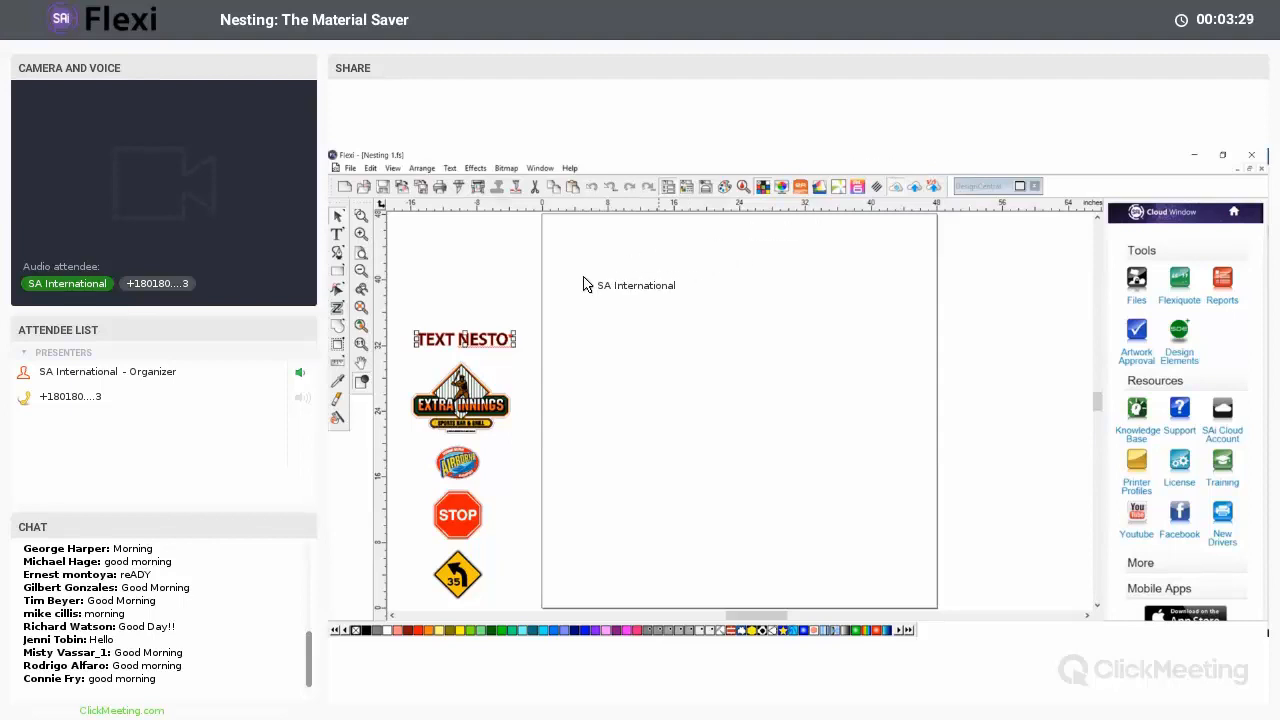
- Copy all five designs beside the page onto the page, keeping the originals in place
{"action": "left_click", "coordinate": [468, 326]}
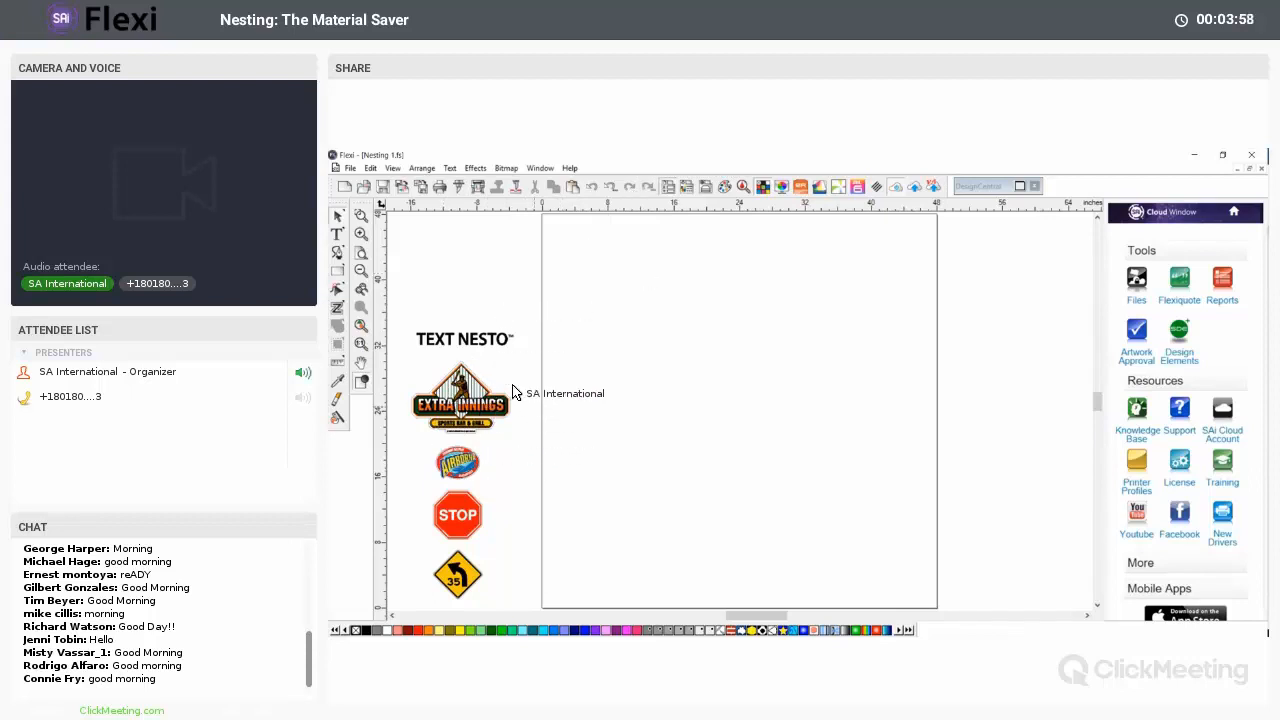
{"action": "left_click_drag", "start_coordinate": [397, 315], "coordinate": [531, 606]}
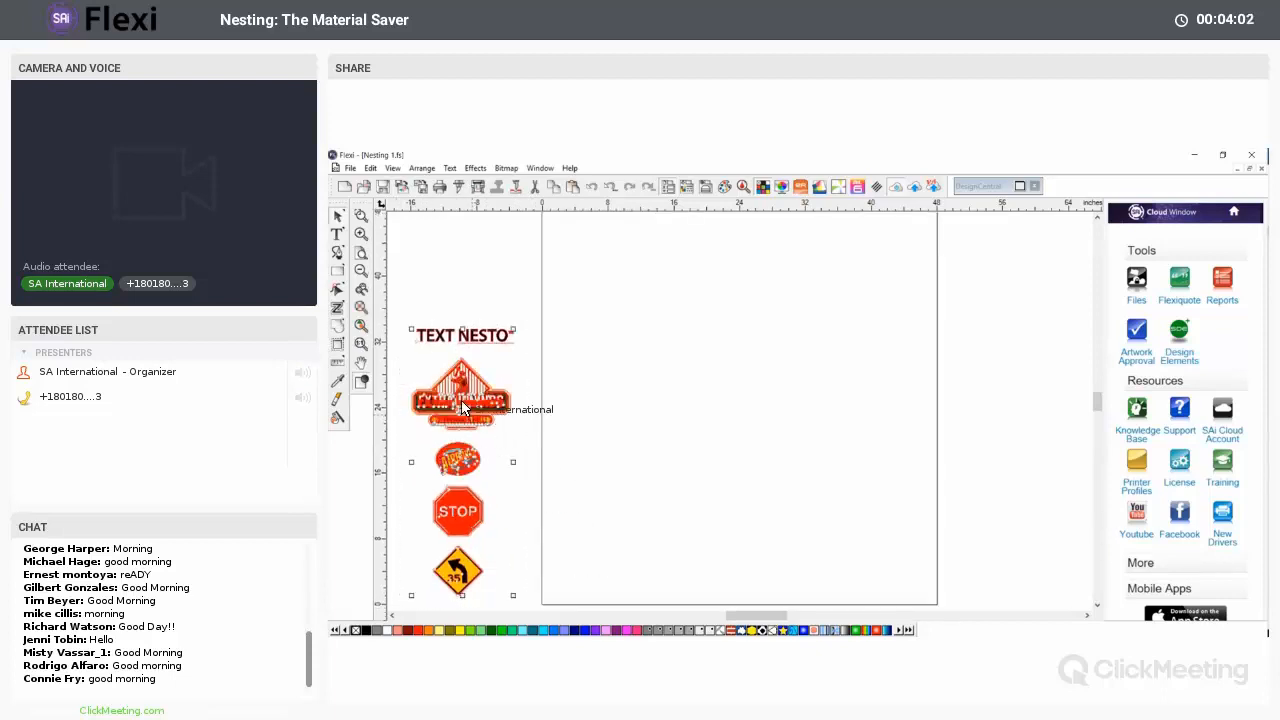
{"action": "left_click_drag", "start_coordinate": [461, 397], "coordinate": [606, 398]}
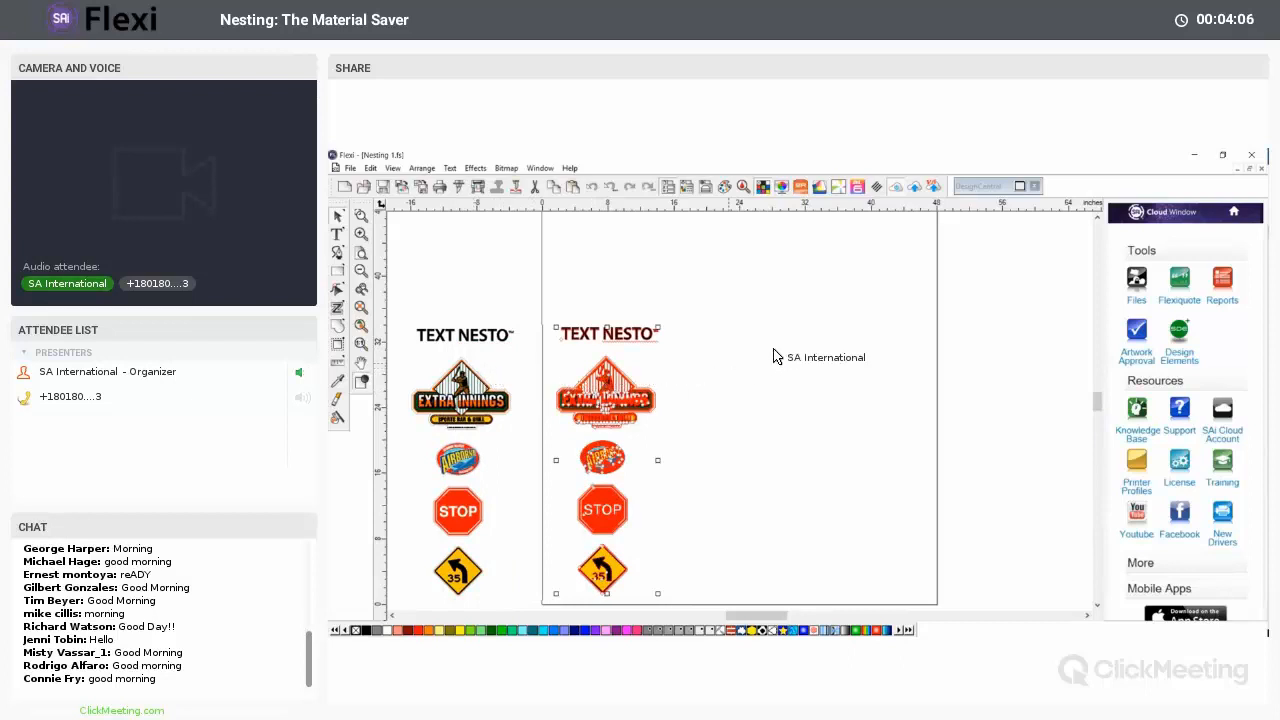
- Expand the DesignCentral palette, place it beside the page and deselect the copied designs
{"action": "left_click", "coordinate": [1019, 188]}
{"action": "left_click_drag", "start_coordinate": [990, 188], "coordinate": [1008, 238]}
{"action": "left_click", "coordinate": [931, 280]}
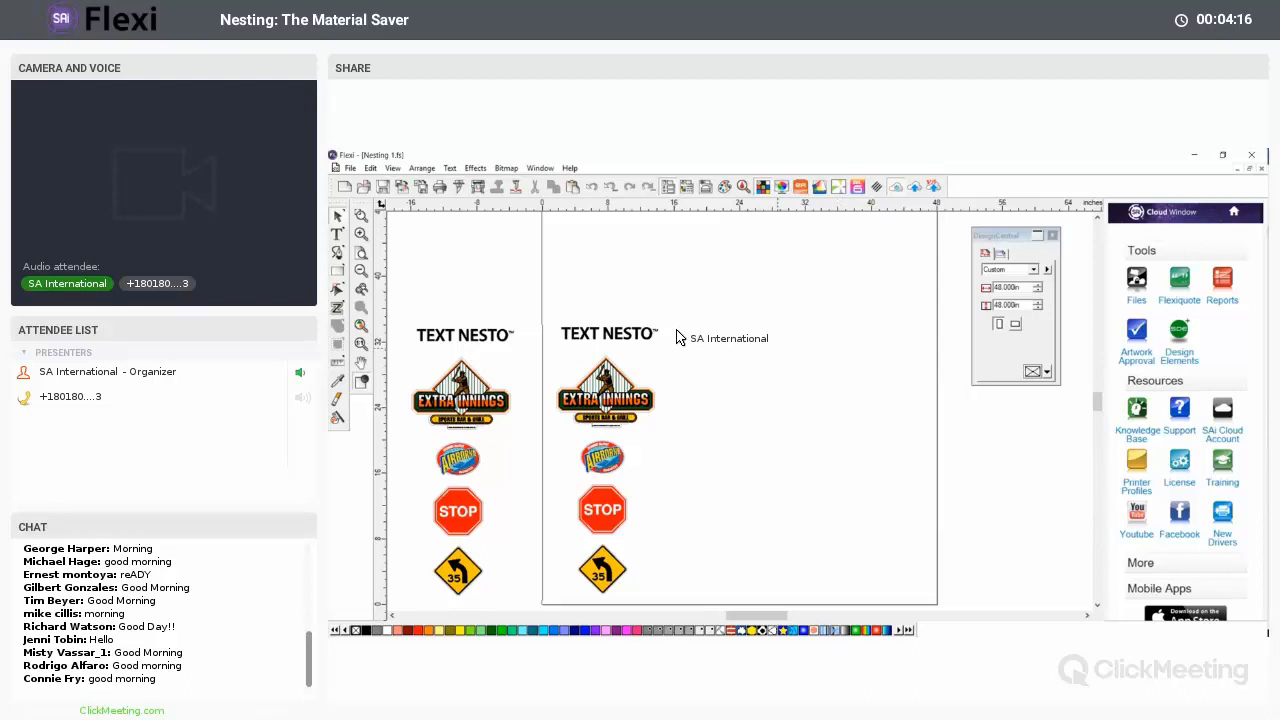
- Nest the five copied designs with Break text off, in an area about 47.1 in wide and 11.1 in high at the page's bottom
{"action": "left_click_drag", "start_coordinate": [552, 315], "coordinate": [700, 567]}
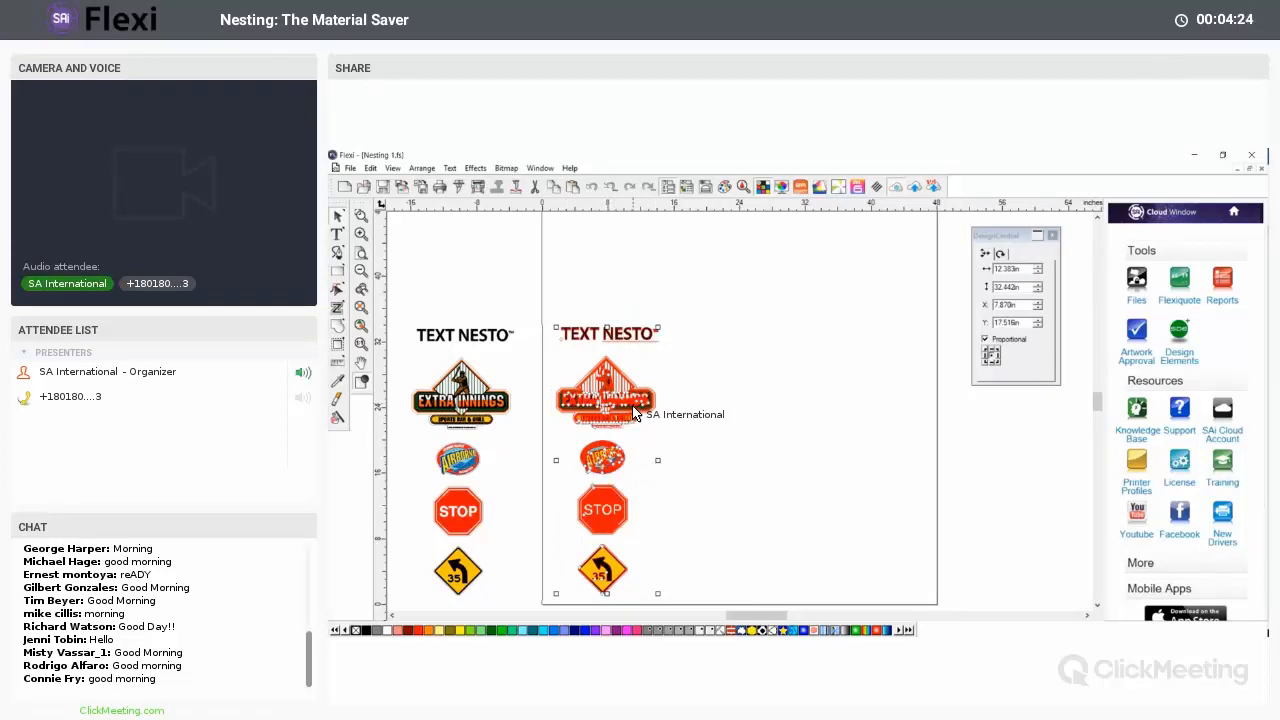
{"action": "left_click", "coordinate": [424, 170]}
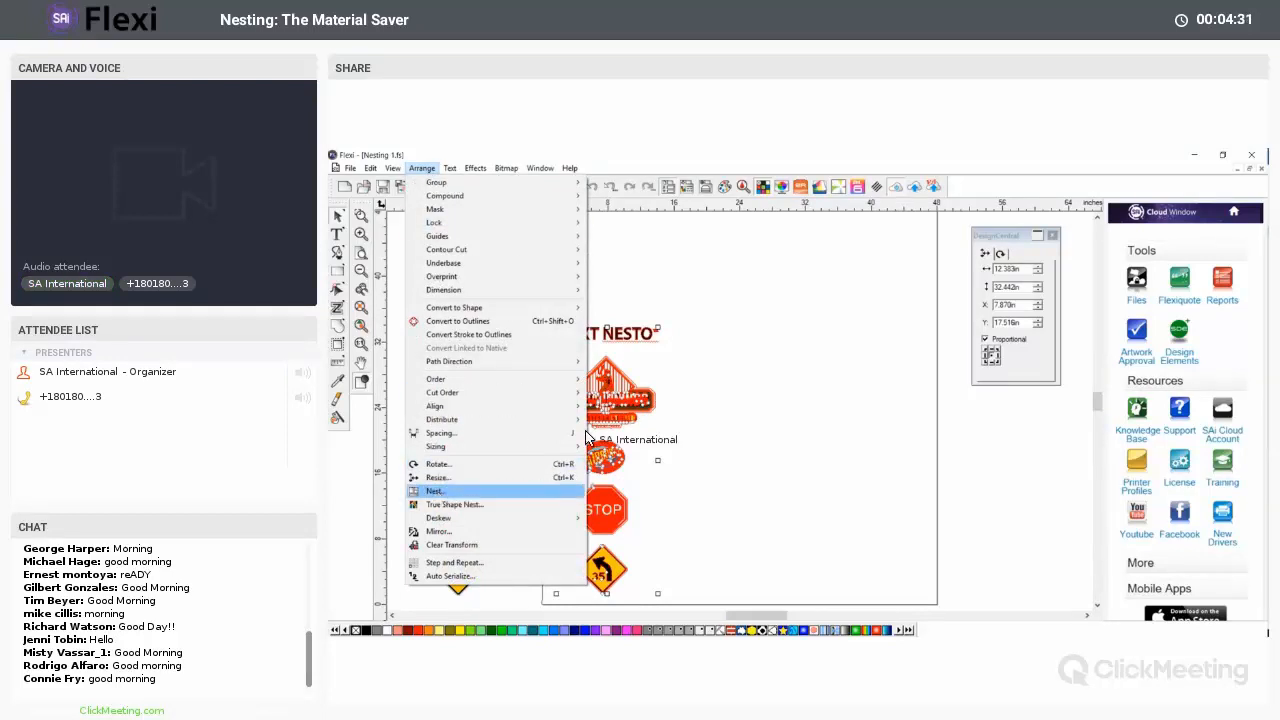
{"action": "key", "text": "Return"}
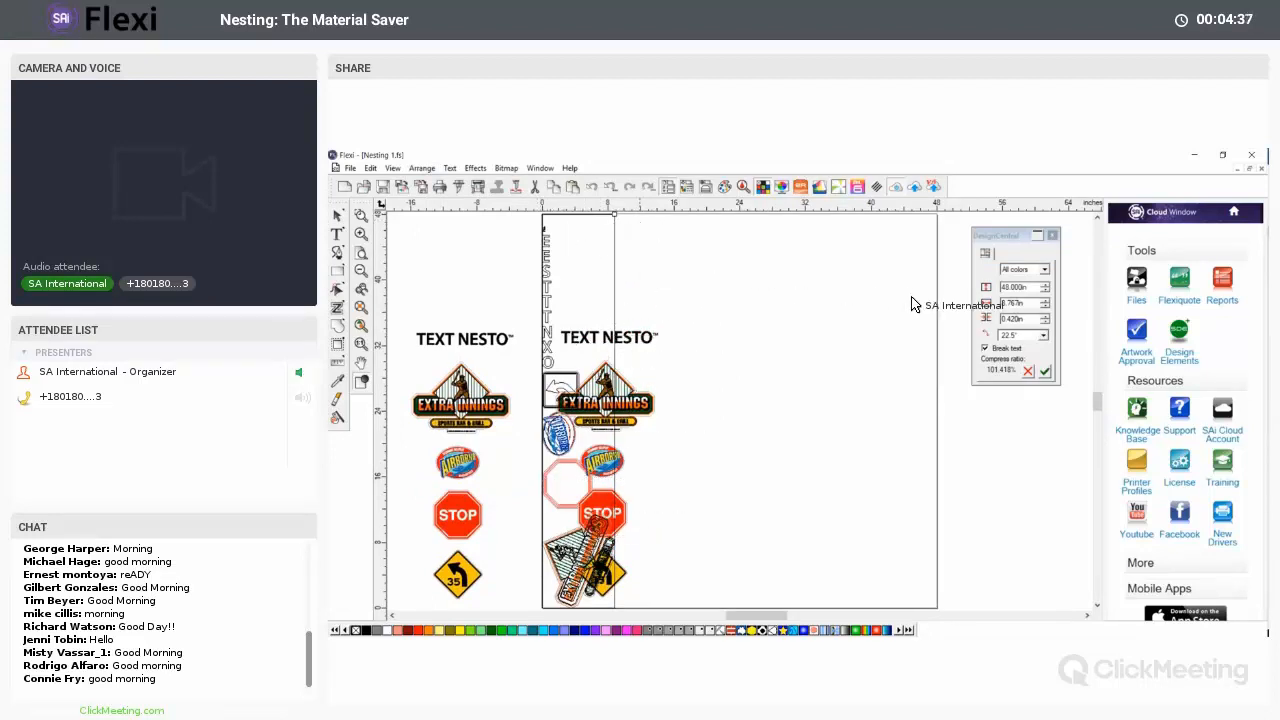
{"action": "left_click", "coordinate": [1023, 293]}
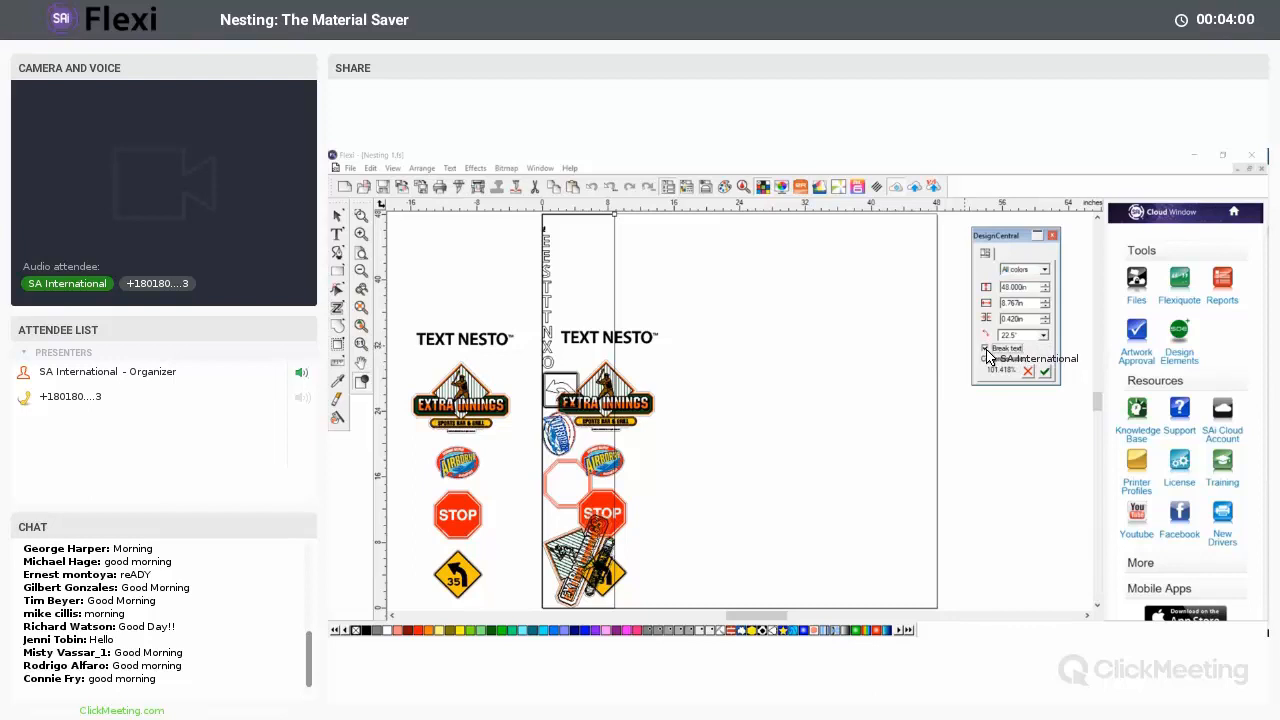
{"action": "left_click", "coordinate": [986, 349]}
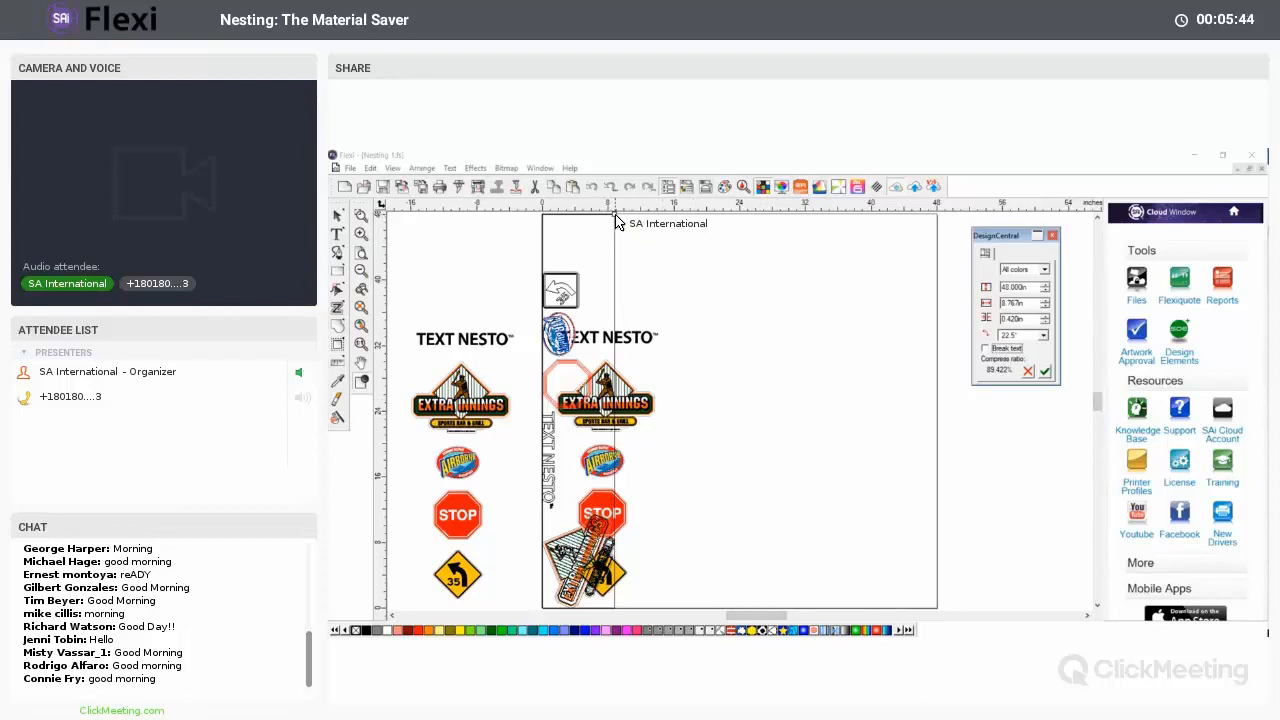
{"action": "left_click_drag", "start_coordinate": [618, 224], "coordinate": [928, 510]}
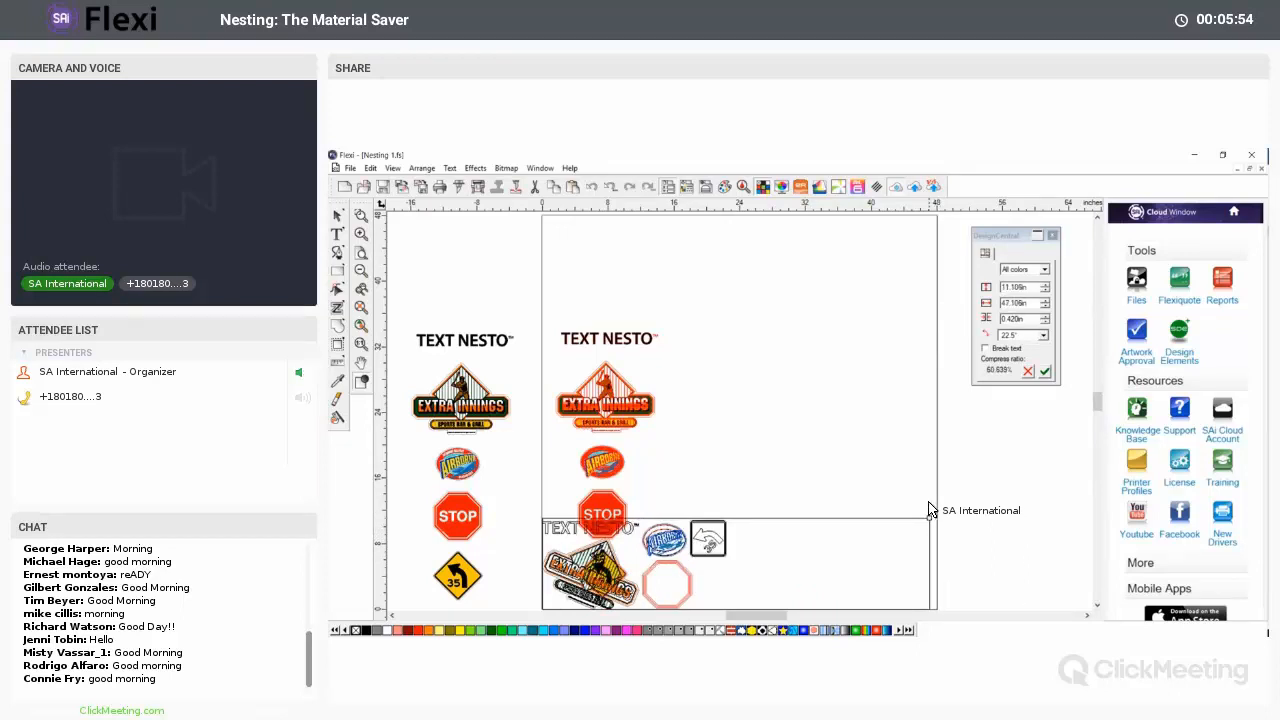
{"action": "left_click", "coordinate": [1045, 374]}
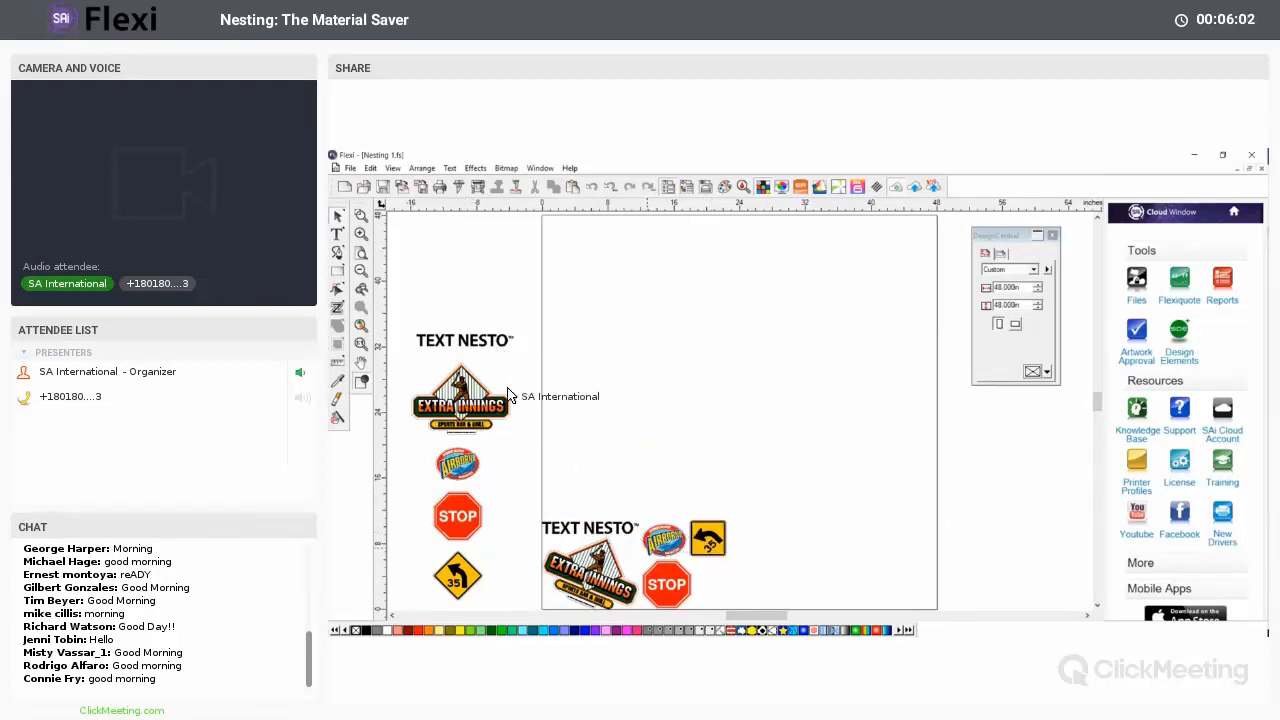
- Undo the nesting of the copied designs
{"action": "left_click_drag", "start_coordinate": [401, 322], "coordinate": [540, 597]}
{"action": "left_click_drag", "start_coordinate": [537, 496], "coordinate": [820, 622]}
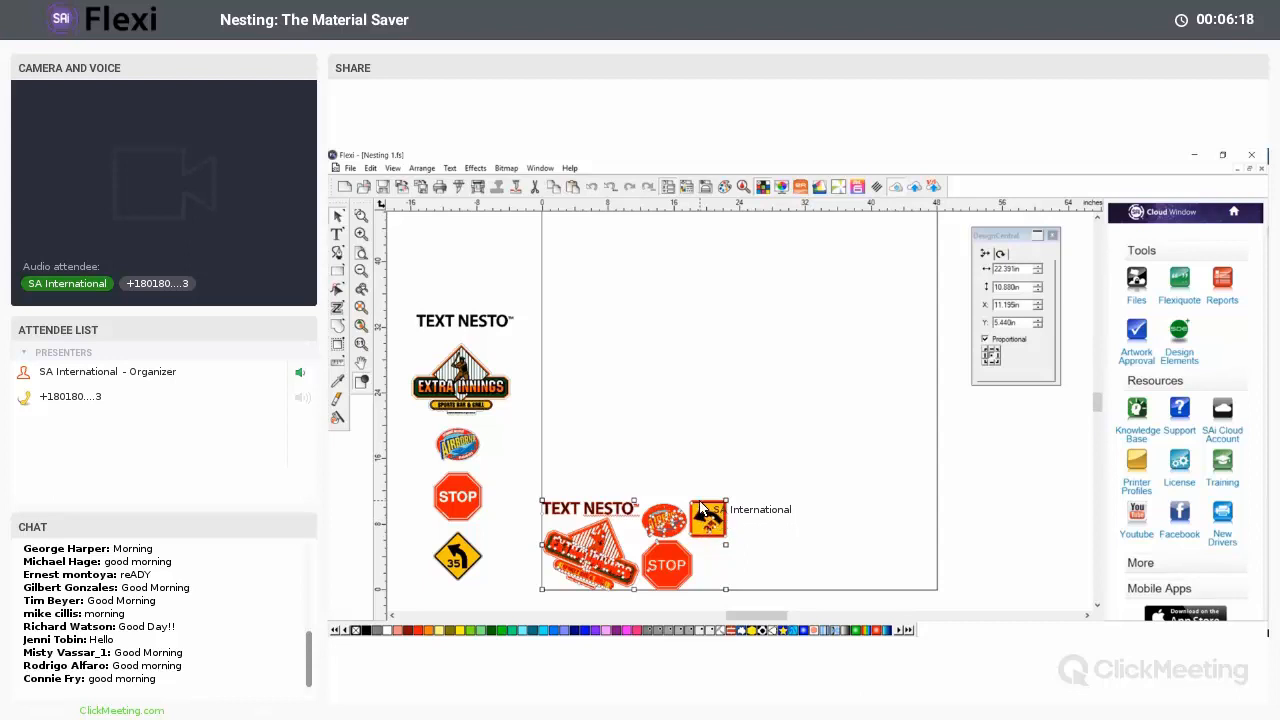
{"action": "key", "text": "ctrl+z"}
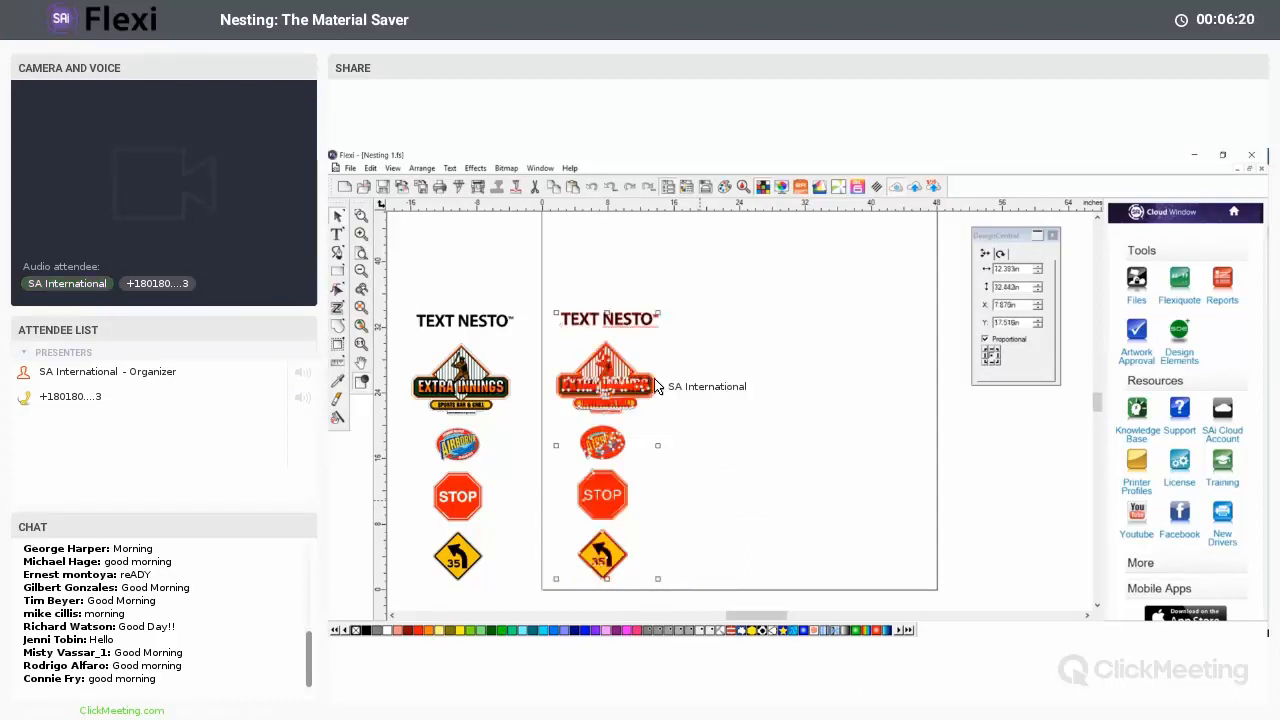
- Start nesting the copies again with 1.720 in spacing, in an area about 46.3 in wide and 12.6 in high
{"action": "left_click", "coordinate": [421, 168]}
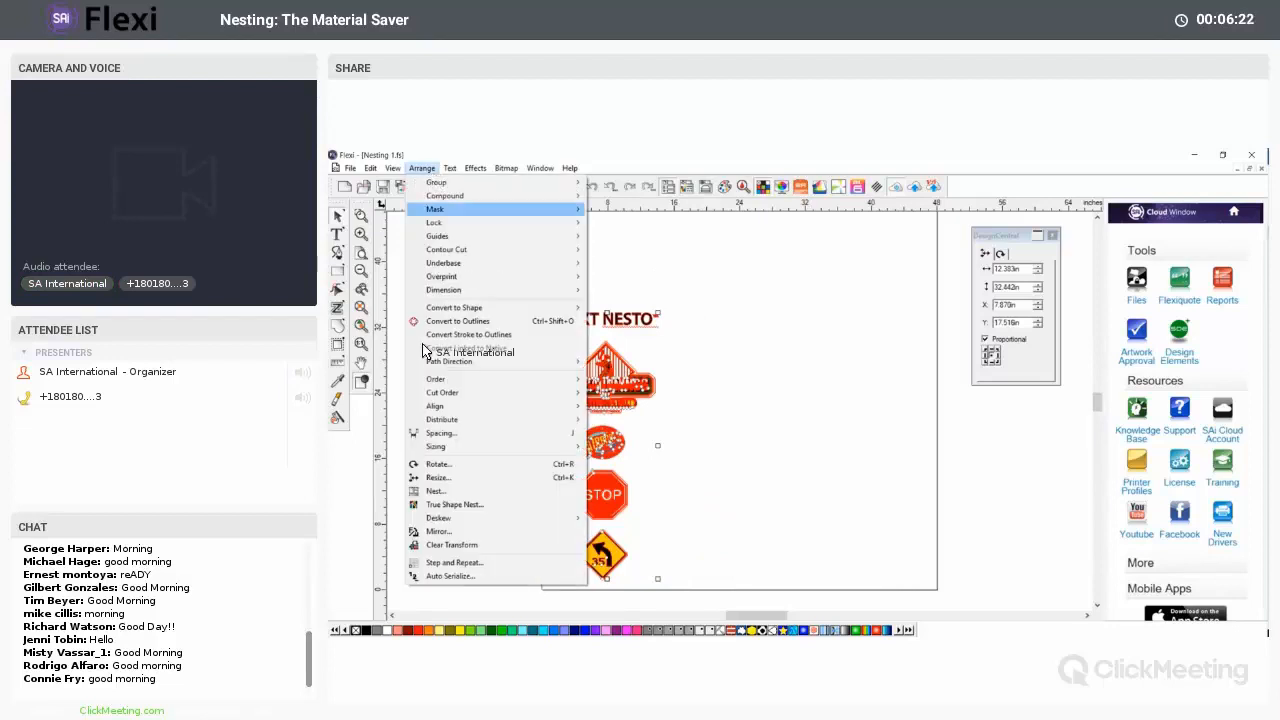
{"action": "left_click", "coordinate": [432, 491]}
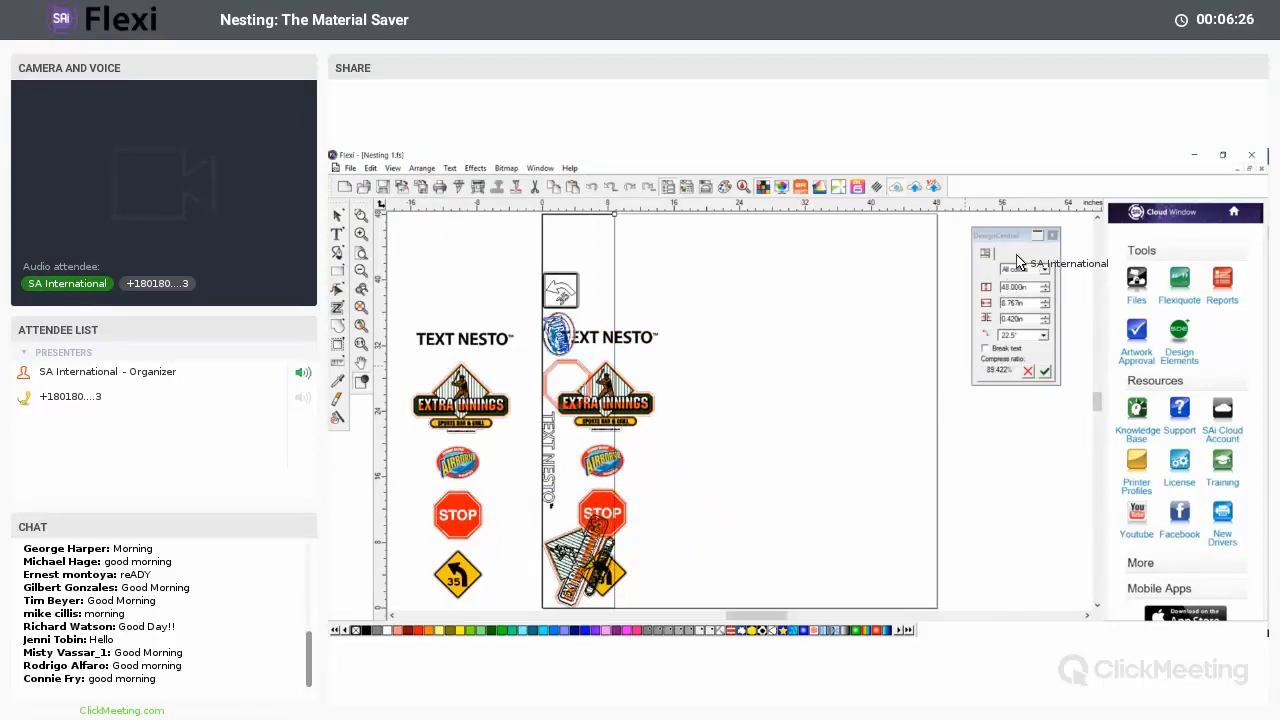
{"action": "left_click_drag", "start_coordinate": [1014, 244], "coordinate": [982, 229]}
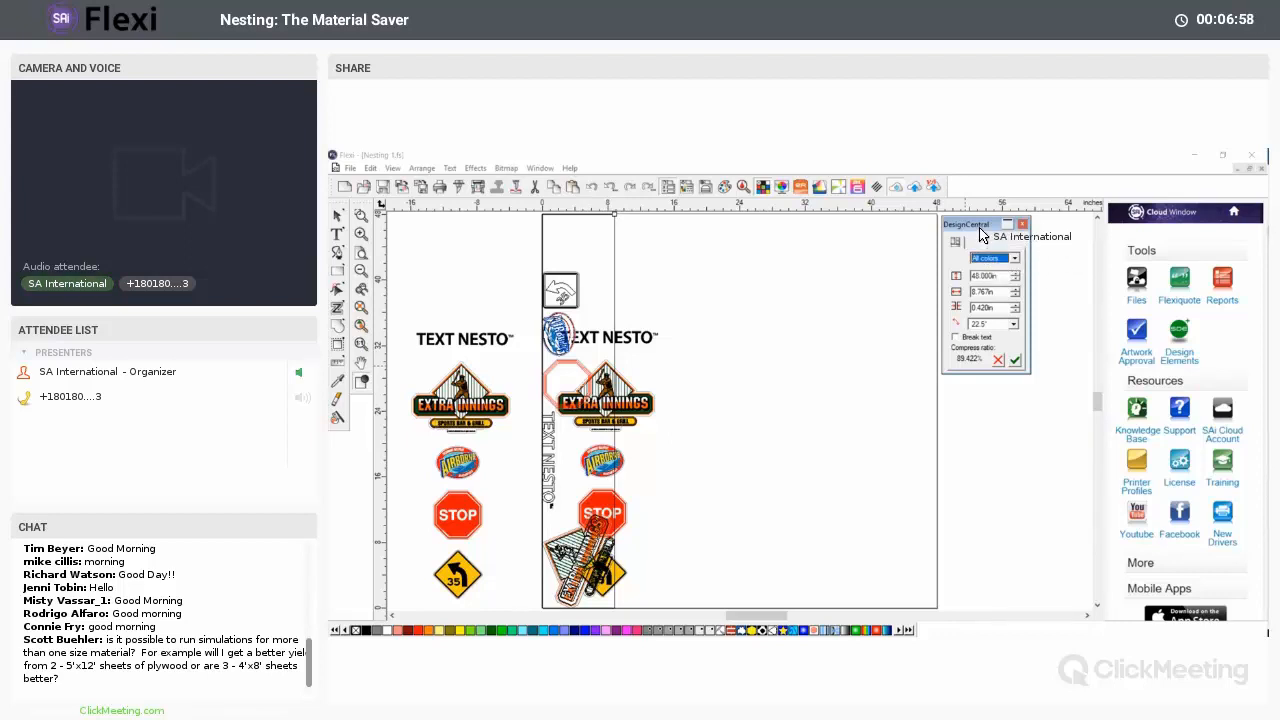
{"action": "left_click", "coordinate": [994, 309]}
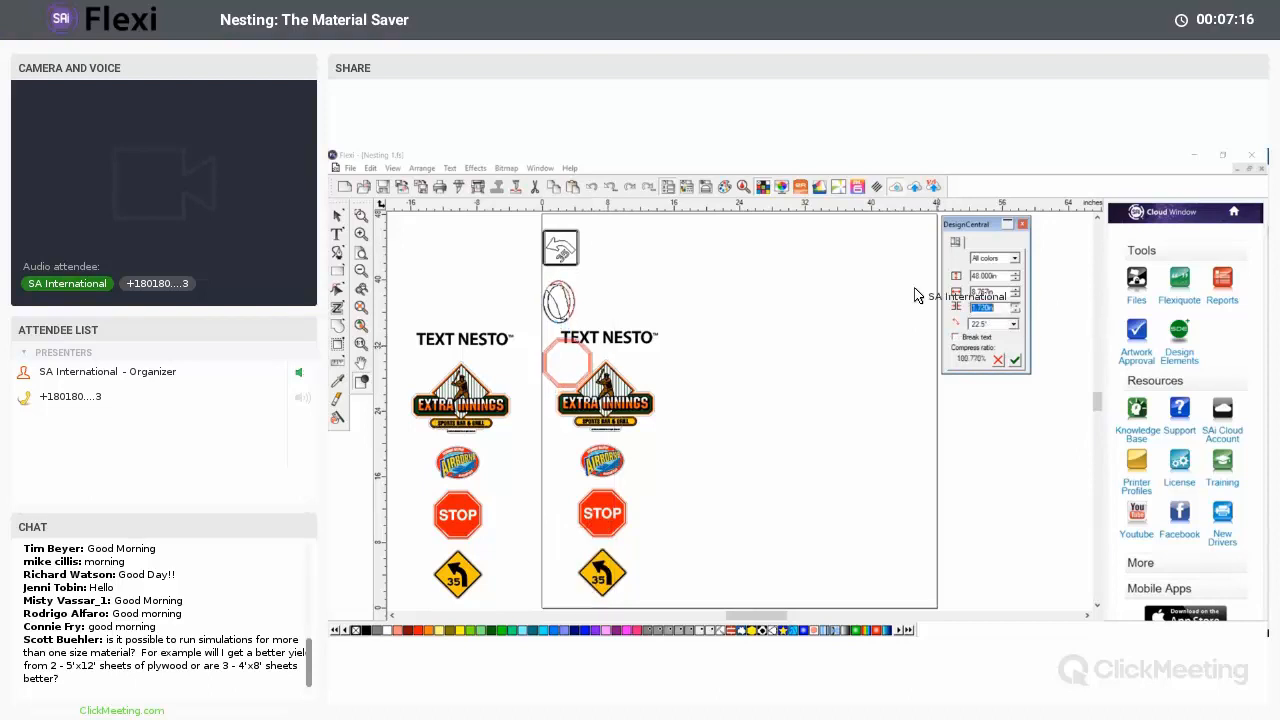
{"action": "left_click_drag", "start_coordinate": [618, 222], "coordinate": [922, 504]}
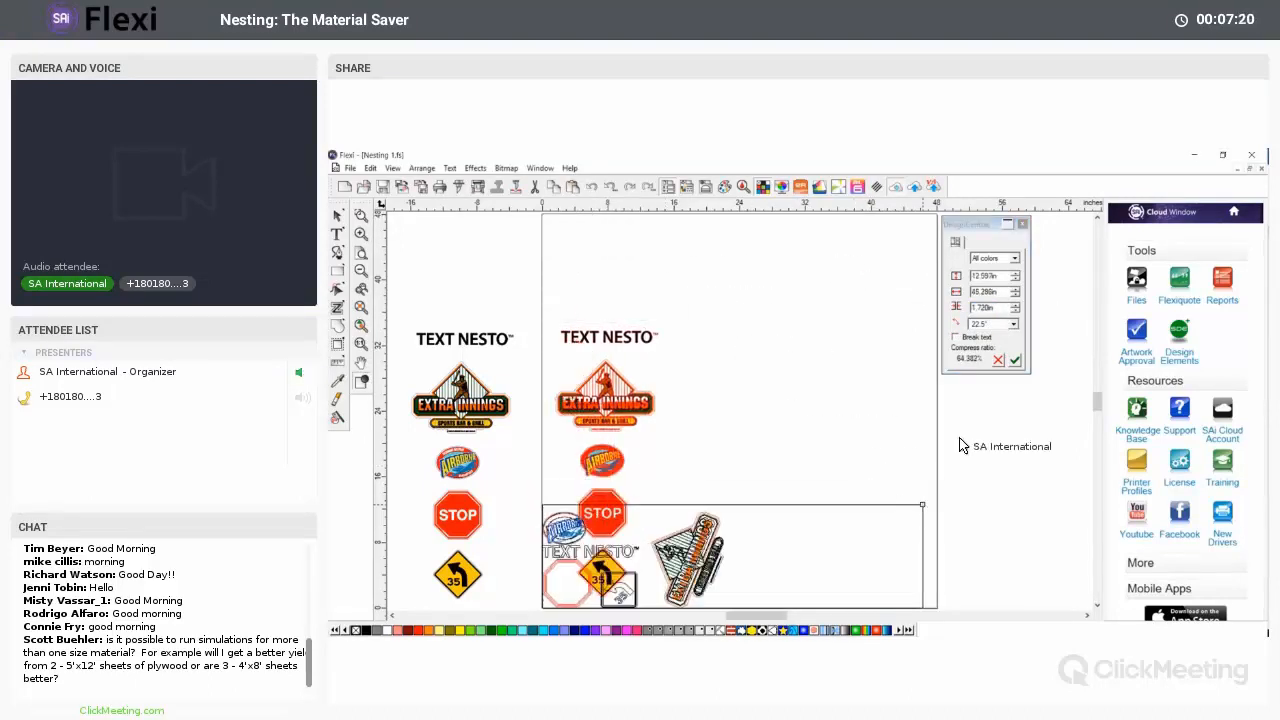
- Increase the nest spacing to 2.420 in and apply the nest
{"action": "left_click_drag", "start_coordinate": [980, 308], "coordinate": [1023, 309]}
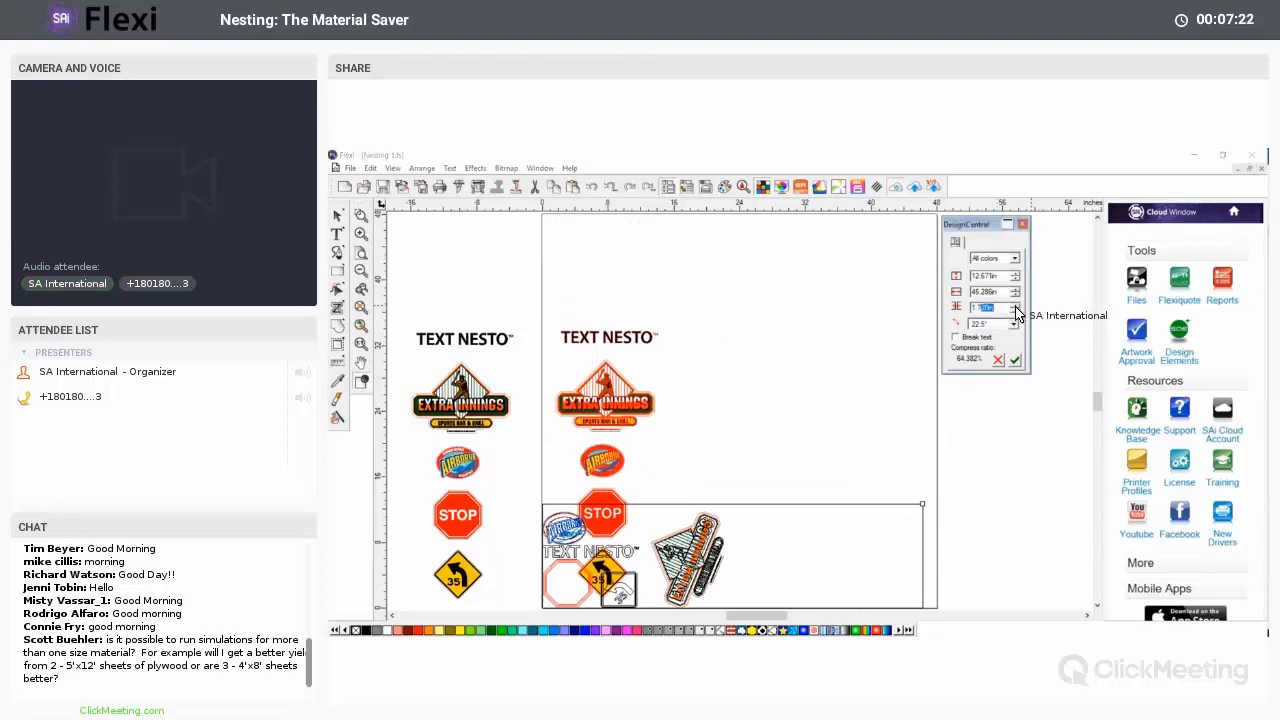
{"action": "left_click", "coordinate": [1016, 311]}
{"action": "left_click", "coordinate": [1016, 311]}
{"action": "left_click", "coordinate": [1016, 311]}
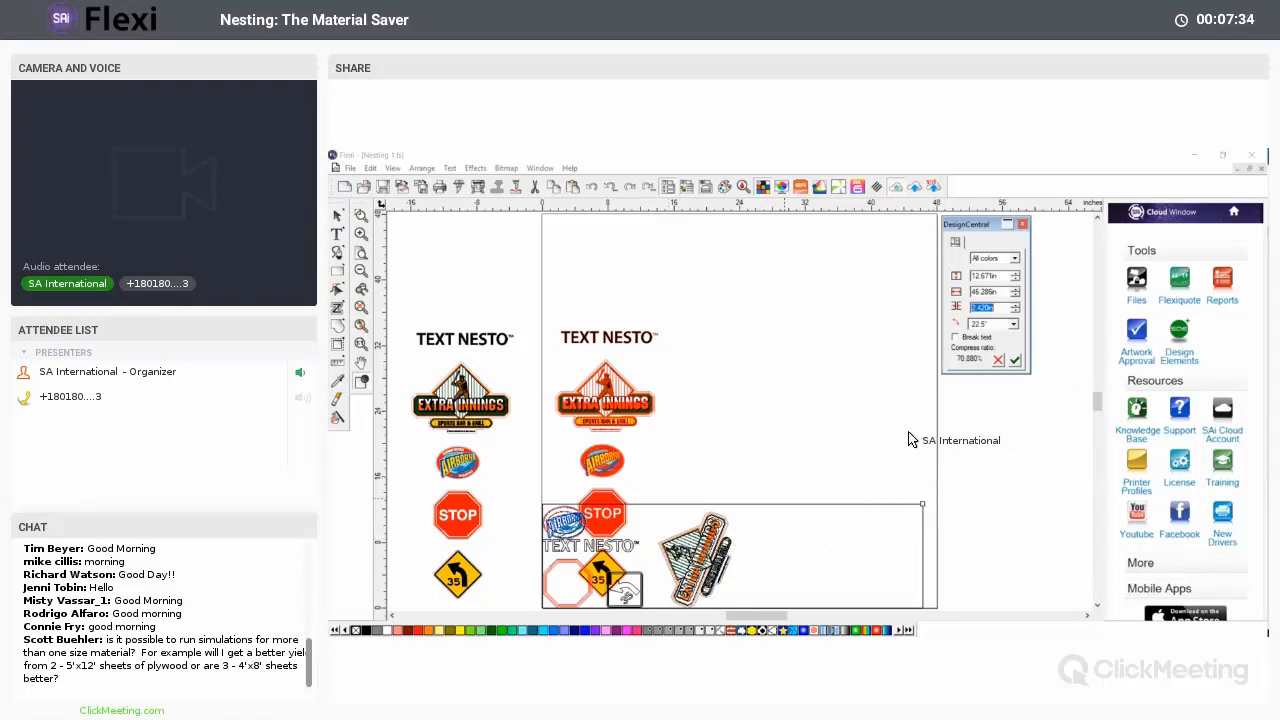
{"action": "left_click", "coordinate": [1015, 362]}
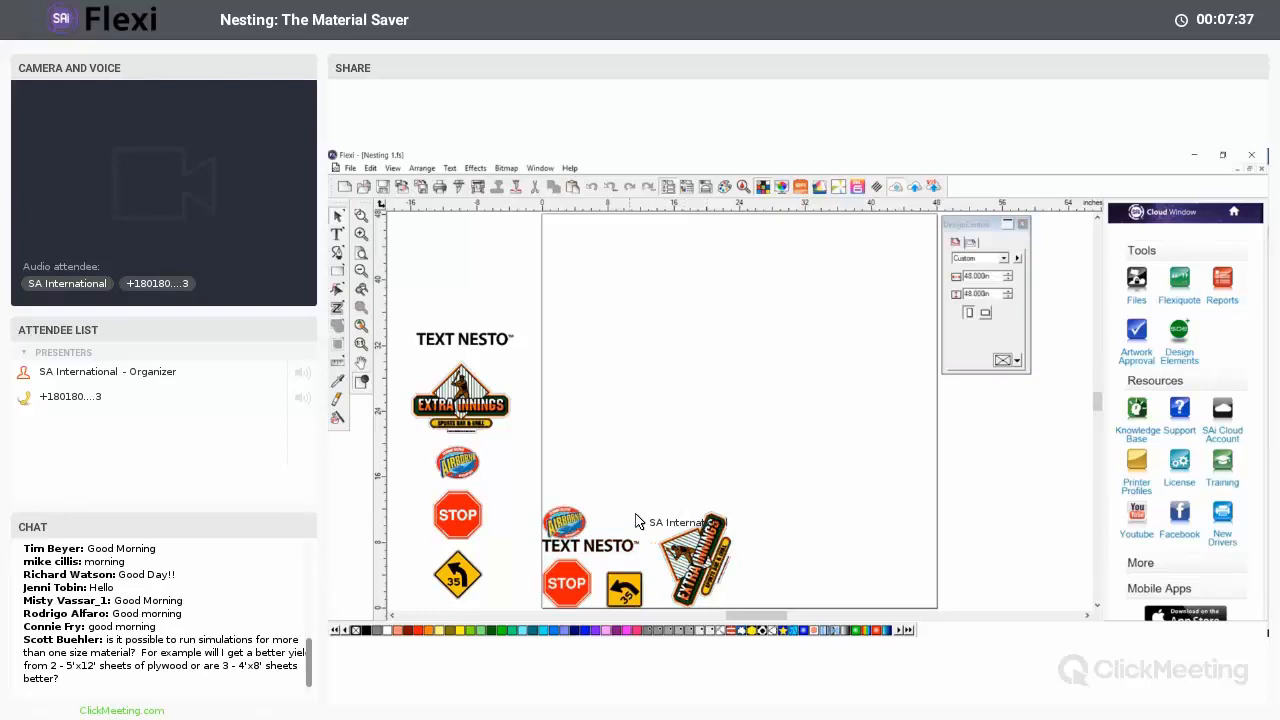
- Manually shift the nested Airborne logo slightly up, the 35 curve sign up and the Extra Innings logo closer to the others
{"action": "left_click", "coordinate": [566, 523]}
{"action": "left_click_drag", "start_coordinate": [569, 521], "coordinate": [569, 518]}
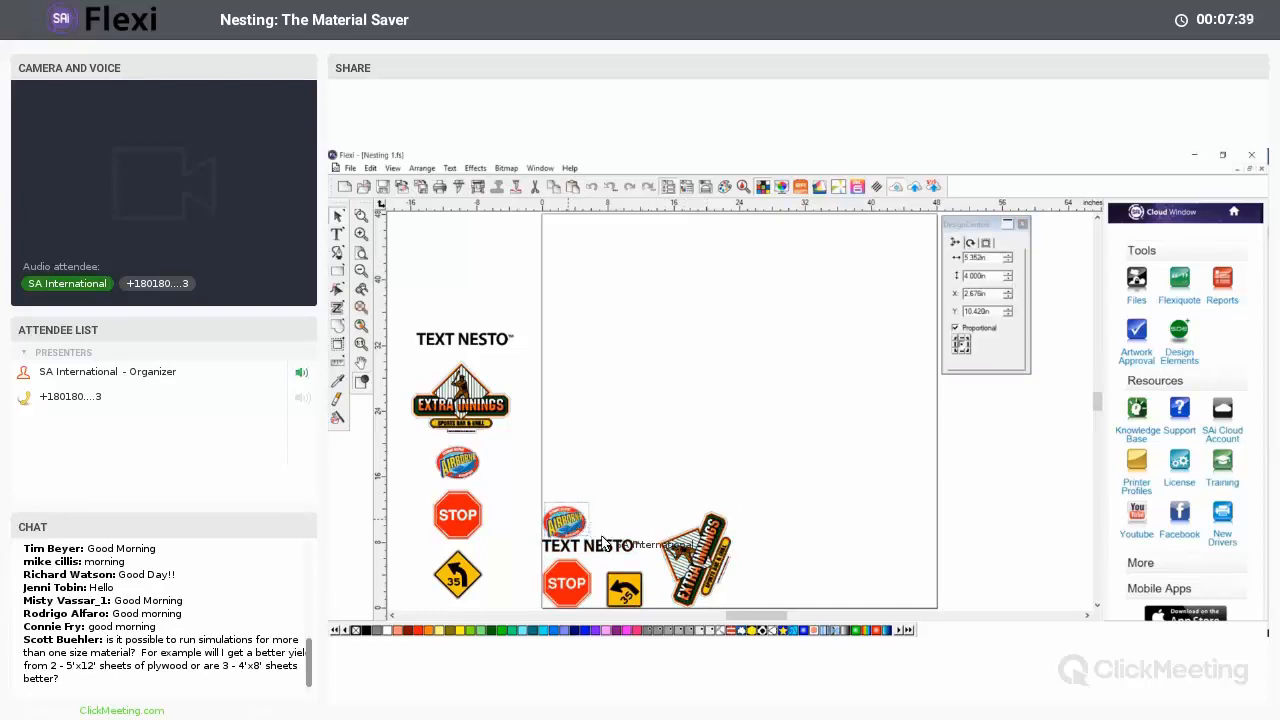
{"action": "left_click_drag", "start_coordinate": [620, 587], "coordinate": [617, 580]}
{"action": "left_click", "coordinate": [624, 518]}
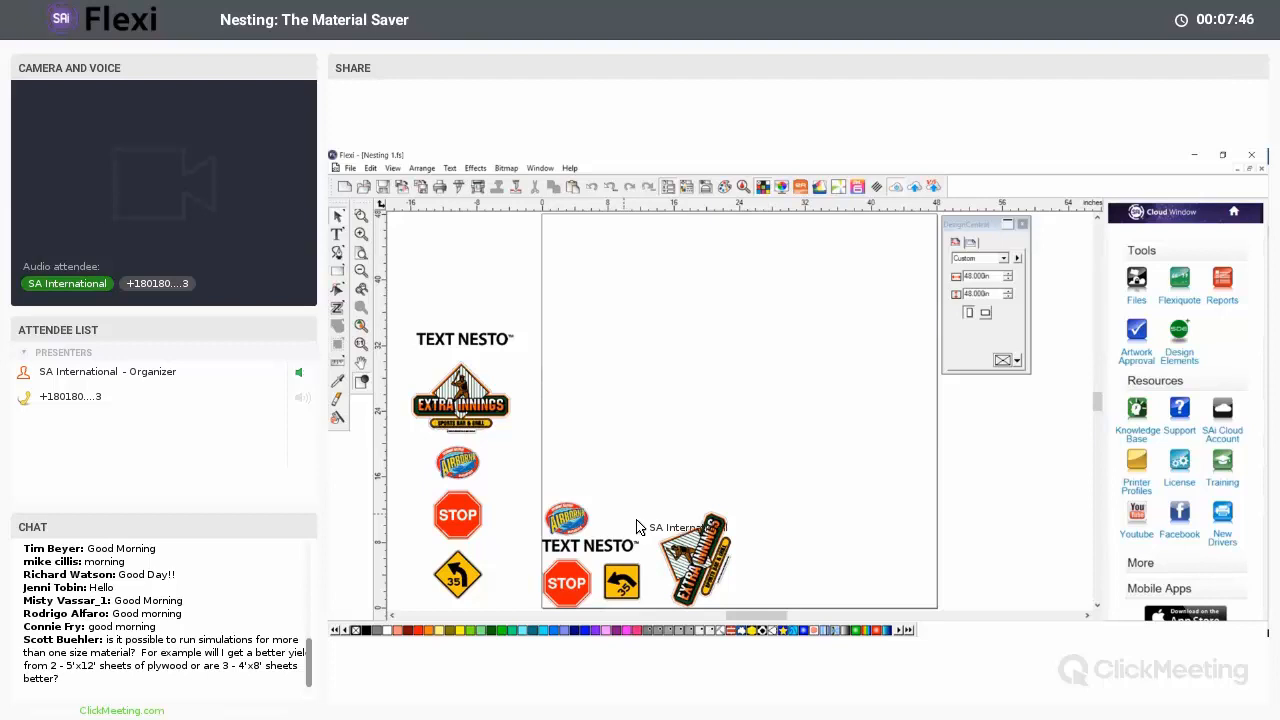
{"action": "left_click", "coordinate": [700, 550]}
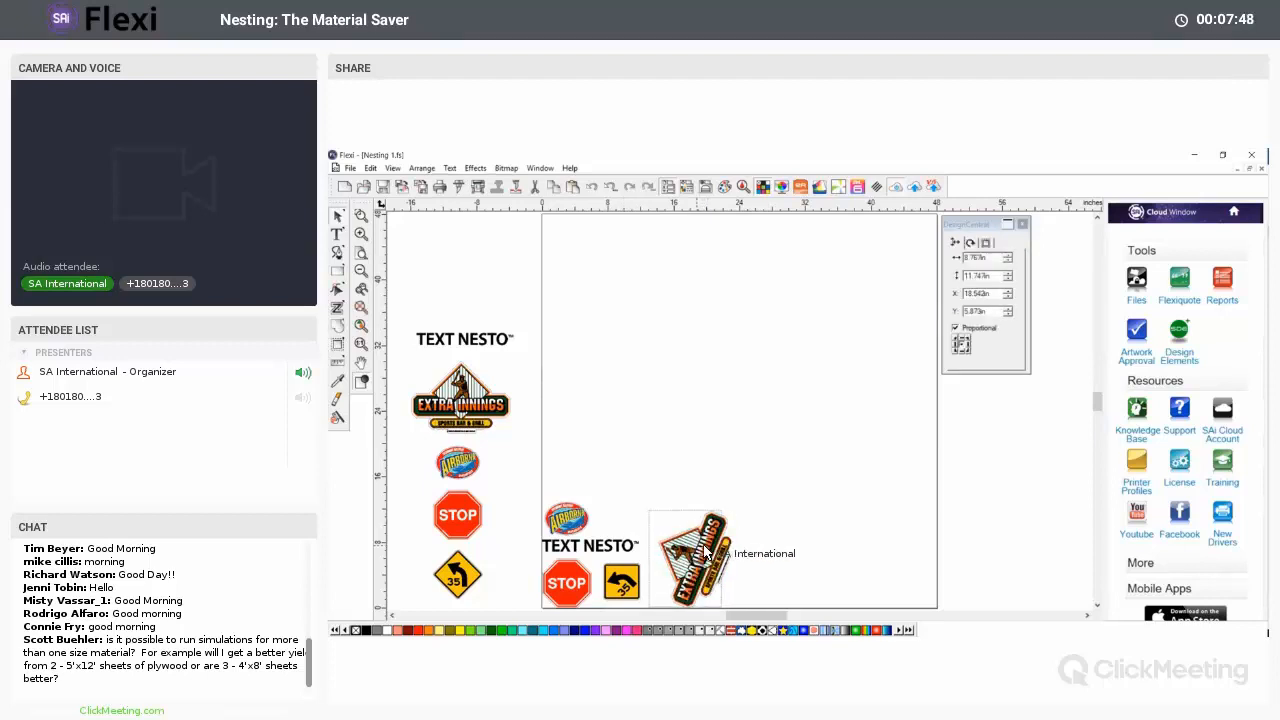
{"action": "left_click_drag", "start_coordinate": [705, 550], "coordinate": [697, 540]}
{"action": "left_click", "coordinate": [640, 485]}
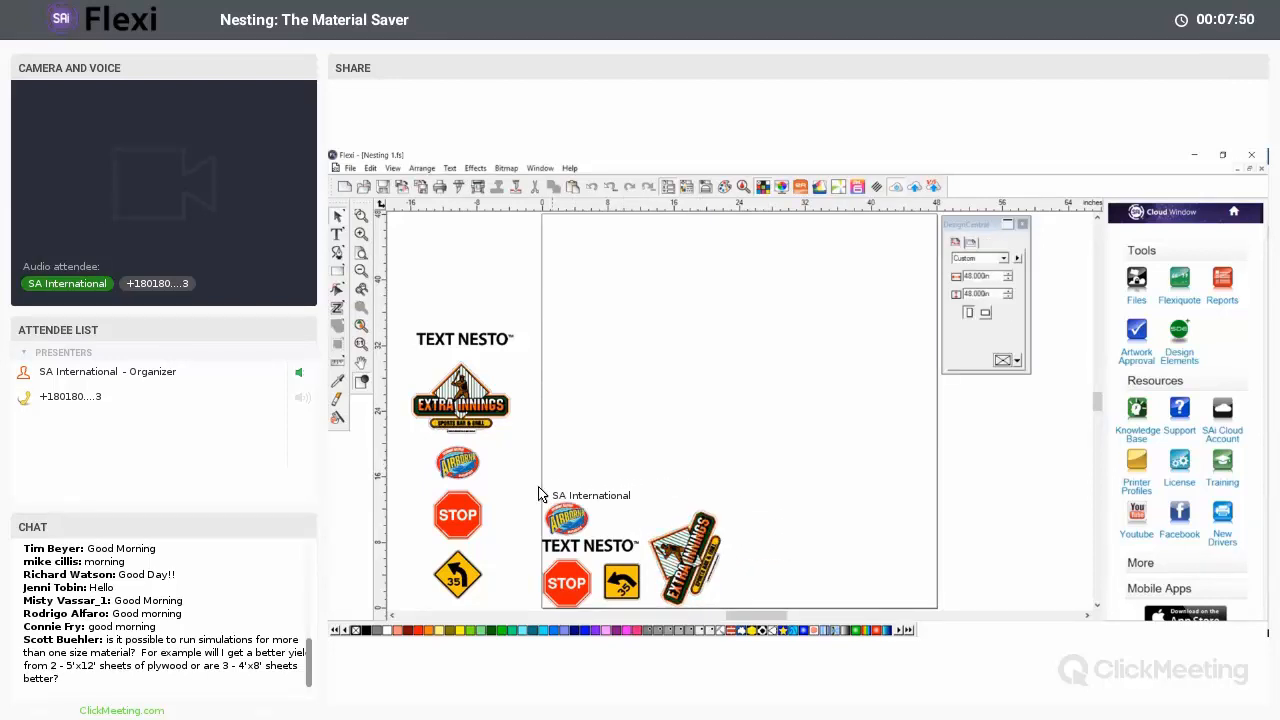
- Check the nested designs' cut settings and 4-copy layout in RIP and Print, closing it without sending
{"action": "left_click_drag", "start_coordinate": [538, 494], "coordinate": [771, 617]}
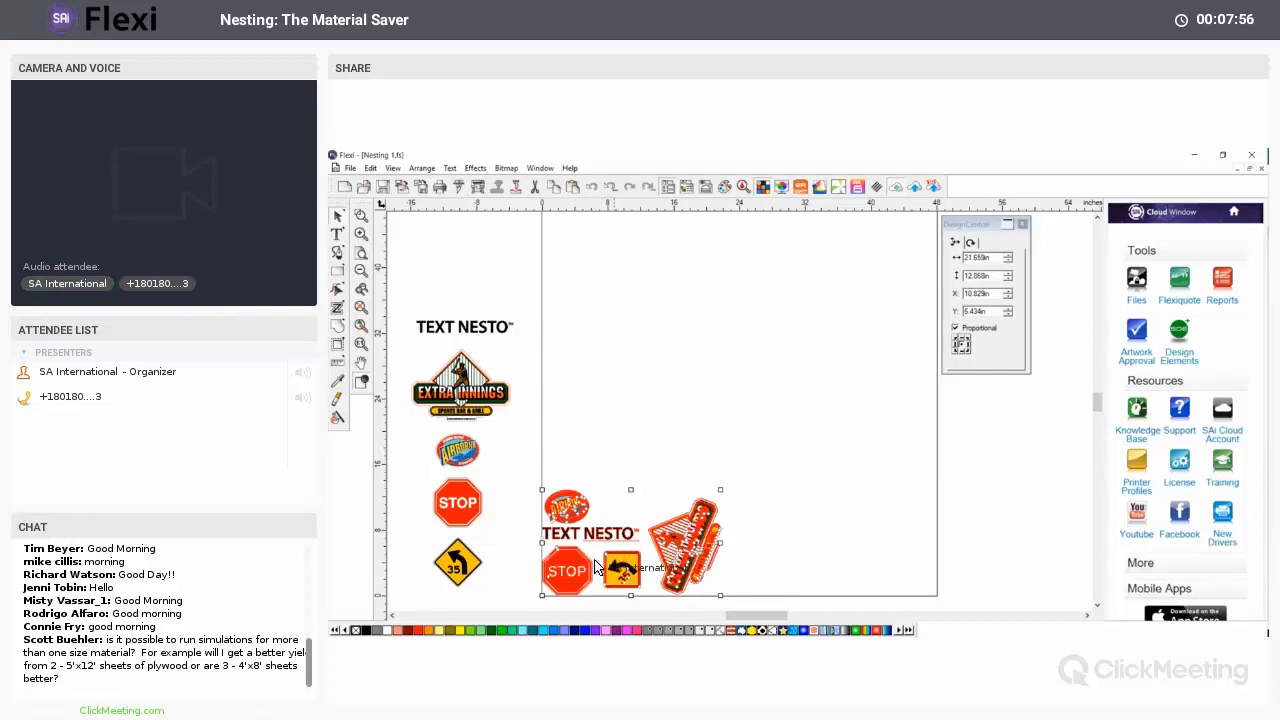
{"action": "left_click", "coordinate": [478, 187]}
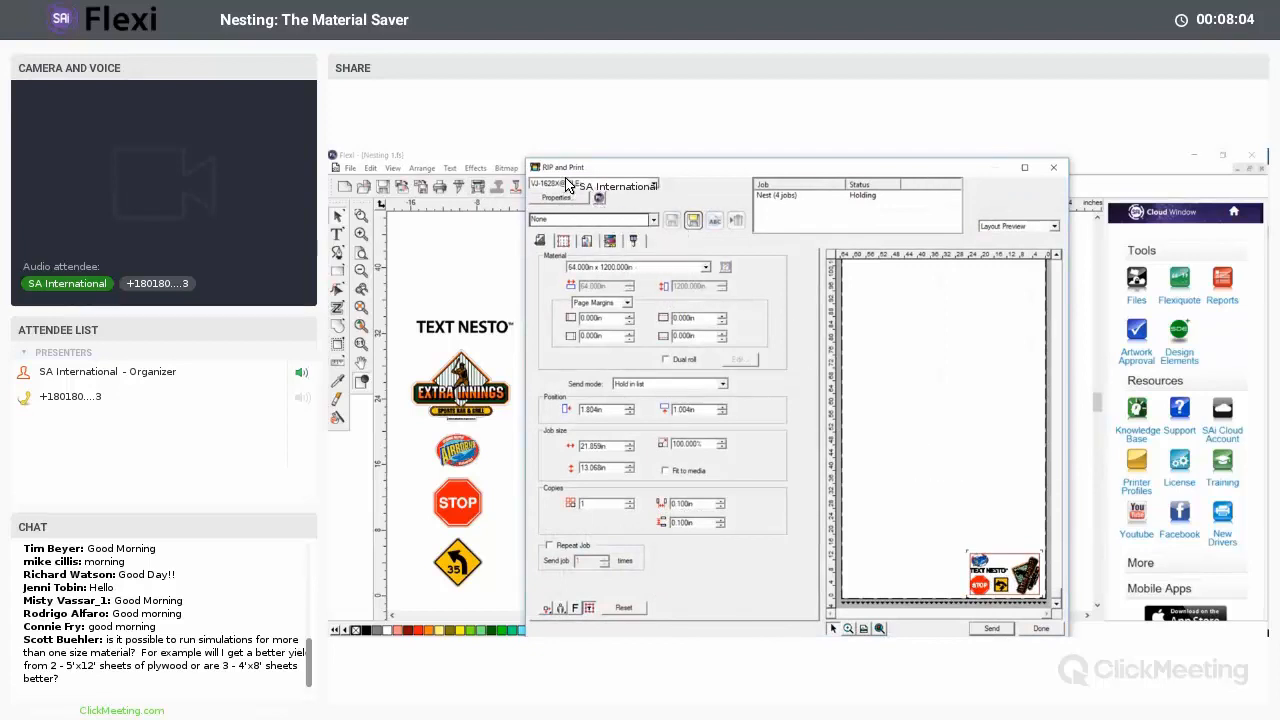
{"action": "left_click", "coordinate": [634, 241]}
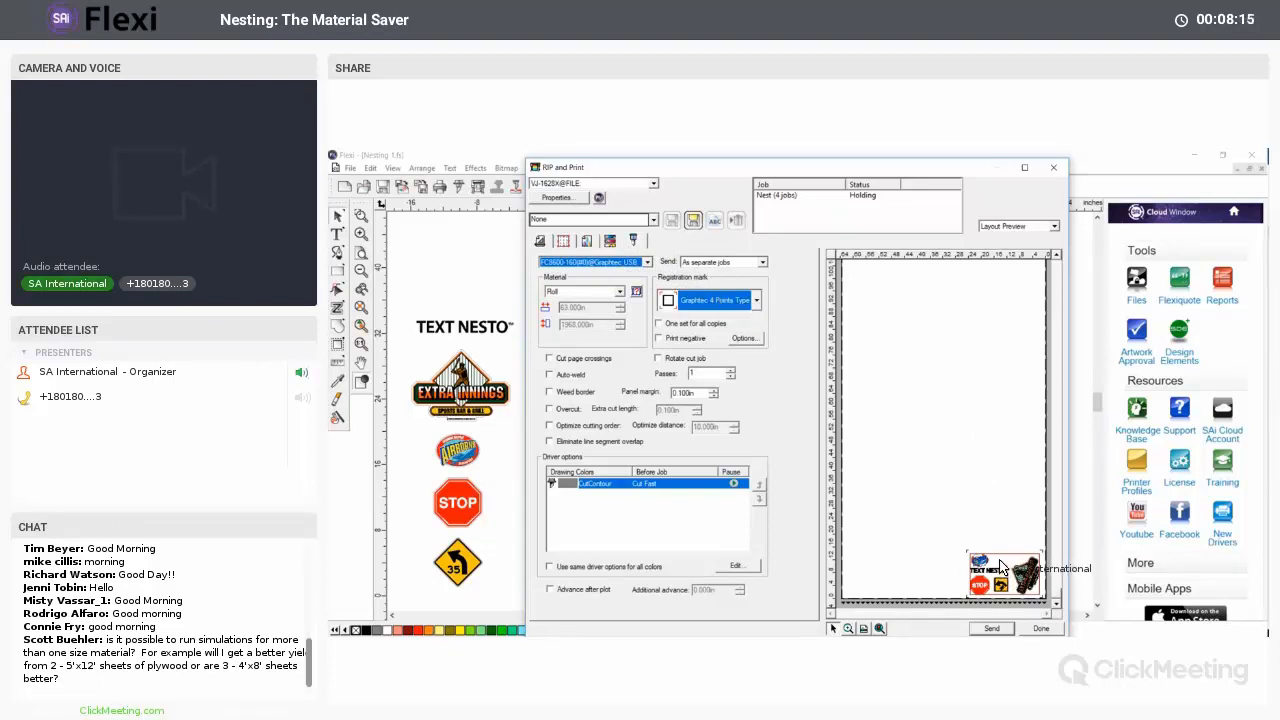
{"action": "left_click", "coordinate": [563, 241]}
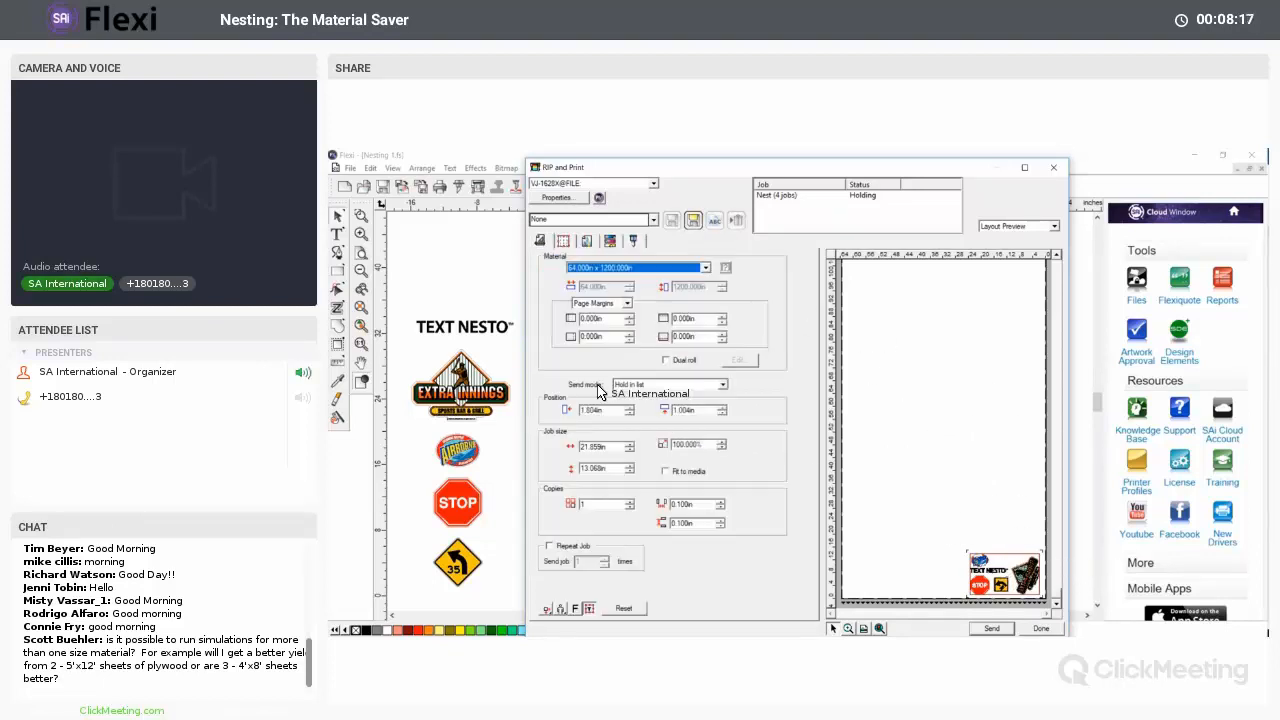
{"action": "left_click", "coordinate": [629, 501]}
{"action": "left_click", "coordinate": [629, 501]}
{"action": "left_click", "coordinate": [629, 501]}
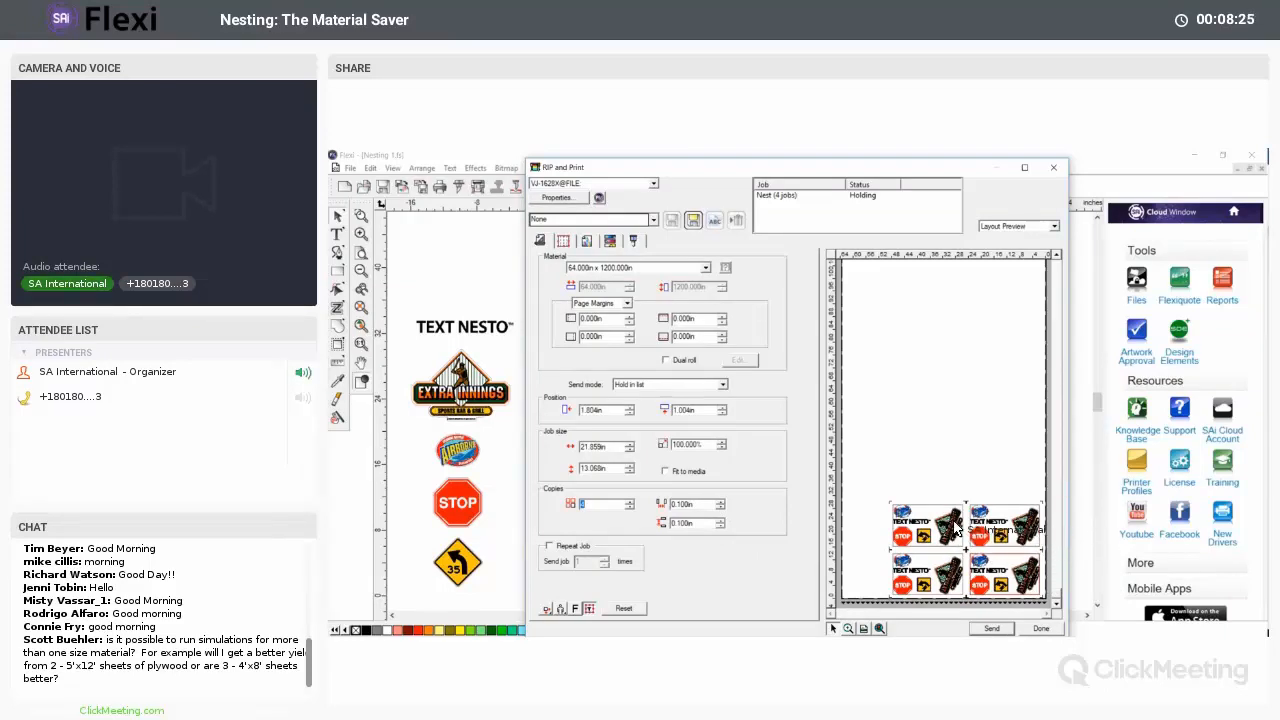
{"action": "left_click", "coordinate": [1041, 629]}
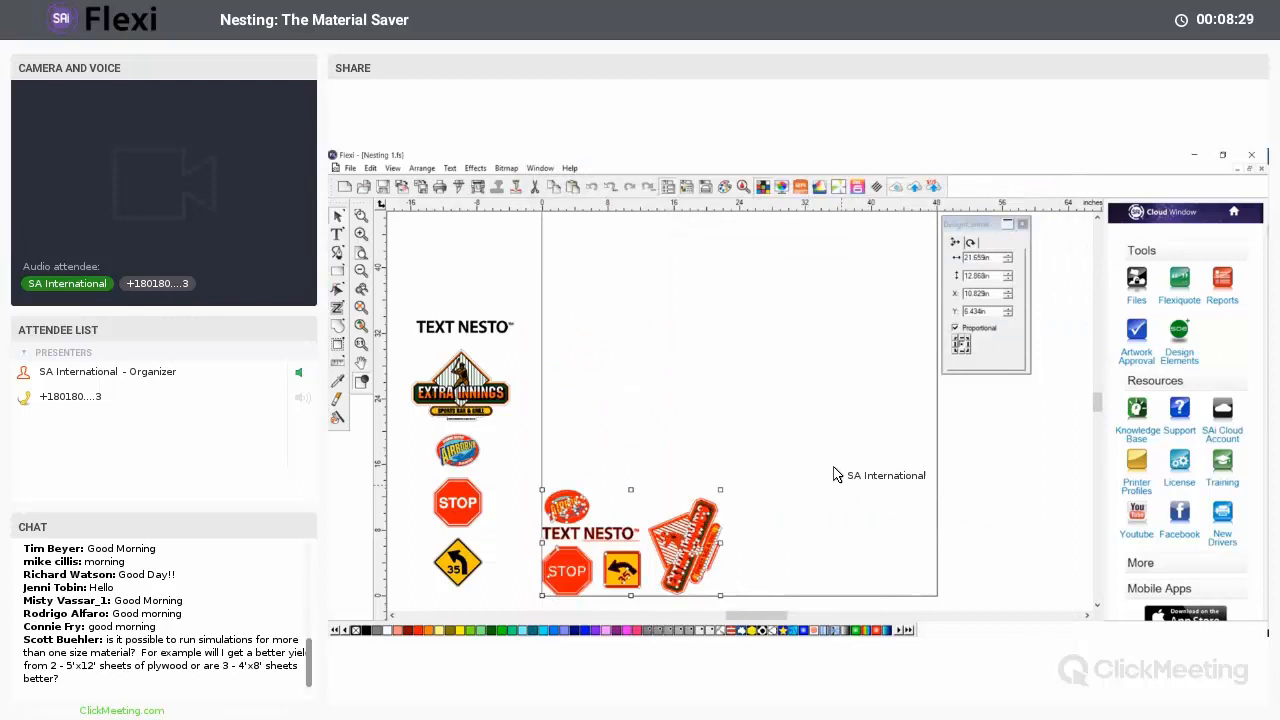
- Undo the manual moves and the nest of the copied designs
{"action": "key", "text": "ctrl+z"}
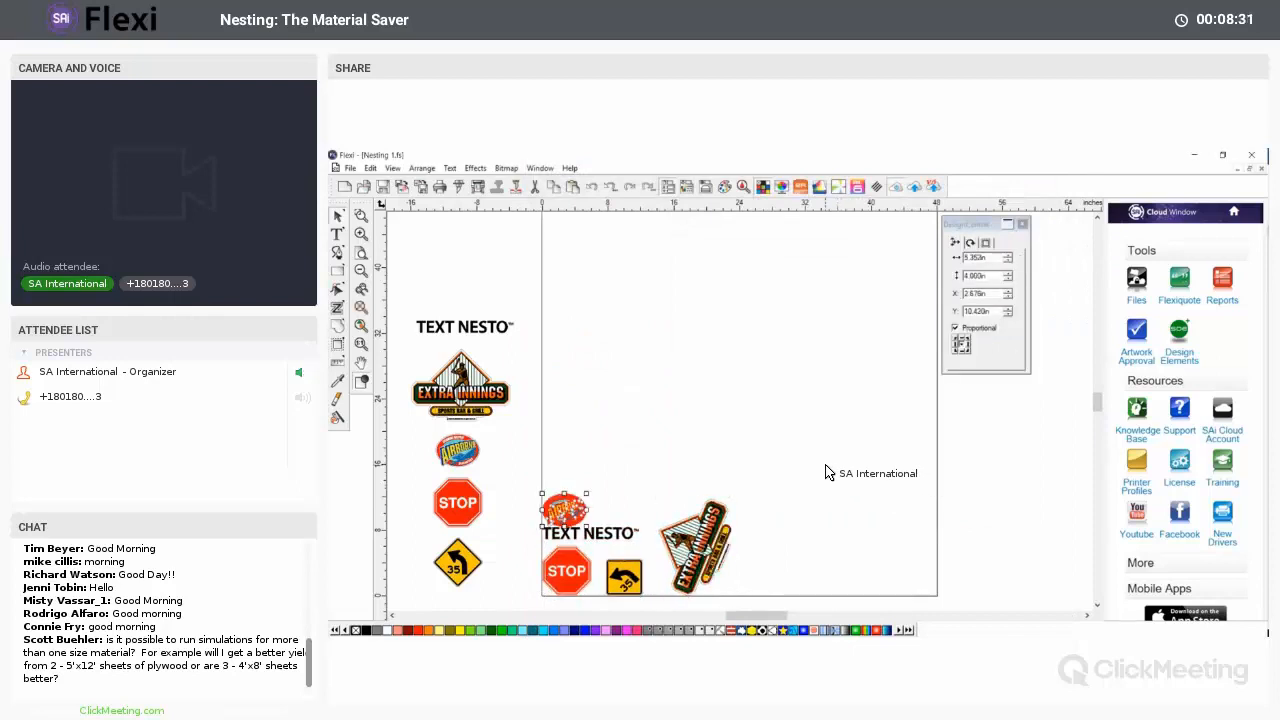
{"action": "left_click", "coordinate": [797, 441]}
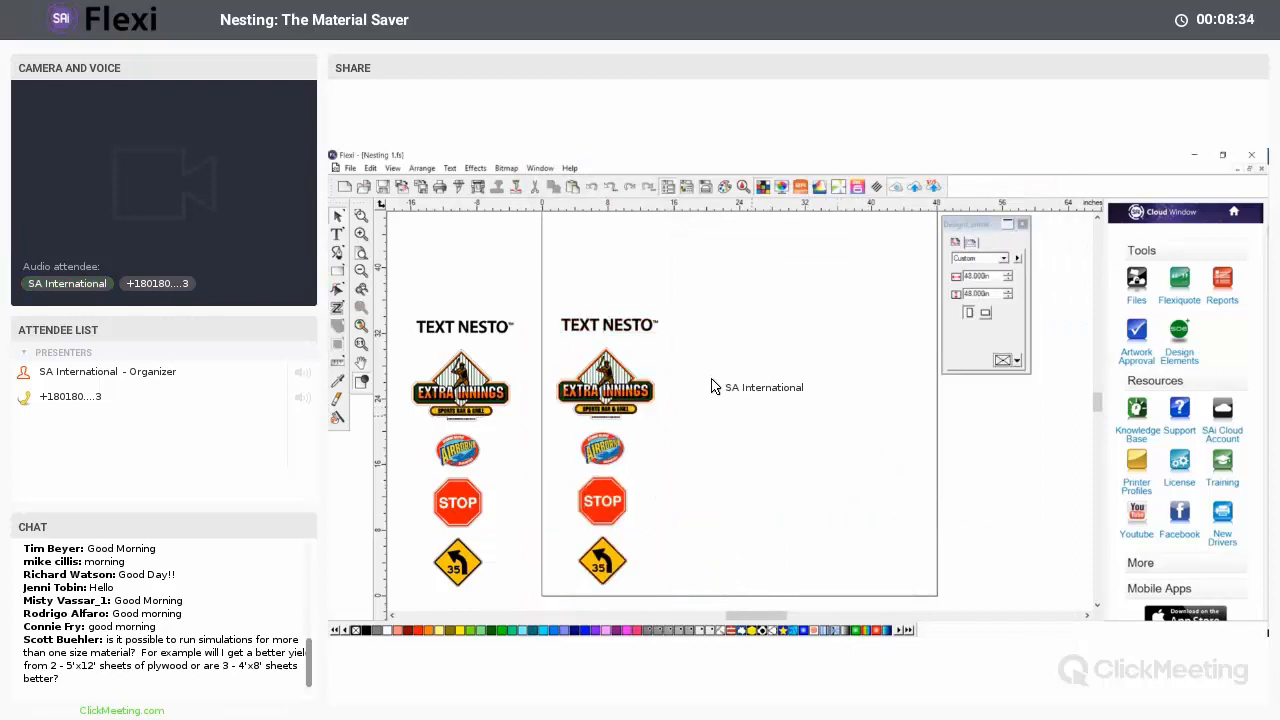
{"action": "left_click_drag", "start_coordinate": [553, 297], "coordinate": [676, 597]}
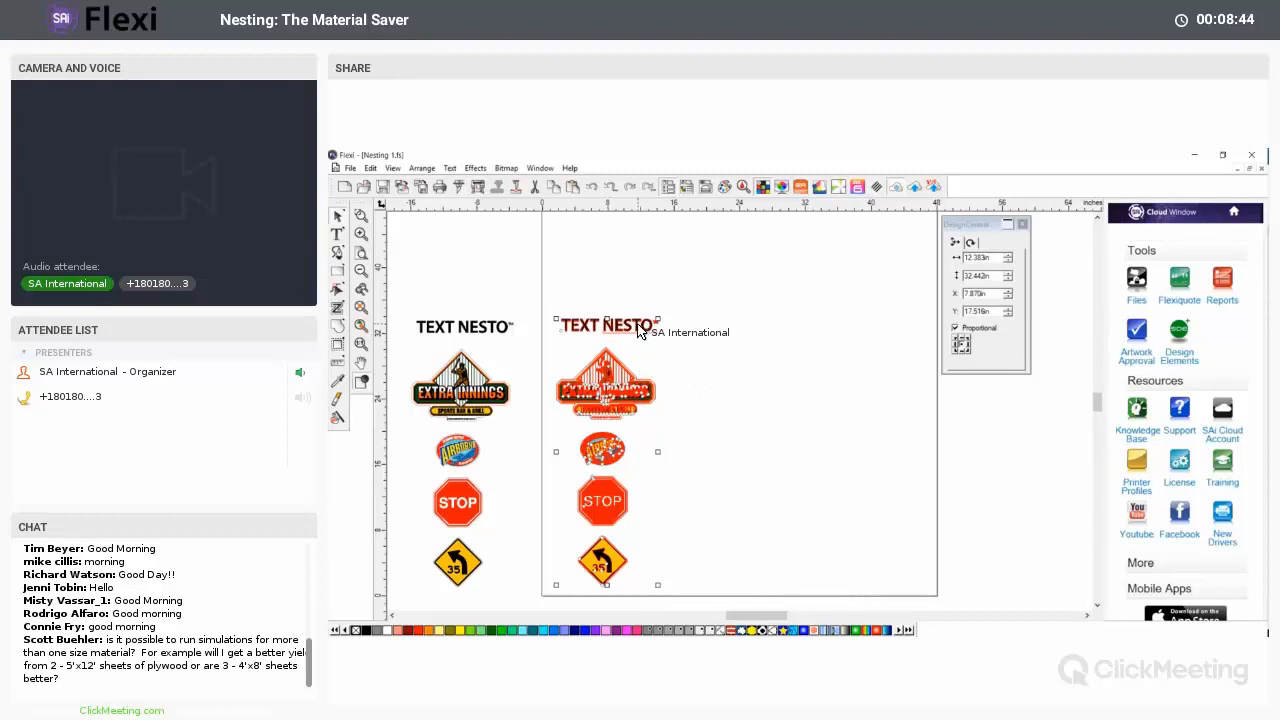
{"action": "left_click", "coordinate": [606, 373]}
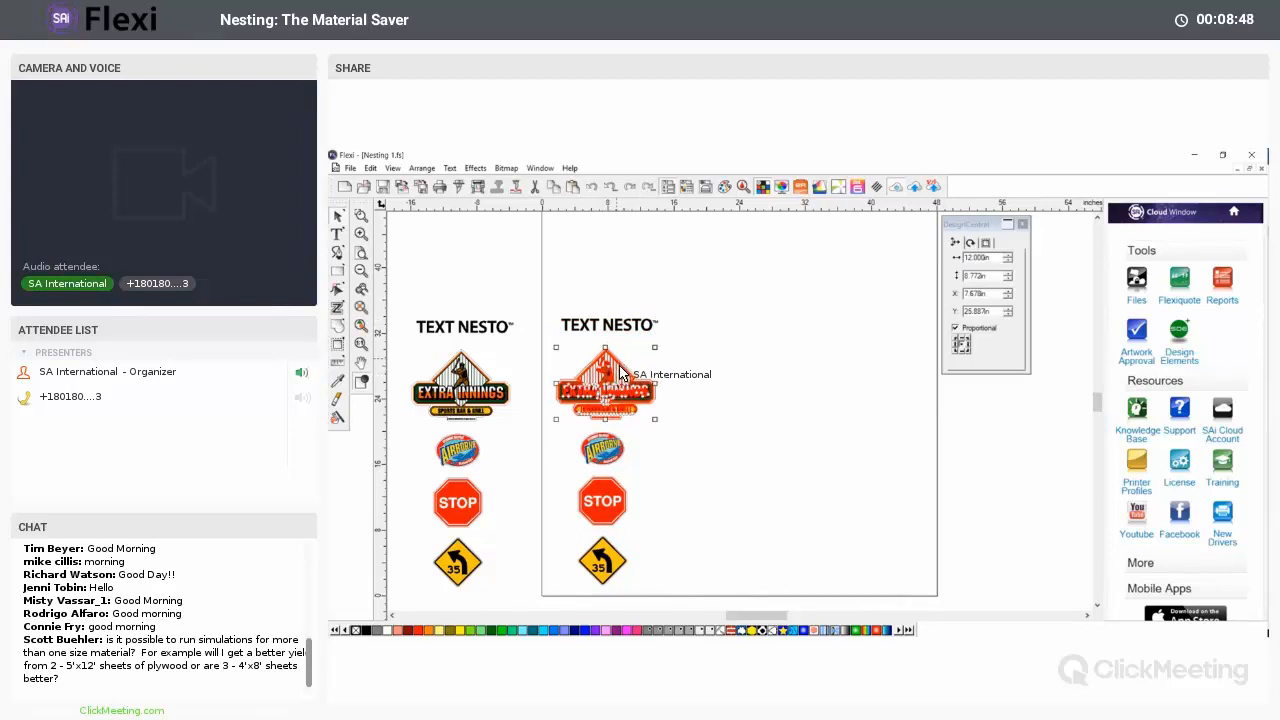
{"action": "left_click", "coordinate": [604, 342]}
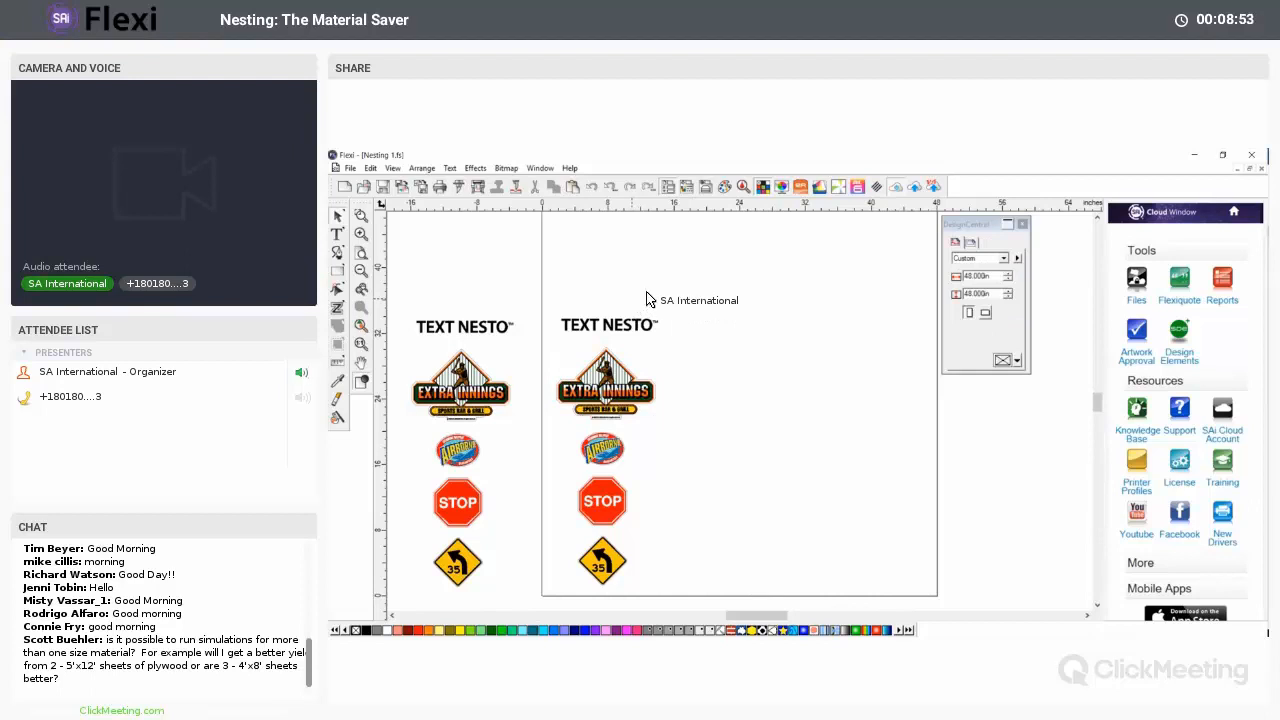
- Switch to Production Manager and view the poster files available for adding a job, without adding any
{"action": "left_click", "coordinate": [724, 640]}
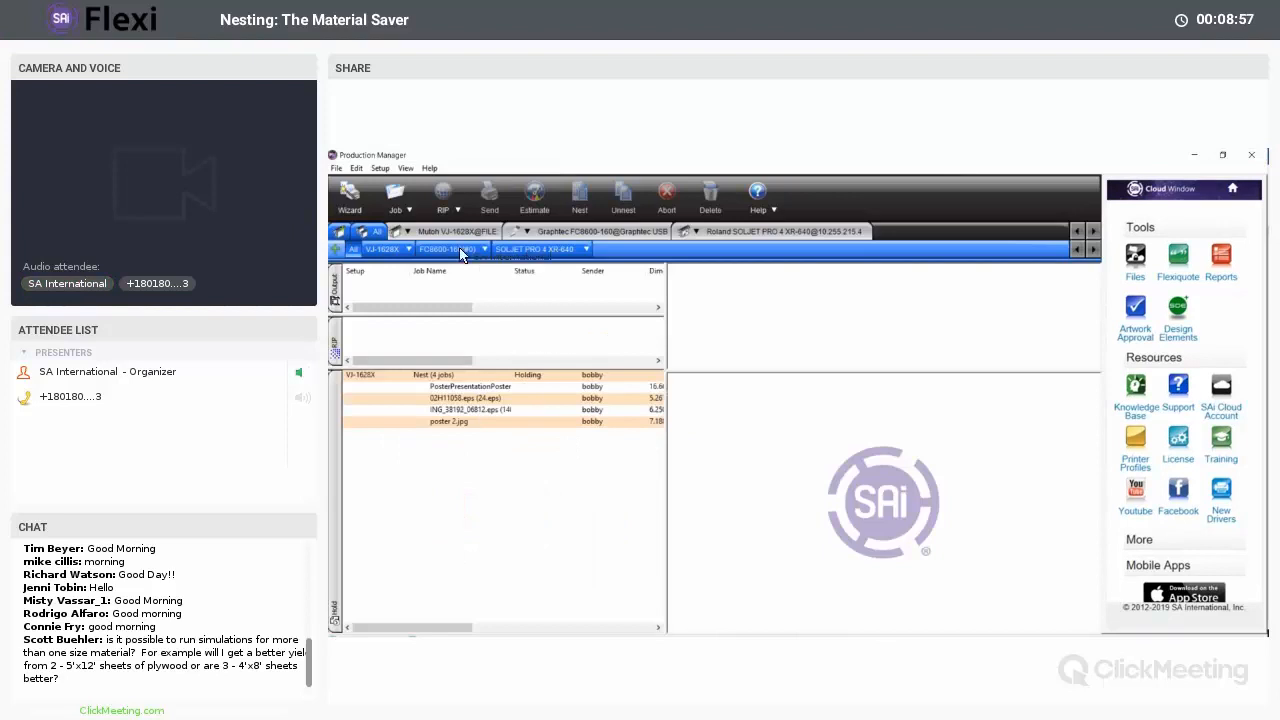
{"action": "left_click", "coordinate": [403, 205]}
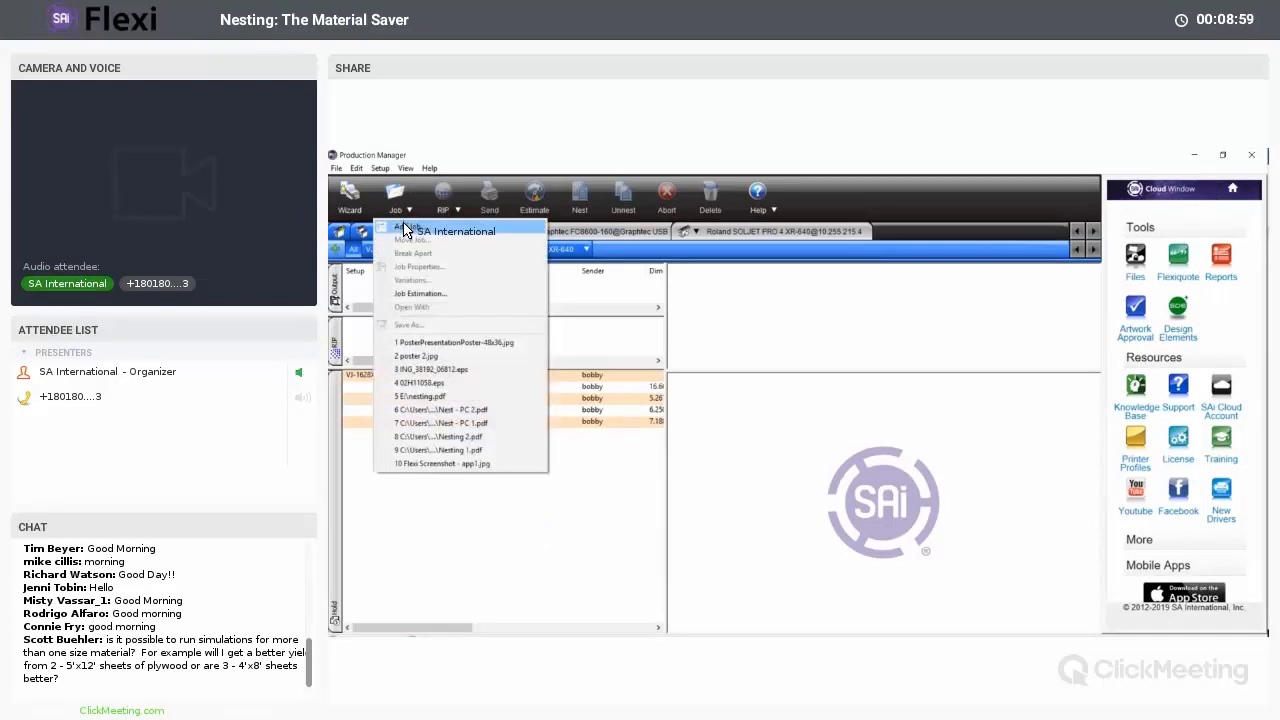
{"action": "left_click", "coordinate": [405, 230]}
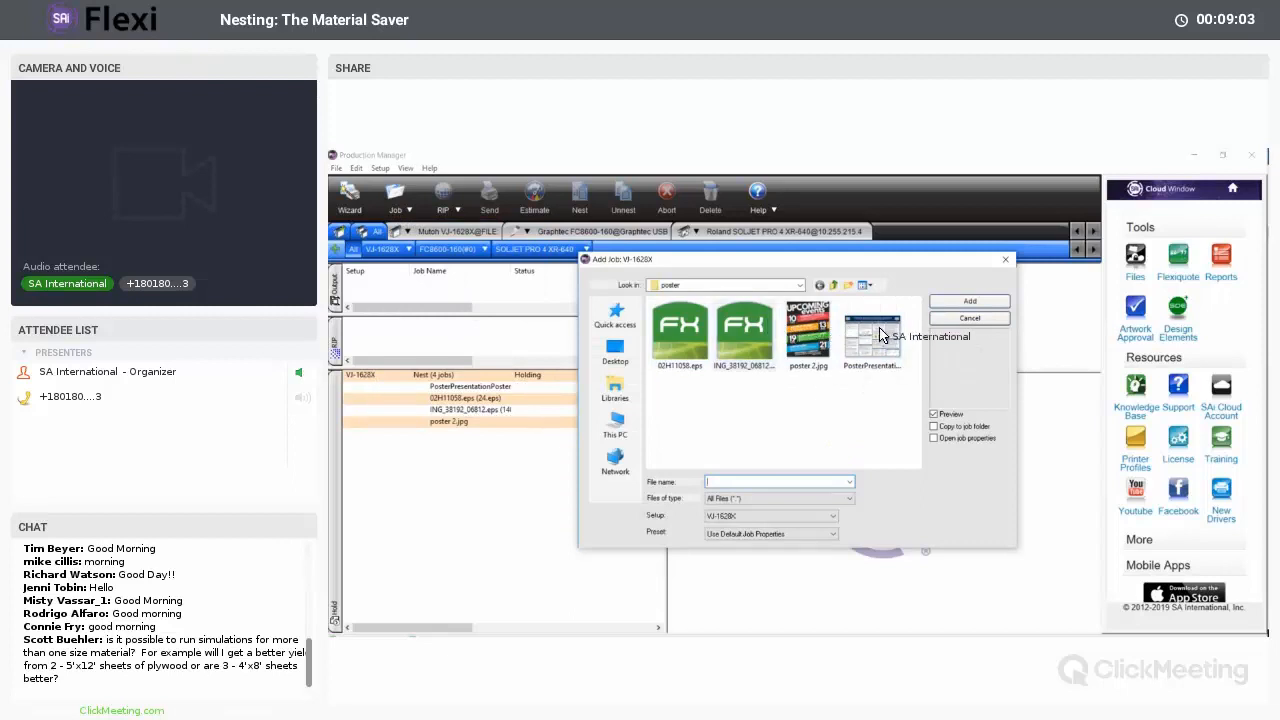
{"action": "left_click", "coordinate": [968, 318]}
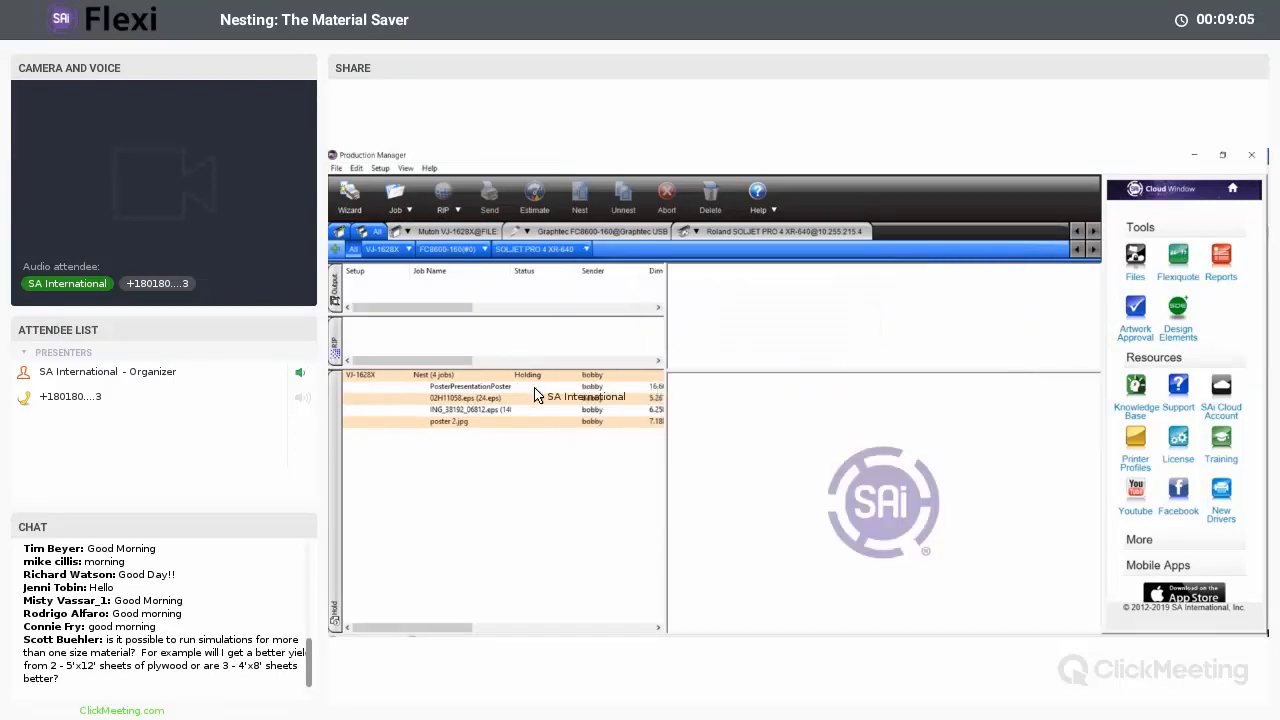
- Examine the nested layout in the job properties of the four-job VJ-1628X nest, cancel them and return to Flexi
{"action": "left_click", "coordinate": [455, 378]}
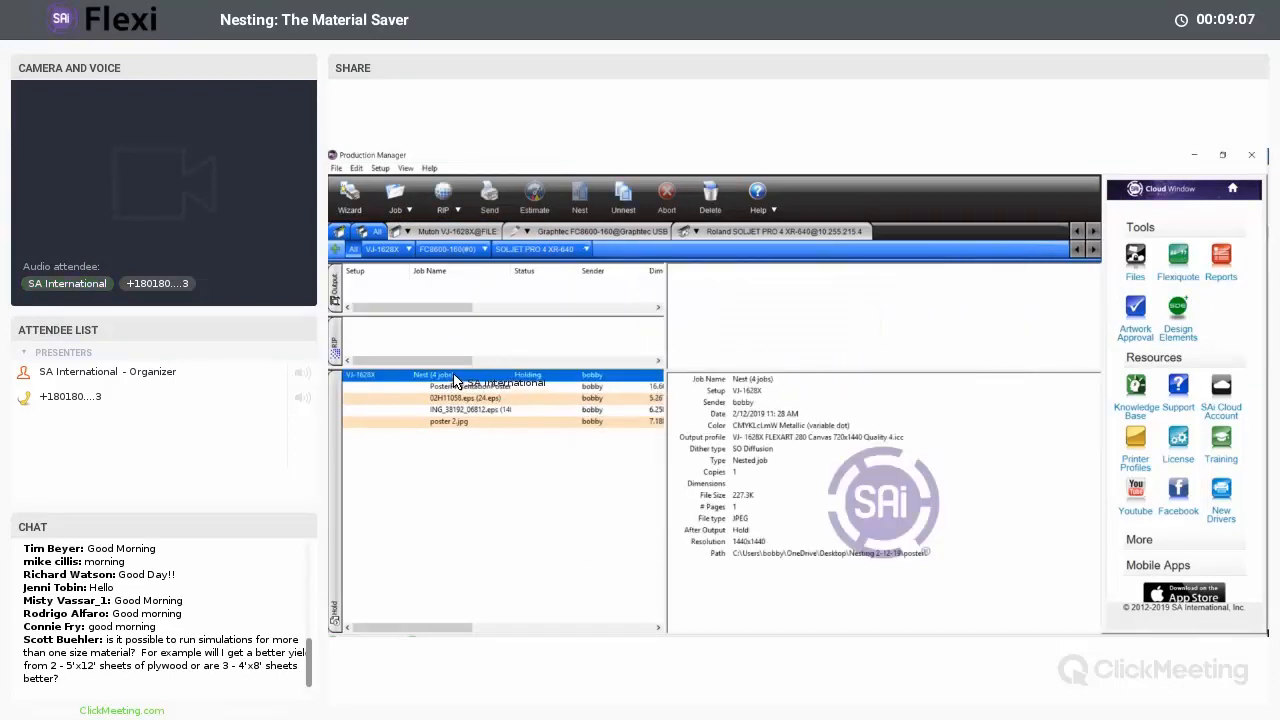
{"action": "double_click", "coordinate": [455, 380]}
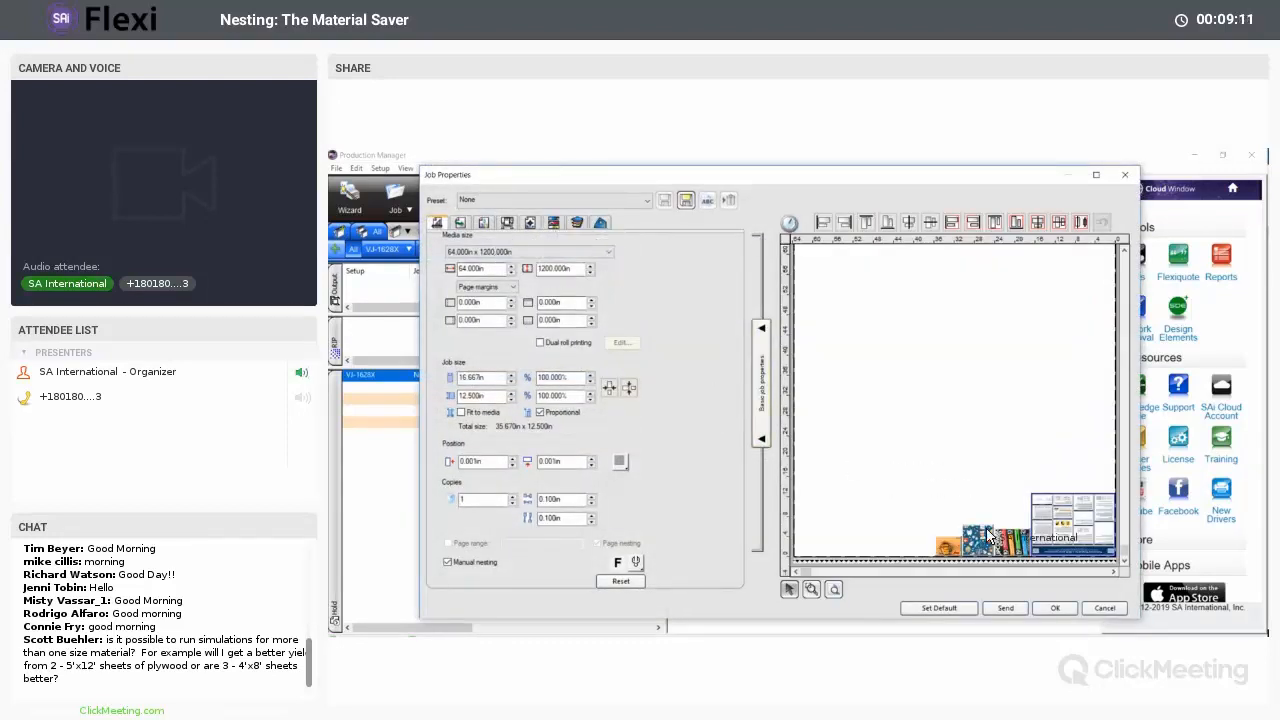
{"action": "left_click", "coordinate": [1104, 609]}
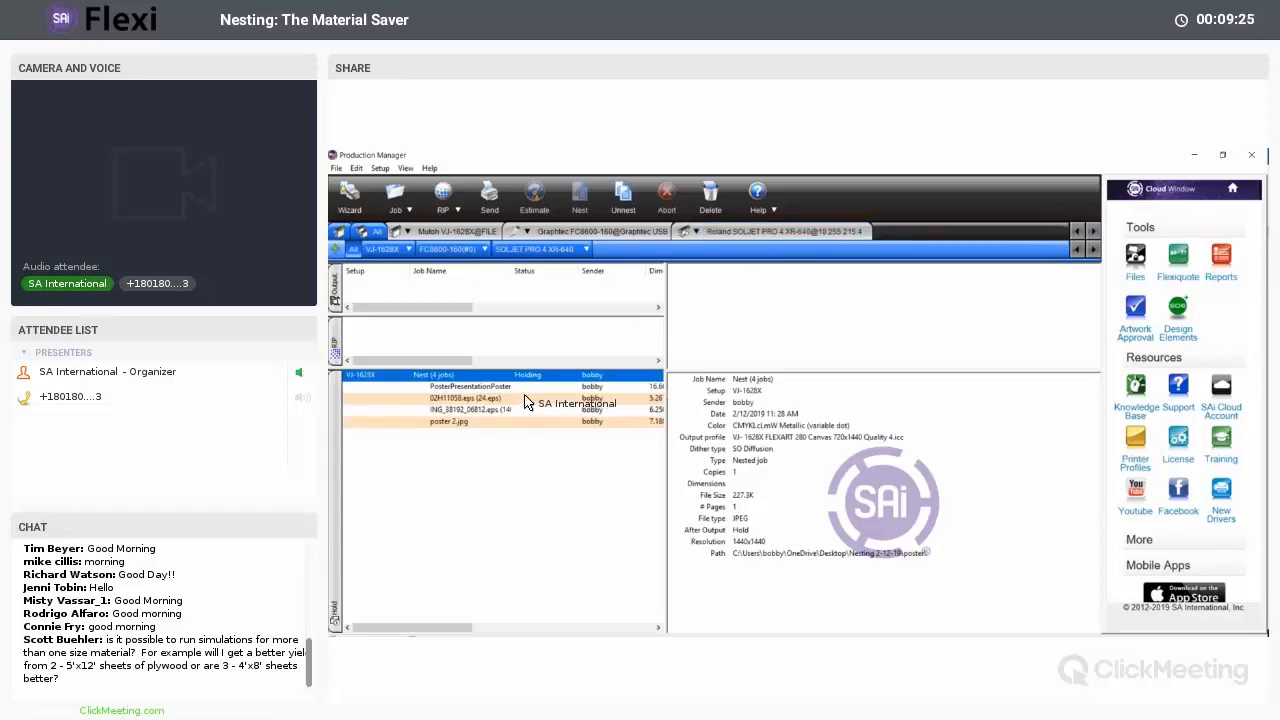
{"action": "left_click", "coordinate": [1193, 156]}
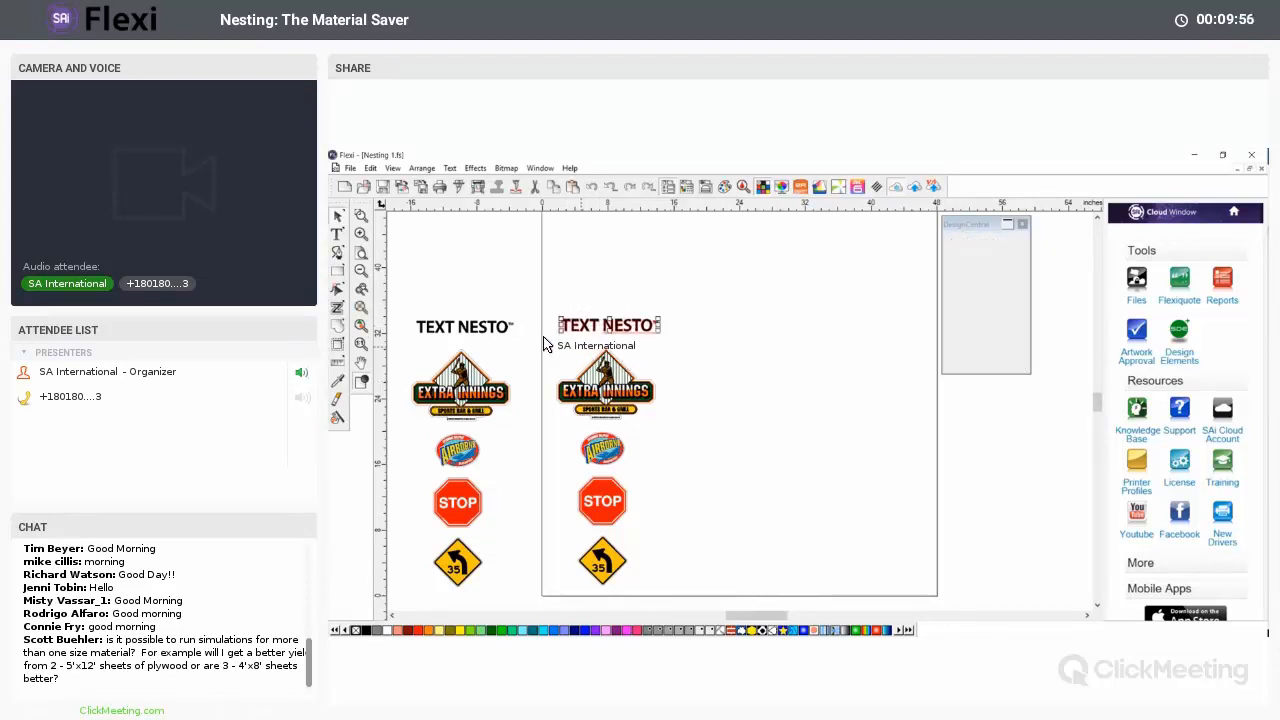
- Delete the four copied logos and signs below the copied TEXT NESTO, and enlarge that text to about 95 in wide
{"action": "left_click_drag", "start_coordinate": [548, 342], "coordinate": [682, 600]}
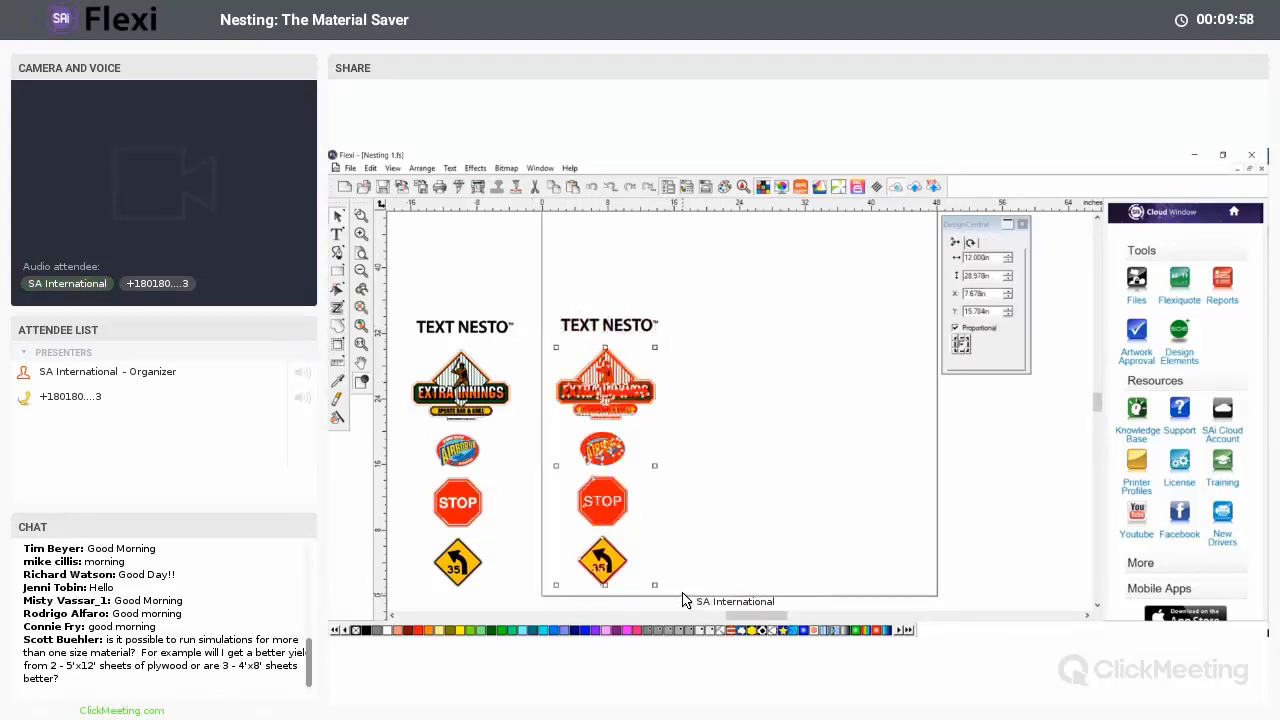
{"action": "key", "text": "Delete"}
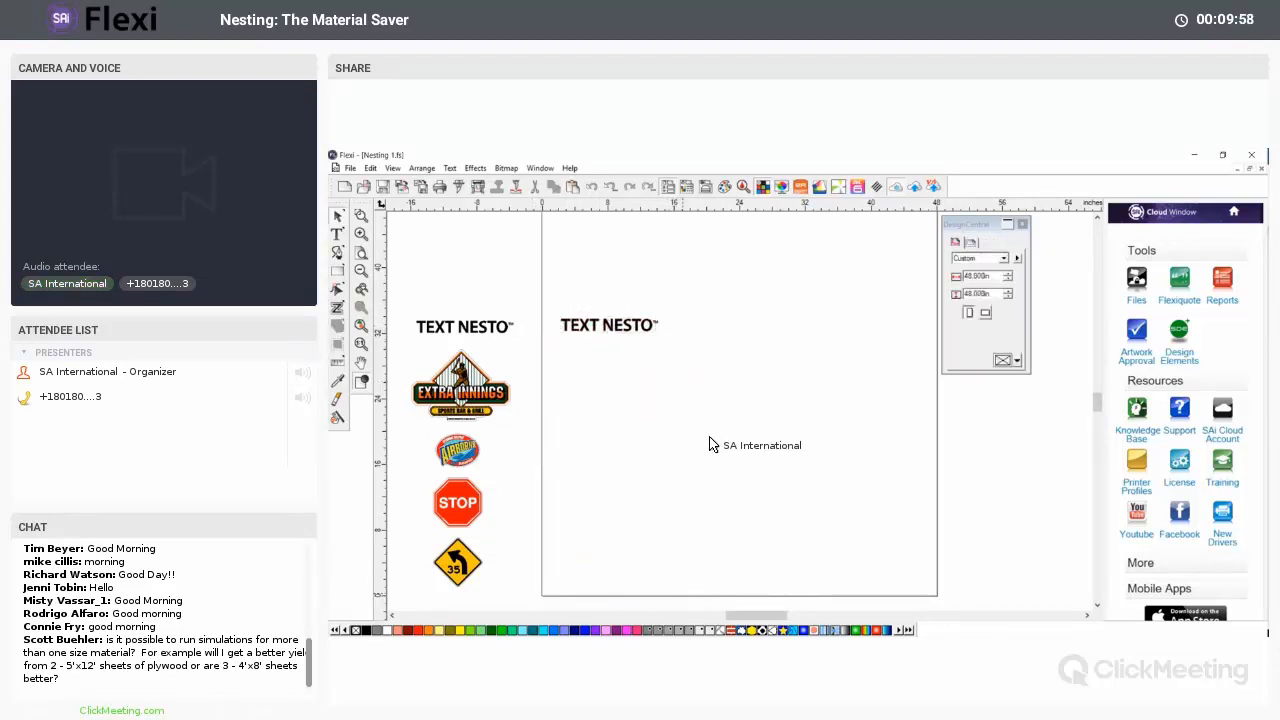
{"action": "left_click", "coordinate": [660, 342]}
{"action": "left_click_drag", "start_coordinate": [695, 367], "coordinate": [798, 424]}
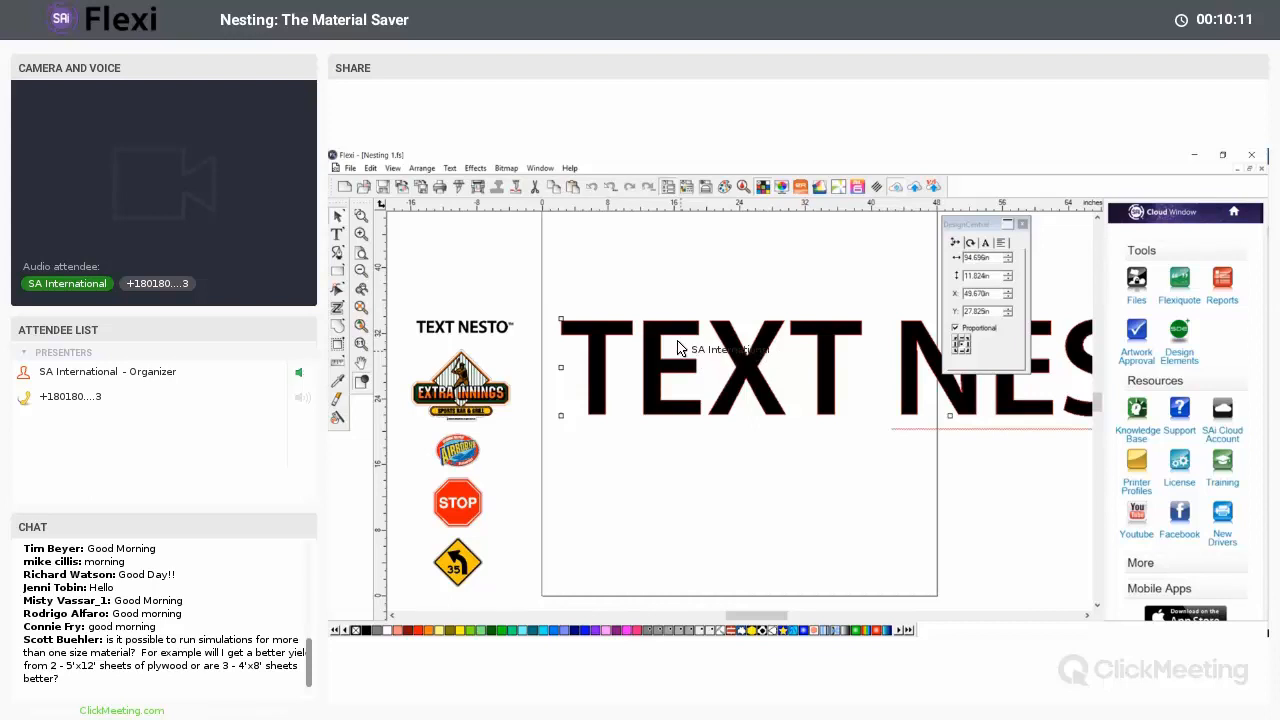
- Nest the enlarged TEXT NESTO with Break text on and a slightly adjusted spacing, and apply the nest
{"action": "left_click", "coordinate": [423, 169]}
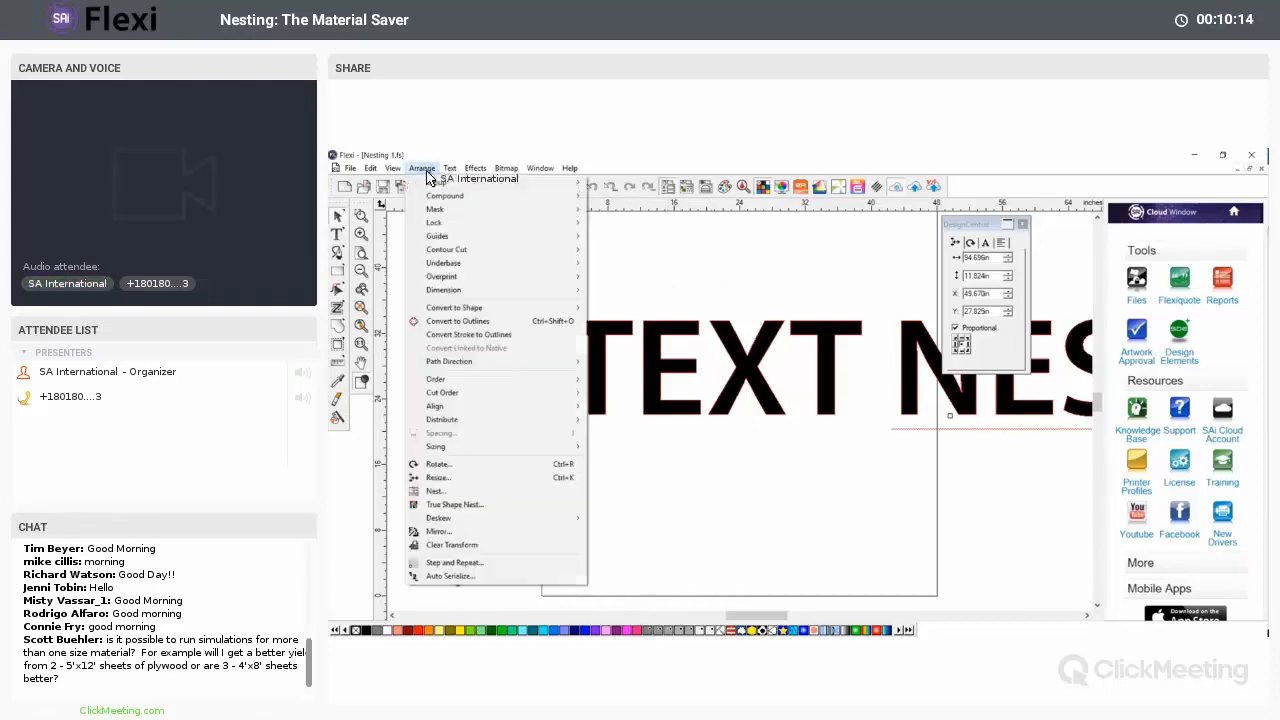
{"action": "left_click", "coordinate": [455, 494]}
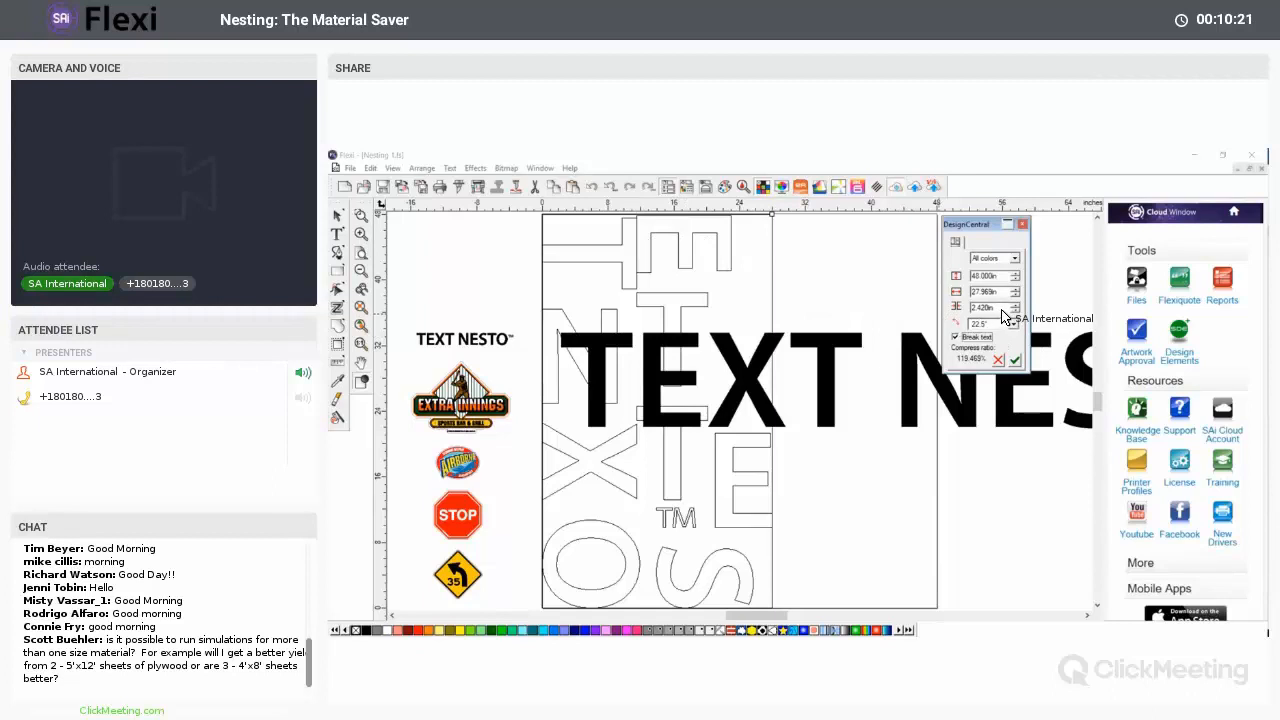
{"action": "left_click", "coordinate": [1016, 313]}
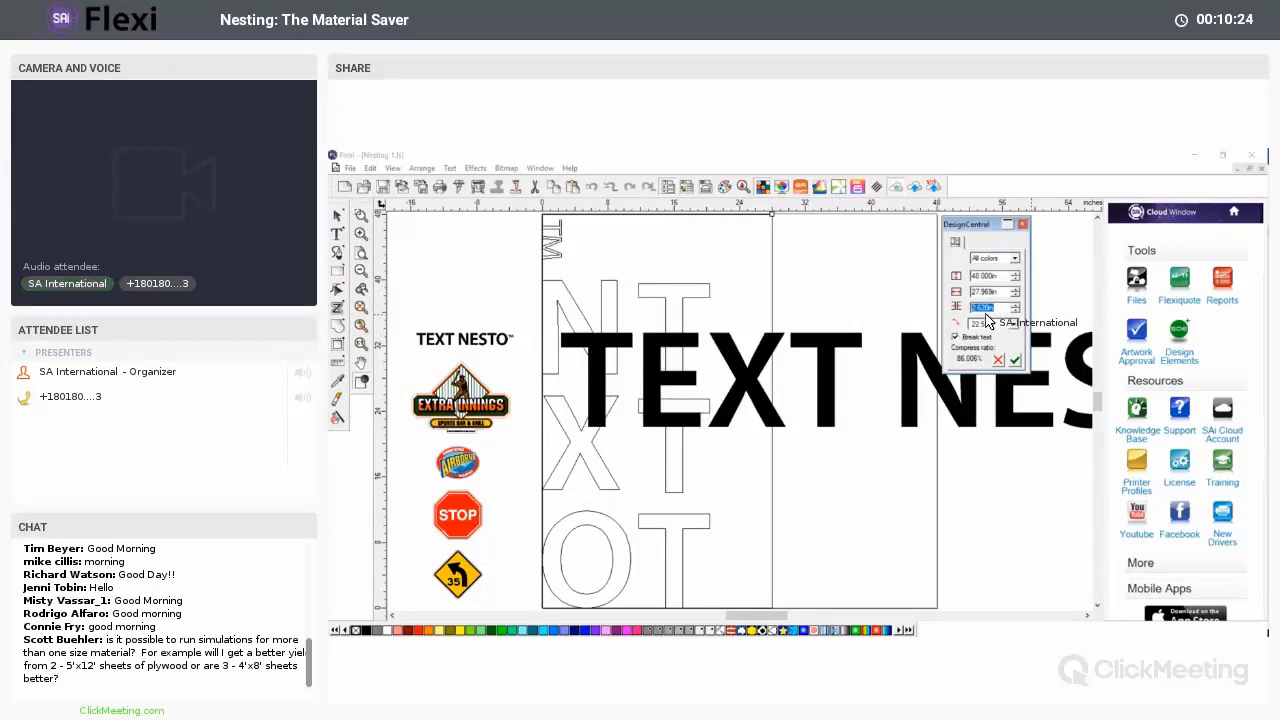
{"action": "left_click", "coordinate": [1014, 359]}
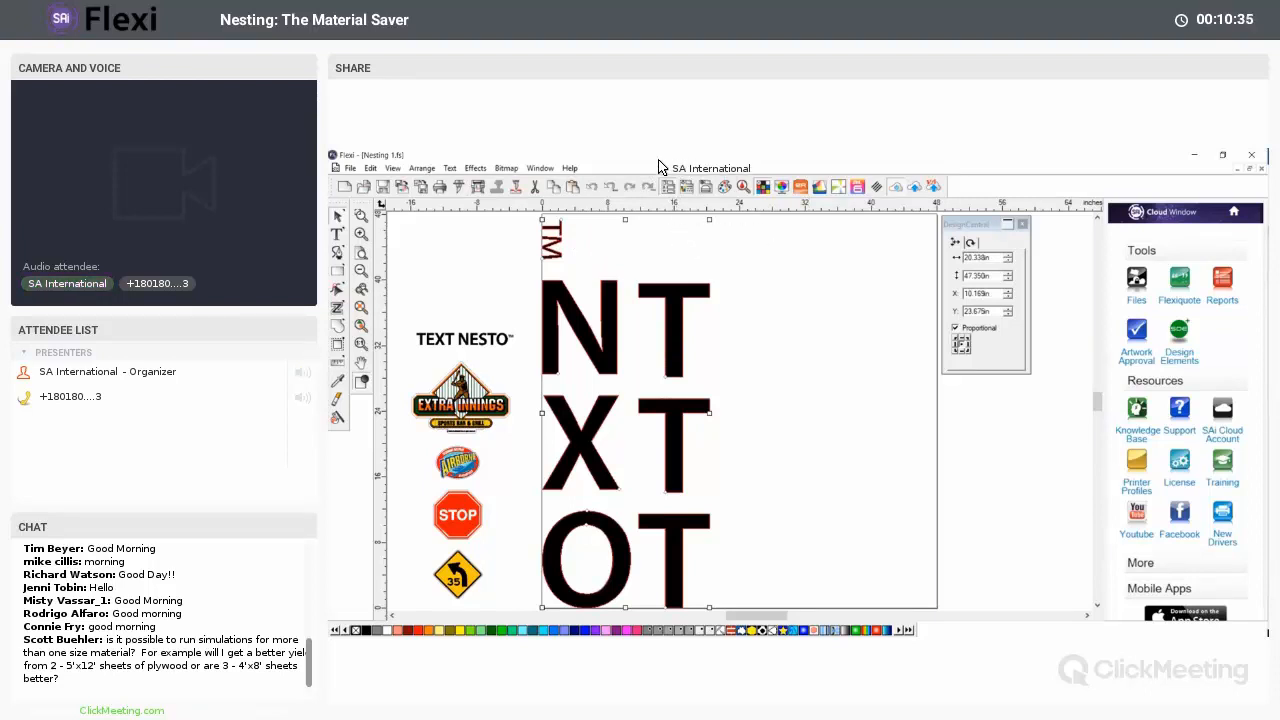
- Undo the nest of the enlarged TEXT NESTO and delete that text from the page
{"action": "left_click", "coordinate": [640, 243]}
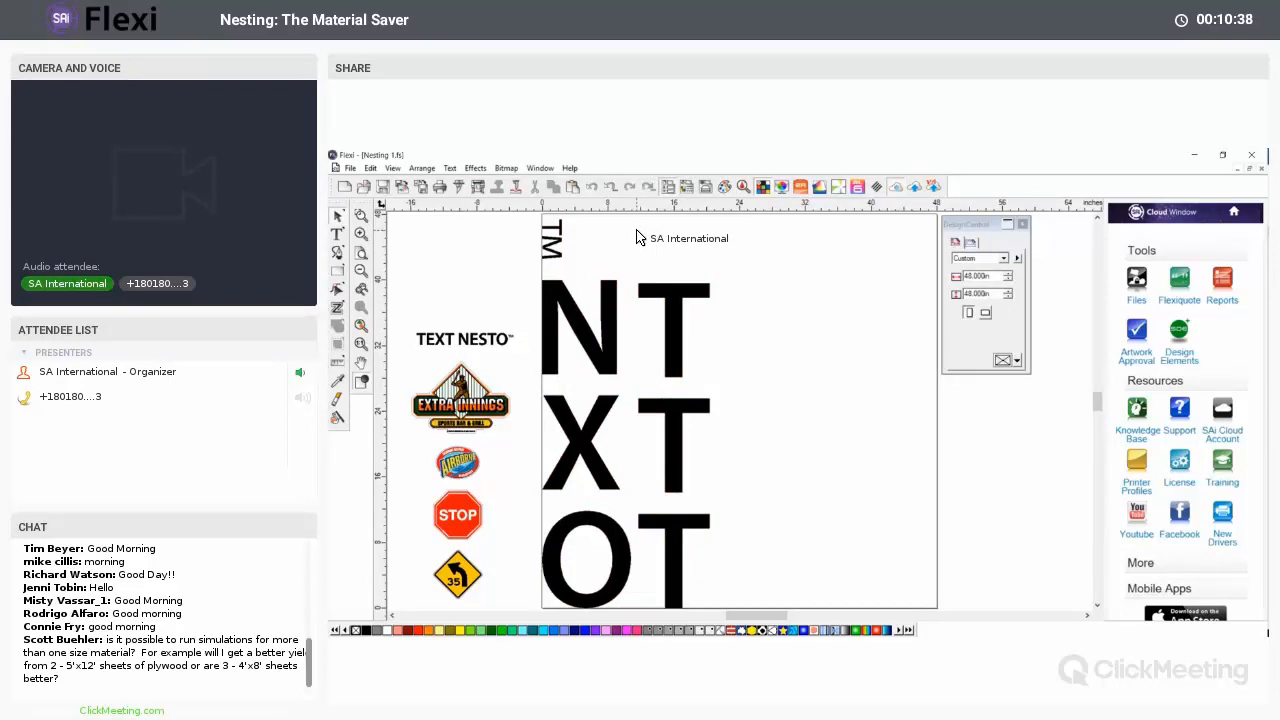
{"action": "key", "text": "ctrl+z"}
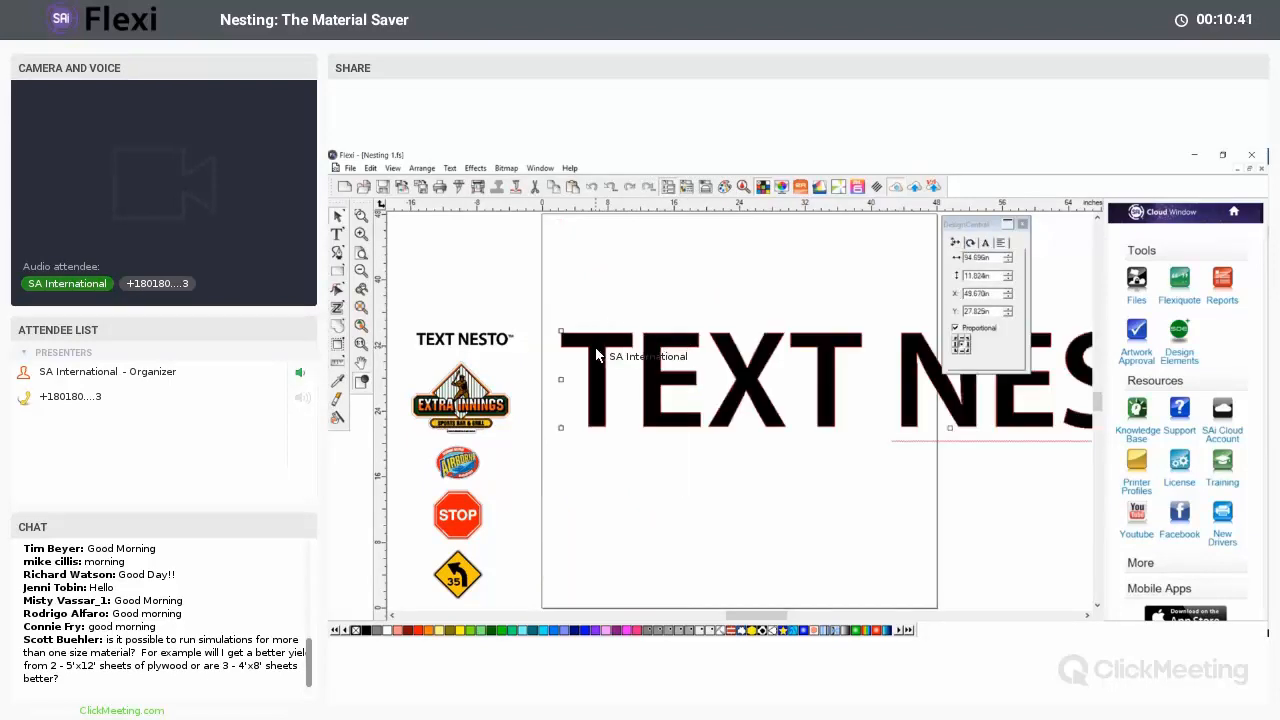
{"action": "key", "text": "Delete"}
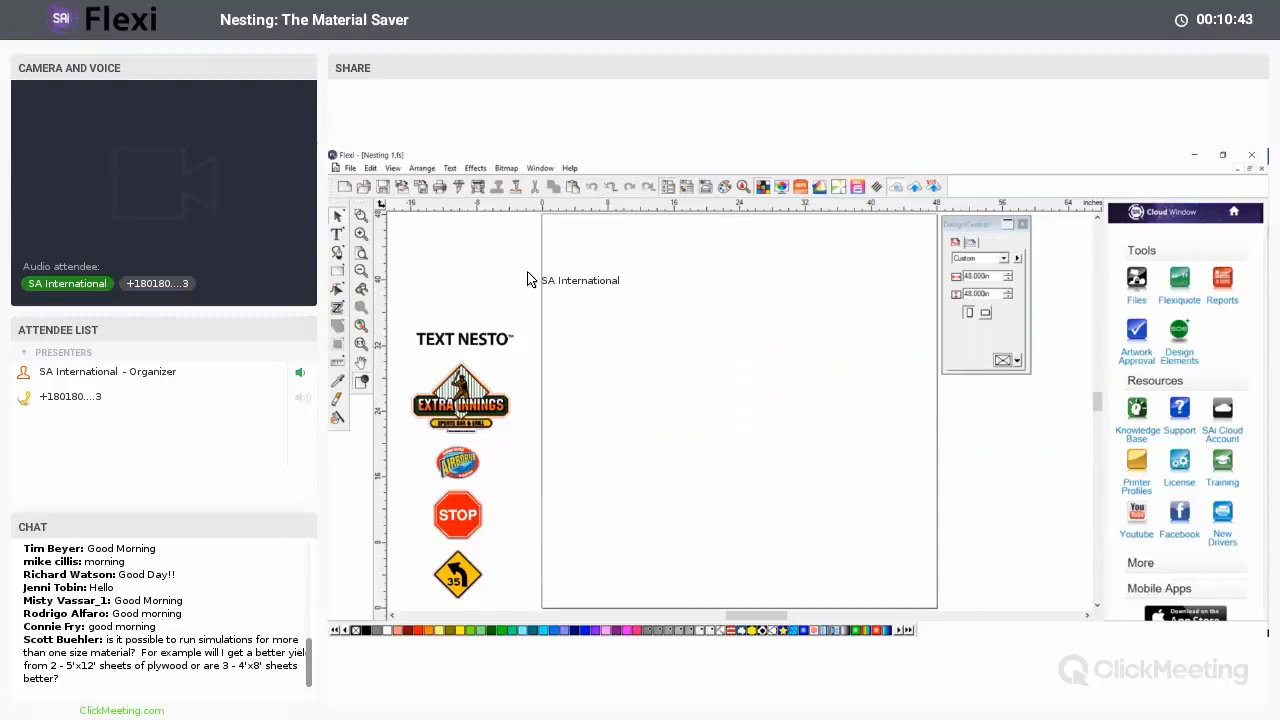
- Place a copy of the Extra Innings logo in the lower-left corner of the empty page
{"action": "left_click", "coordinate": [421, 168]}
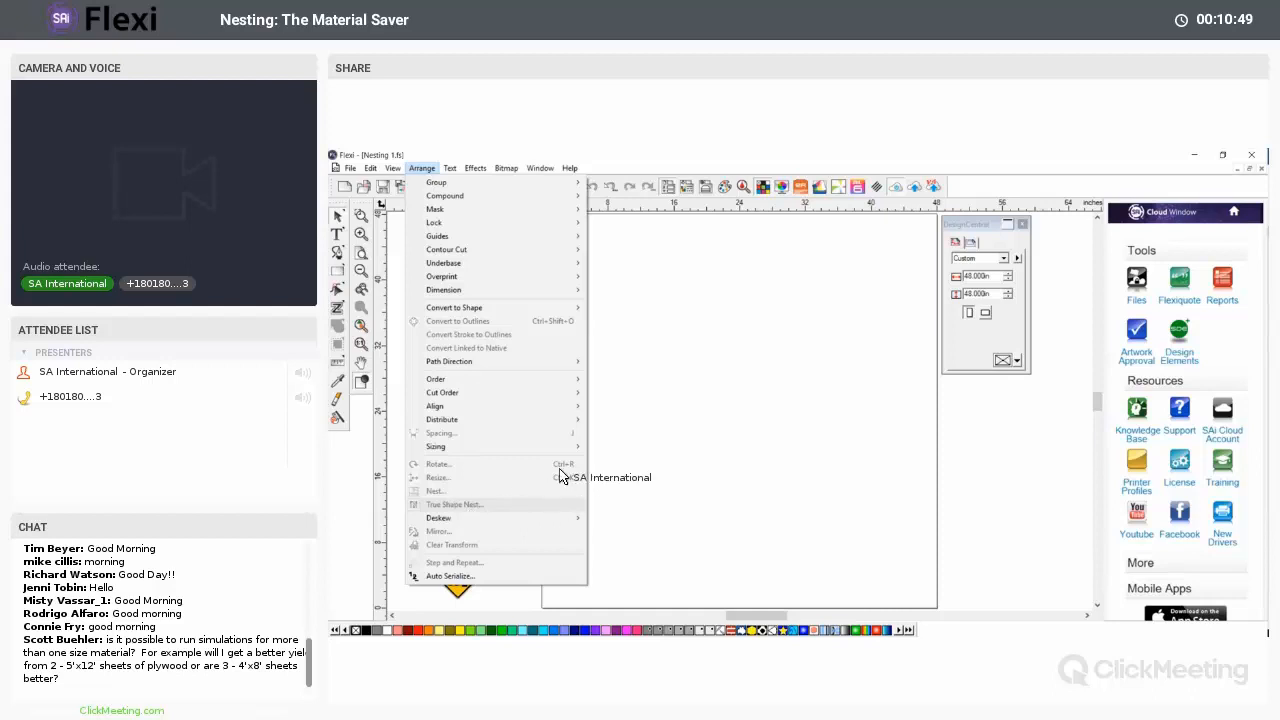
{"action": "left_click", "coordinate": [634, 443]}
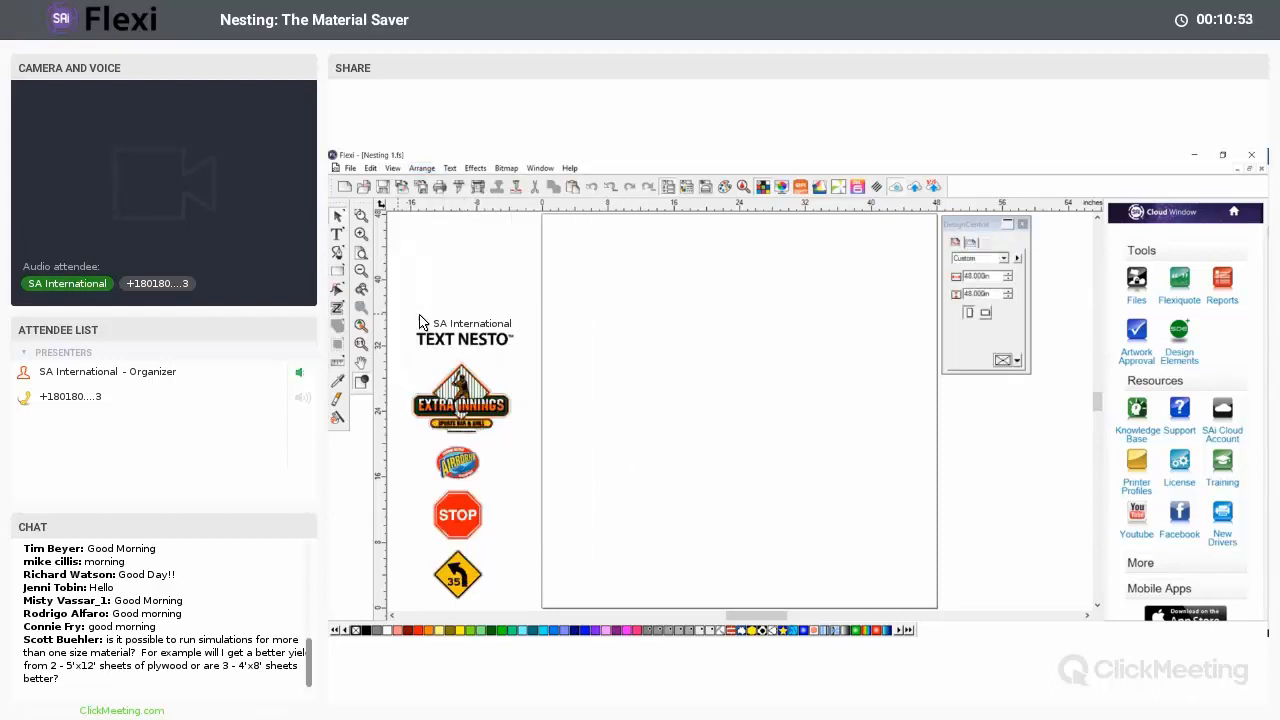
{"action": "left_click", "coordinate": [457, 387]}
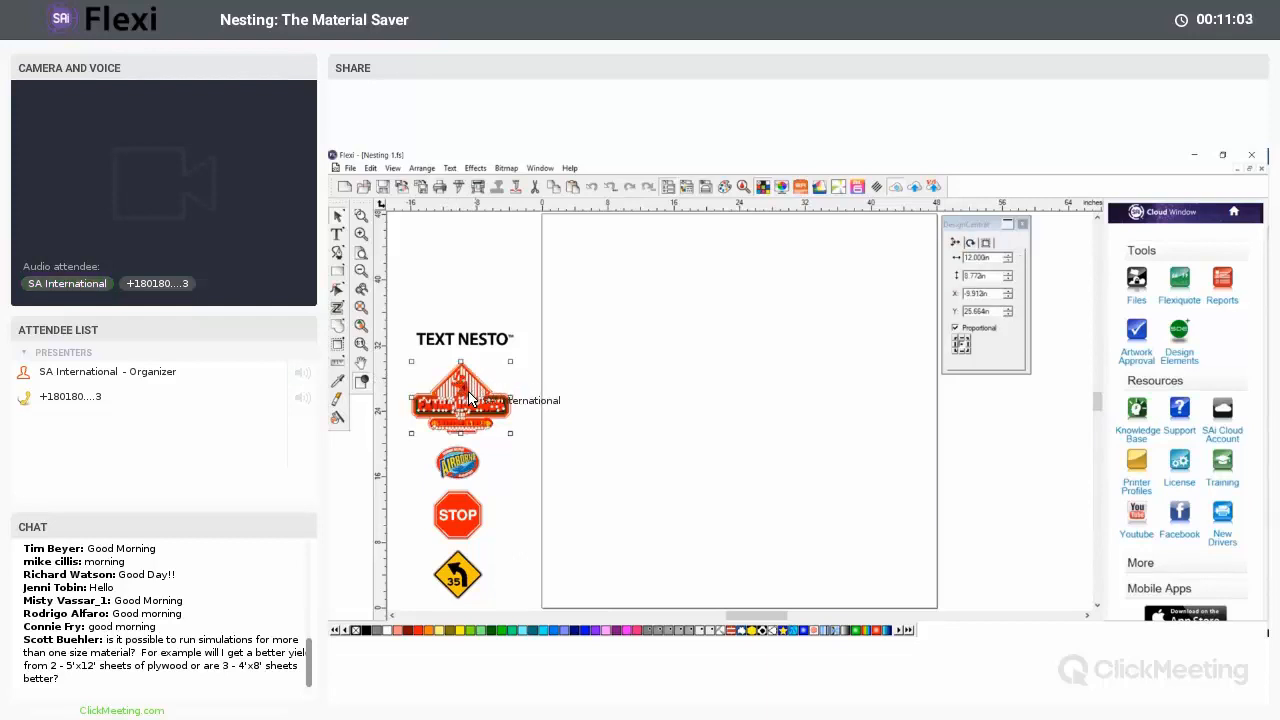
{"action": "left_click_drag", "start_coordinate": [470, 398], "coordinate": [605, 568]}
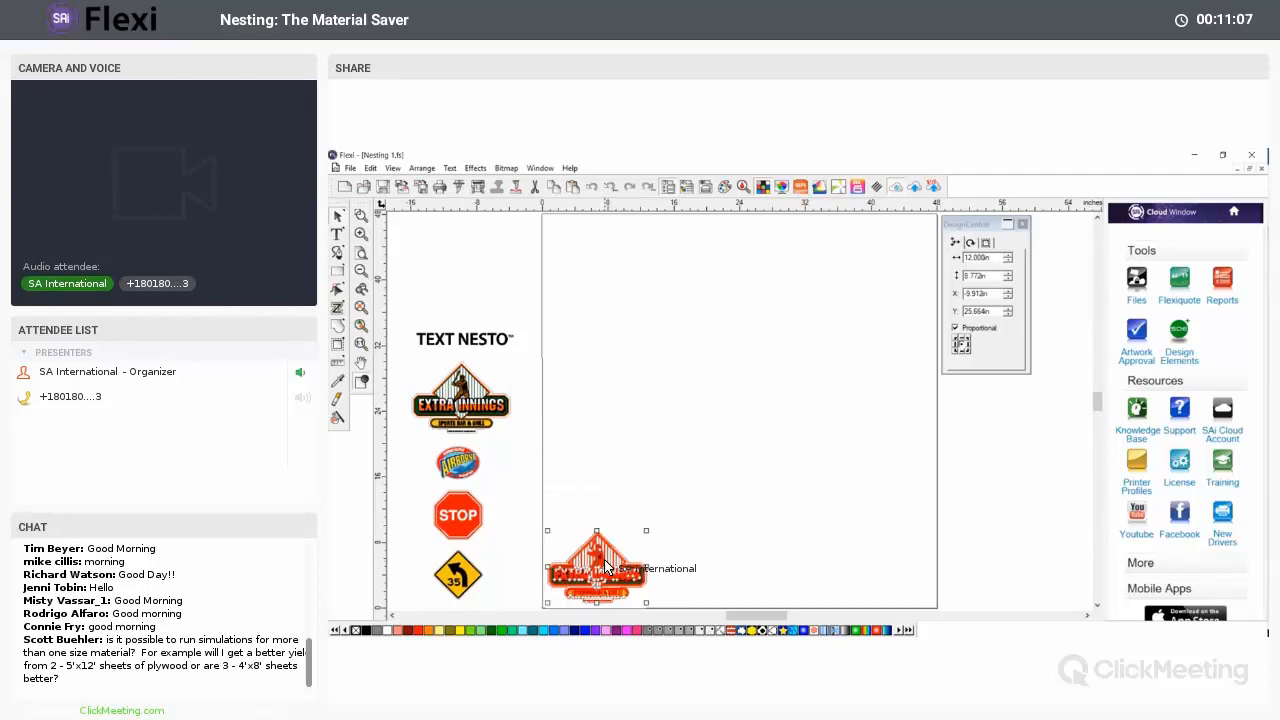
- Preview a True Shape Nest of 8 Extra Innings copies with Break Text and Use holes off, and cancel it
{"action": "left_click", "coordinate": [423, 169]}
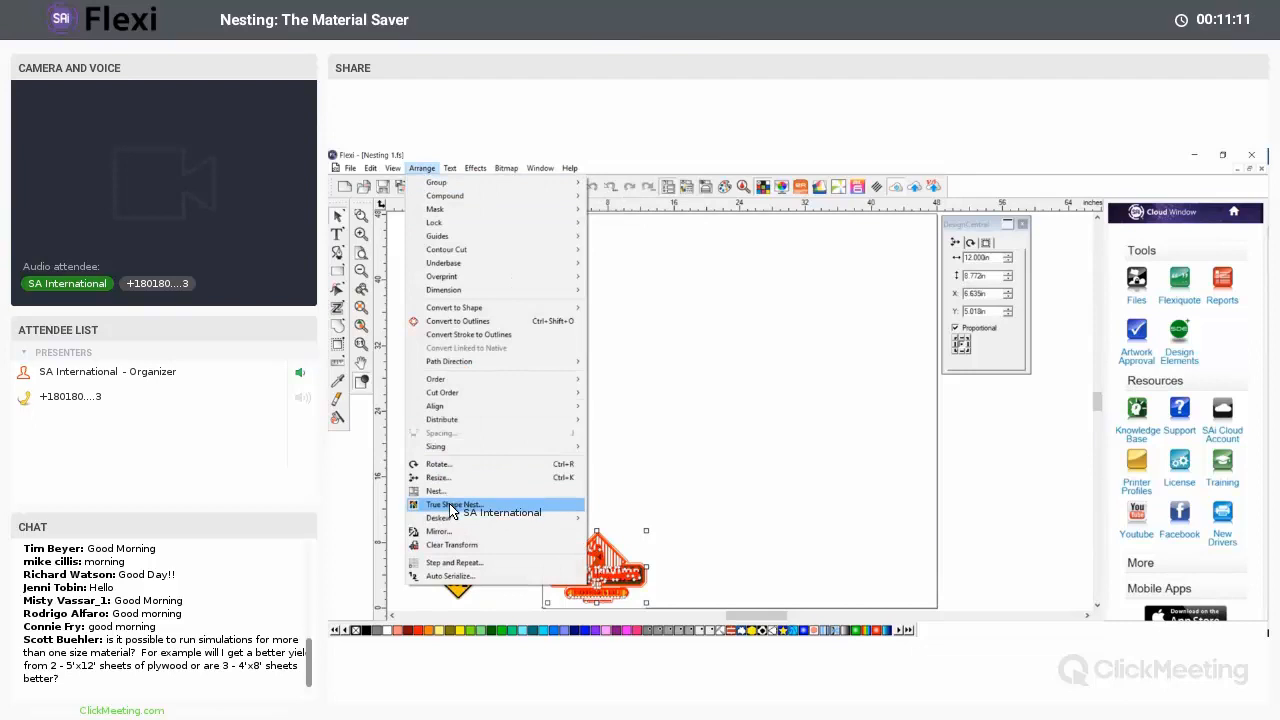
{"action": "left_click", "coordinate": [440, 491]}
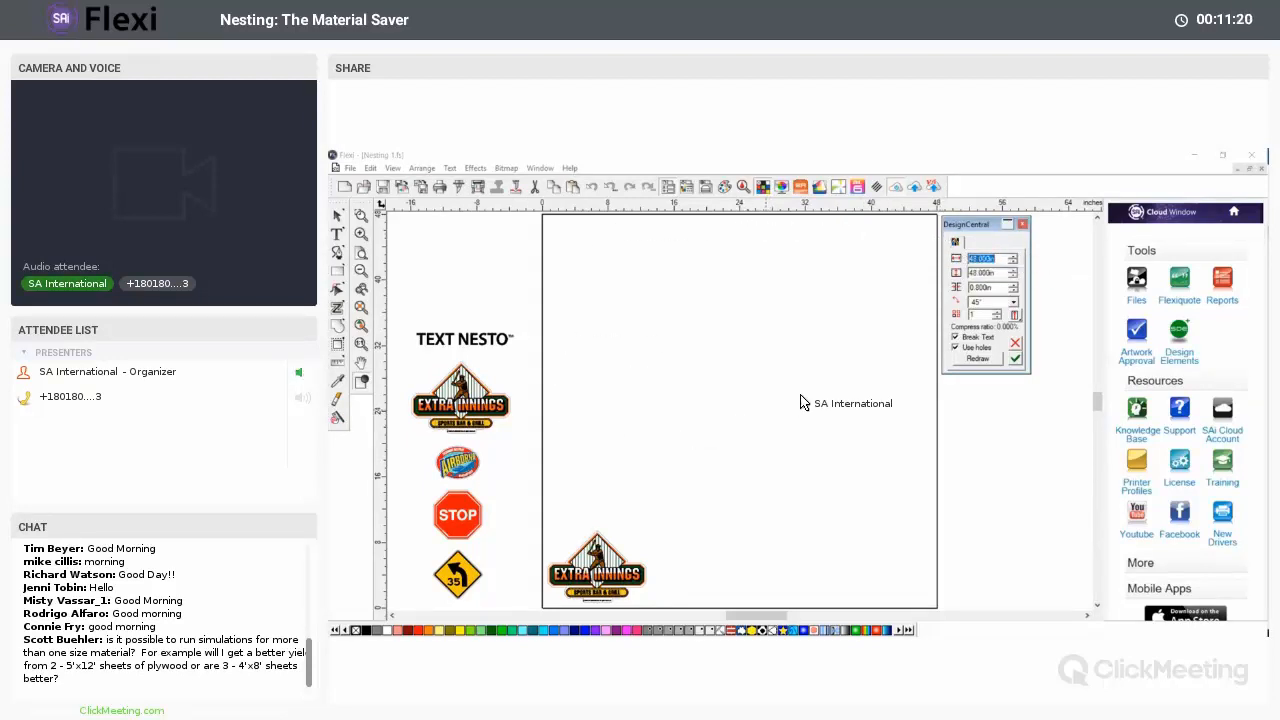
{"action": "left_click_drag", "start_coordinate": [984, 316], "coordinate": [958, 316]}
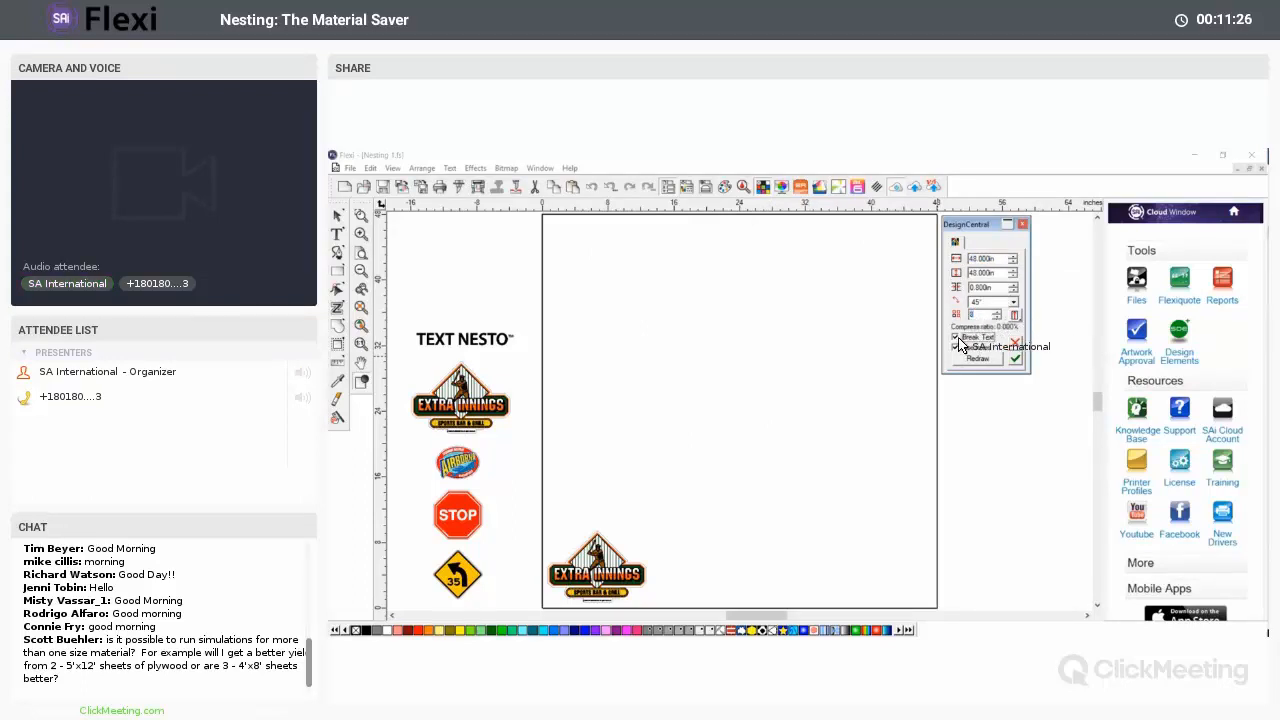
{"action": "left_click", "coordinate": [956, 347]}
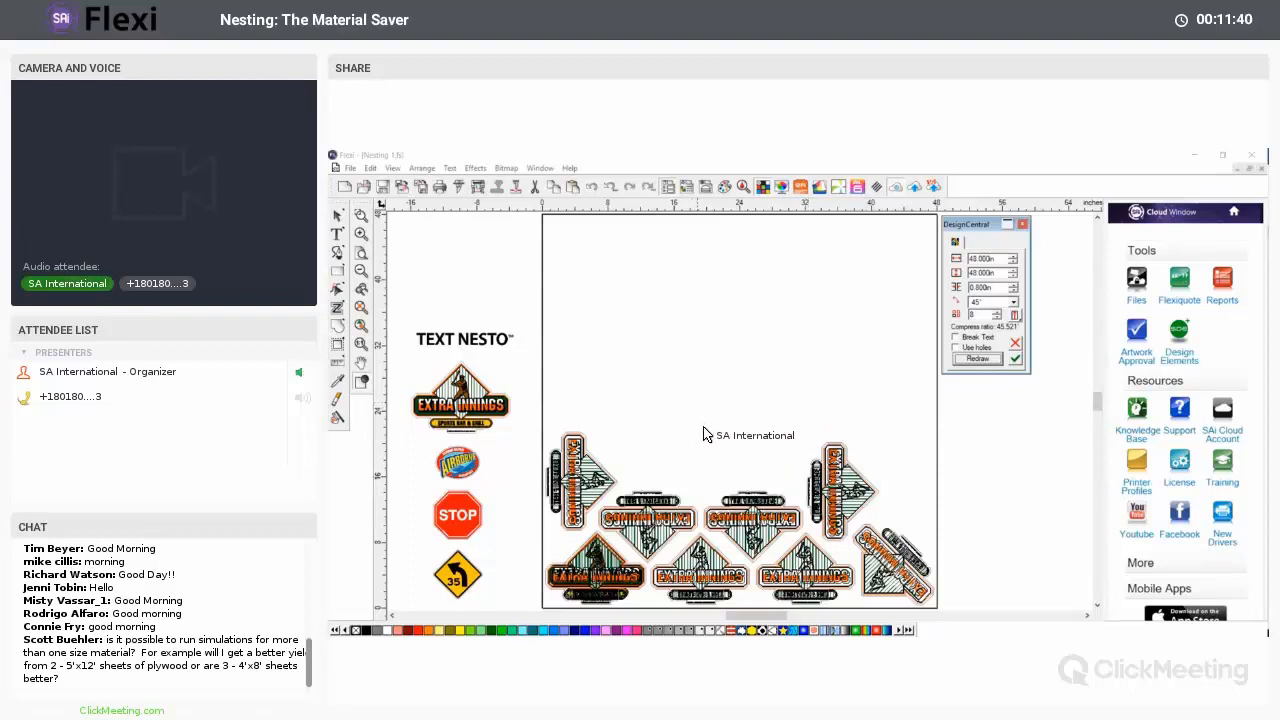
{"action": "key", "text": "Escape"}
- Start a Step and Repeat of the Extra Innings logo with a horizontal spacing of 0.350 in
{"action": "left_click", "coordinate": [599, 552]}
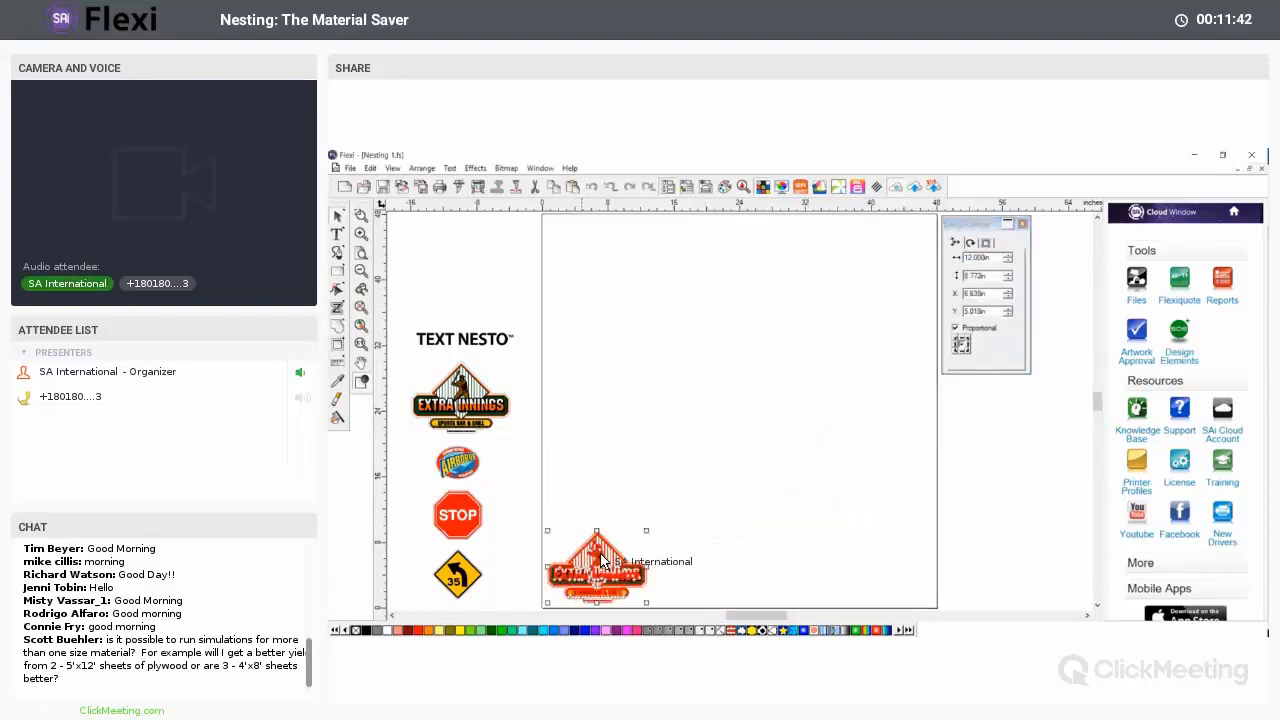
{"action": "left_click", "coordinate": [421, 168]}
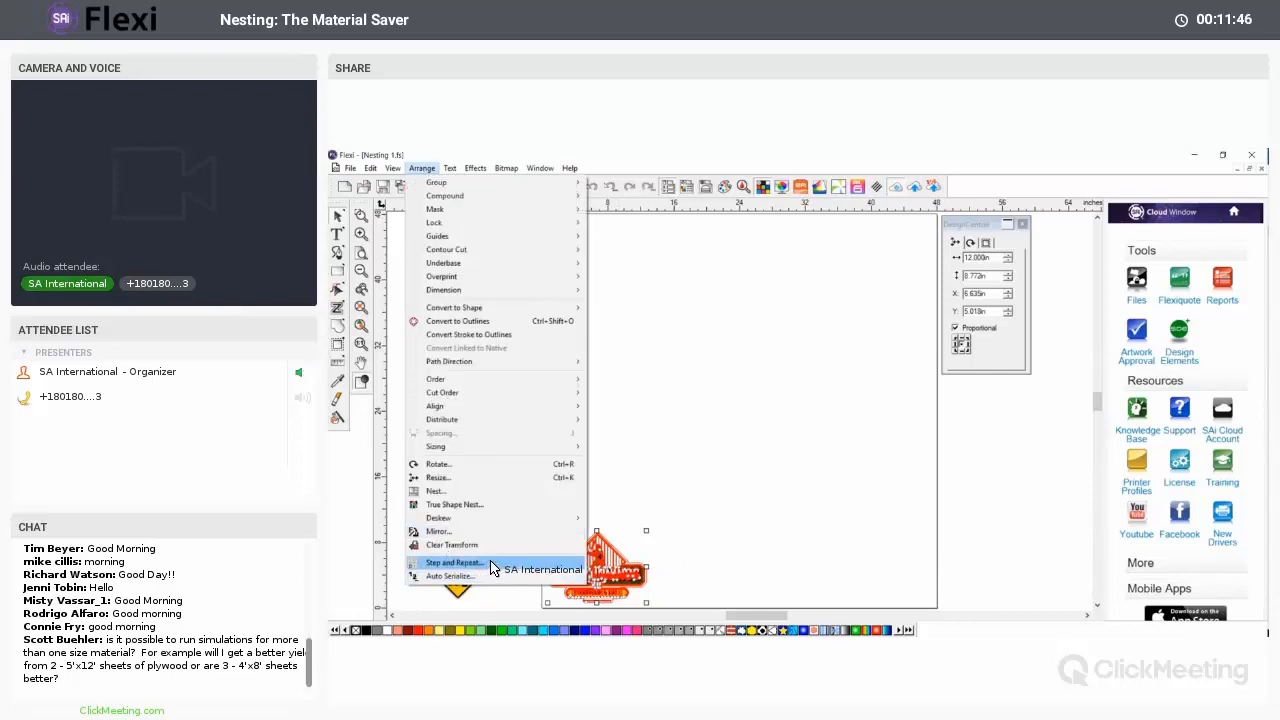
{"action": "left_click", "coordinate": [454, 563]}
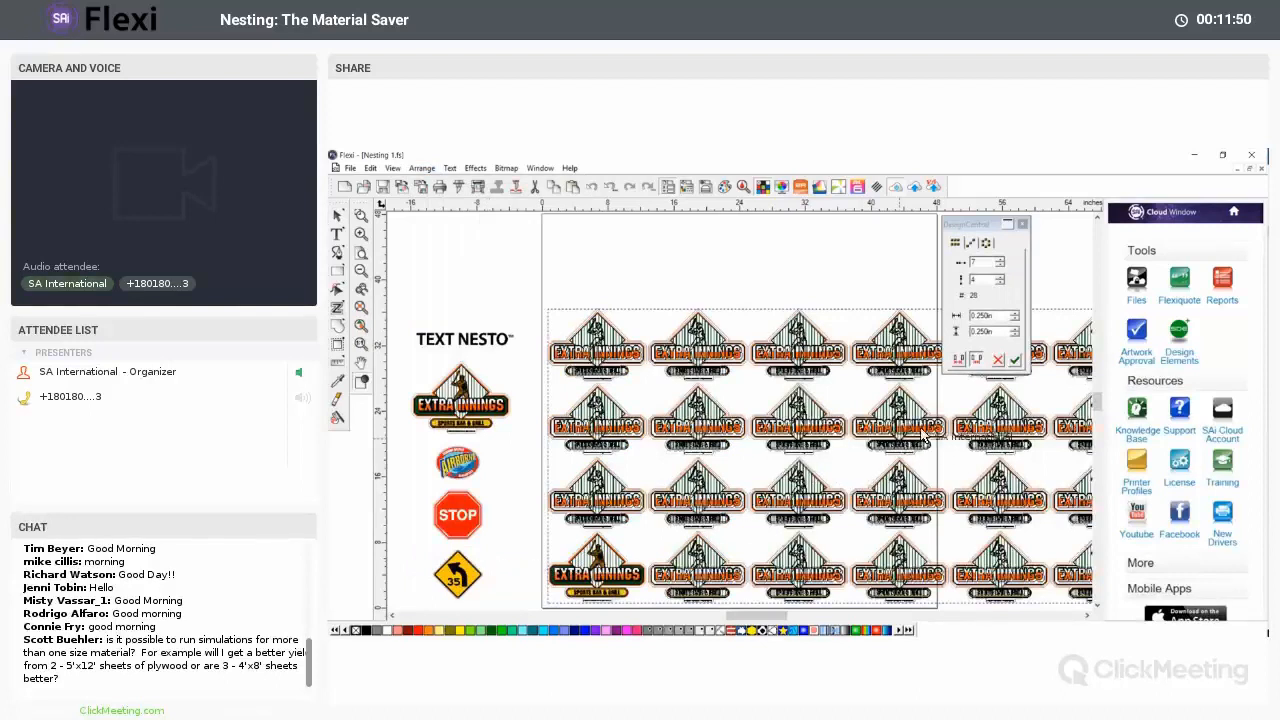
{"action": "left_click", "coordinate": [1016, 317]}
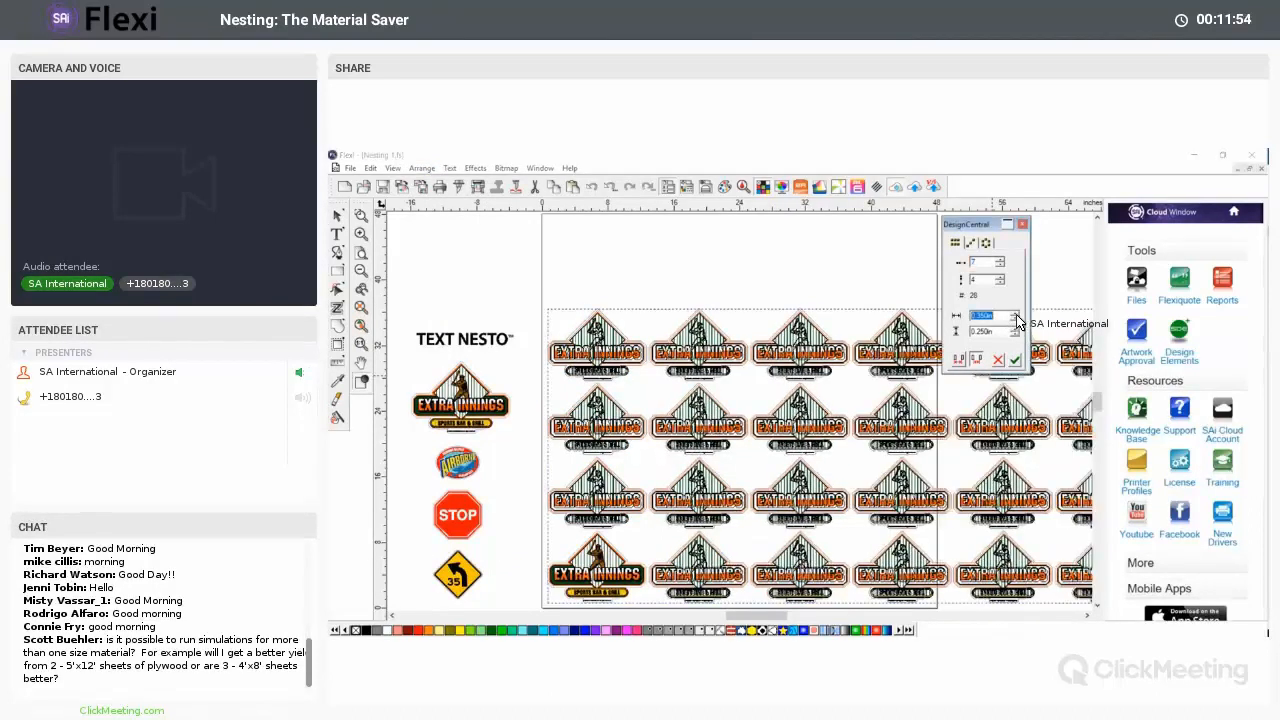
- Preview the Step and Repeat grid with 5 rows and 3 columns of the logo, and cancel it
{"action": "left_click", "coordinate": [1000, 284]}
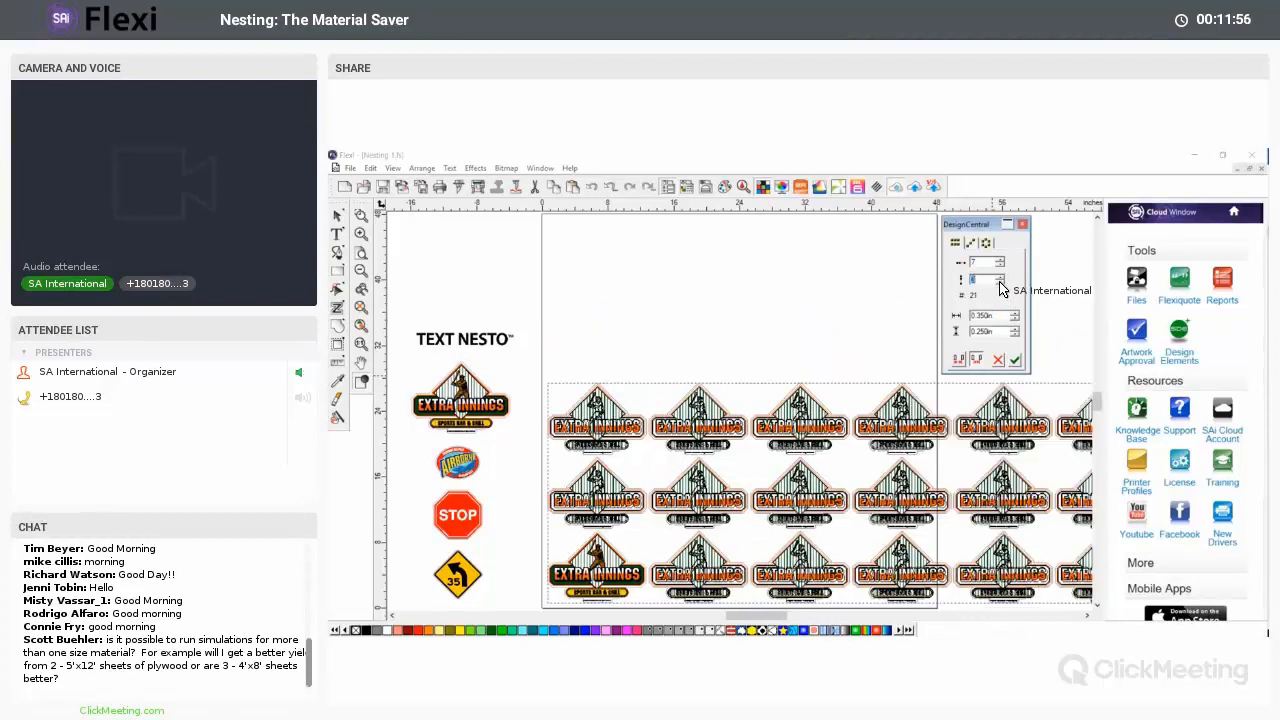
{"action": "left_click", "coordinate": [1000, 284]}
{"action": "left_click", "coordinate": [1000, 277]}
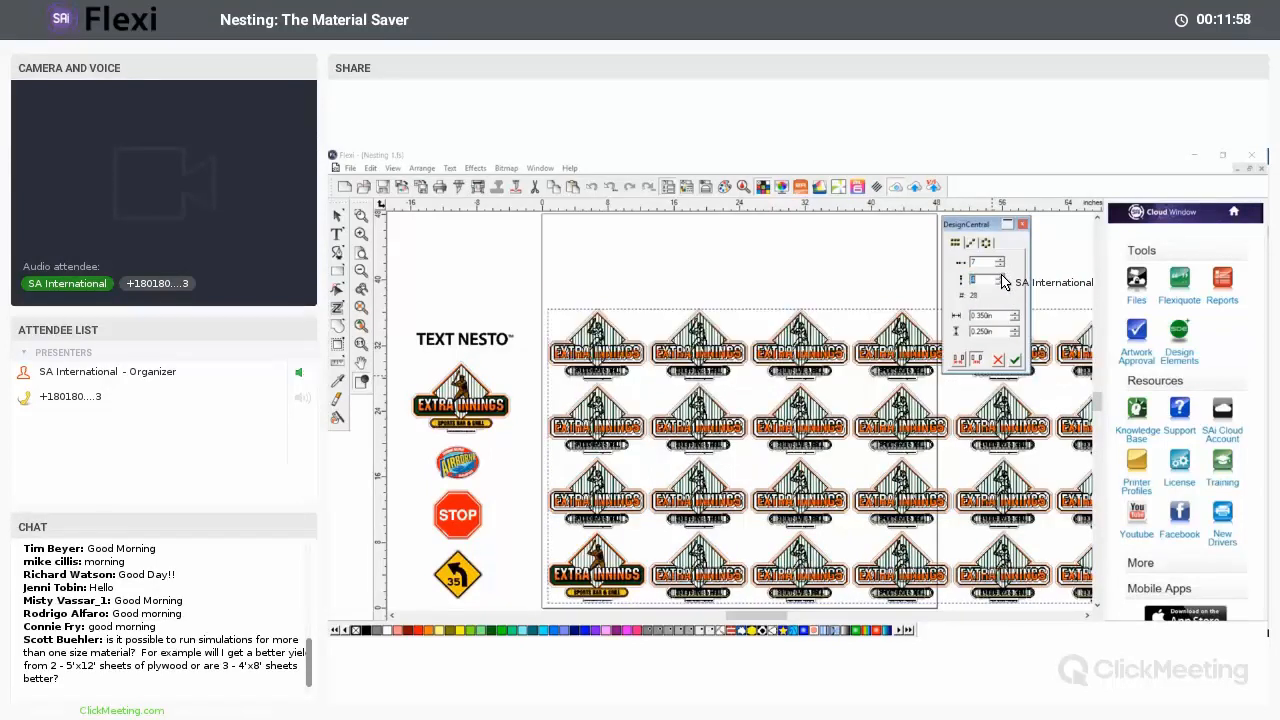
{"action": "left_click", "coordinate": [1000, 276]}
{"action": "left_click", "coordinate": [1002, 265]}
{"action": "left_click", "coordinate": [1002, 265]}
{"action": "left_click", "coordinate": [1002, 265]}
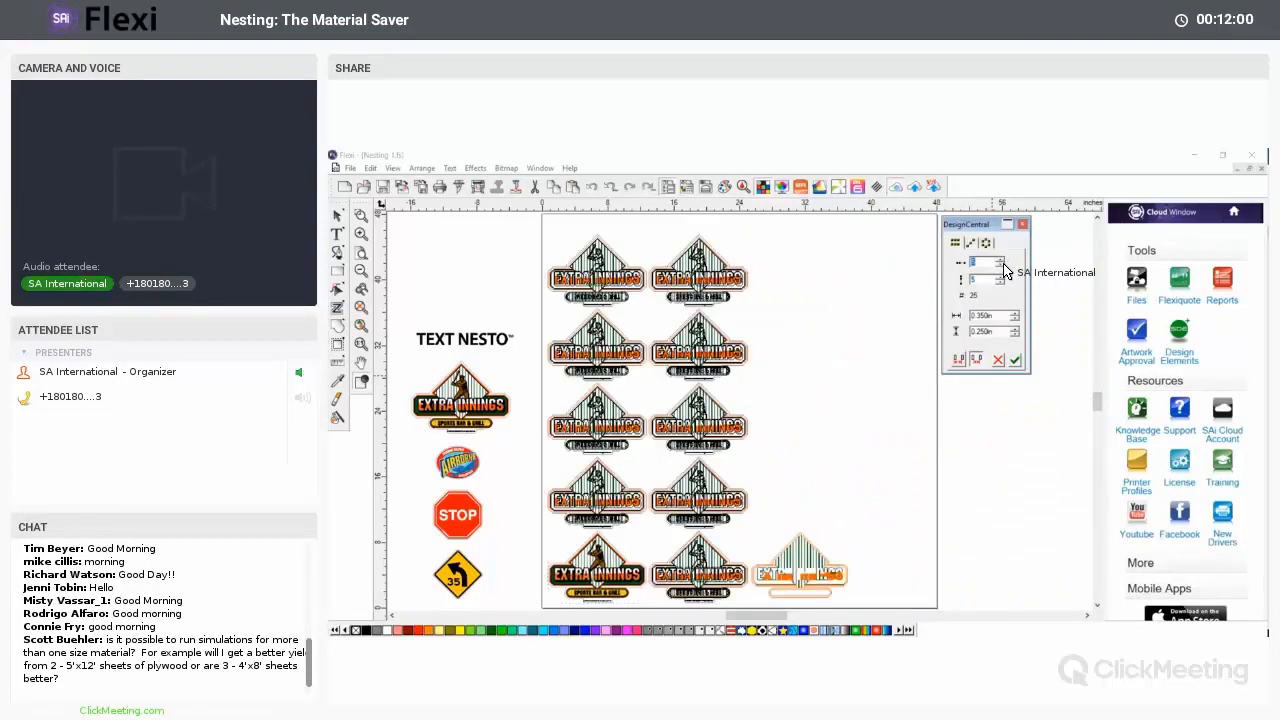
{"action": "left_click", "coordinate": [1002, 265]}
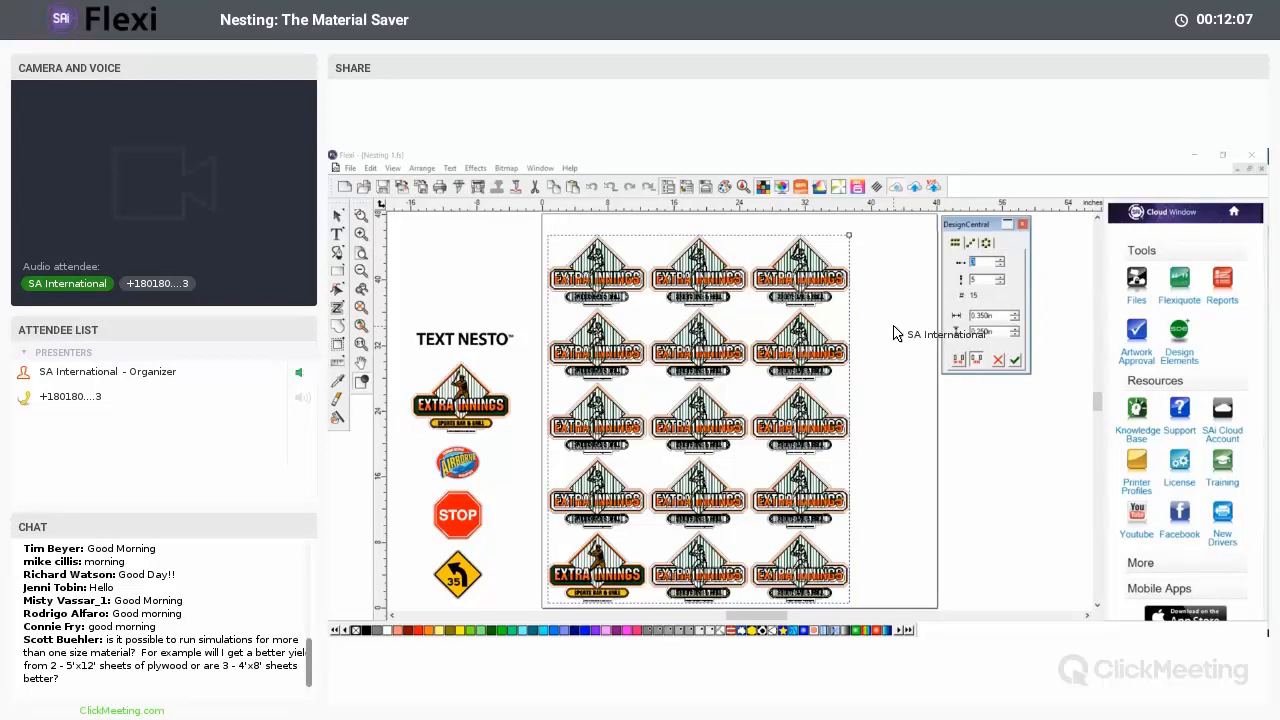
{"action": "key", "text": "Escape"}
- Preview a True Shape Nest of 15 Extra Innings copies with Break Text and Use holes off, and cancel it
{"action": "left_click_drag", "start_coordinate": [524, 508], "coordinate": [648, 601]}
{"action": "left_click", "coordinate": [421, 168]}
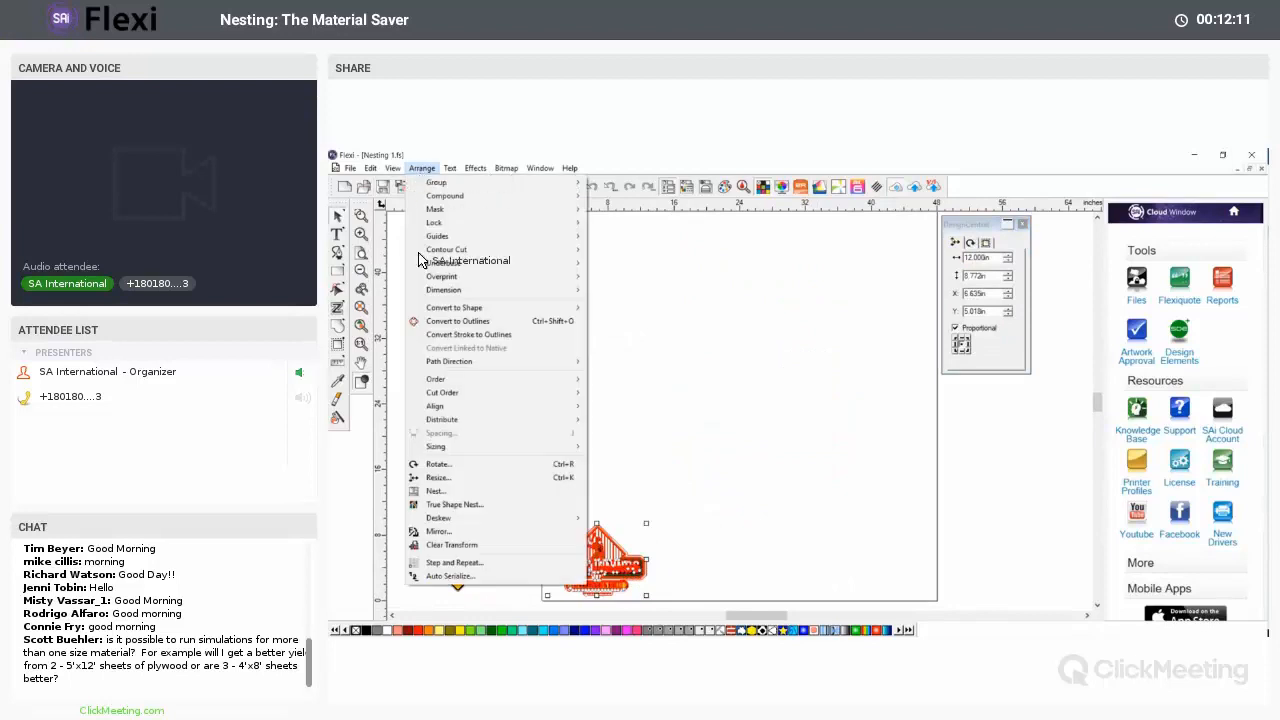
{"action": "left_click", "coordinate": [449, 504]}
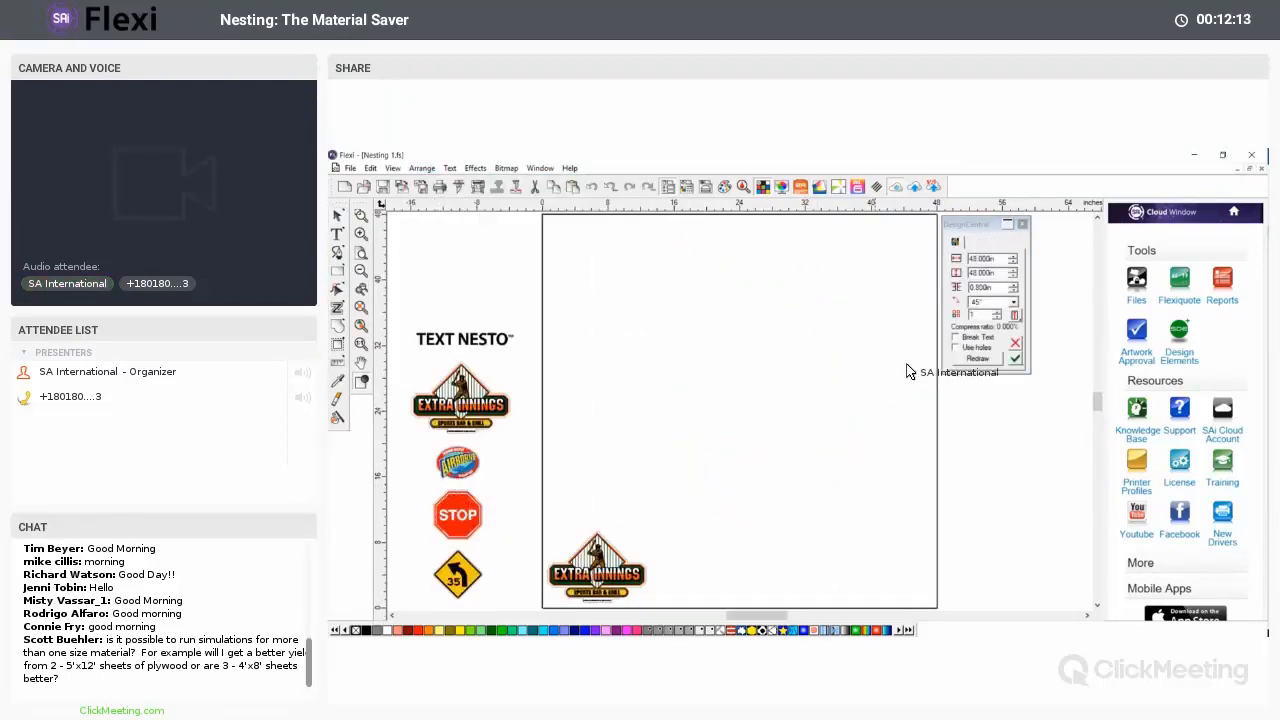
{"action": "left_click", "coordinate": [955, 320]}
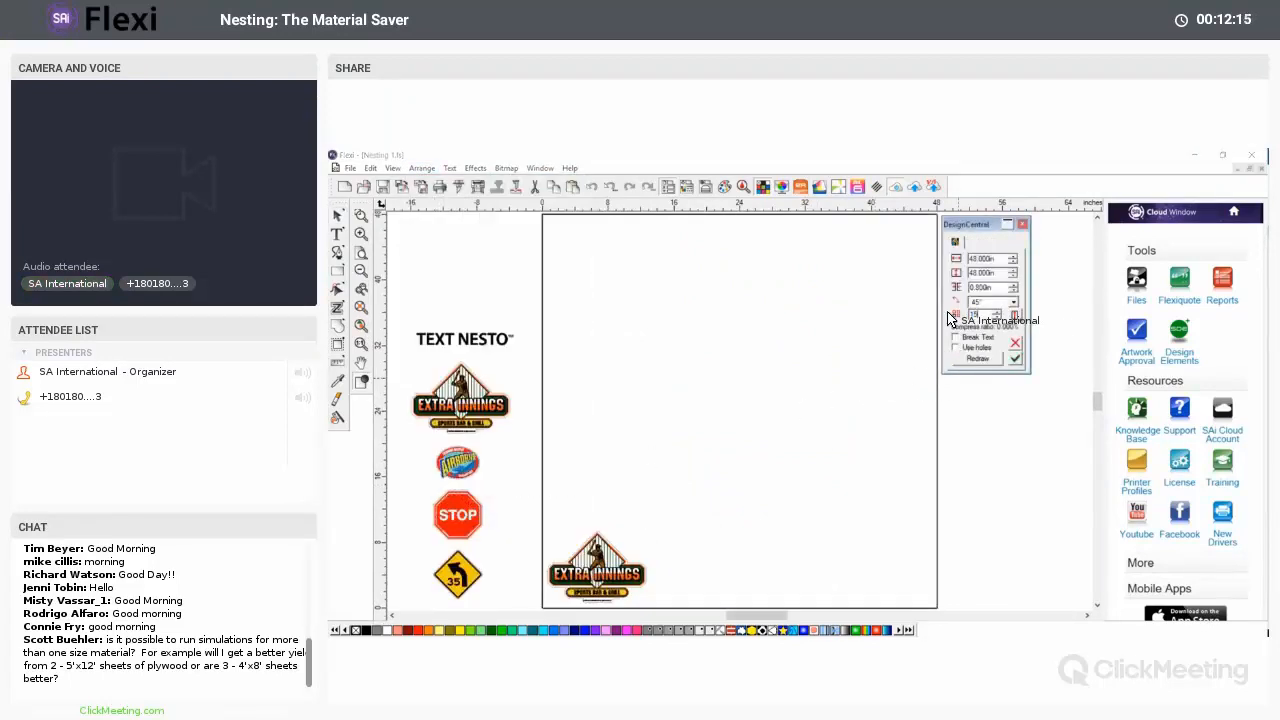
{"action": "left_click", "coordinate": [978, 358]}
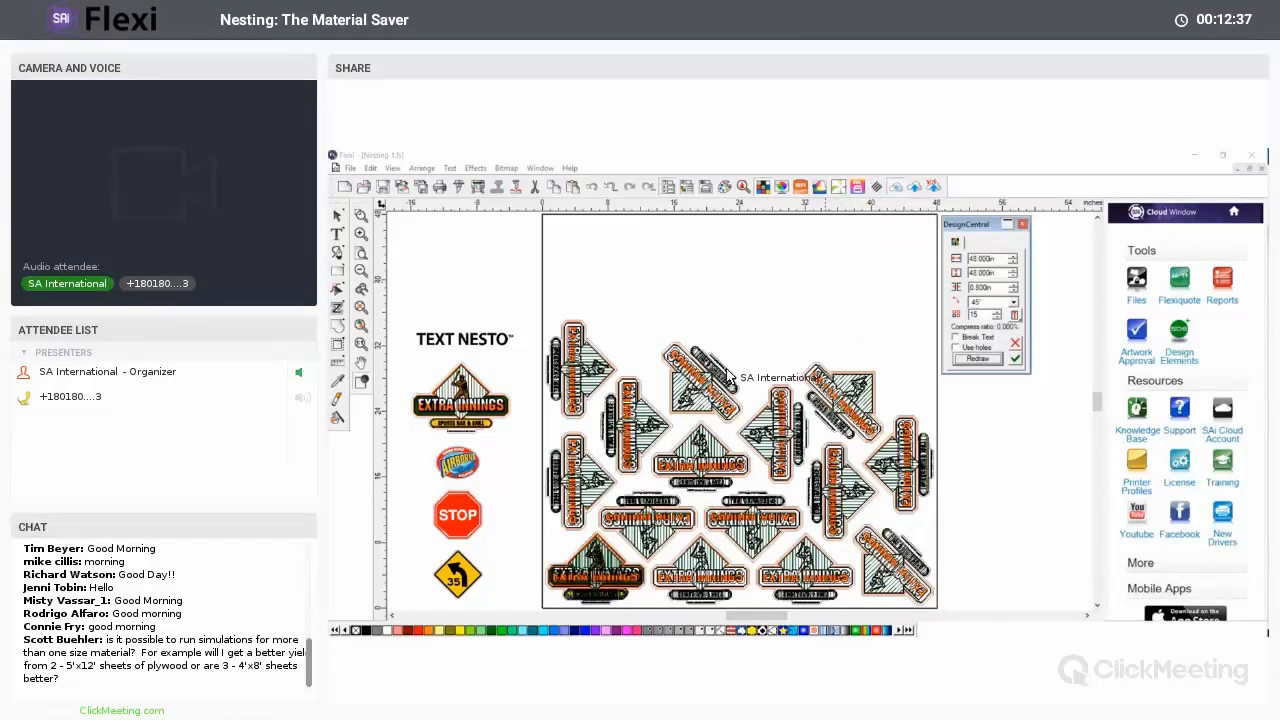
{"action": "key", "text": "ctrl+z"}
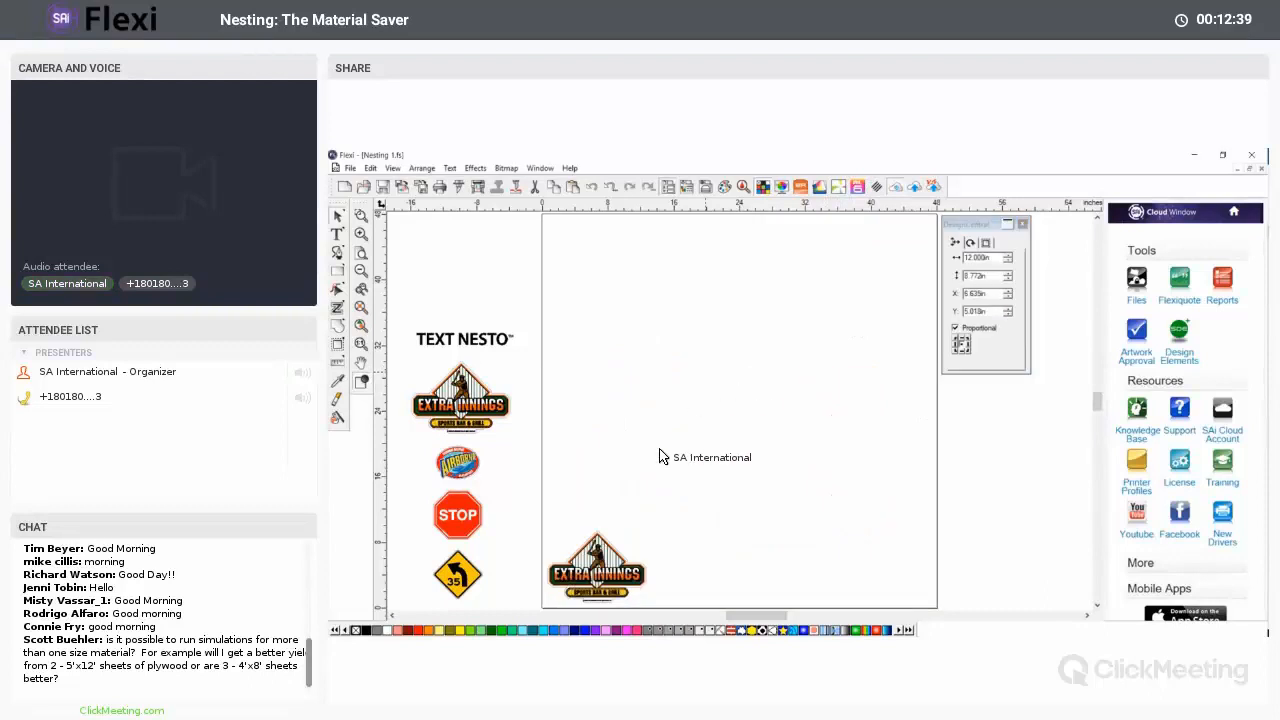
- Run a True Shape Nest of the Extra Innings logo with 15 copies and apply the nest to the page
{"action": "left_click", "coordinate": [565, 540]}
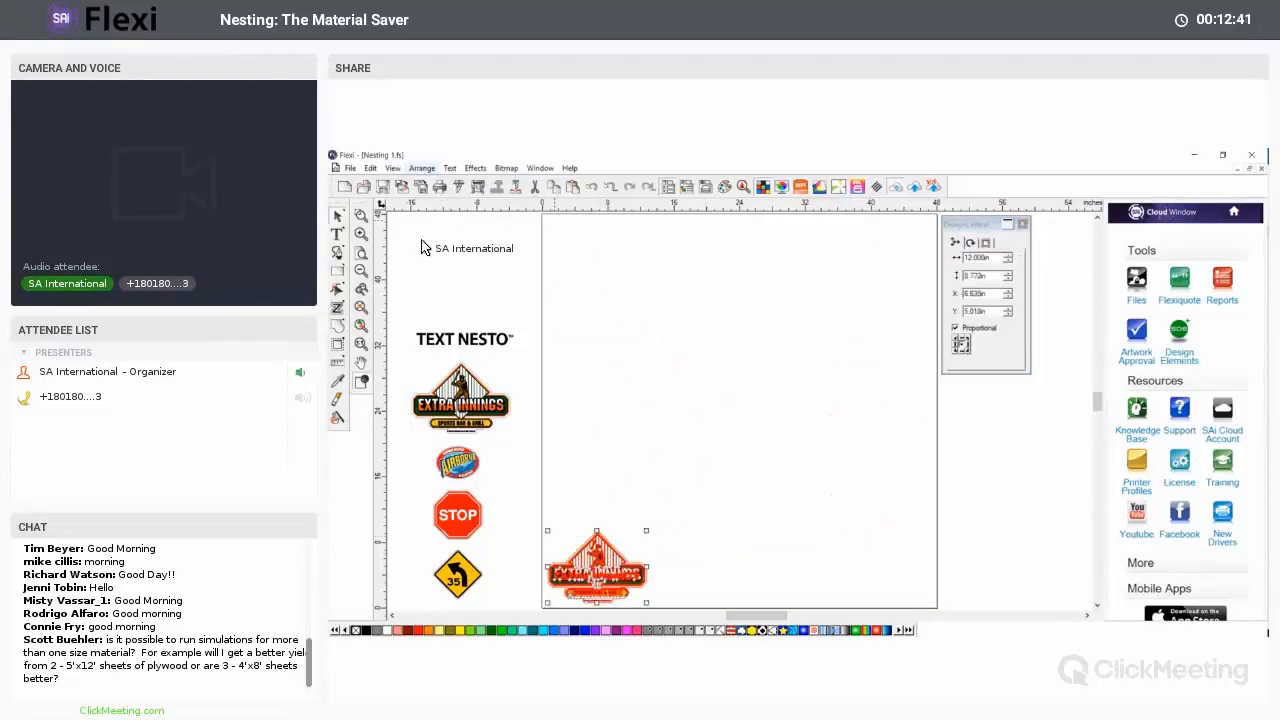
{"action": "left_click", "coordinate": [421, 168]}
{"action": "left_click", "coordinate": [475, 504]}
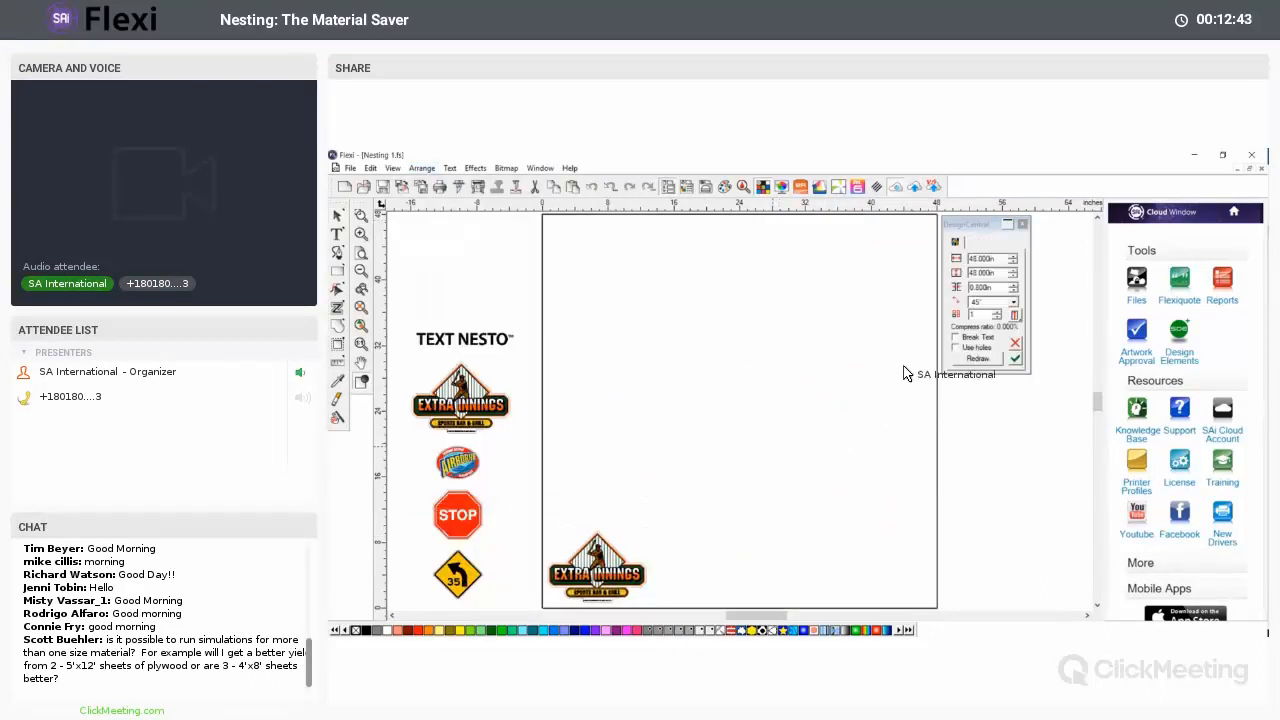
{"action": "left_click", "coordinate": [975, 360]}
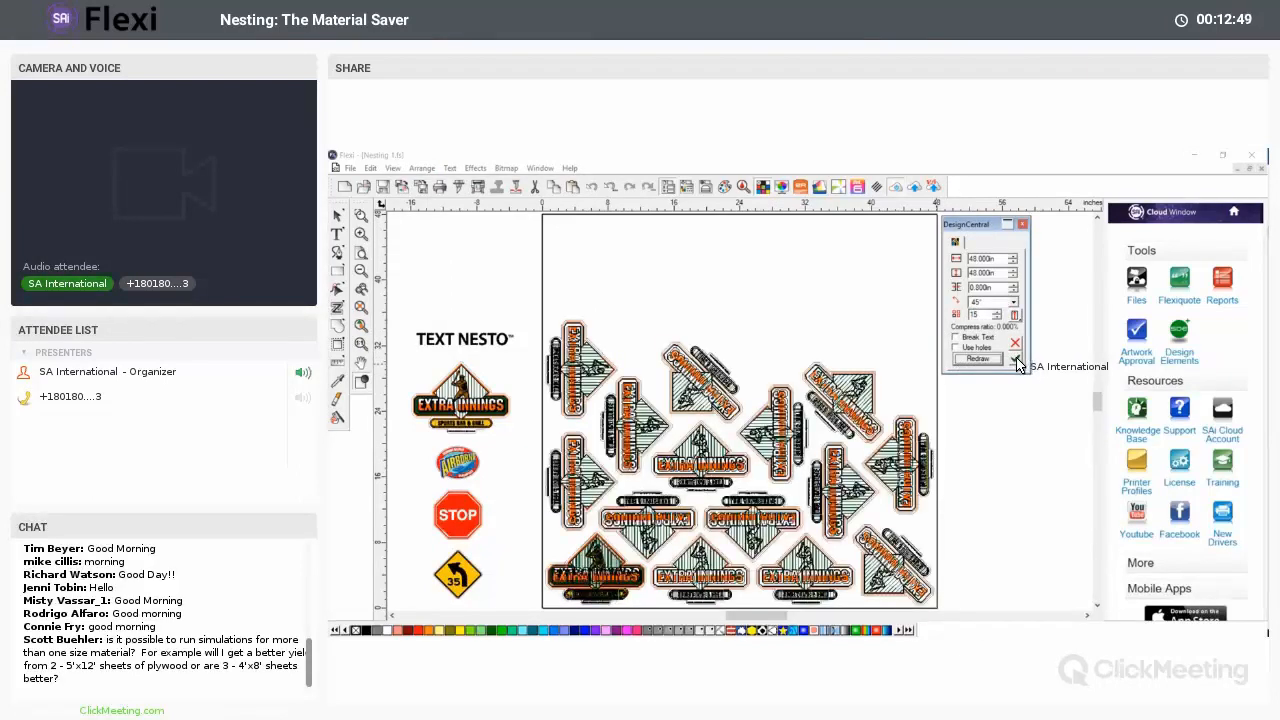
{"action": "left_click", "coordinate": [1015, 360]}
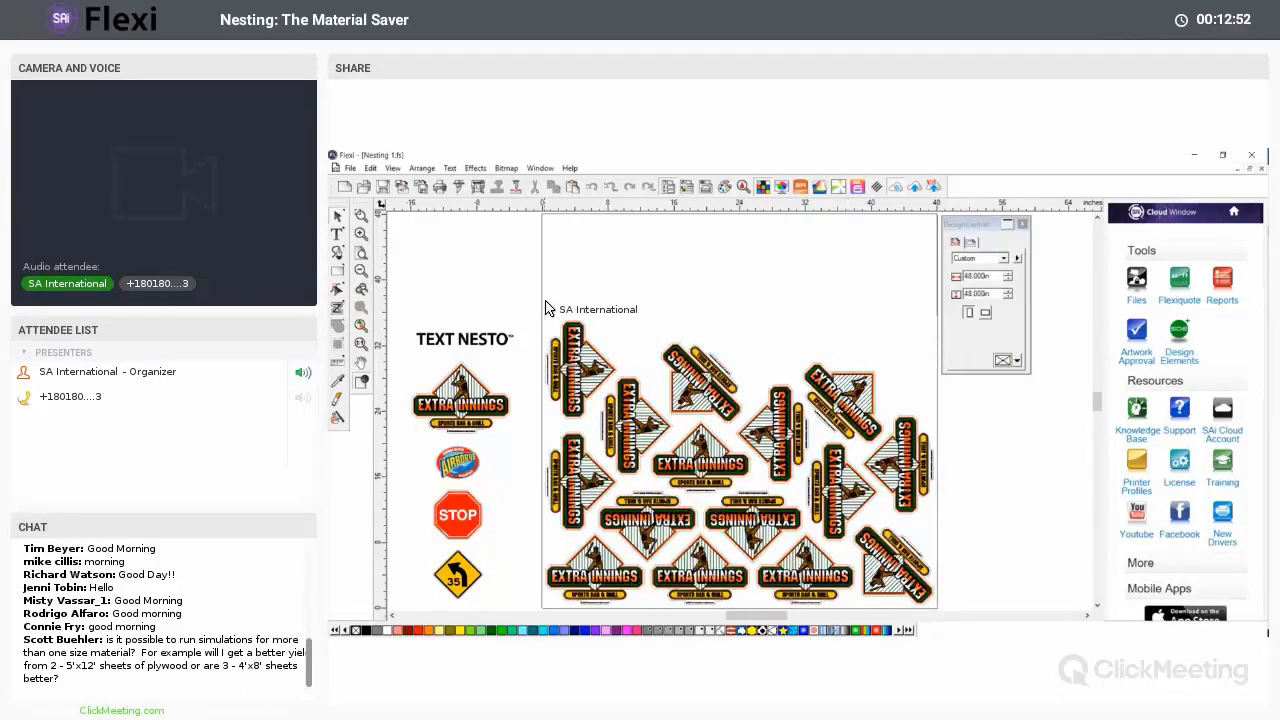
- Set up RIP and Print for the nested logos with the SOLJET PRO 4 XR-640 printer and 1 copy
{"action": "left_click_drag", "start_coordinate": [533, 304], "coordinate": [960, 607]}
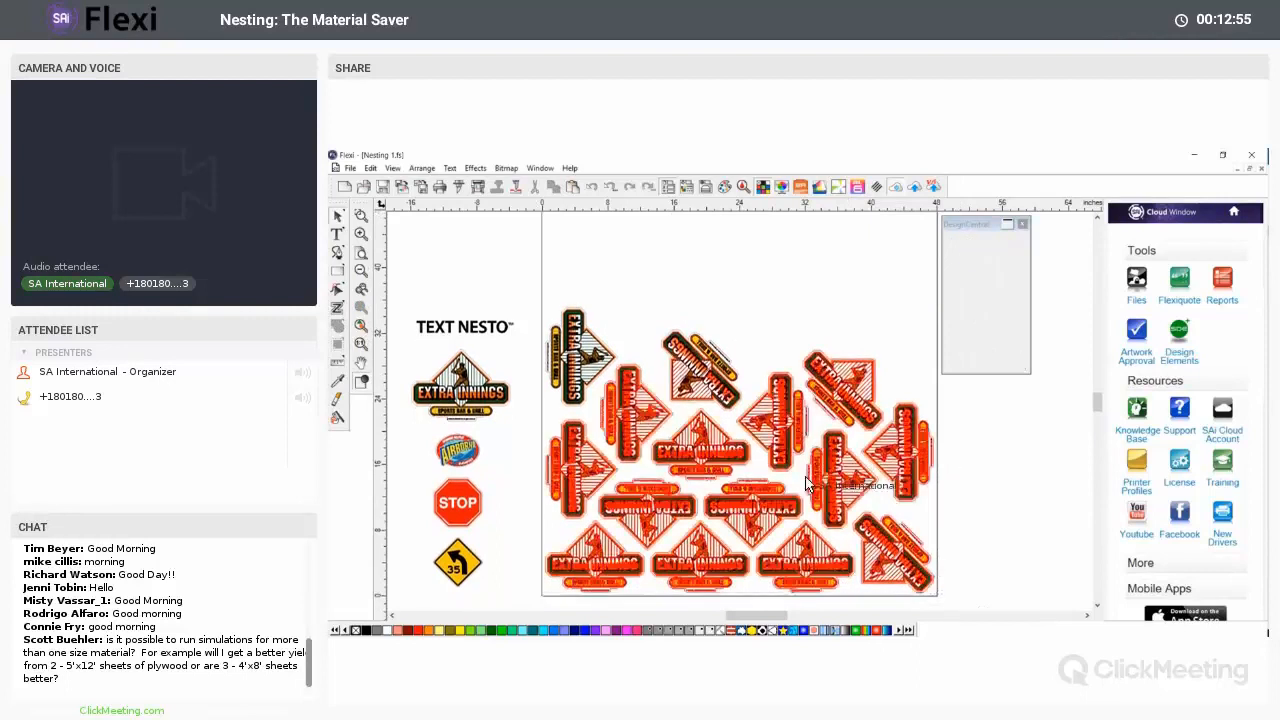
{"action": "left_click", "coordinate": [480, 188]}
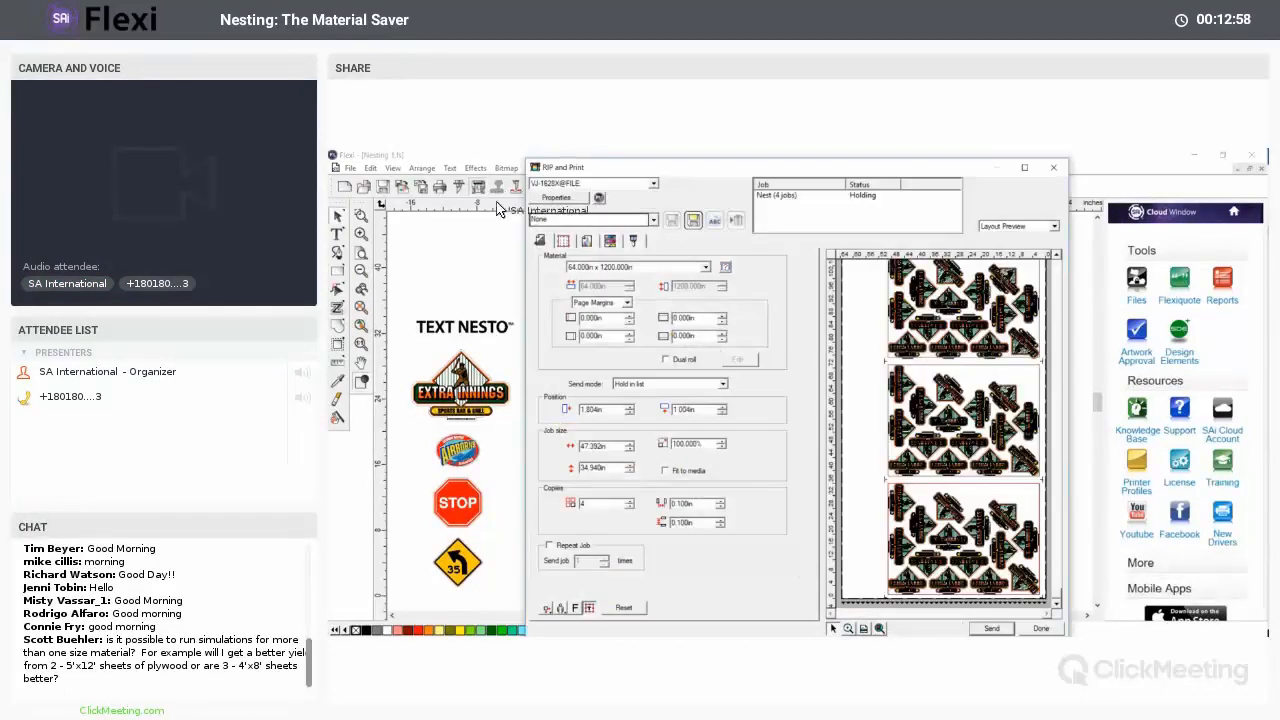
{"action": "left_click", "coordinate": [617, 185]}
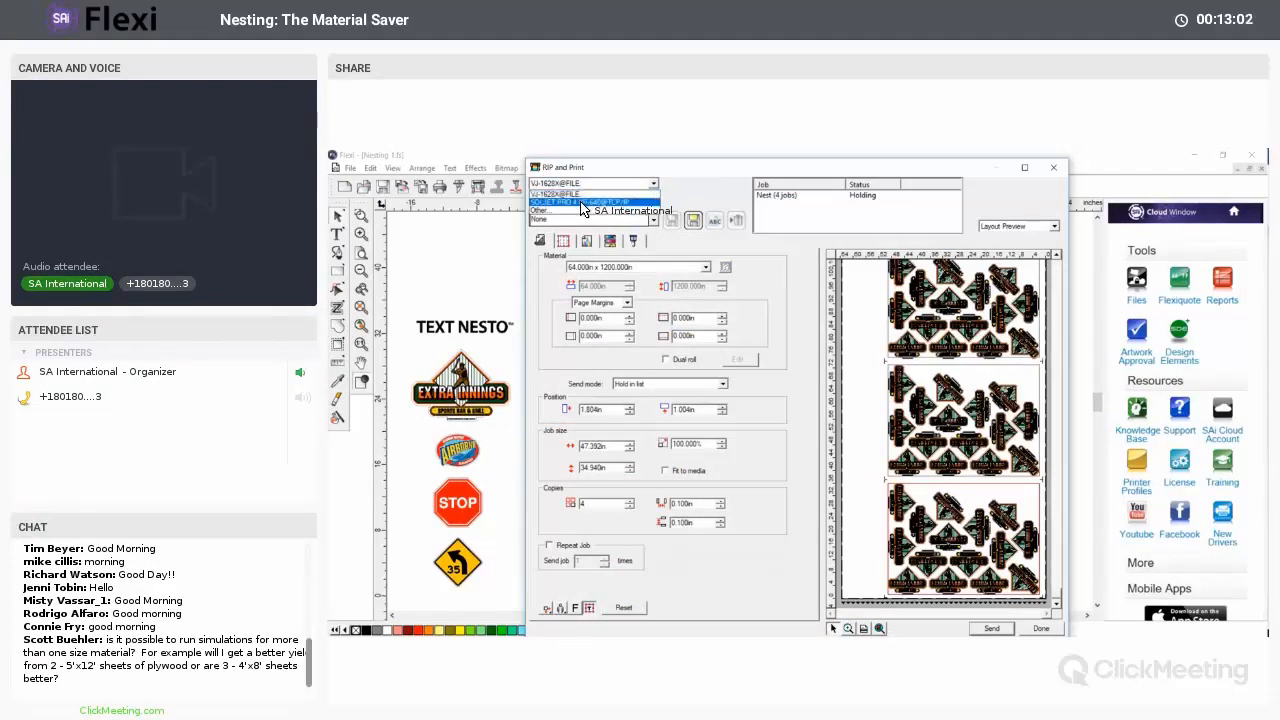
{"action": "left_click", "coordinate": [596, 203]}
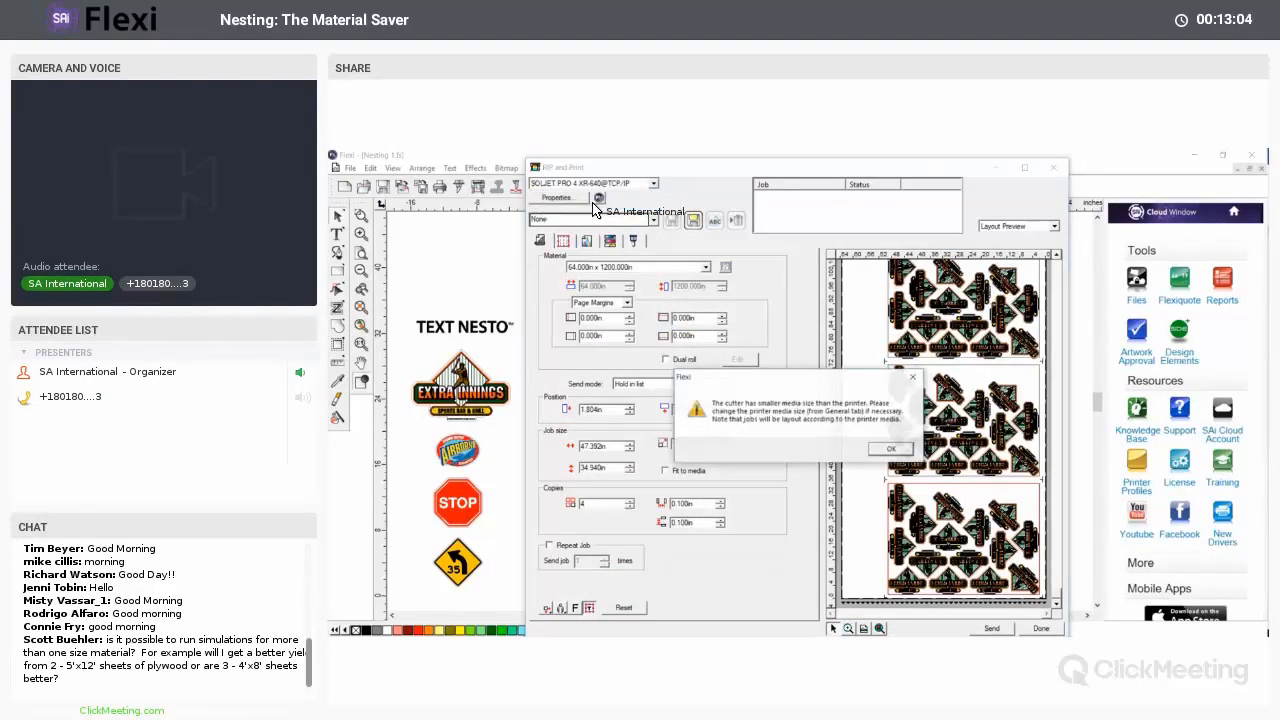
{"action": "left_click", "coordinate": [903, 452]}
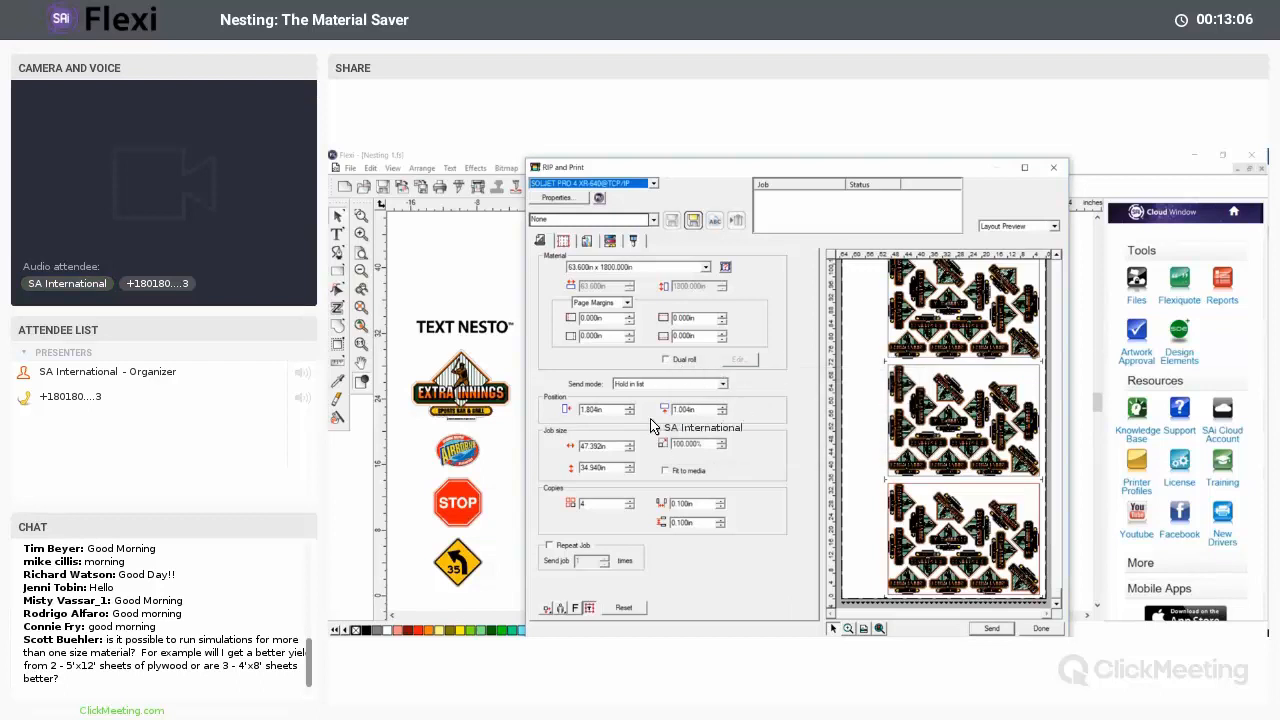
{"action": "left_click", "coordinate": [629, 507]}
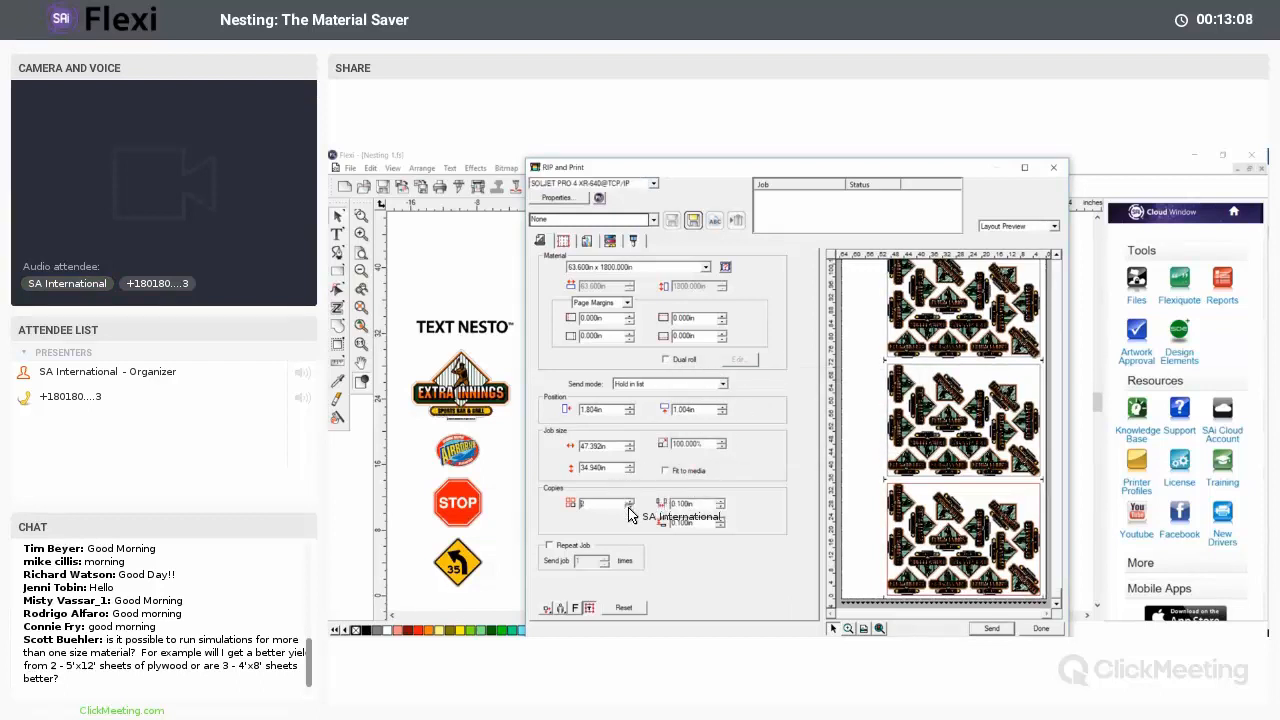
{"action": "double_click", "coordinate": [629, 509]}
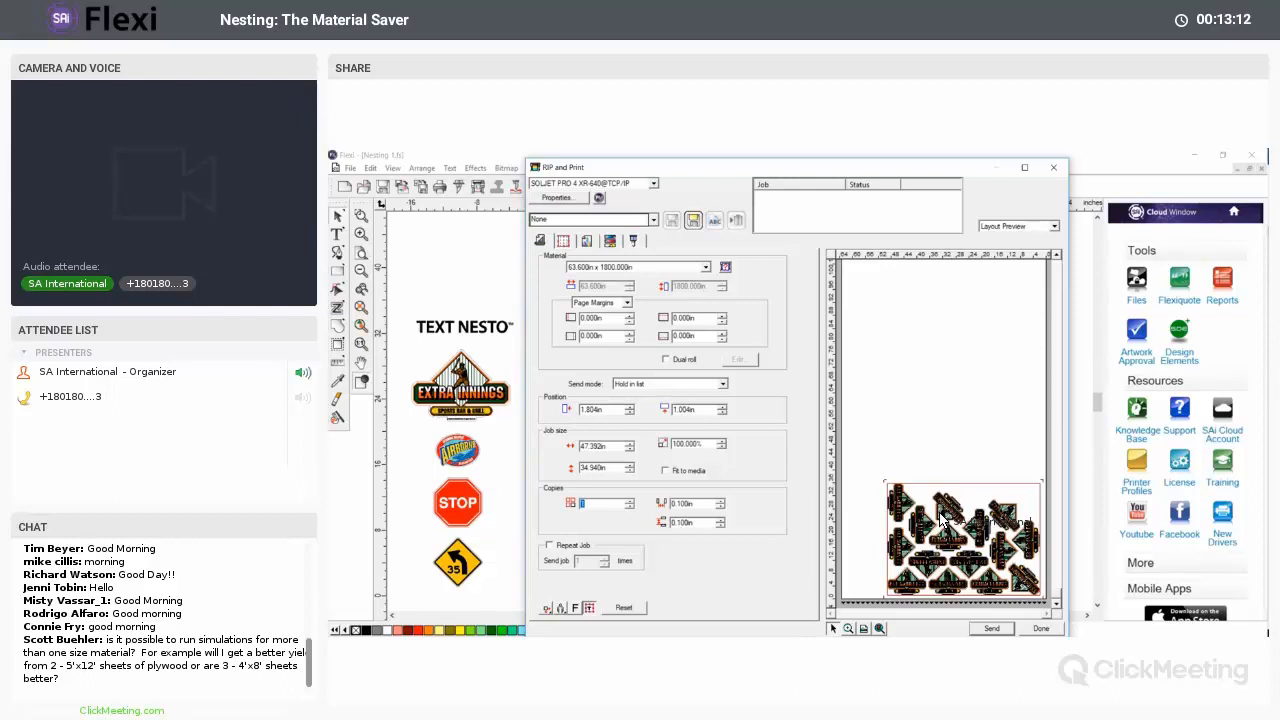
- Examine the available cutters and registration mark types in the RIP and Print cut settings
{"action": "left_click", "coordinate": [633, 241]}
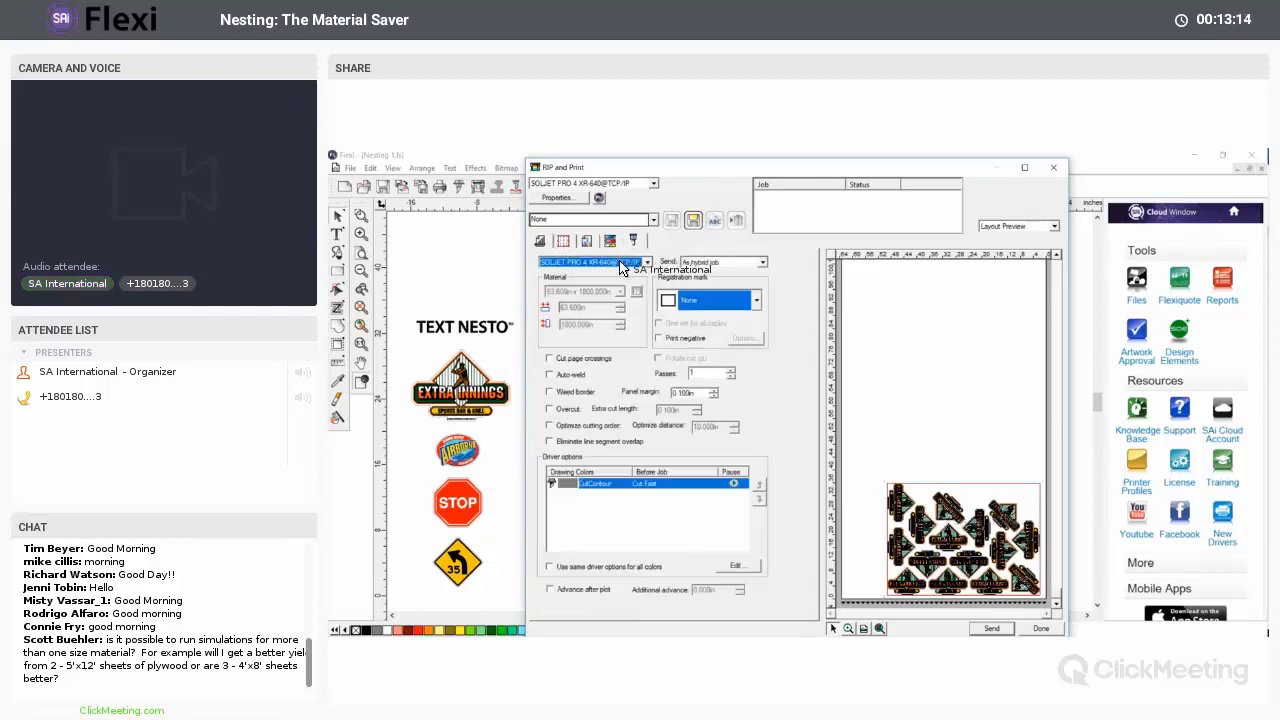
{"action": "left_click", "coordinate": [621, 263]}
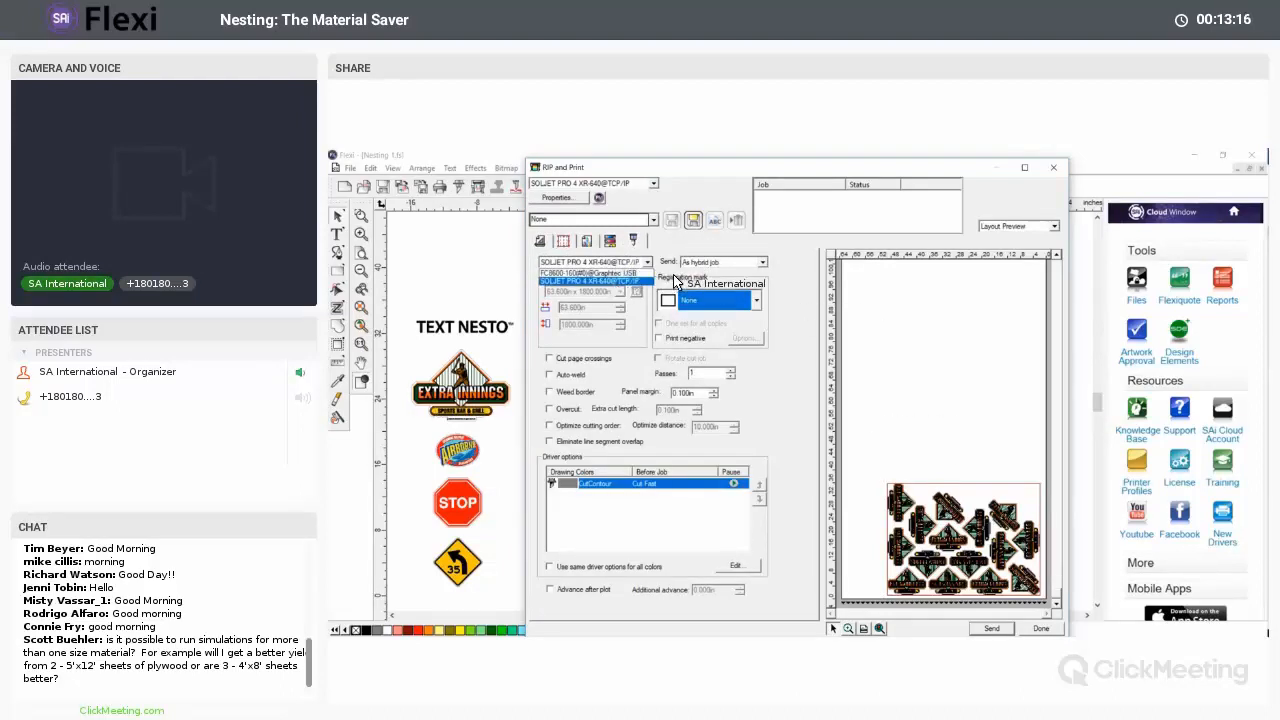
{"action": "left_click", "coordinate": [697, 283]}
{"action": "left_click", "coordinate": [699, 300]}
{"action": "left_click", "coordinate": [700, 343]}
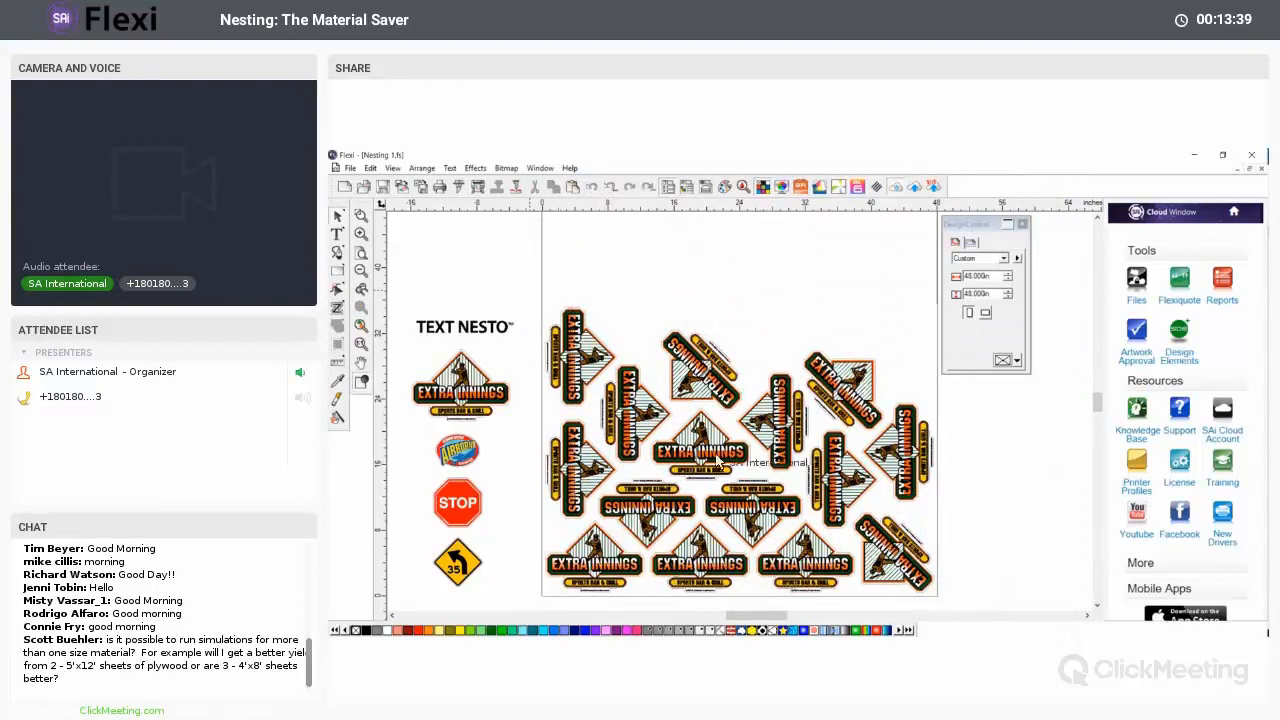
- Clear the nested logos from the page and place there a copy of TEXT NESTO enlarged to about 86.6 in wide
{"action": "key", "text": "ctrl+z"}
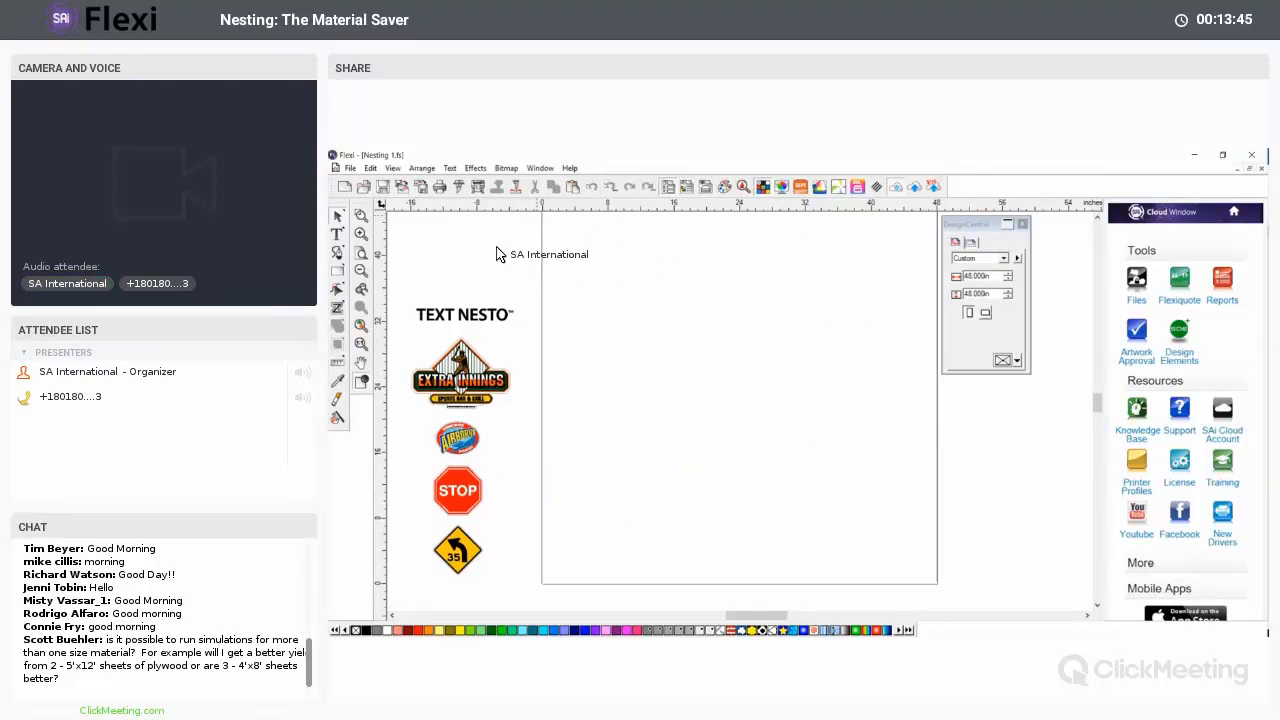
{"action": "left_click_drag", "start_coordinate": [410, 289], "coordinate": [540, 336]}
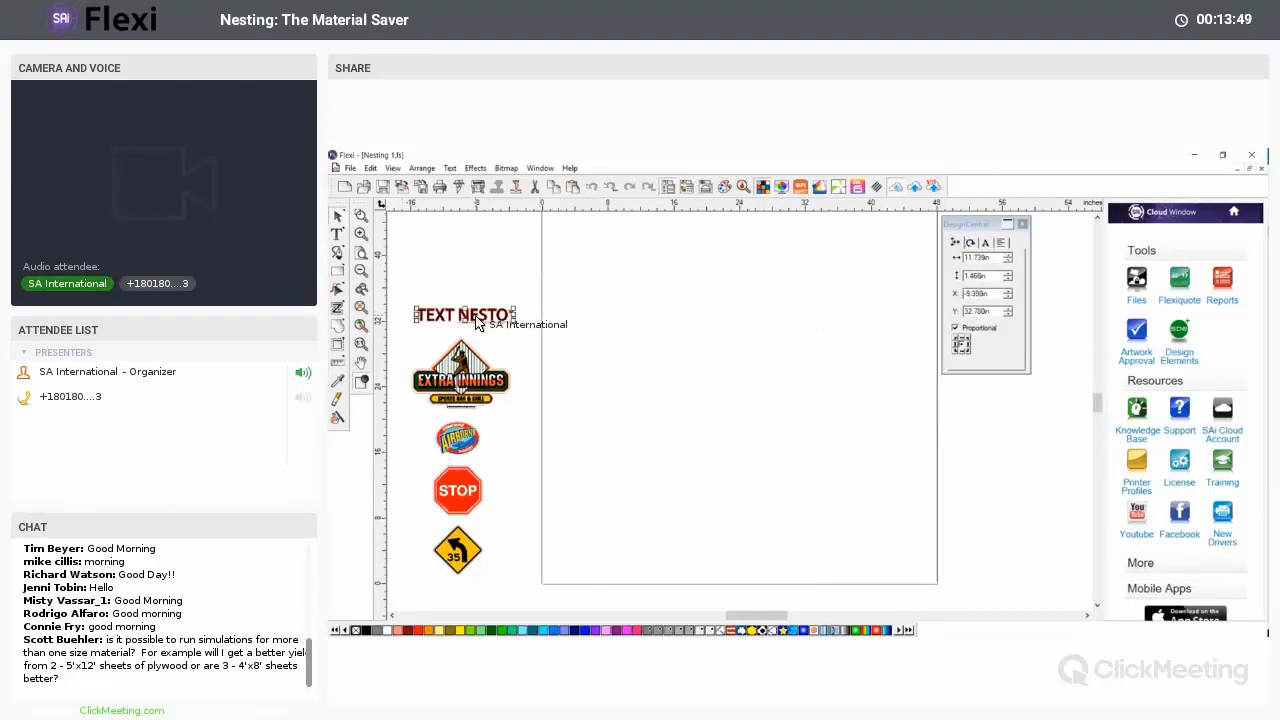
{"action": "left_click_drag", "start_coordinate": [476, 322], "coordinate": [727, 432]}
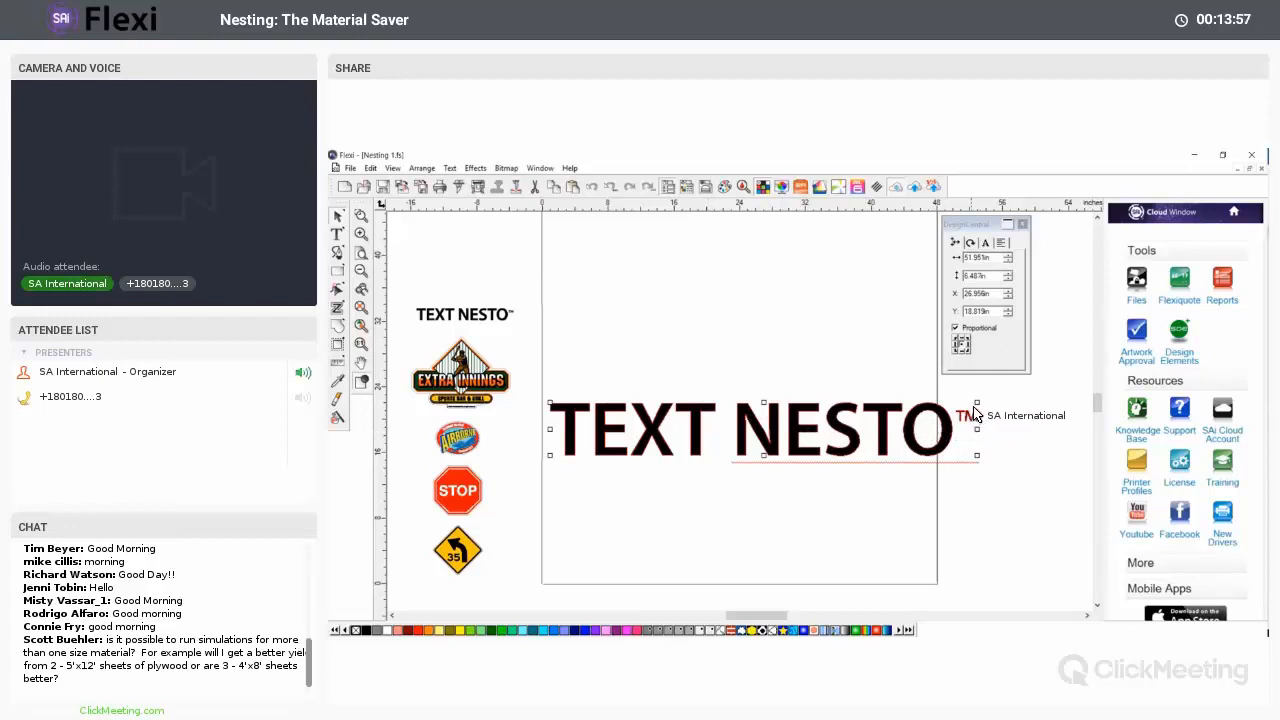
{"action": "left_click_drag", "start_coordinate": [991, 407], "coordinate": [1009, 363]}
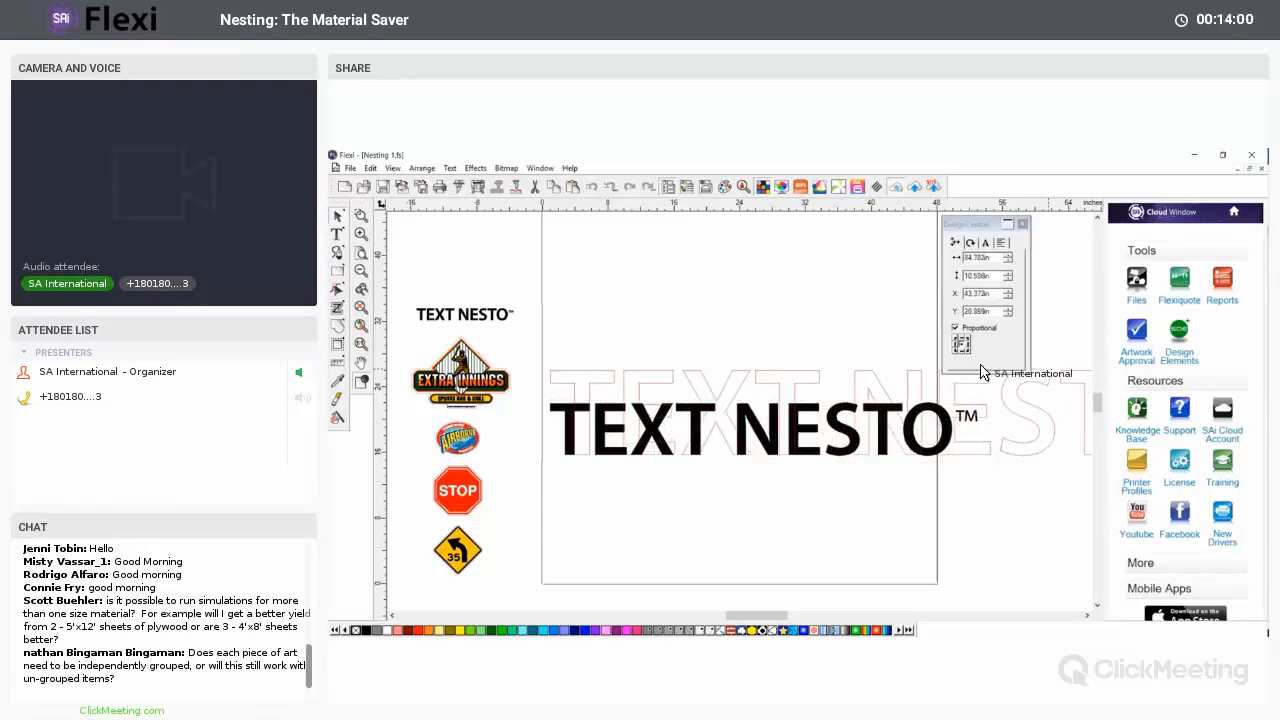
- Preview a True Shape Nest of the enlarged TEXT NESTO with Break Text and Use holes turned on
{"action": "left_click", "coordinate": [421, 168]}
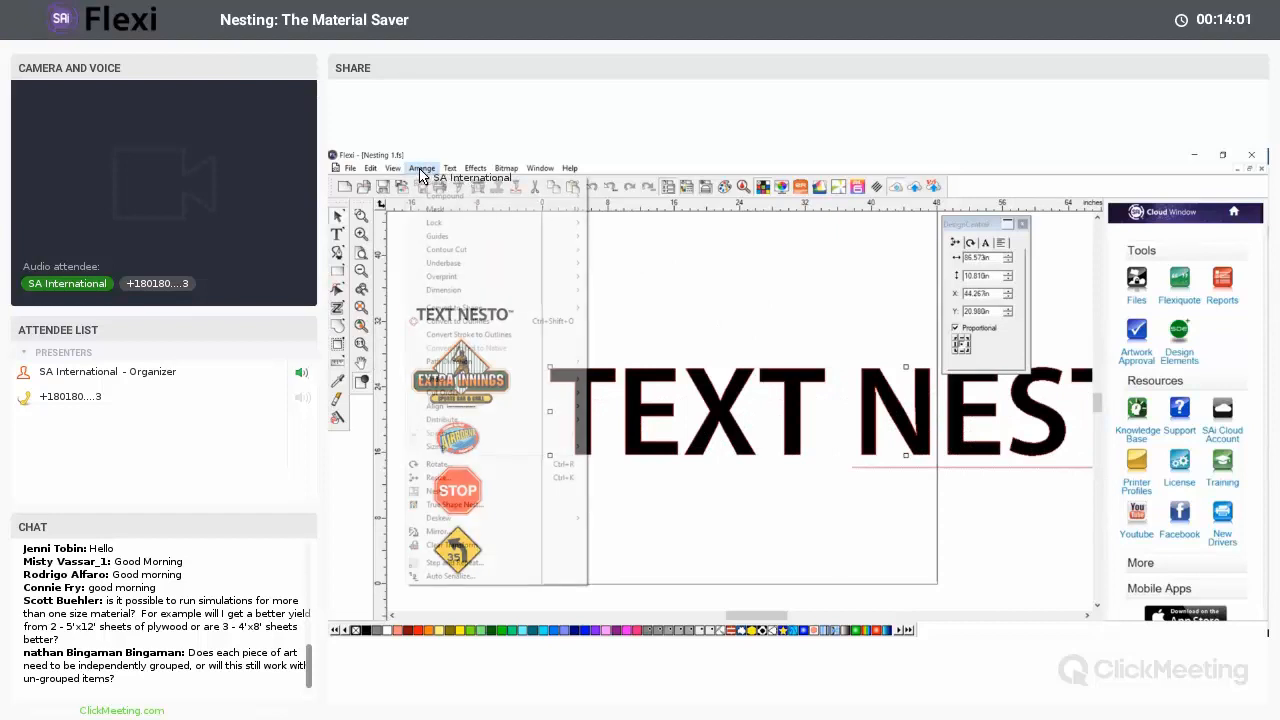
{"action": "left_click", "coordinate": [462, 506]}
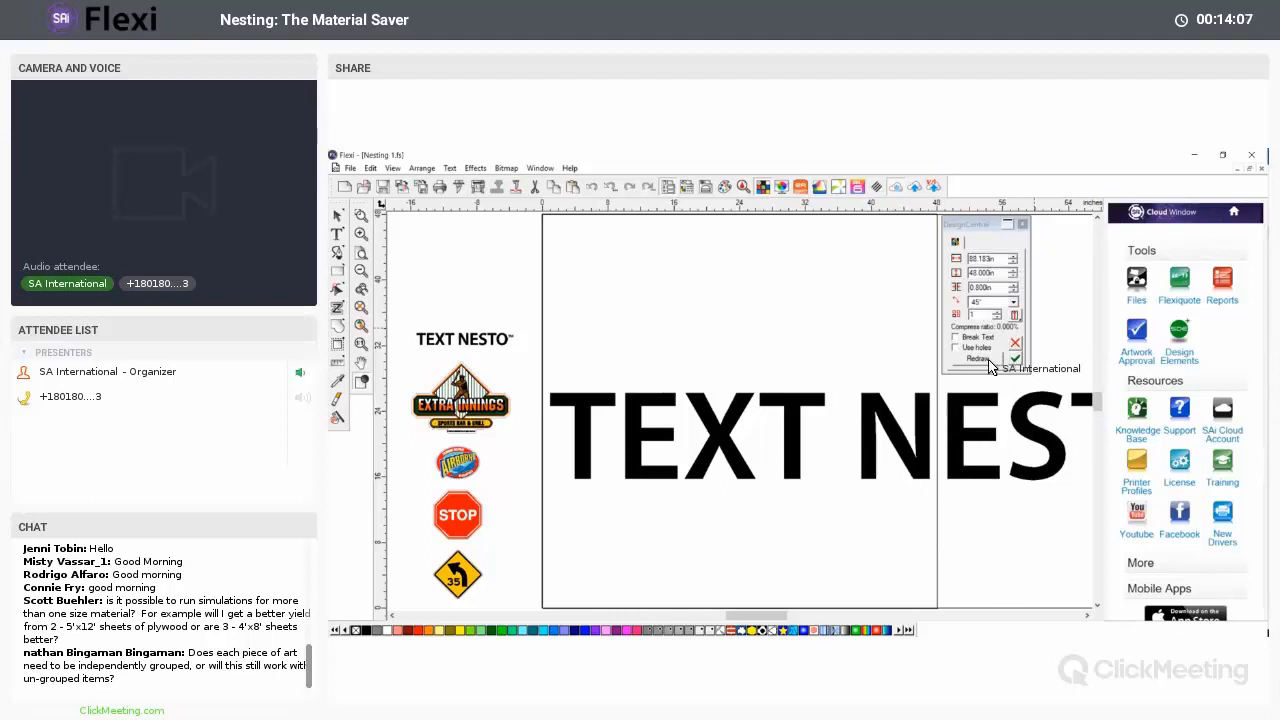
{"action": "left_click", "coordinate": [960, 338]}
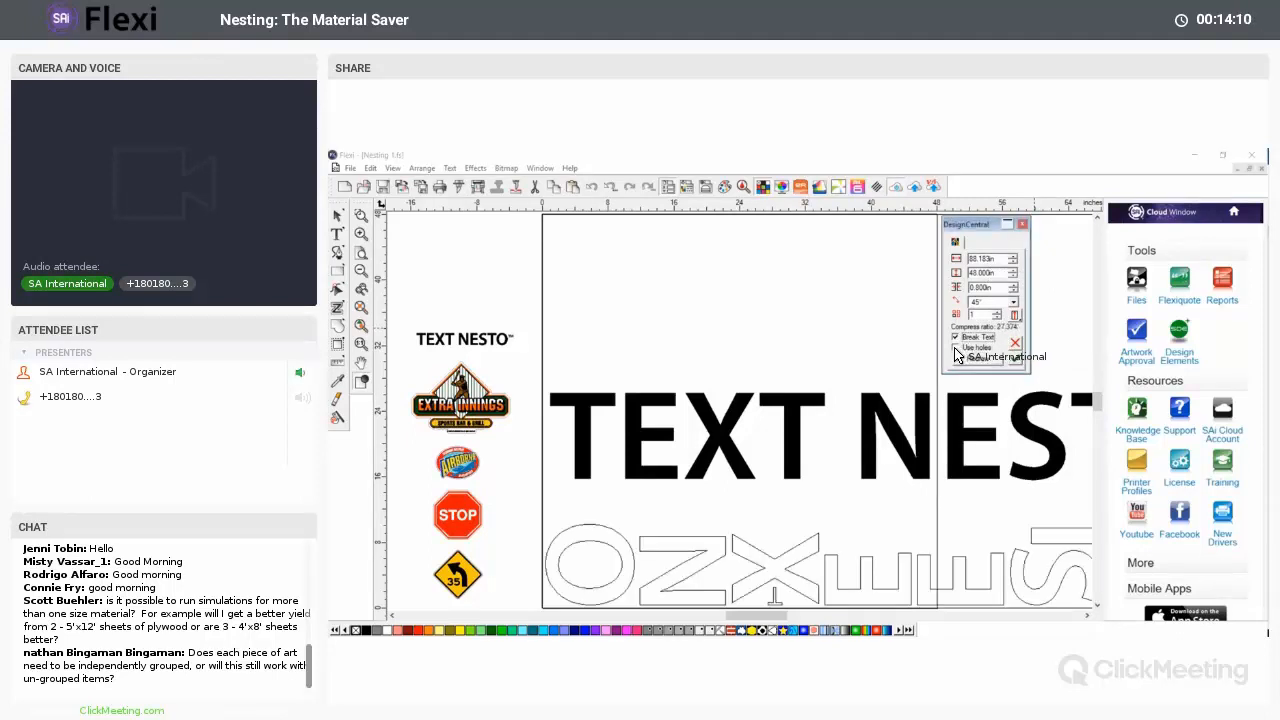
{"action": "left_click", "coordinate": [957, 348]}
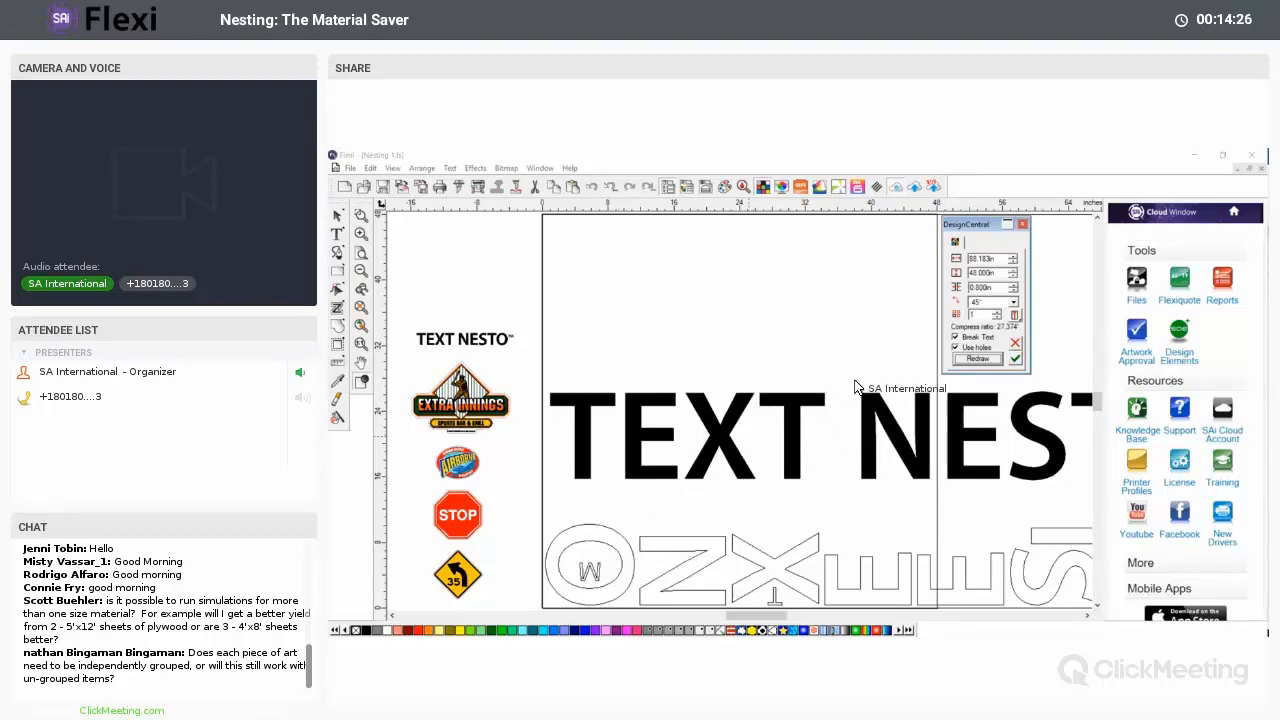
- Apply the previewed nest of the enlarged TEXT NESTO letters and delete all of the nested letters from the page
{"action": "left_click", "coordinate": [1015, 358]}
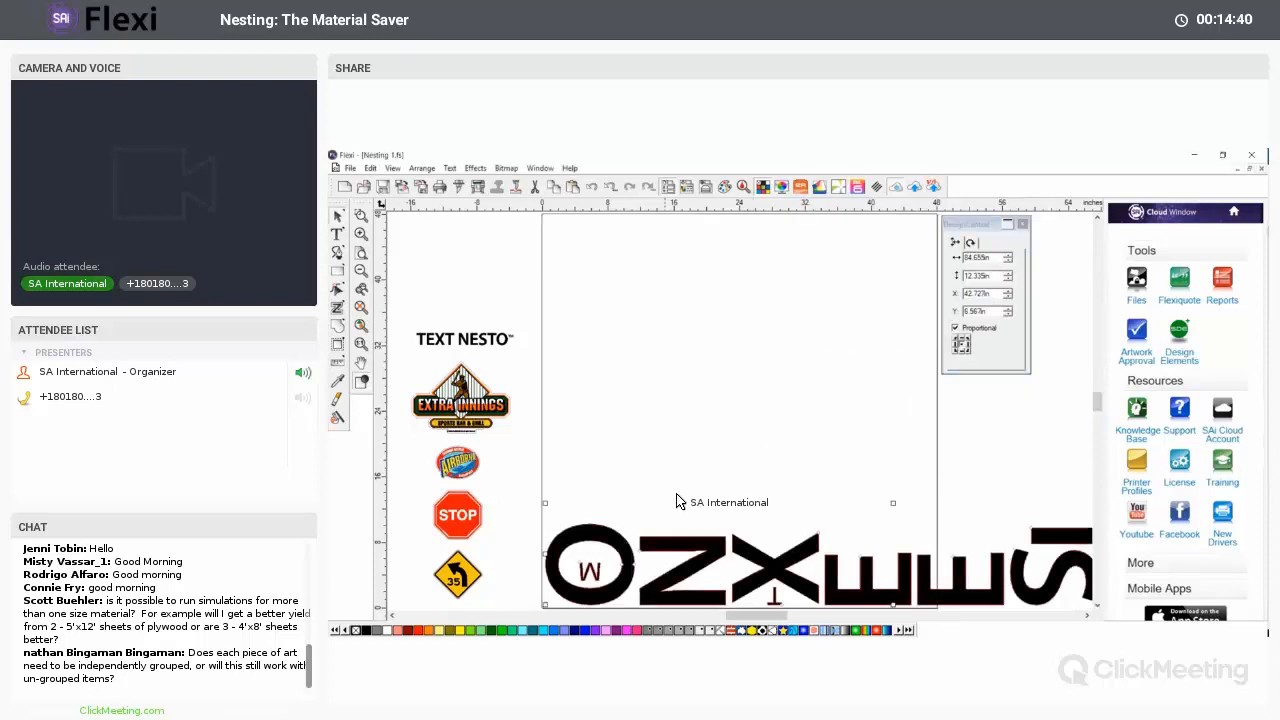
{"action": "left_click", "coordinate": [590, 528]}
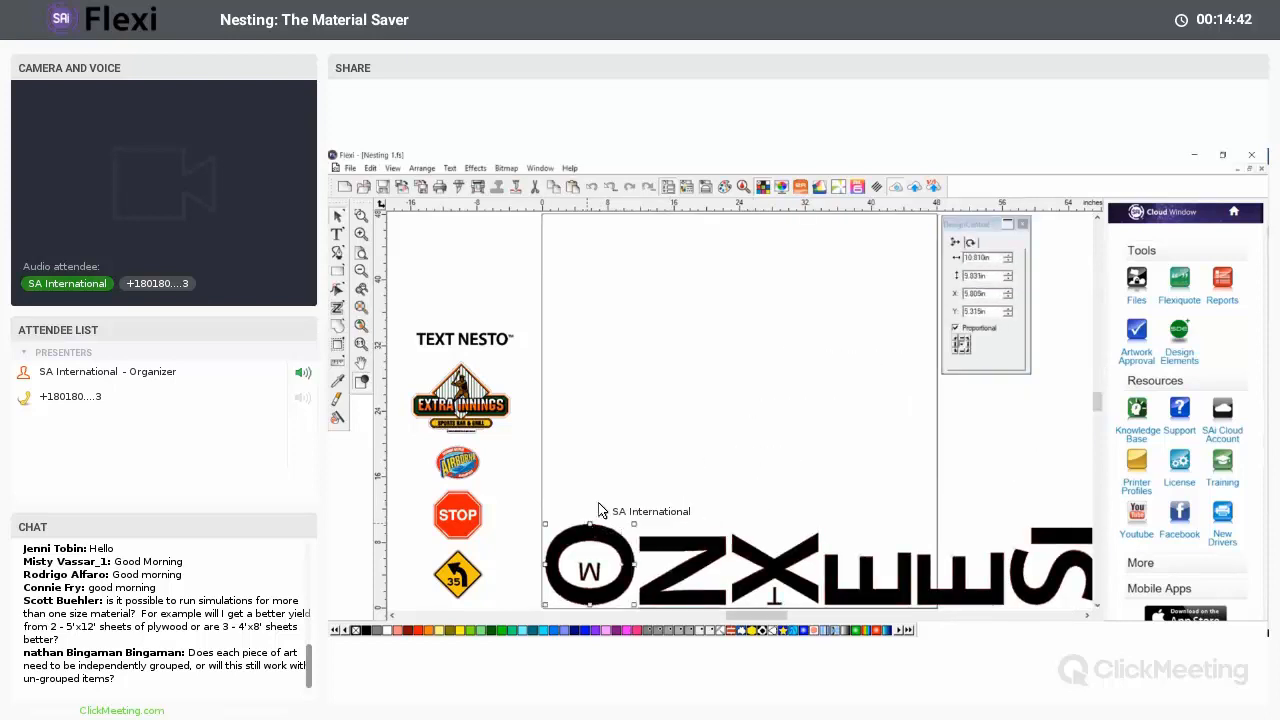
{"action": "left_click_drag", "start_coordinate": [526, 503], "coordinate": [1021, 617]}
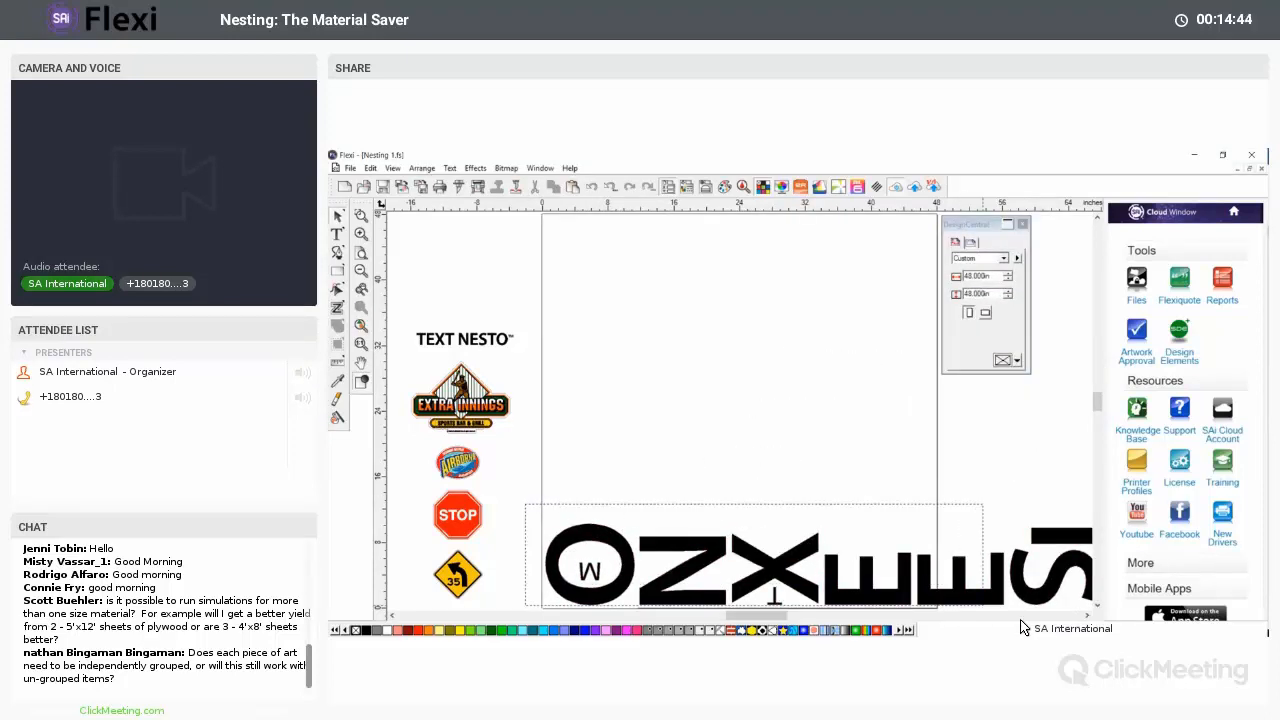
{"action": "key", "text": "Delete"}
{"action": "left_click_drag", "start_coordinate": [988, 499], "coordinate": [1100, 594]}
{"action": "key", "text": "Delete"}
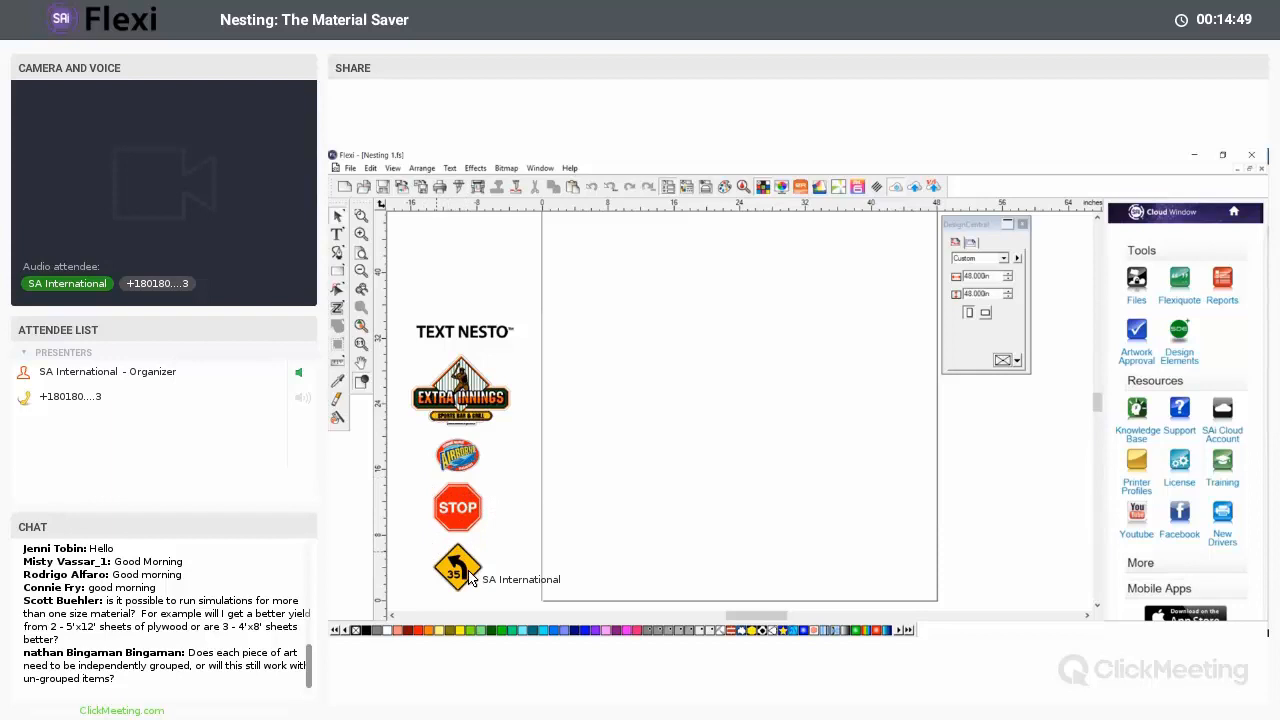
- Place a copy of the yellow 35 turn sign on the page and preview a True Shape Nest of 20 copies without Break Text or Use holes
{"action": "left_click", "coordinate": [458, 568]}
{"action": "left_click_drag", "start_coordinate": [459, 570], "coordinate": [575, 568]}
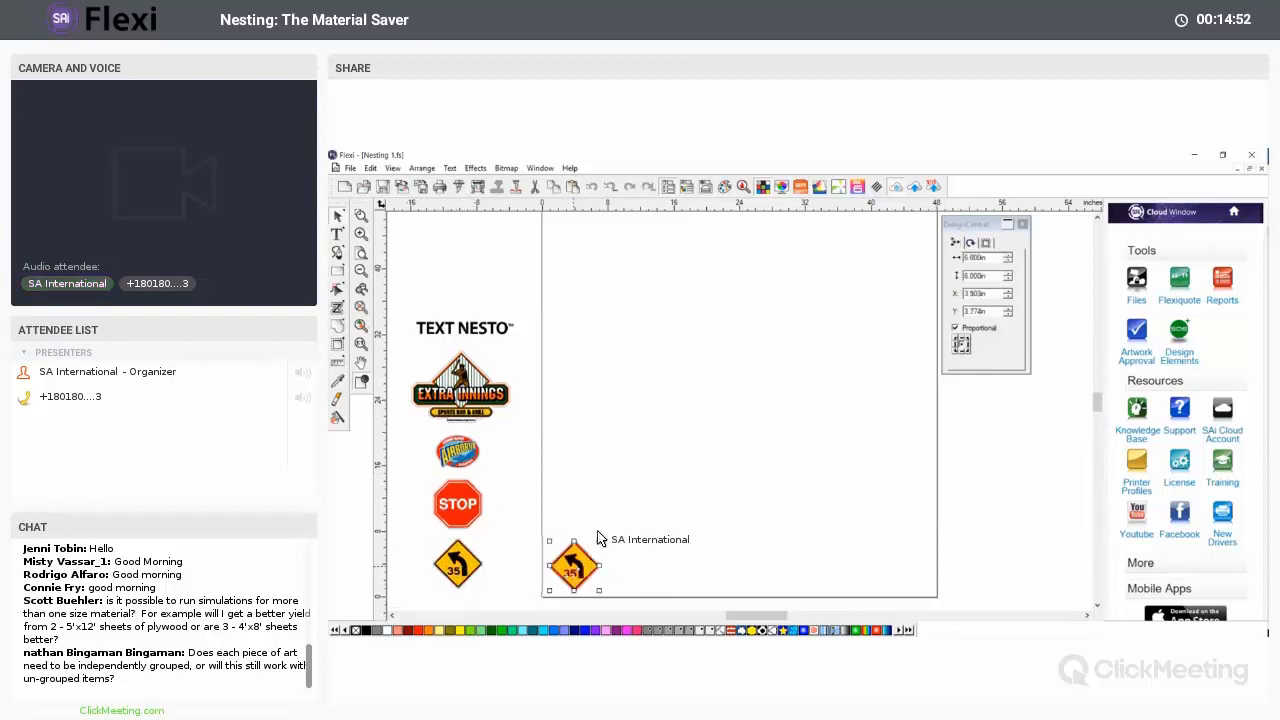
{"action": "left_click", "coordinate": [421, 168]}
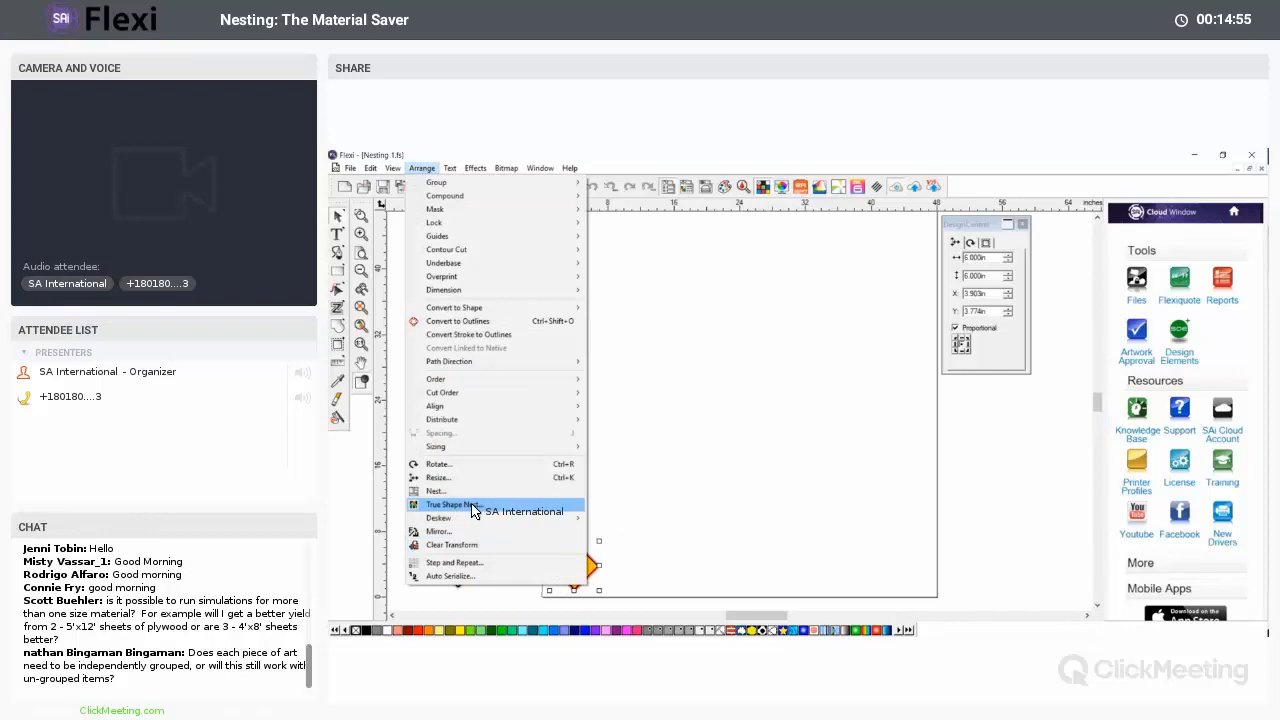
{"action": "left_click", "coordinate": [465, 505]}
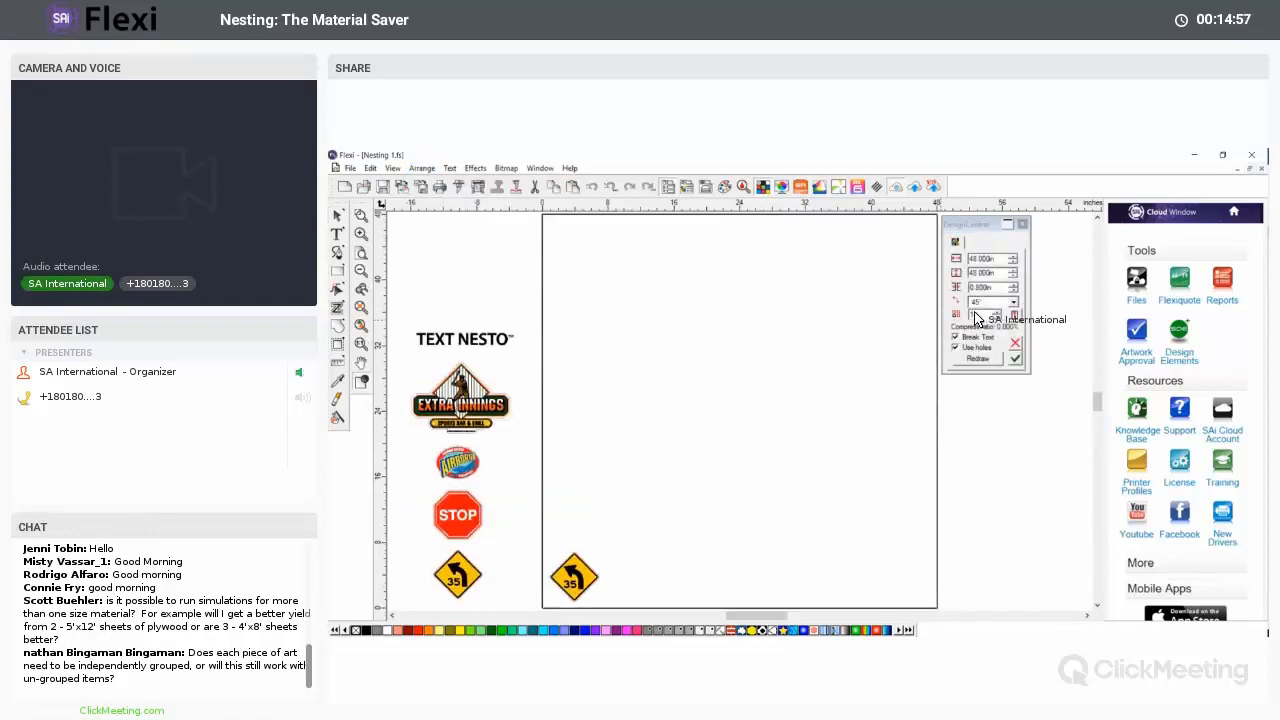
{"action": "left_click", "coordinate": [972, 314]}
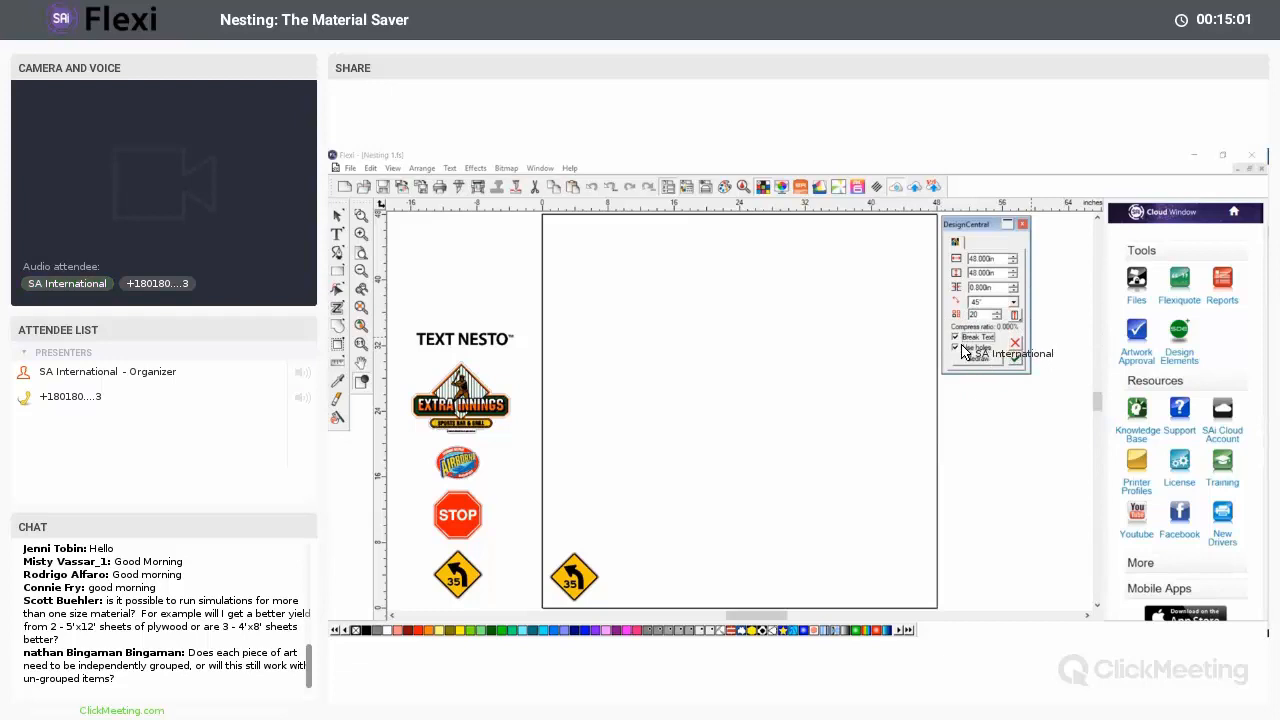
{"action": "left_click", "coordinate": [960, 347]}
{"action": "left_click", "coordinate": [985, 359]}
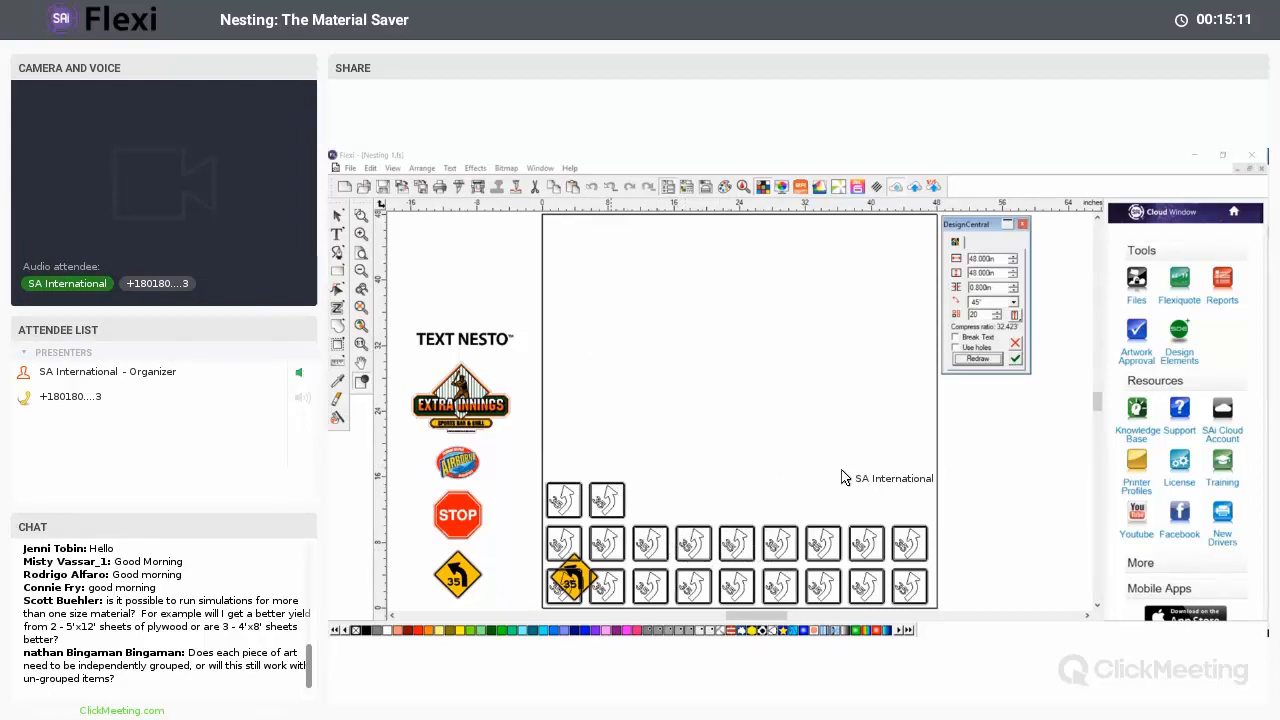
- Set the nest's rotation angle to 90° and redraw the preview of the turn signs
{"action": "left_click", "coordinate": [1014, 302]}
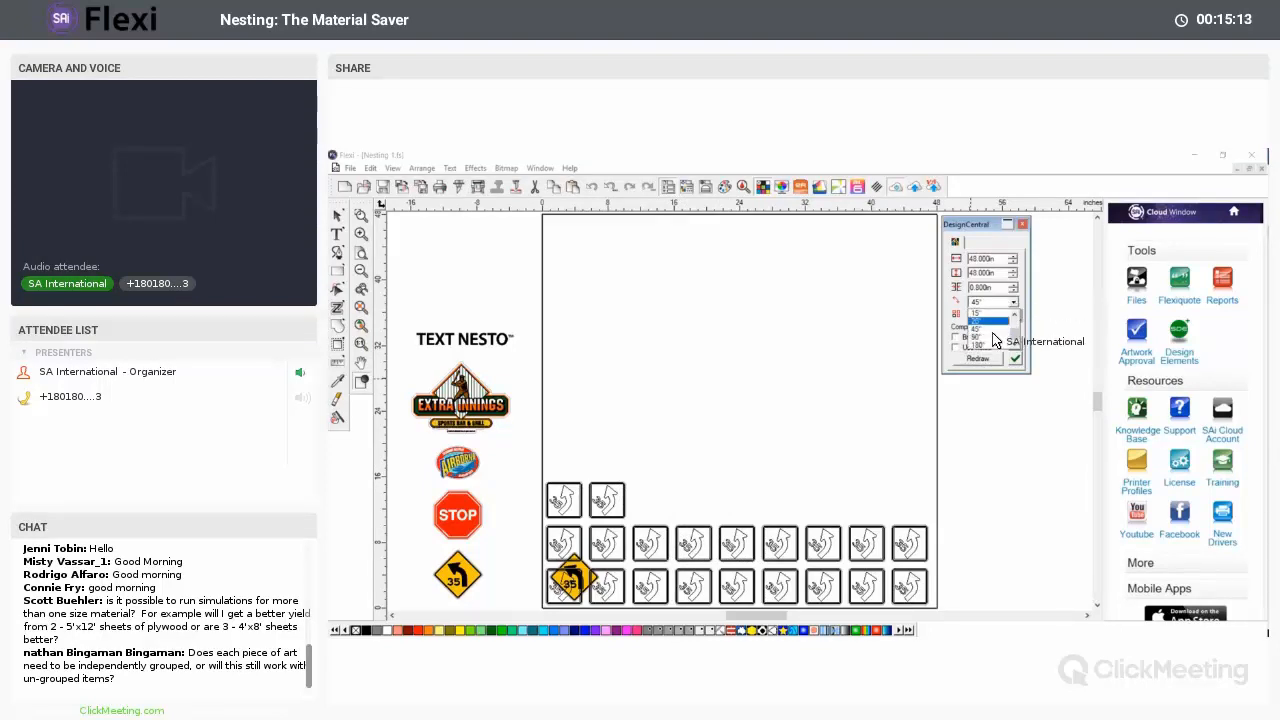
{"action": "left_click", "coordinate": [985, 338]}
{"action": "left_click", "coordinate": [984, 359]}
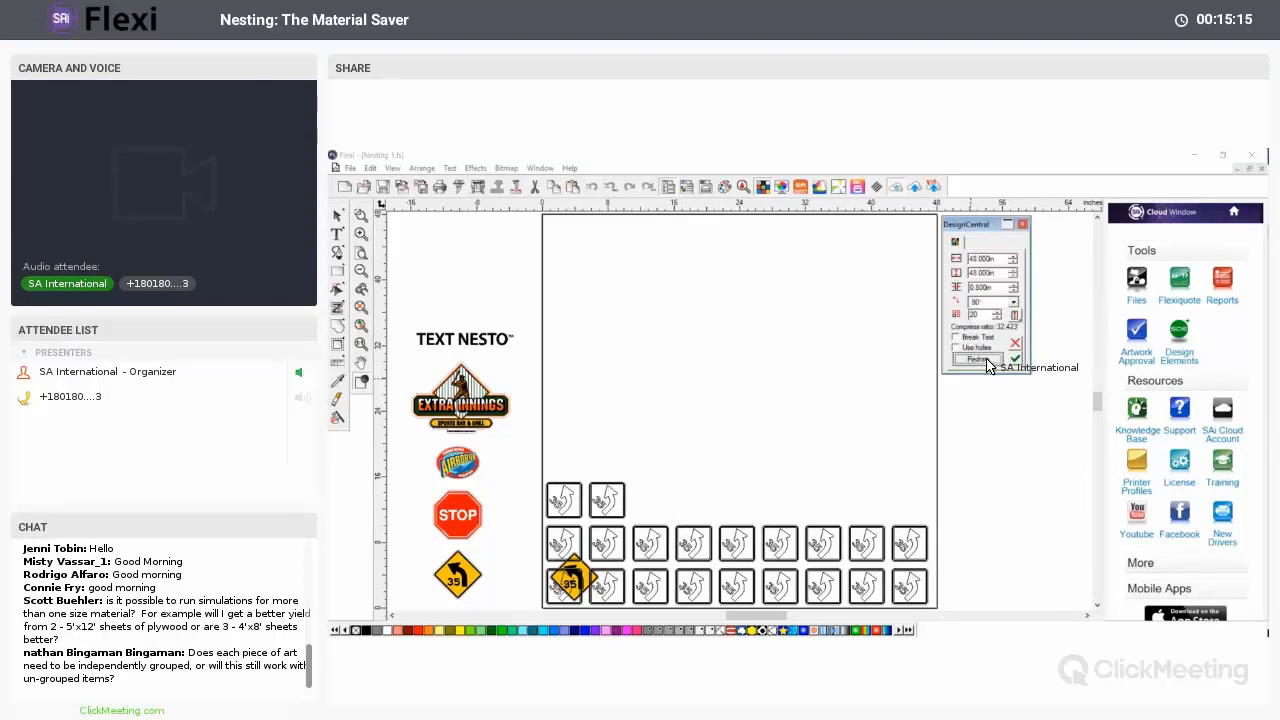
- Redraw the turn sign nest with a 45° rotation angle to compare the layouts
{"action": "left_click", "coordinate": [981, 302]}
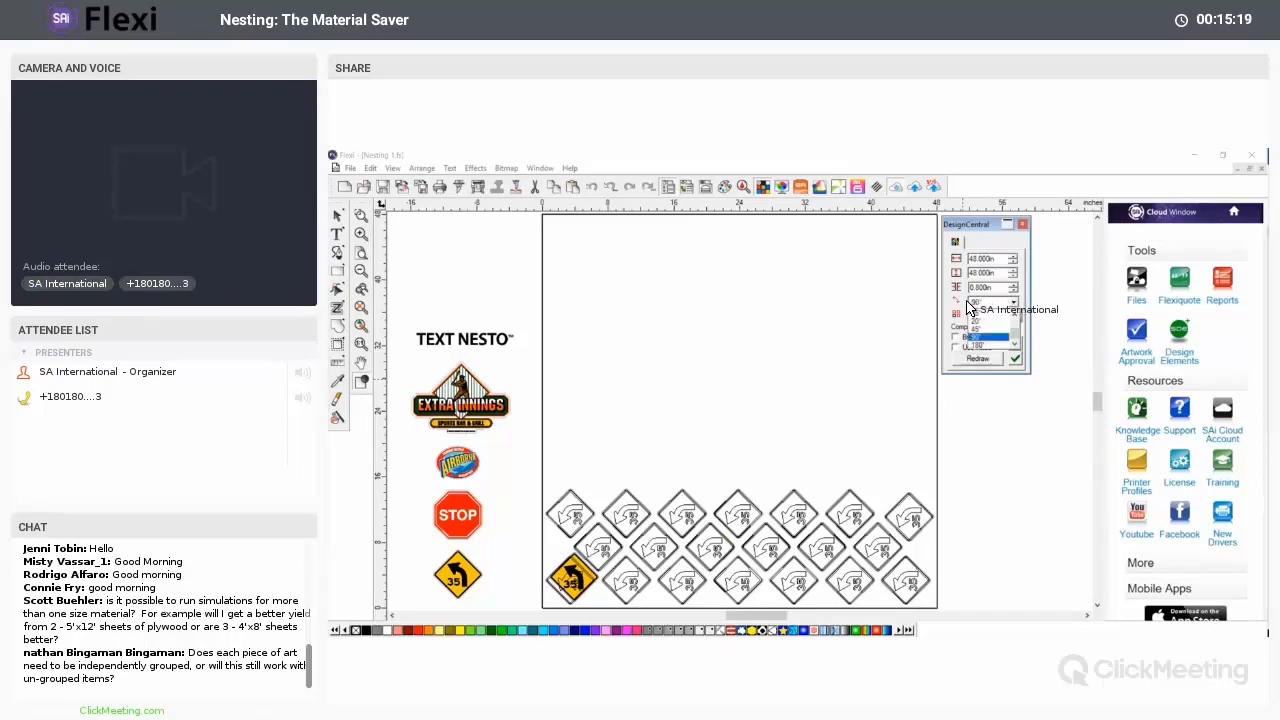
{"action": "left_click", "coordinate": [984, 304]}
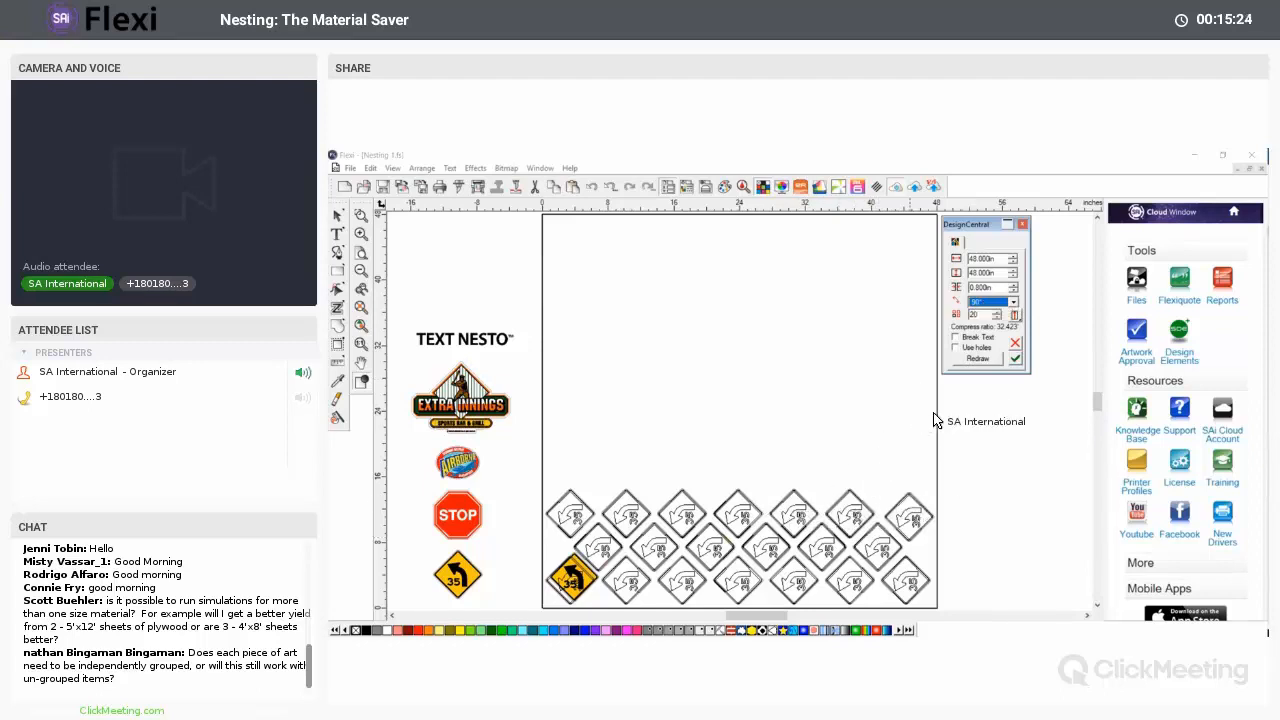
{"action": "left_click", "coordinate": [985, 304]}
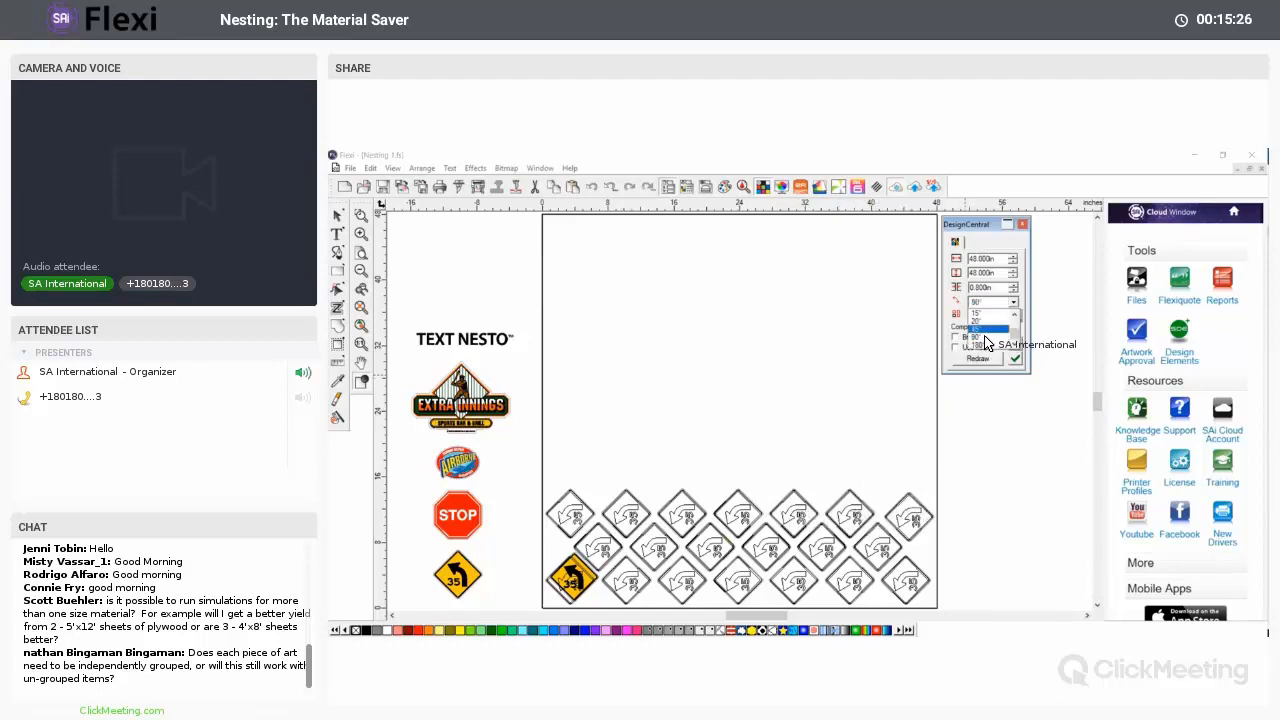
{"action": "left_click", "coordinate": [986, 330]}
{"action": "left_click", "coordinate": [979, 361]}
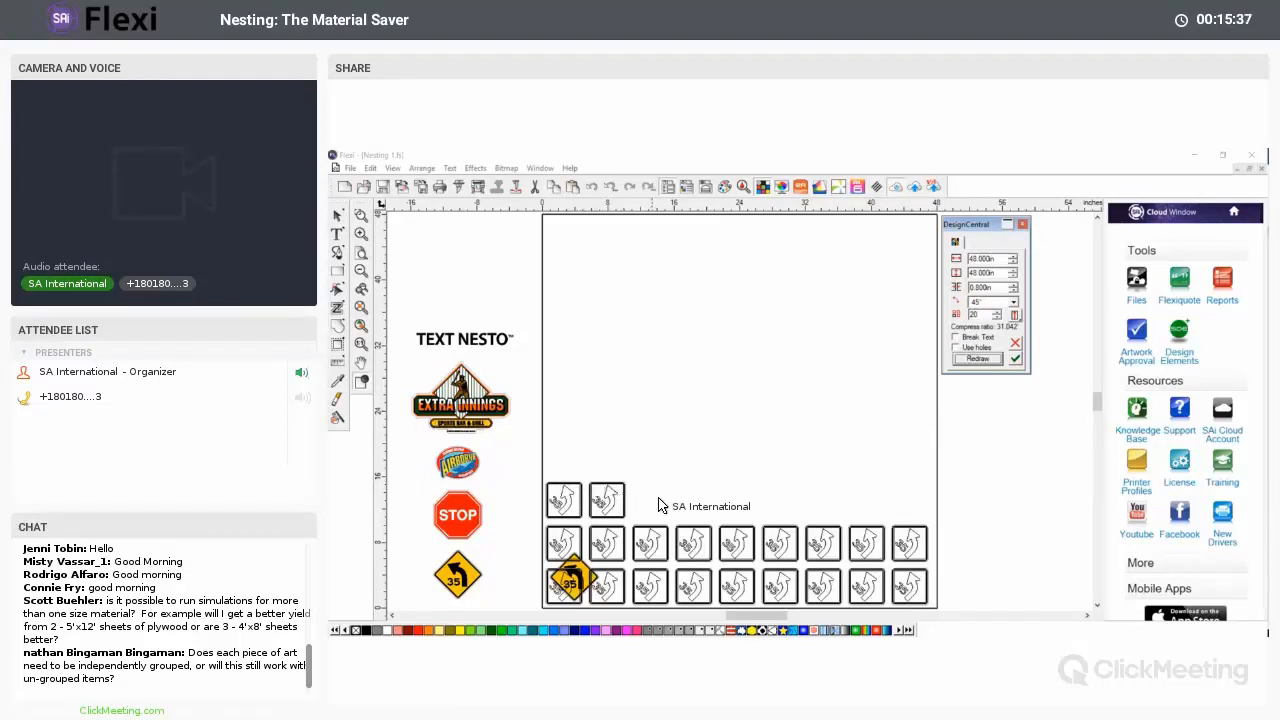
- Return the rotation angle of the turn sign nest to 90° and redraw the preview
{"action": "left_click", "coordinate": [1008, 302]}
{"action": "left_click", "coordinate": [980, 337]}
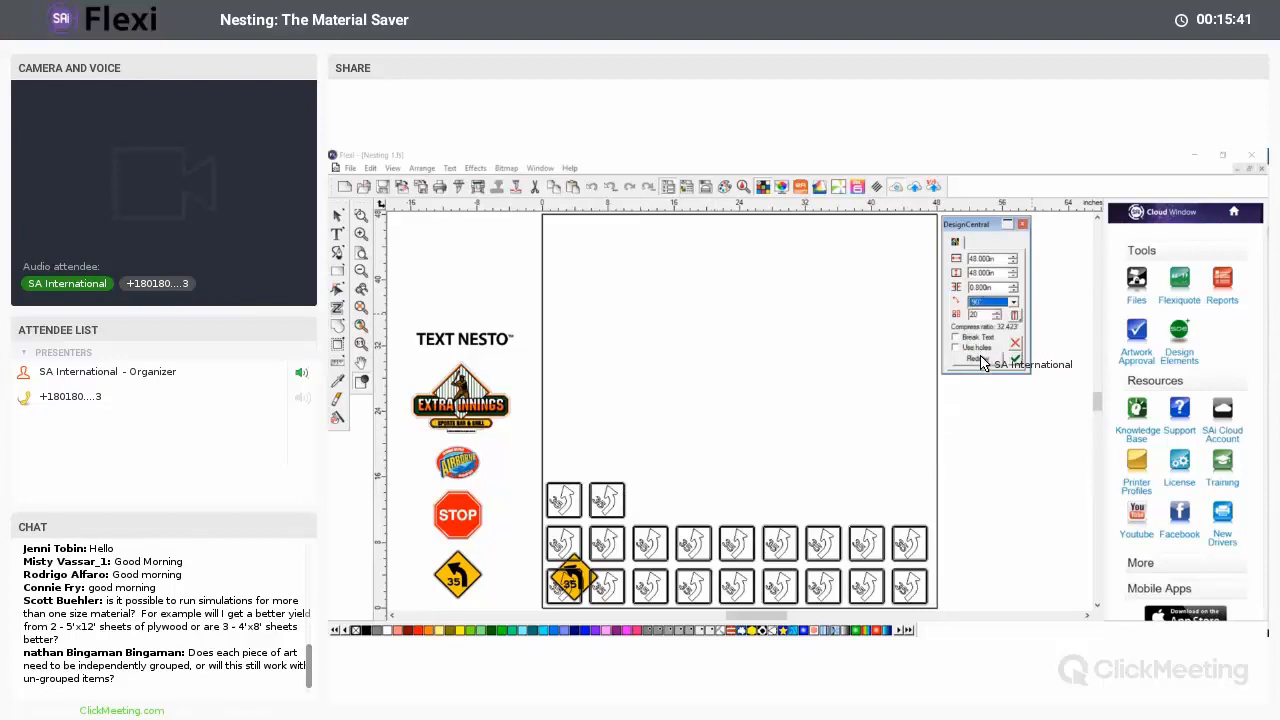
{"action": "left_click", "coordinate": [978, 358]}
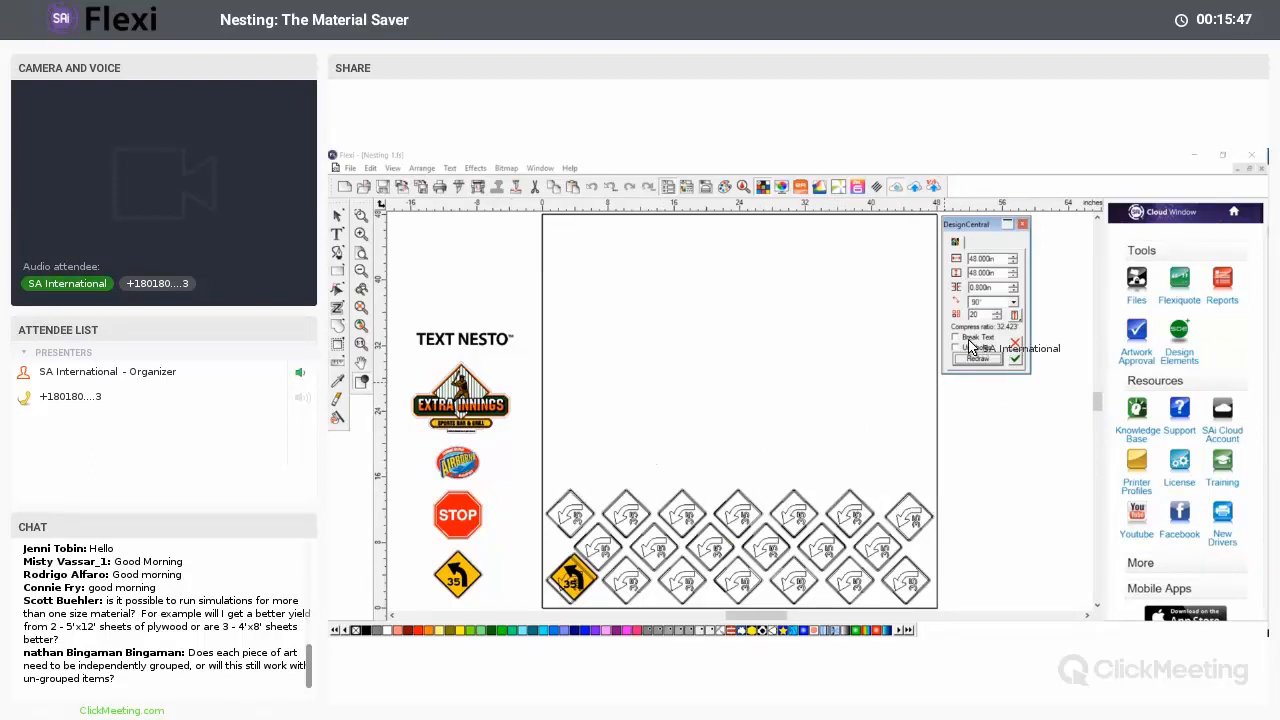
- Raise the number of nested sign copies to 23 and on in stages to 33, redrawing the preview after each increase
{"action": "left_click", "coordinate": [996, 312]}
{"action": "left_click", "coordinate": [996, 313]}
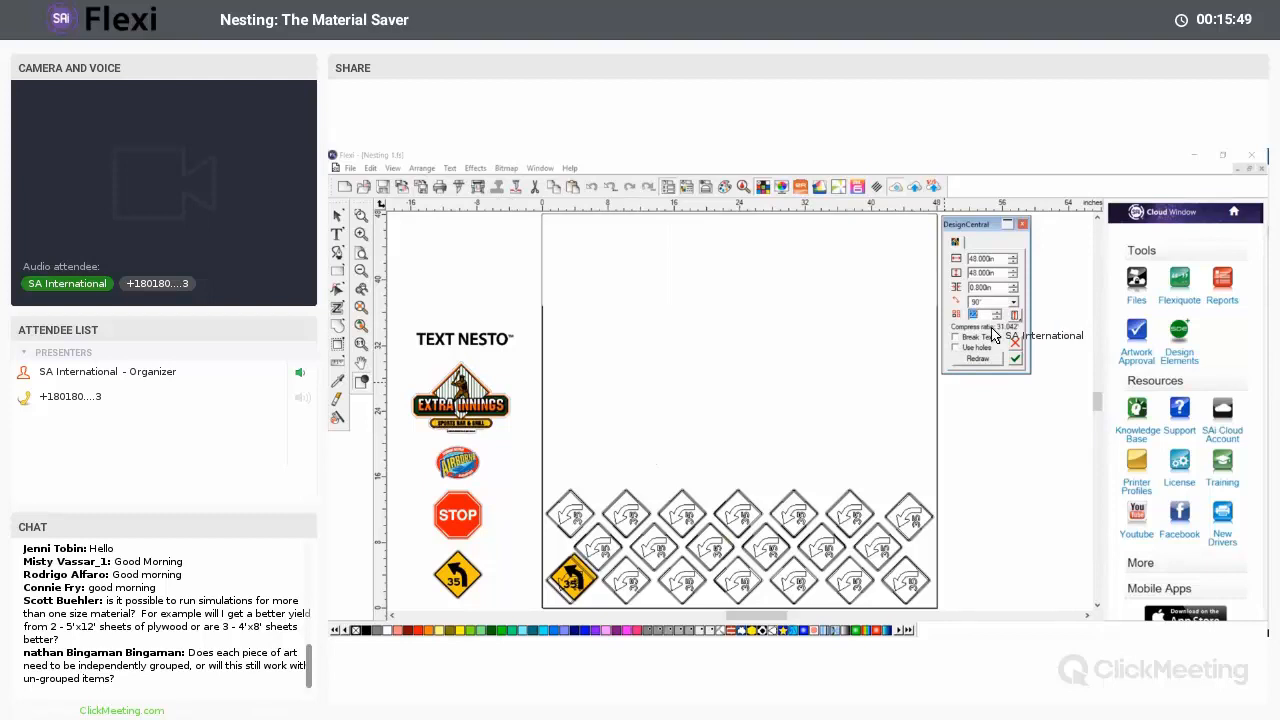
{"action": "left_click", "coordinate": [996, 313]}
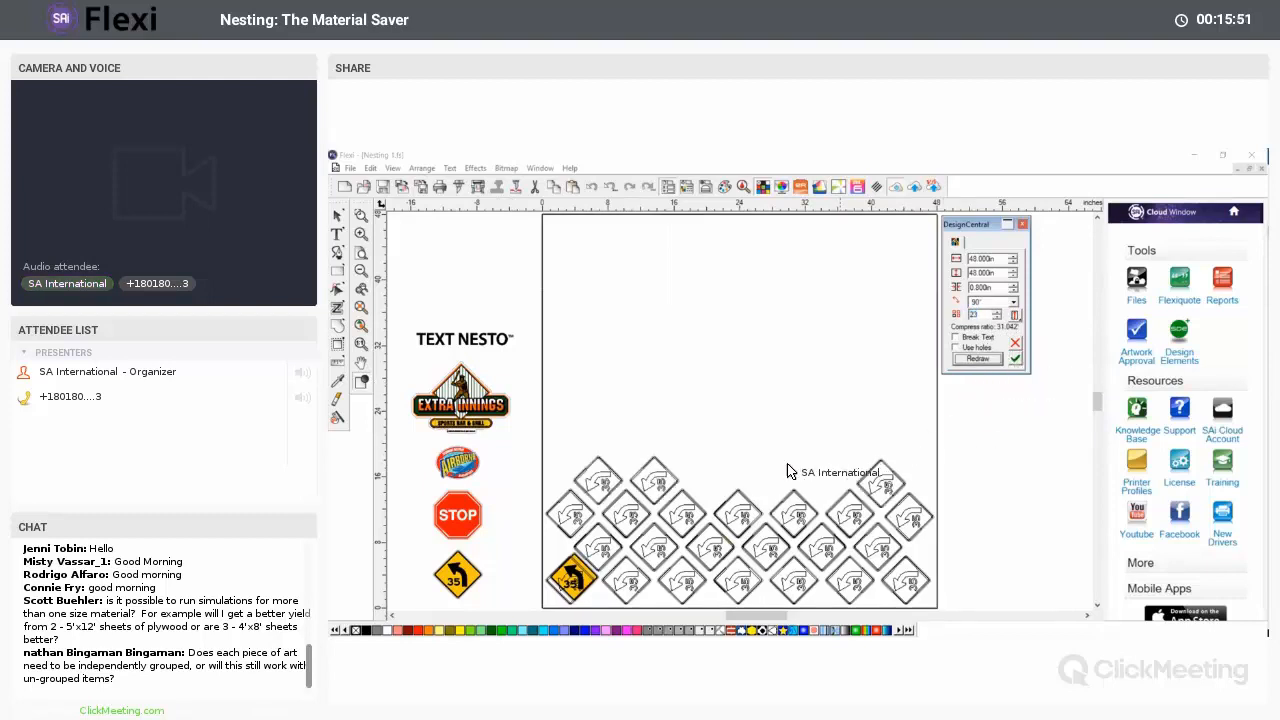
{"action": "left_click", "coordinate": [996, 316]}
{"action": "left_click", "coordinate": [997, 312]}
{"action": "left_click", "coordinate": [997, 312]}
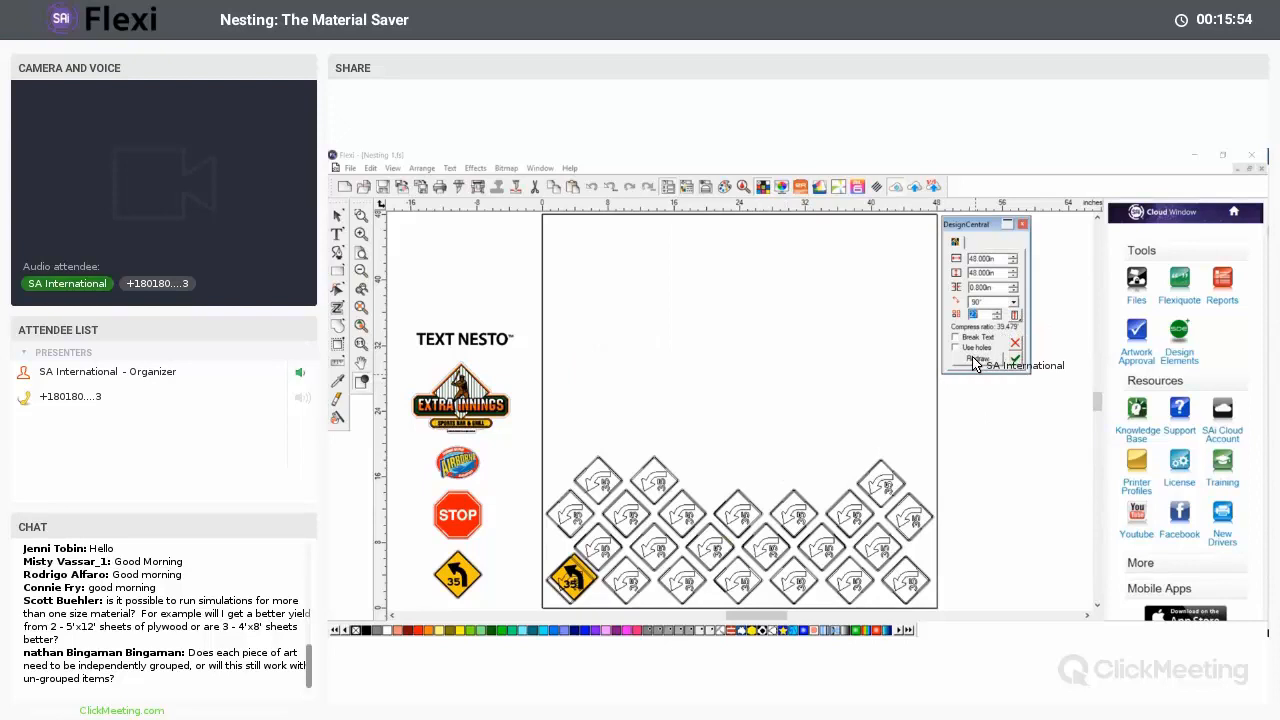
{"action": "left_click", "coordinate": [974, 358]}
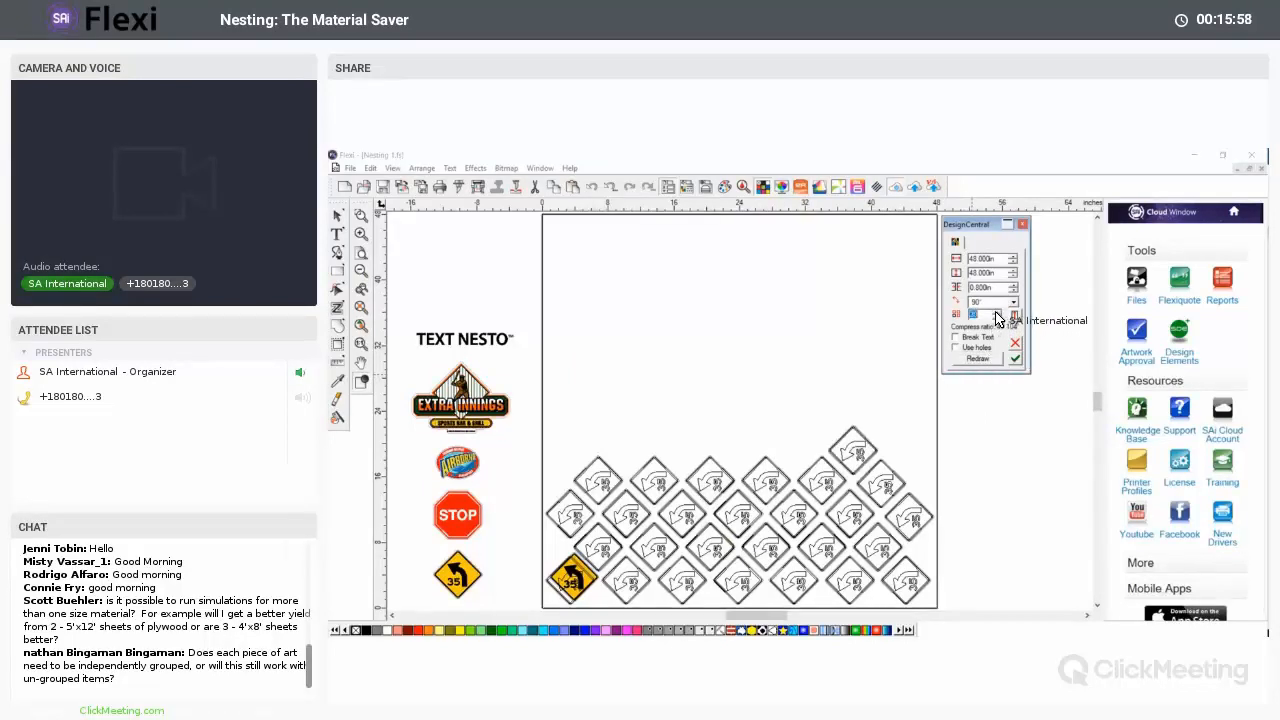
{"action": "left_click", "coordinate": [976, 359]}
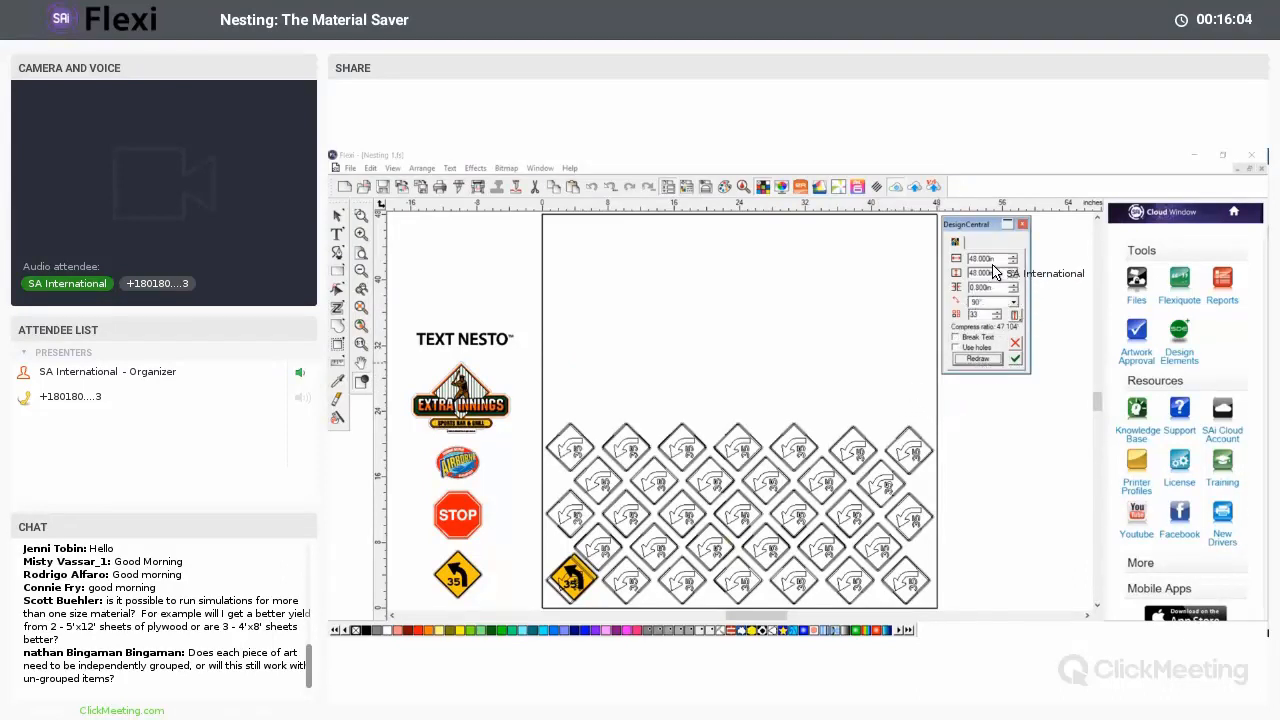
- Set the nesting area's width to 36 in and redraw the nest of turn signs
{"action": "left_click", "coordinate": [961, 261]}
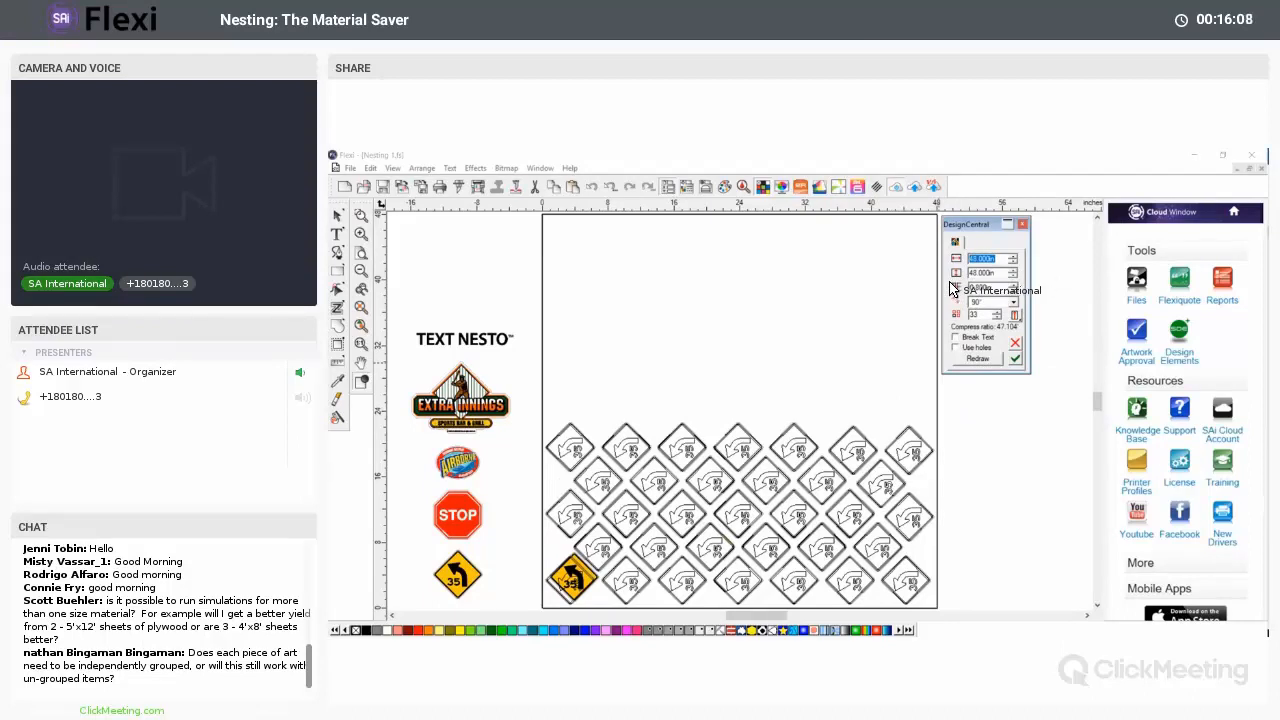
{"action": "key", "text": "Tab"}
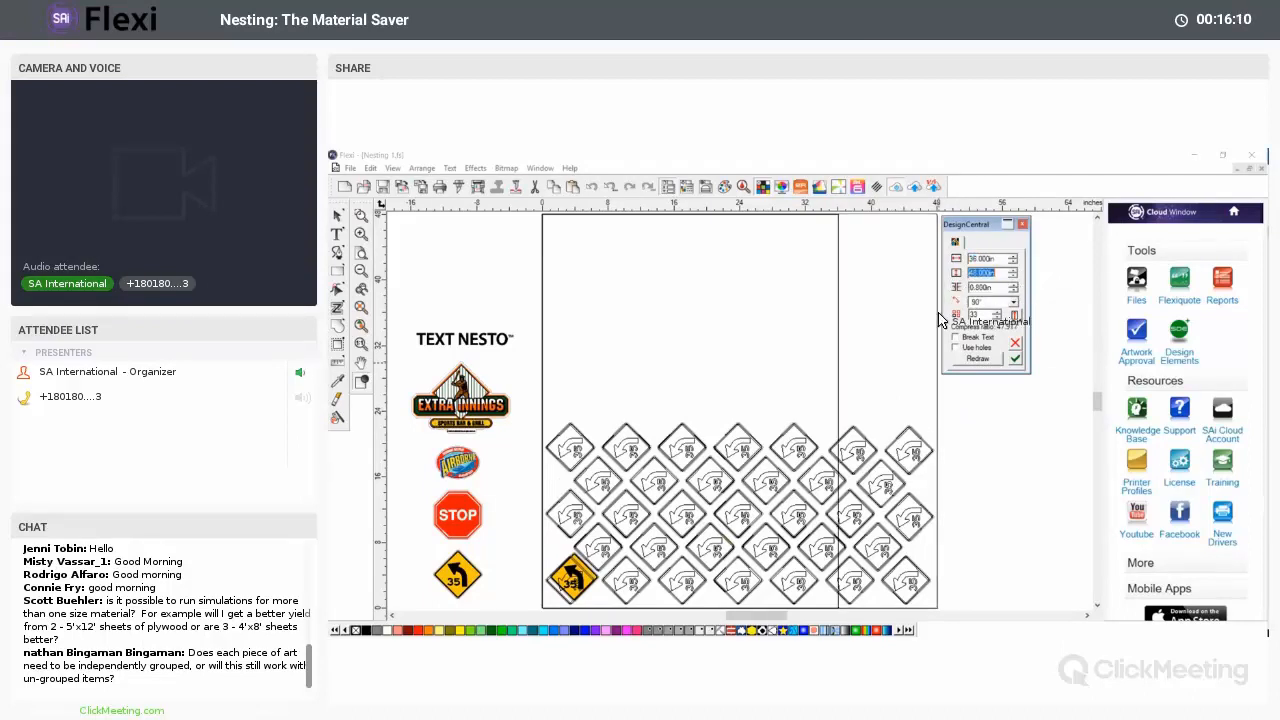
{"action": "left_click", "coordinate": [976, 360]}
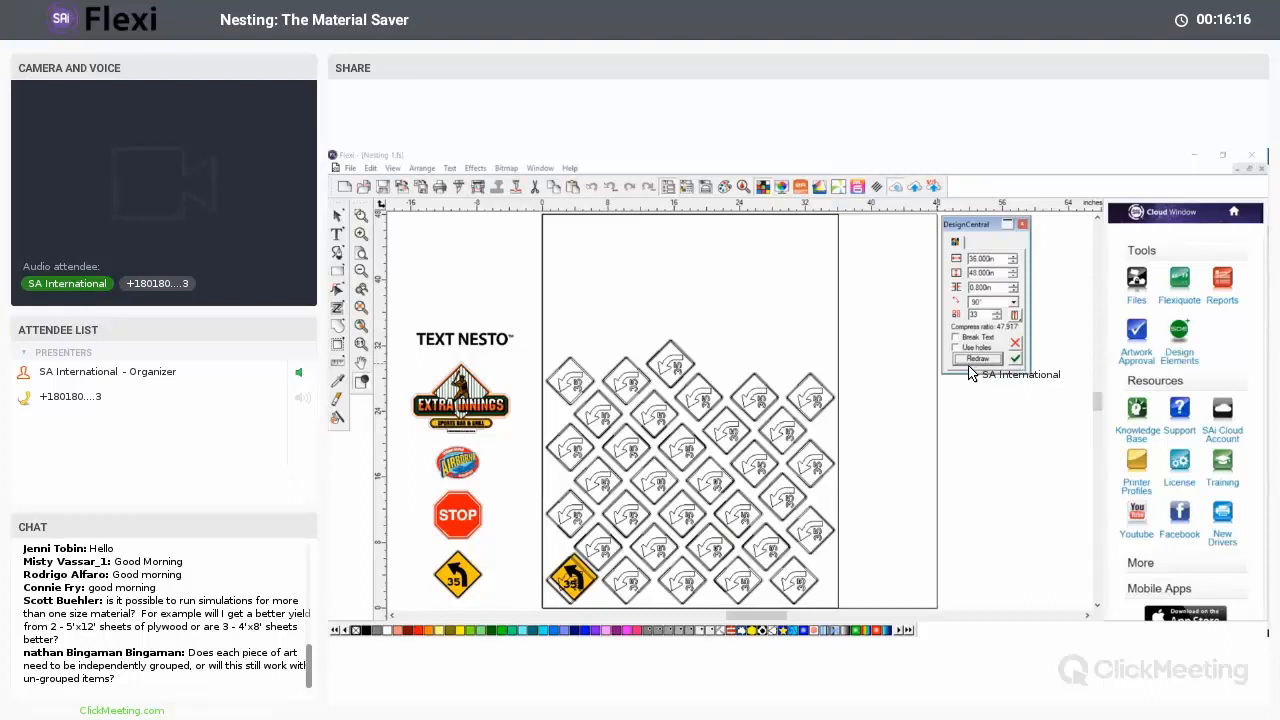
- Switch the nest back from columns to rows across the width, redraw it, and apply the nest of 33 signs
{"action": "left_click", "coordinate": [1015, 334]}
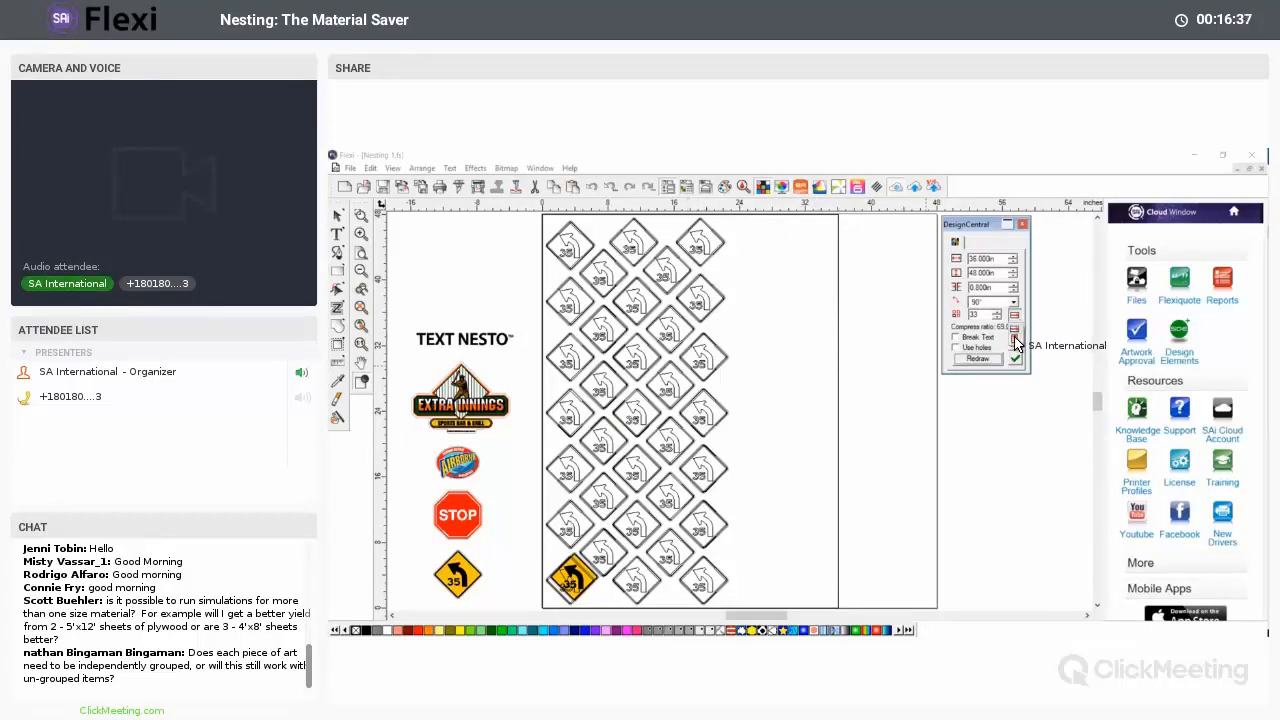
{"action": "left_click", "coordinate": [982, 364]}
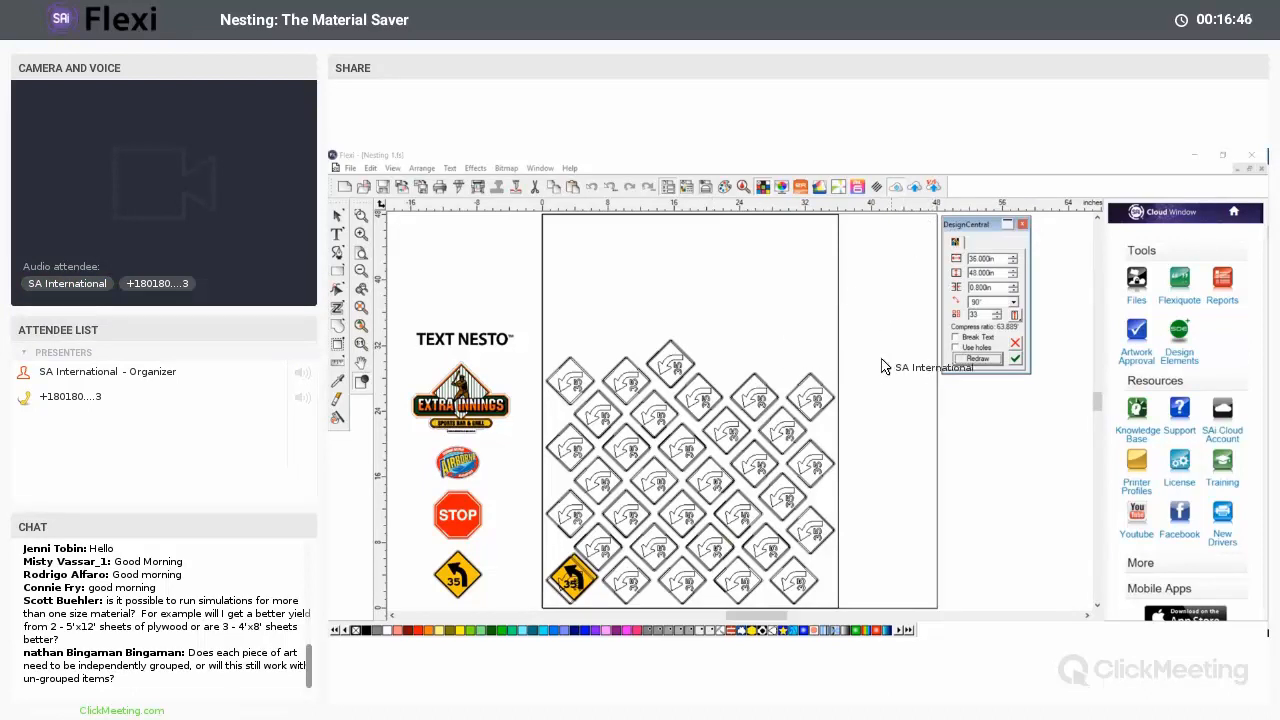
{"action": "left_click", "coordinate": [1016, 359]}
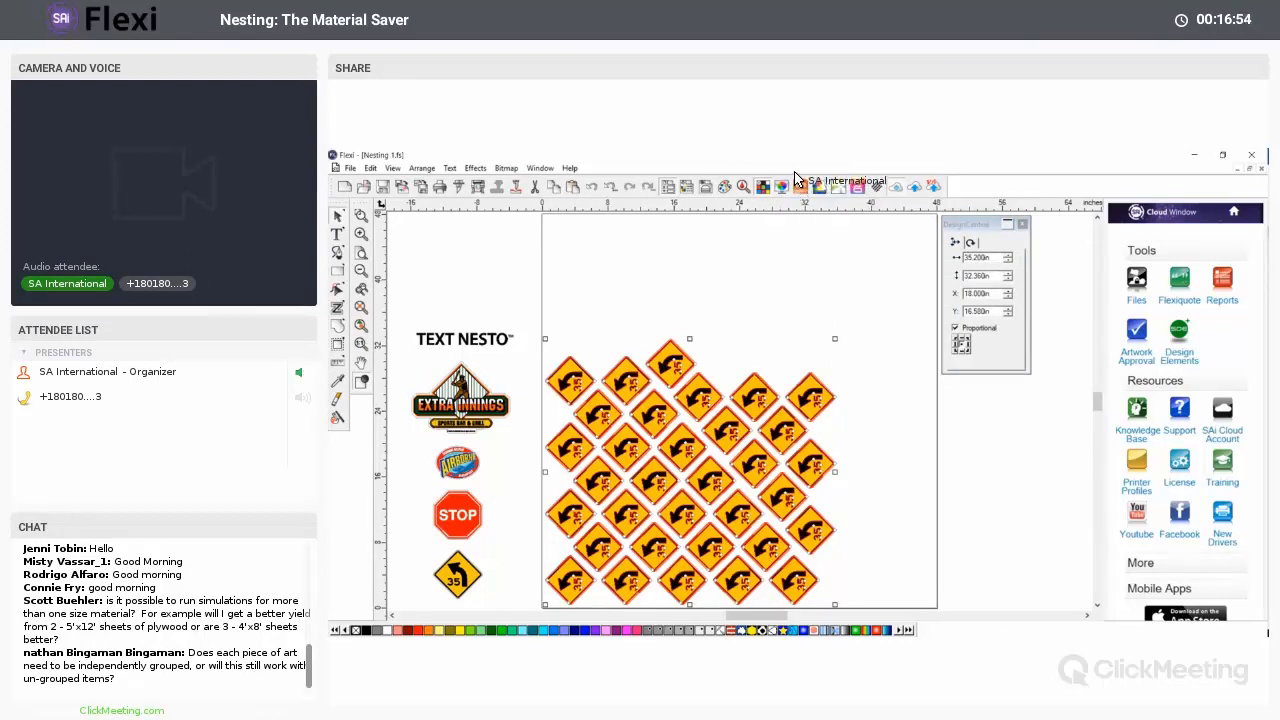
- Switch to Production Manager and delete the held nest of 4 jobs from the queue
{"action": "key", "text": "alt+Tab"}
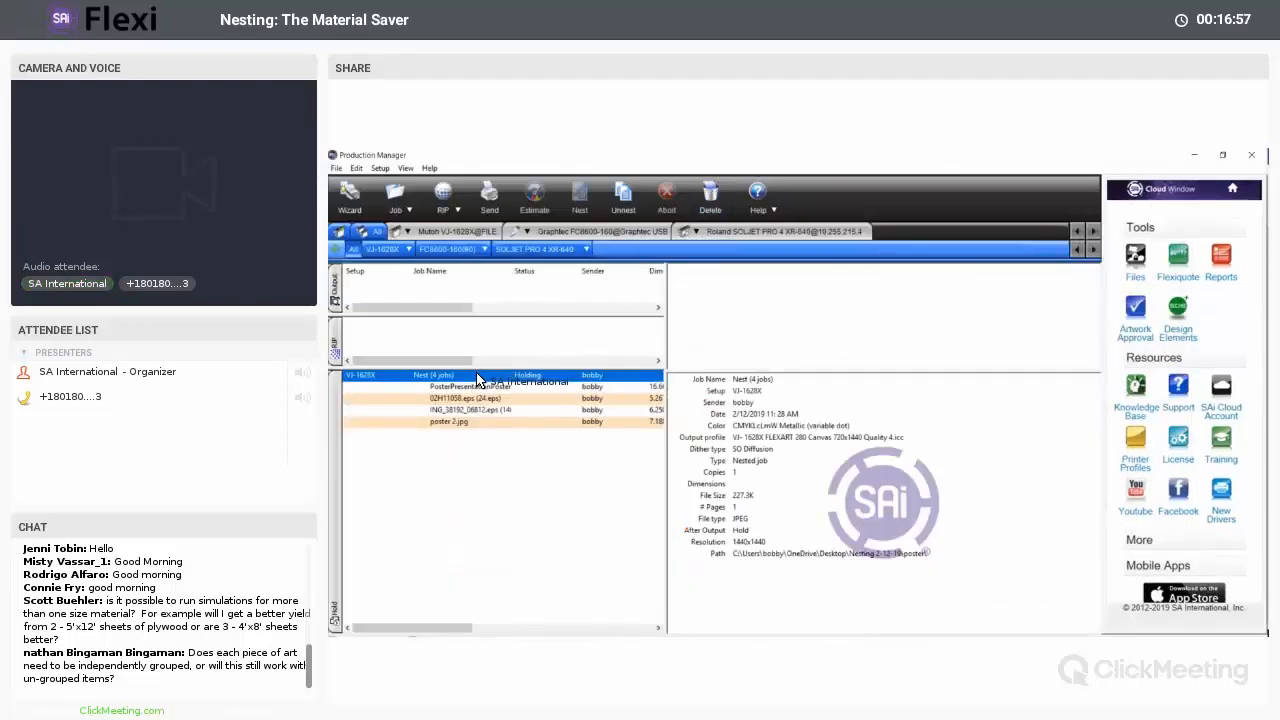
{"action": "key", "text": "Delete"}
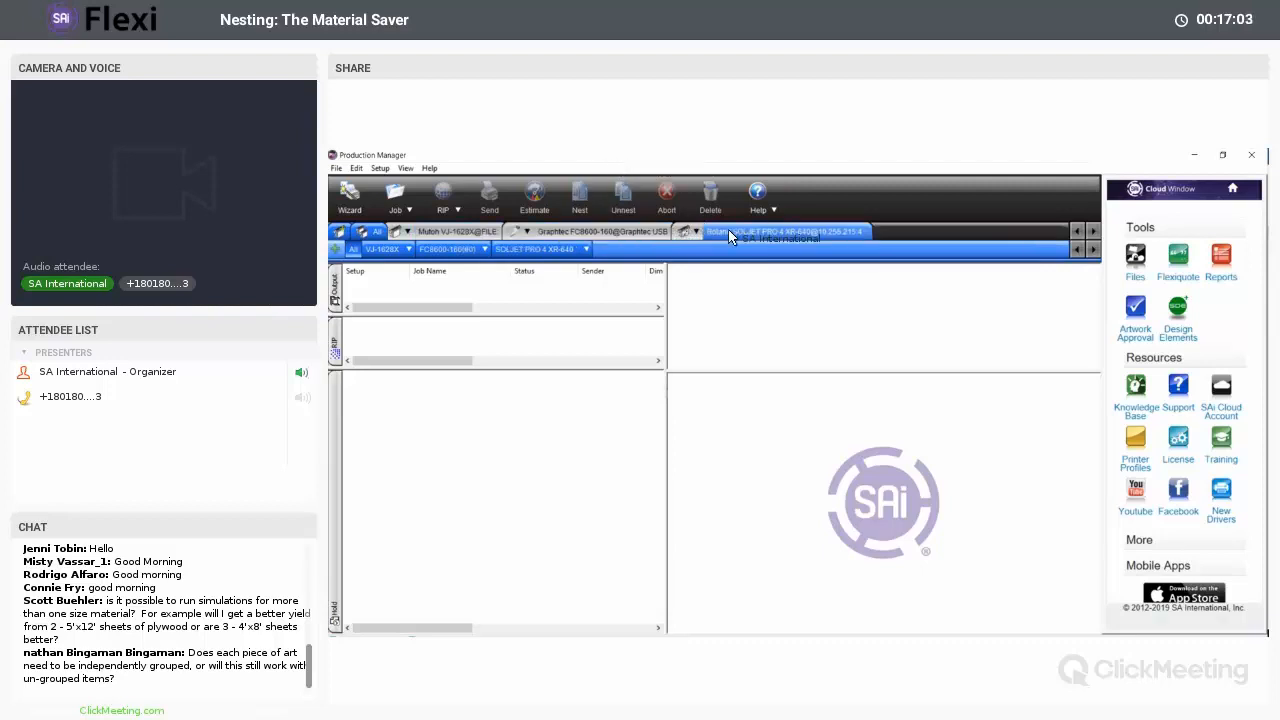
- Add 02H11058.eps, ING_38192_06812.eps, poster 2.jpg and the PosterPresentationPoster-48x36 file as jobs to the Mutoh VJ-1628X setup
{"action": "left_click", "coordinate": [480, 234]}
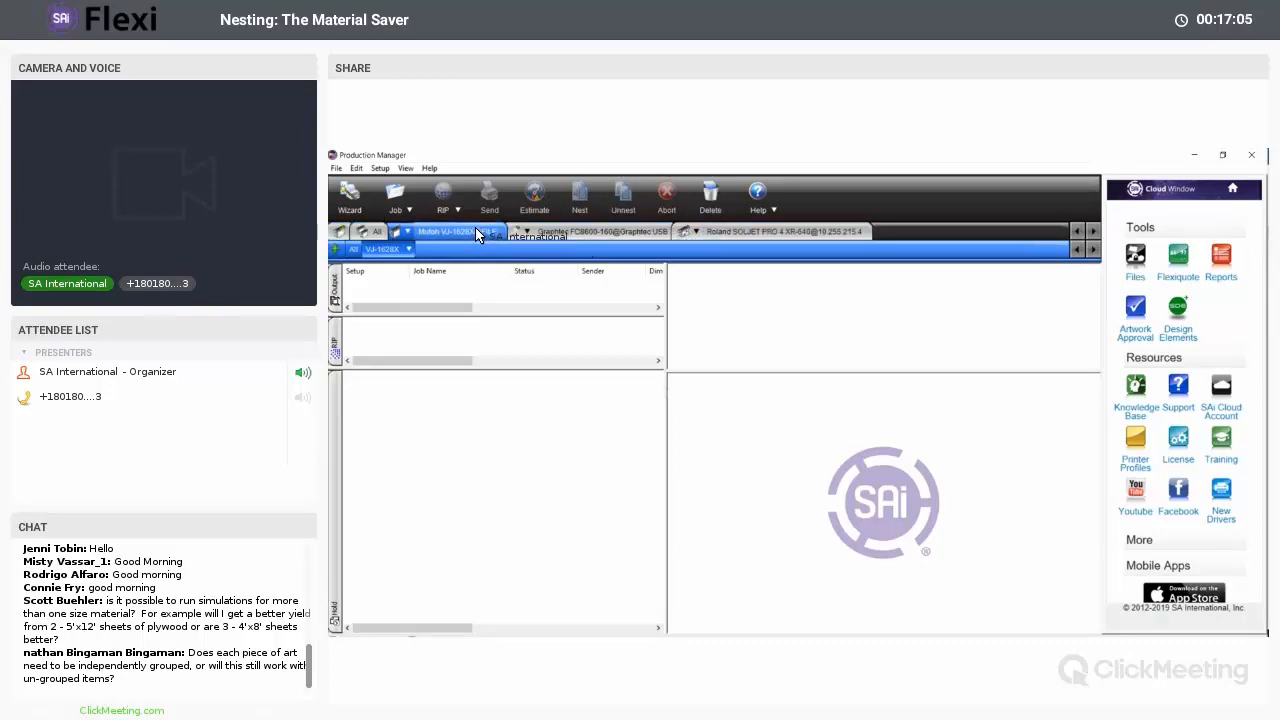
{"action": "left_click", "coordinate": [399, 213]}
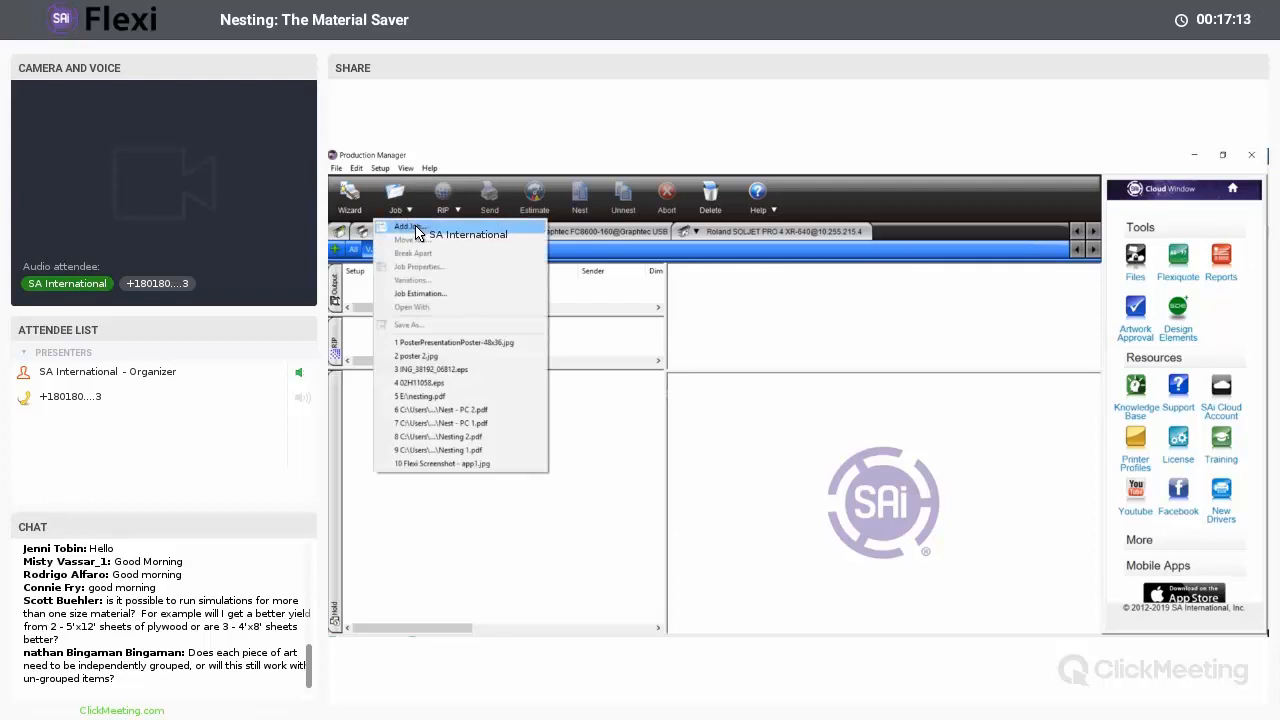
{"action": "left_click", "coordinate": [480, 423]}
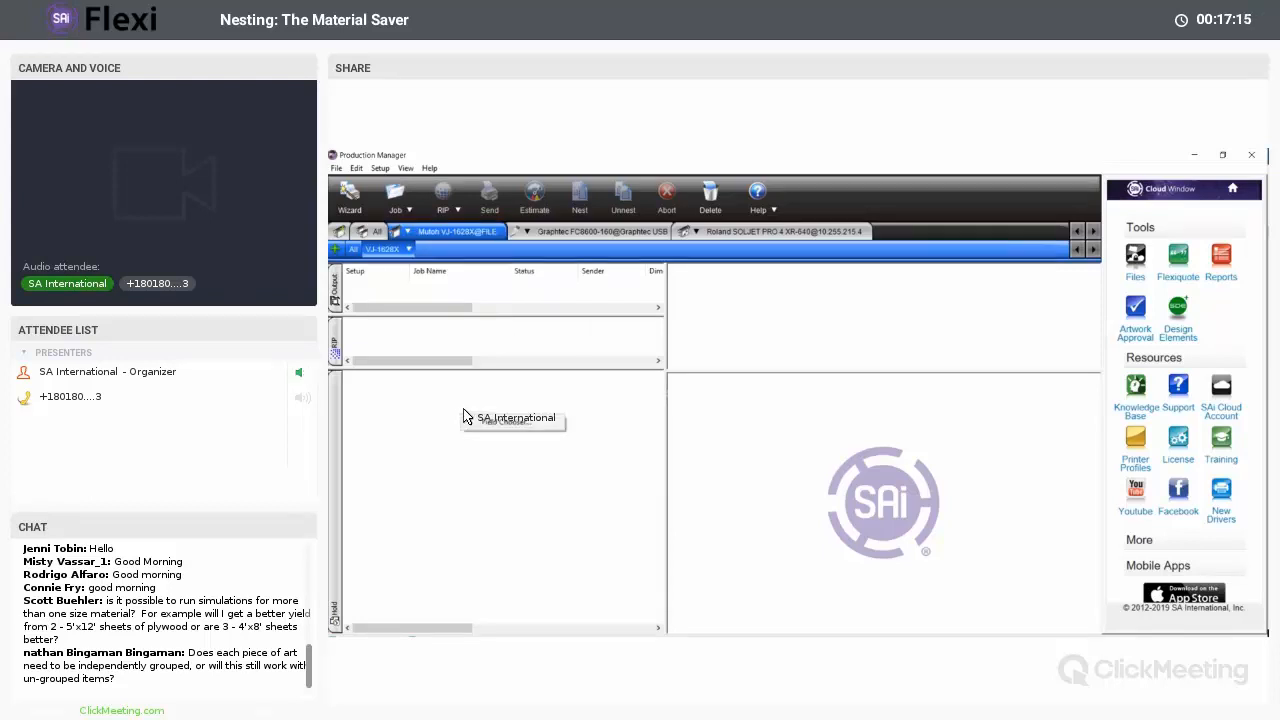
{"action": "left_click", "coordinate": [387, 250]}
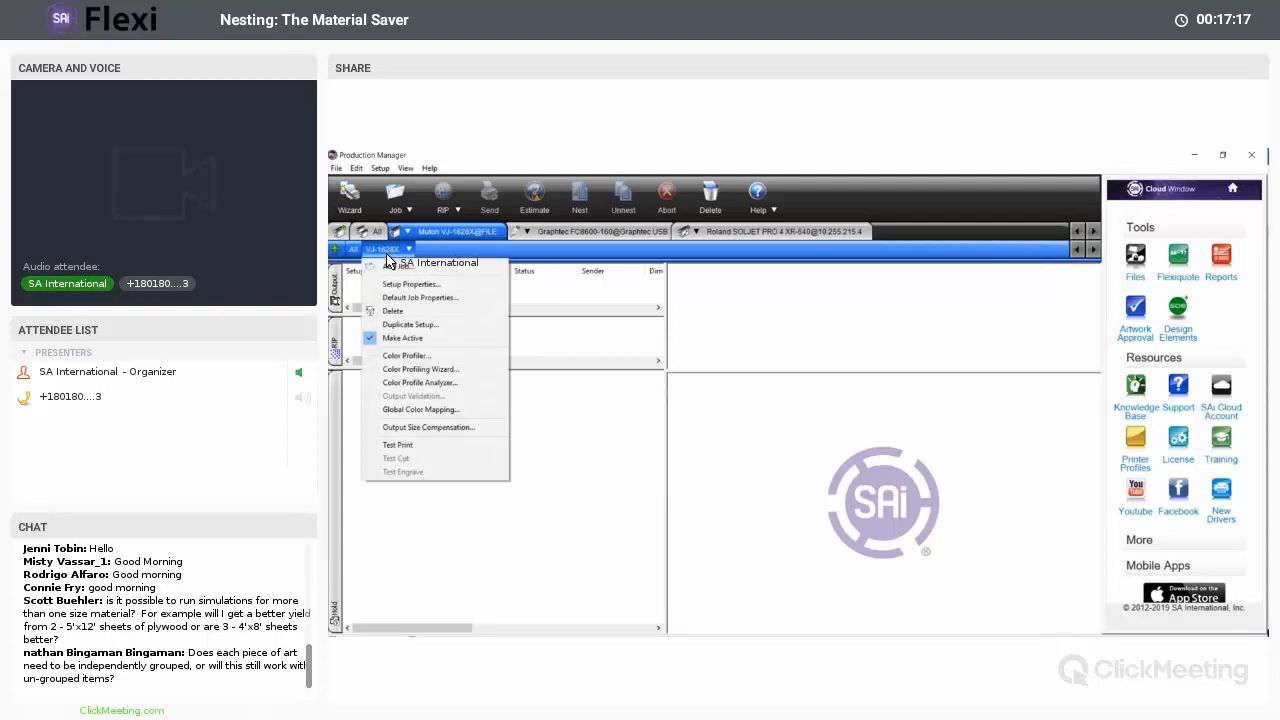
{"action": "left_click", "coordinate": [395, 267]}
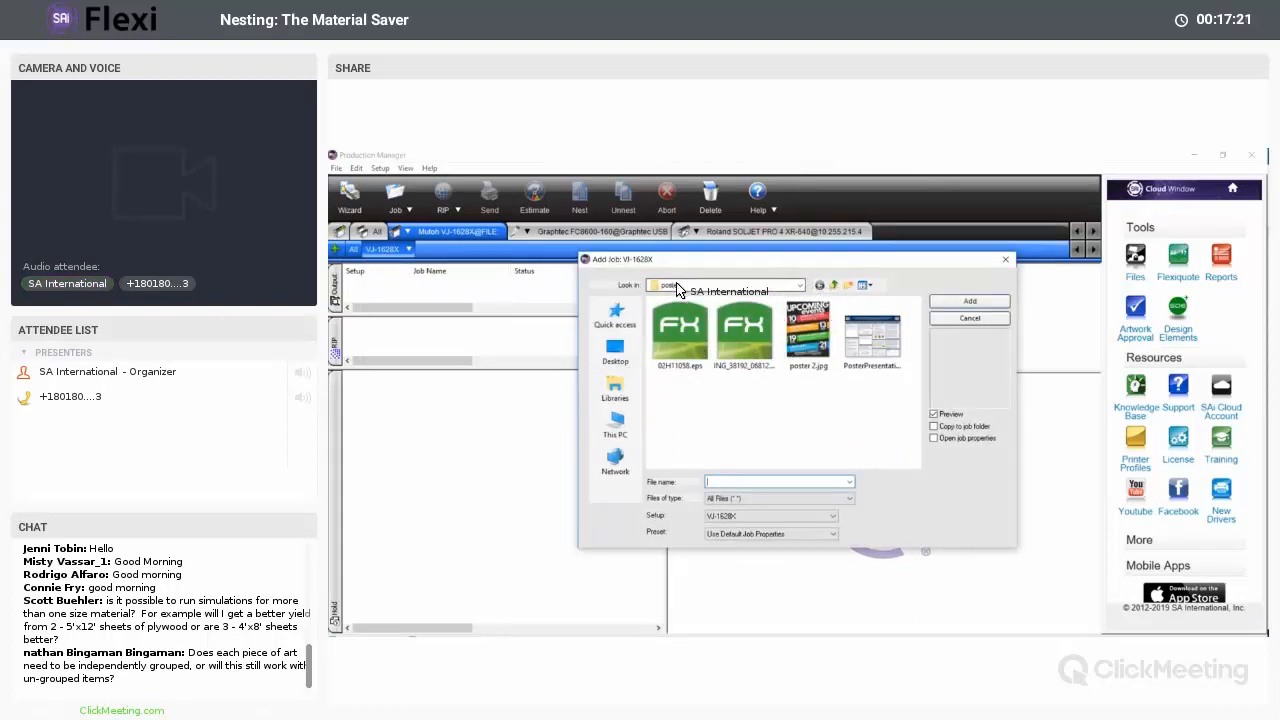
{"action": "left_click_drag", "start_coordinate": [742, 352], "coordinate": [900, 328]}
{"action": "left_click", "coordinate": [969, 301]}
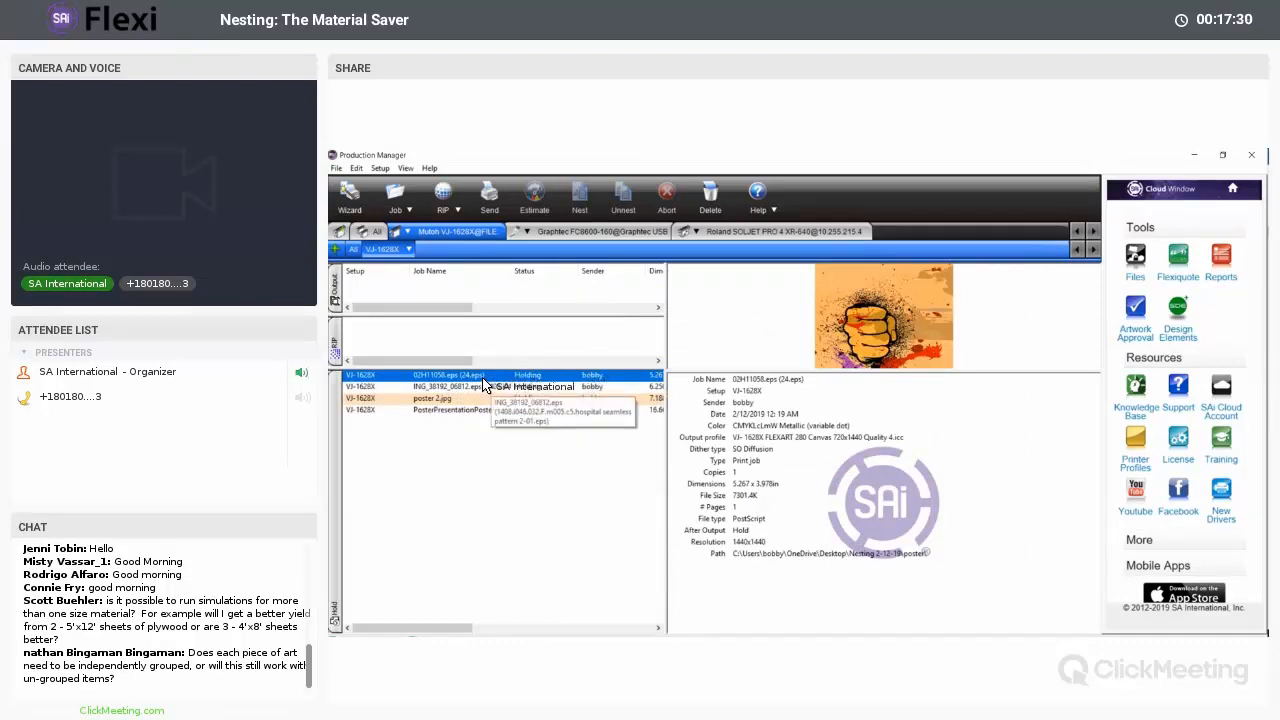
{"action": "left_click", "coordinate": [490, 411]}
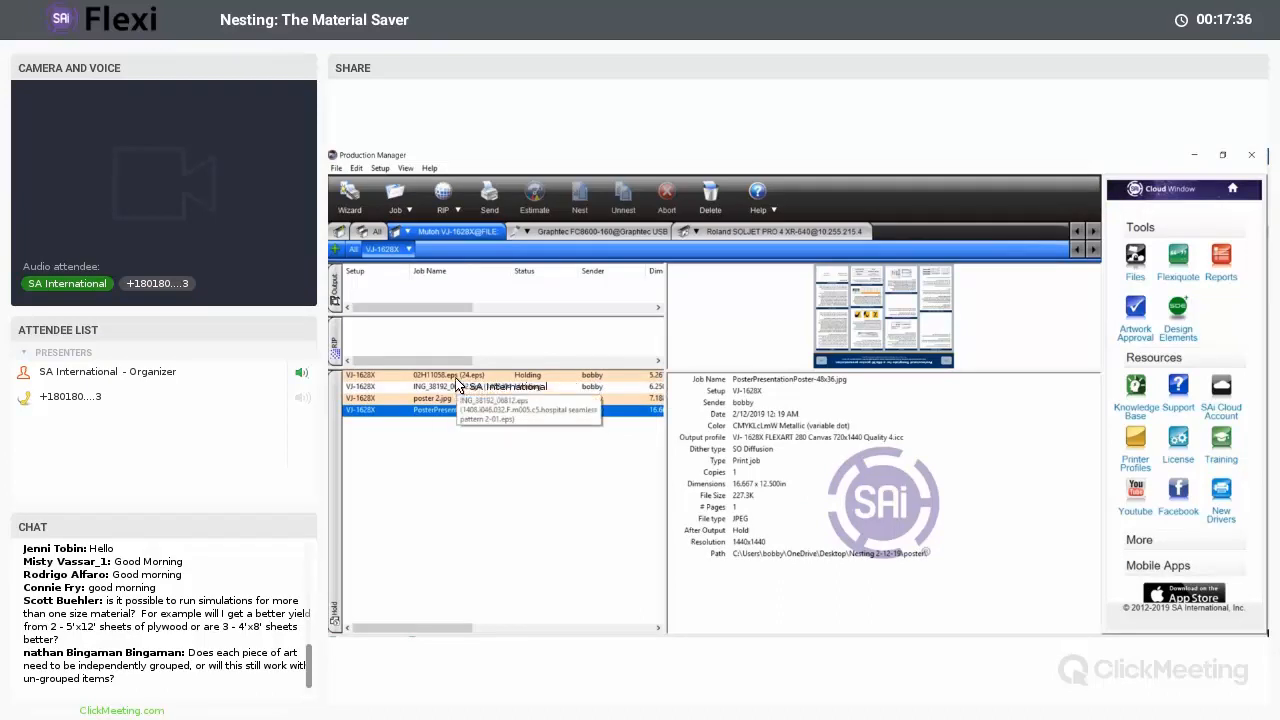
{"action": "left_click", "coordinate": [458, 375], "text": "shift"}
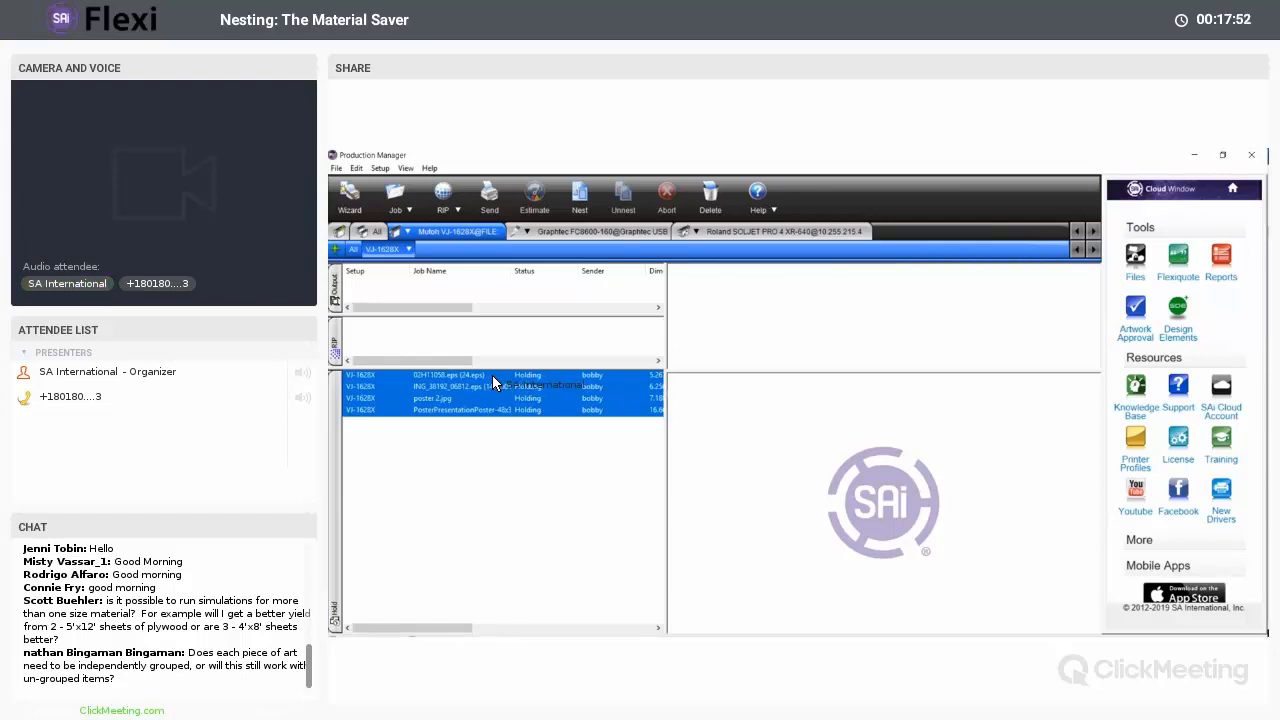
{"action": "left_click", "coordinate": [479, 430]}
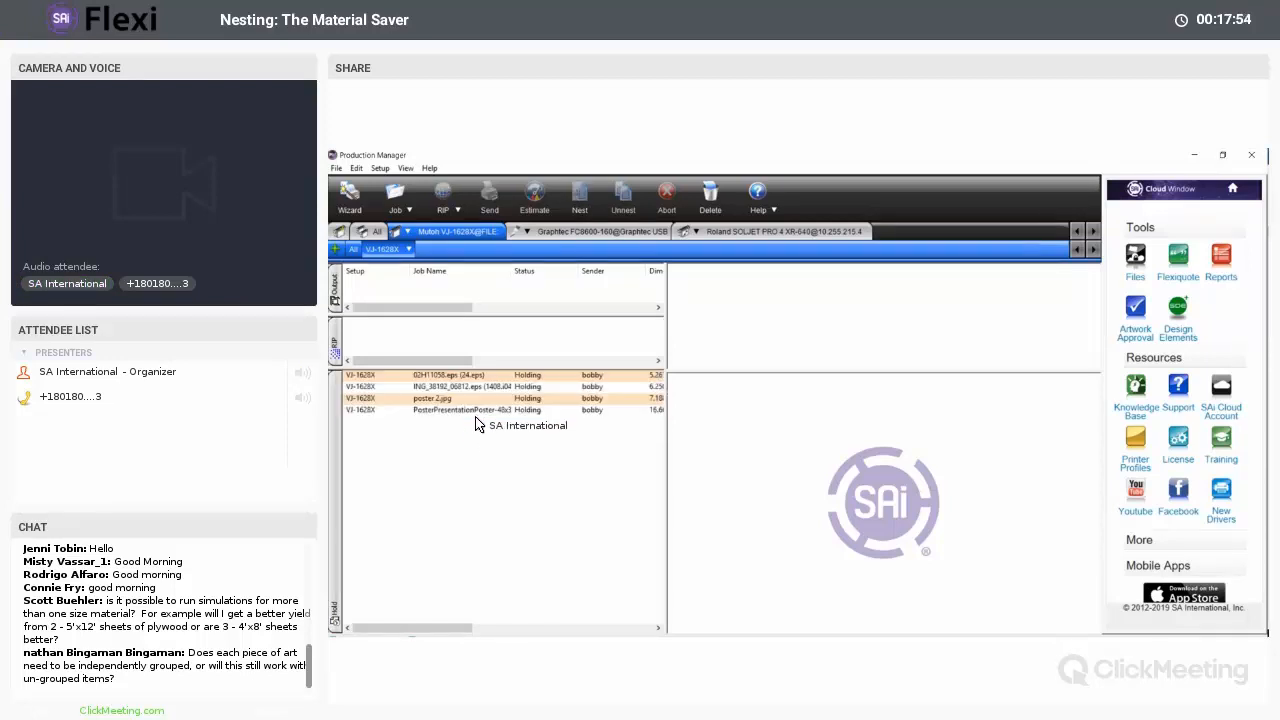
- Try changing the PosterPresentationPoster job's media to VJ-1628X ImageStar 13oz PVC Banner, and discard the change
{"action": "double_click", "coordinate": [476, 411]}
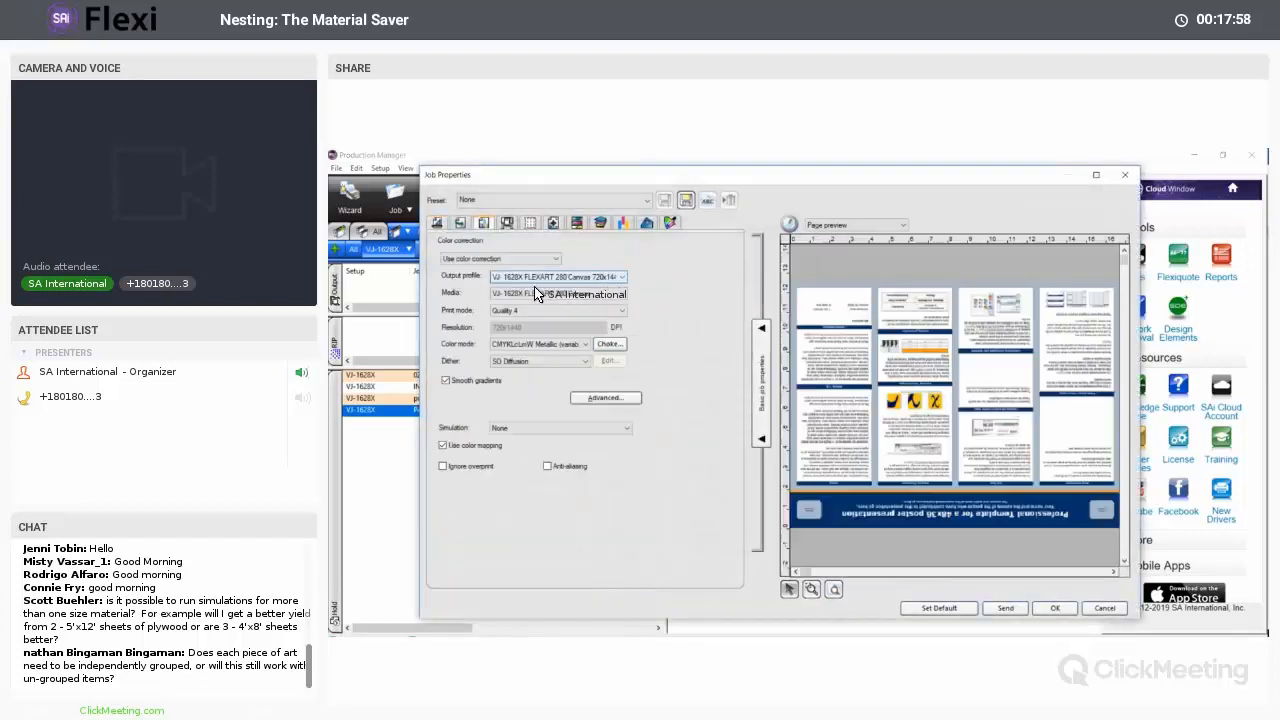
{"action": "left_click", "coordinate": [540, 293]}
{"action": "left_click", "coordinate": [549, 345]}
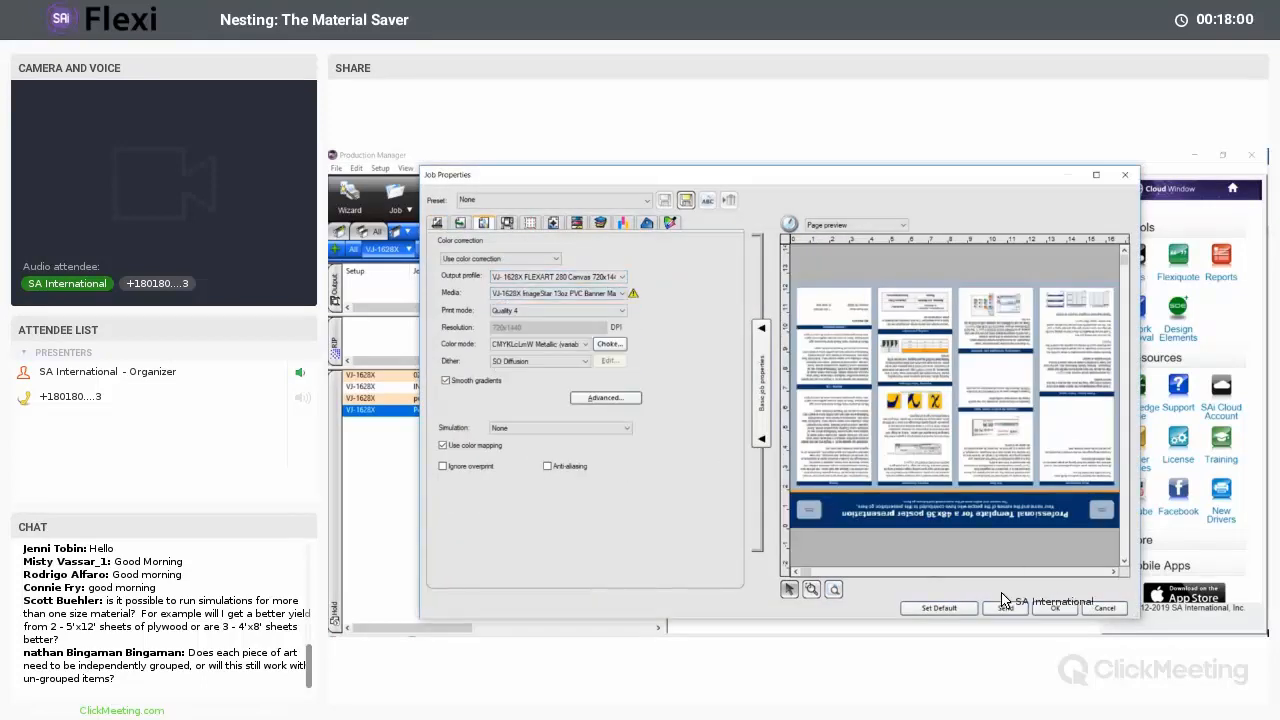
{"action": "left_click", "coordinate": [1104, 608]}
{"action": "left_click", "coordinate": [436, 446]}
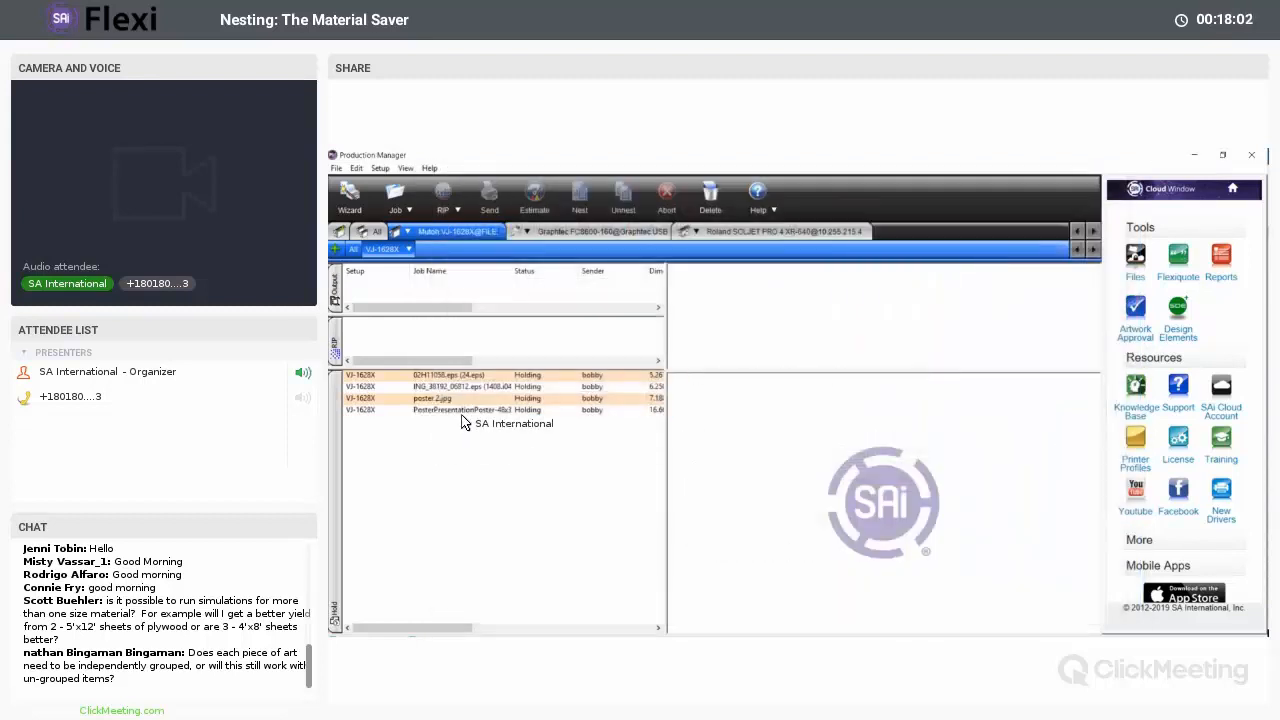
- Delete the PosterPresentationPoster job from the hold queue and nest the remaining three jobs together
{"action": "left_click", "coordinate": [466, 409]}
{"action": "left_click", "coordinate": [463, 399], "text": "shift"}
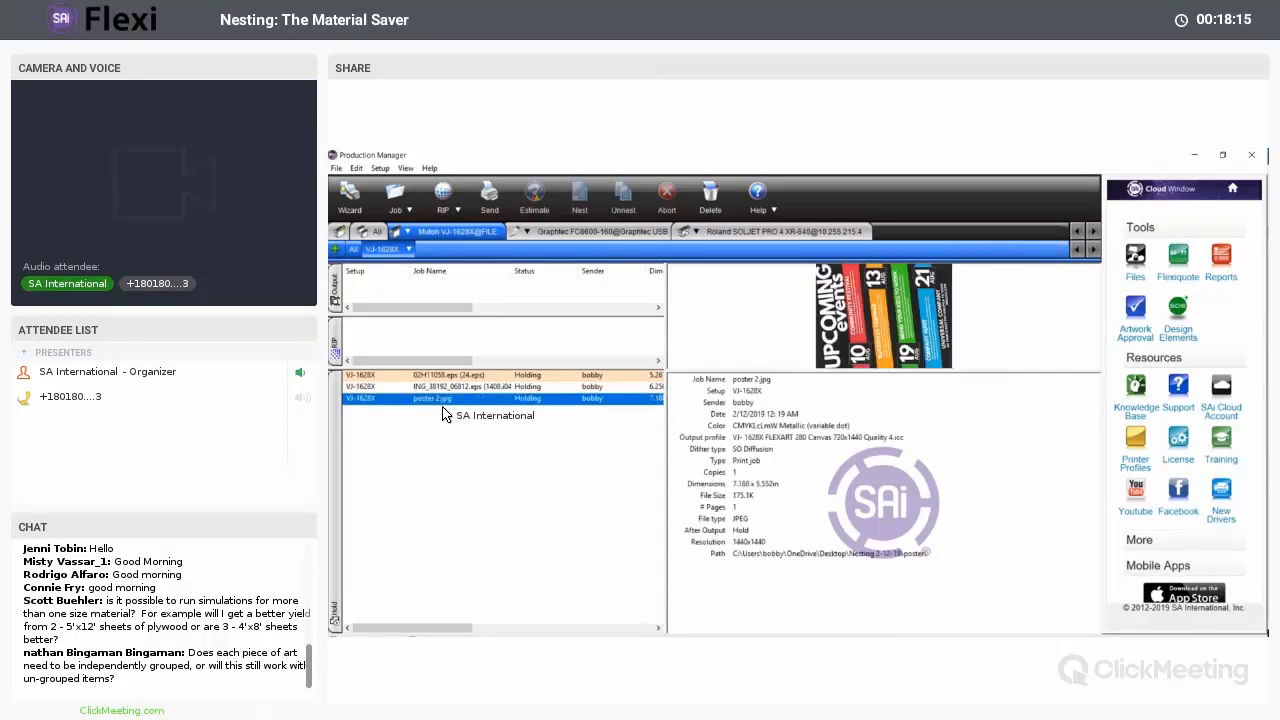
{"action": "left_click", "coordinate": [445, 375]}
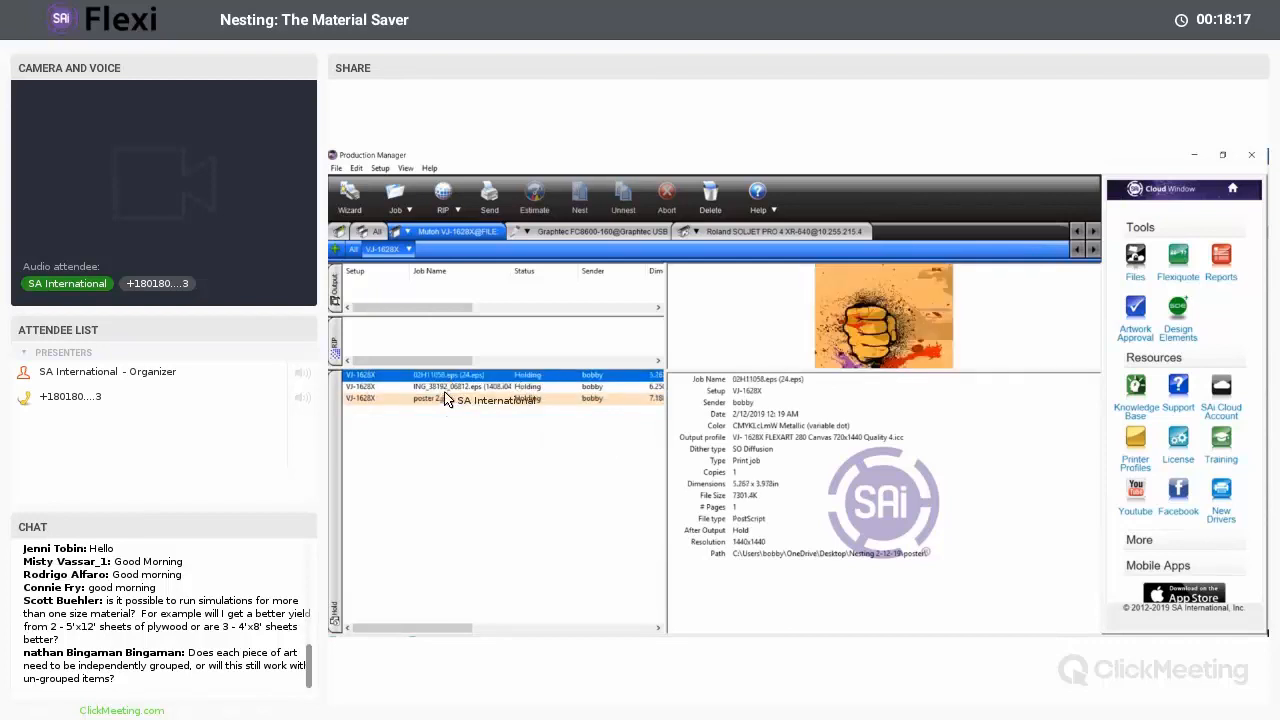
{"action": "left_click", "coordinate": [443, 400], "text": "shift"}
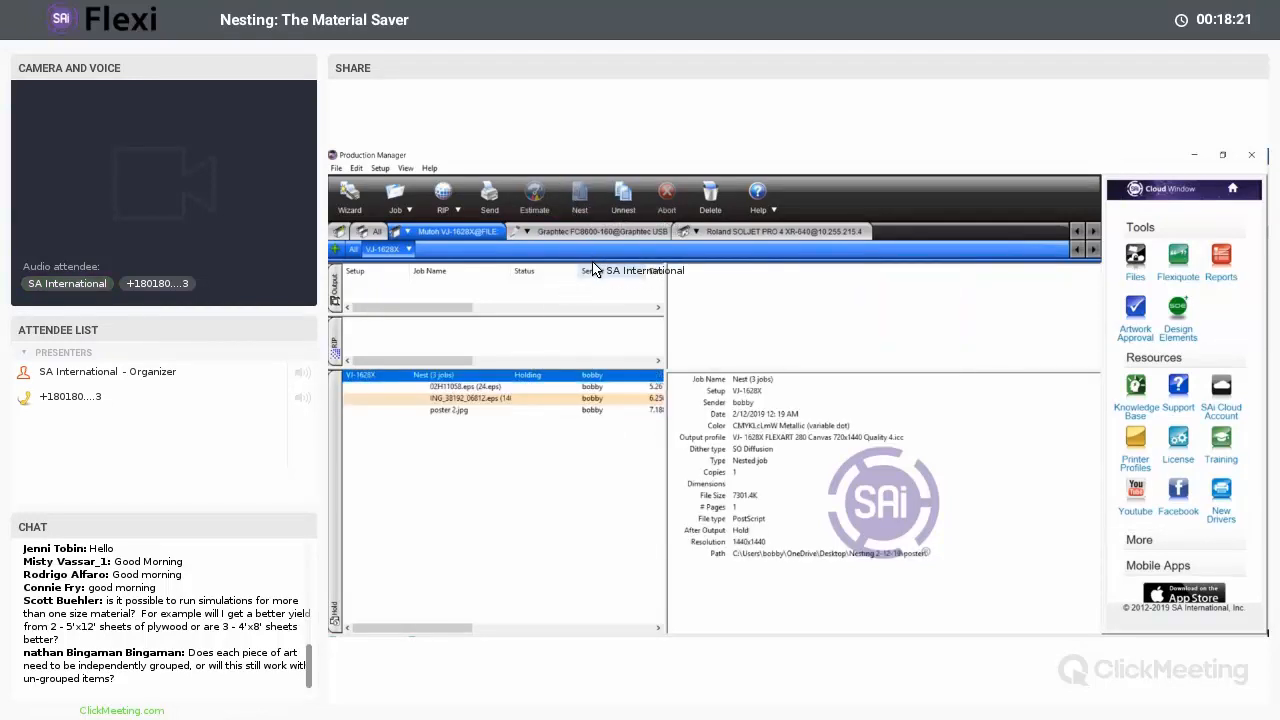
- Open the nested job's properties and enlarge the preview around its three posters
{"action": "double_click", "coordinate": [447, 385]}
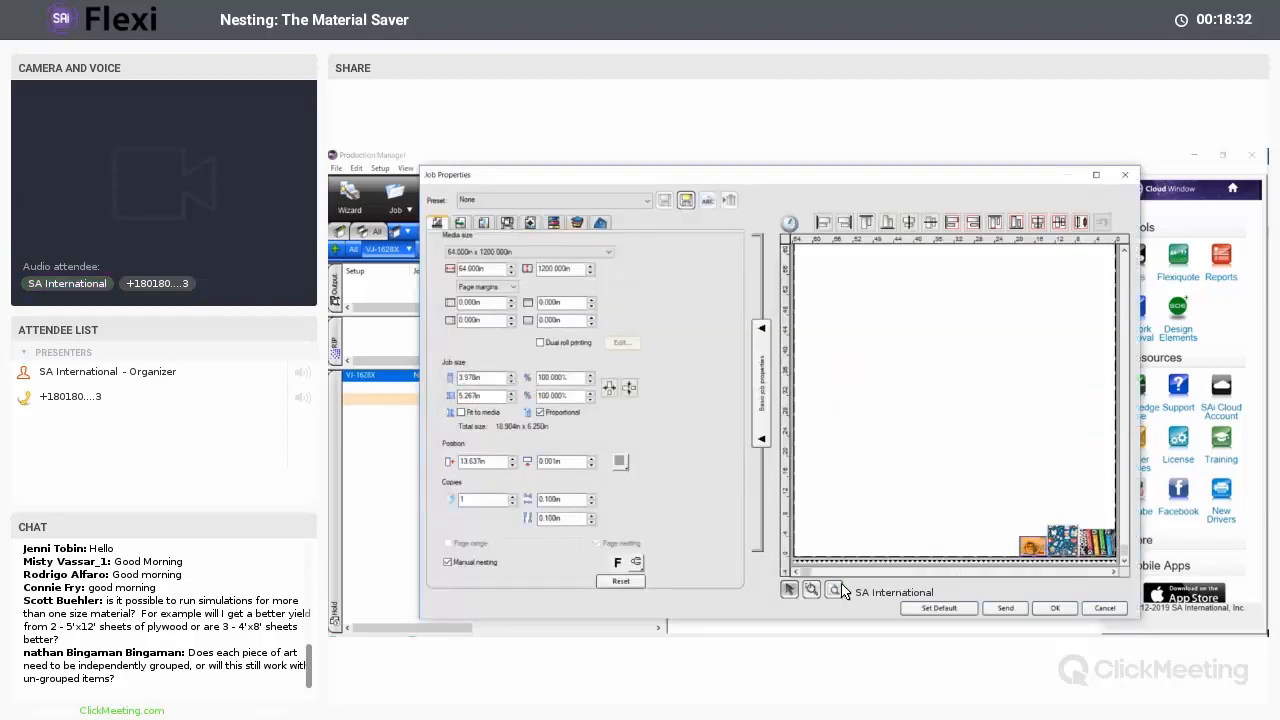
{"action": "left_click", "coordinate": [815, 589]}
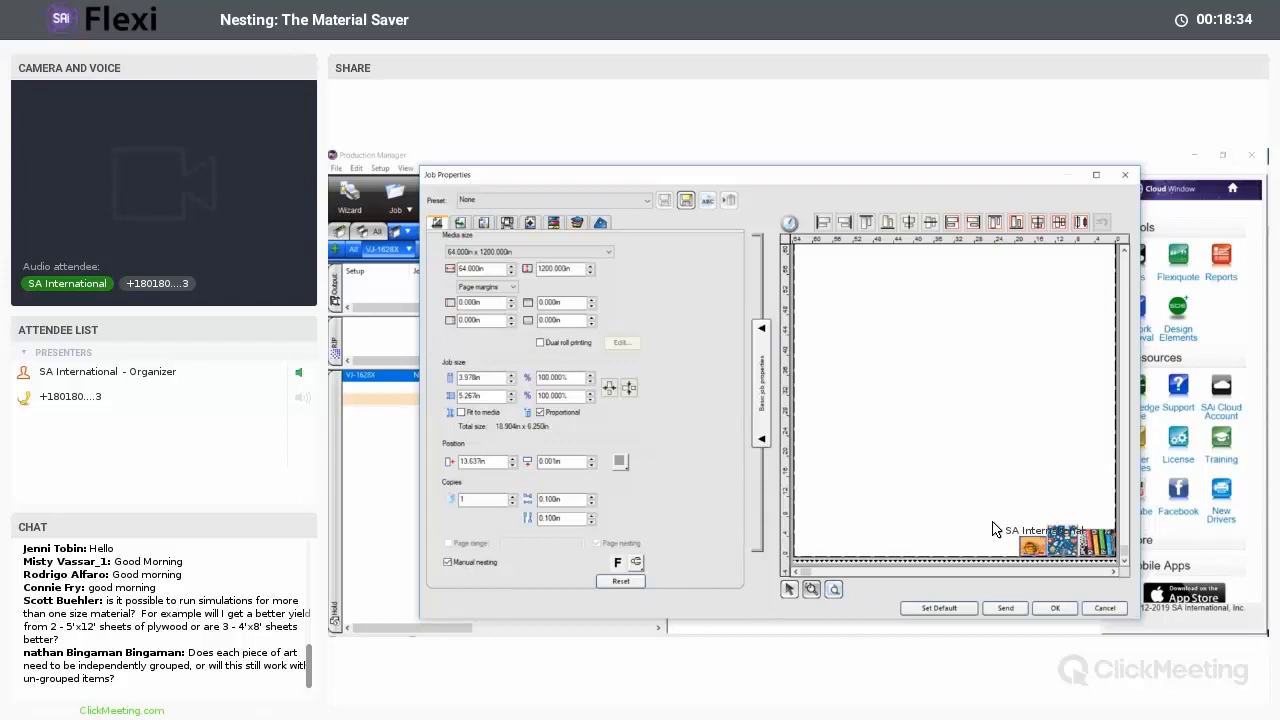
{"action": "left_click_drag", "start_coordinate": [943, 497], "coordinate": [1138, 571]}
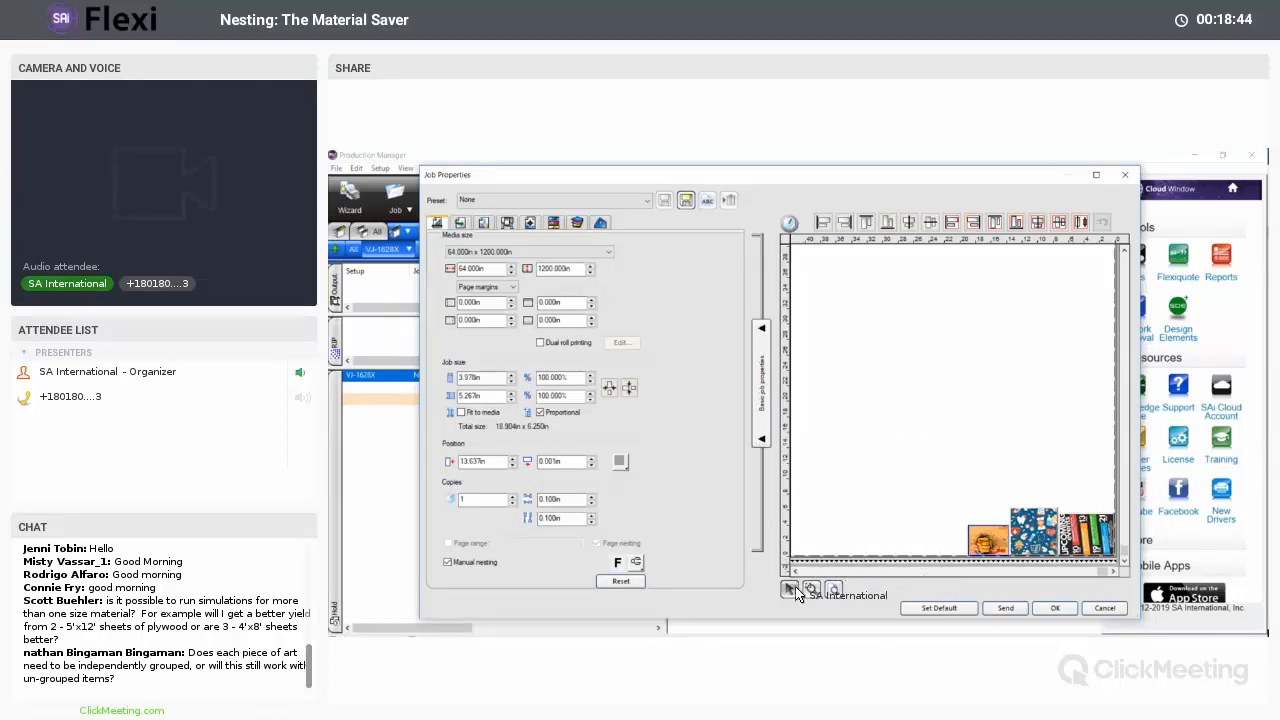
- Align the three posters on their vertical centerline as a stack and move it to about 18 in from the media's right edge
{"action": "left_click_drag", "start_coordinate": [948, 485], "coordinate": [1096, 556]}
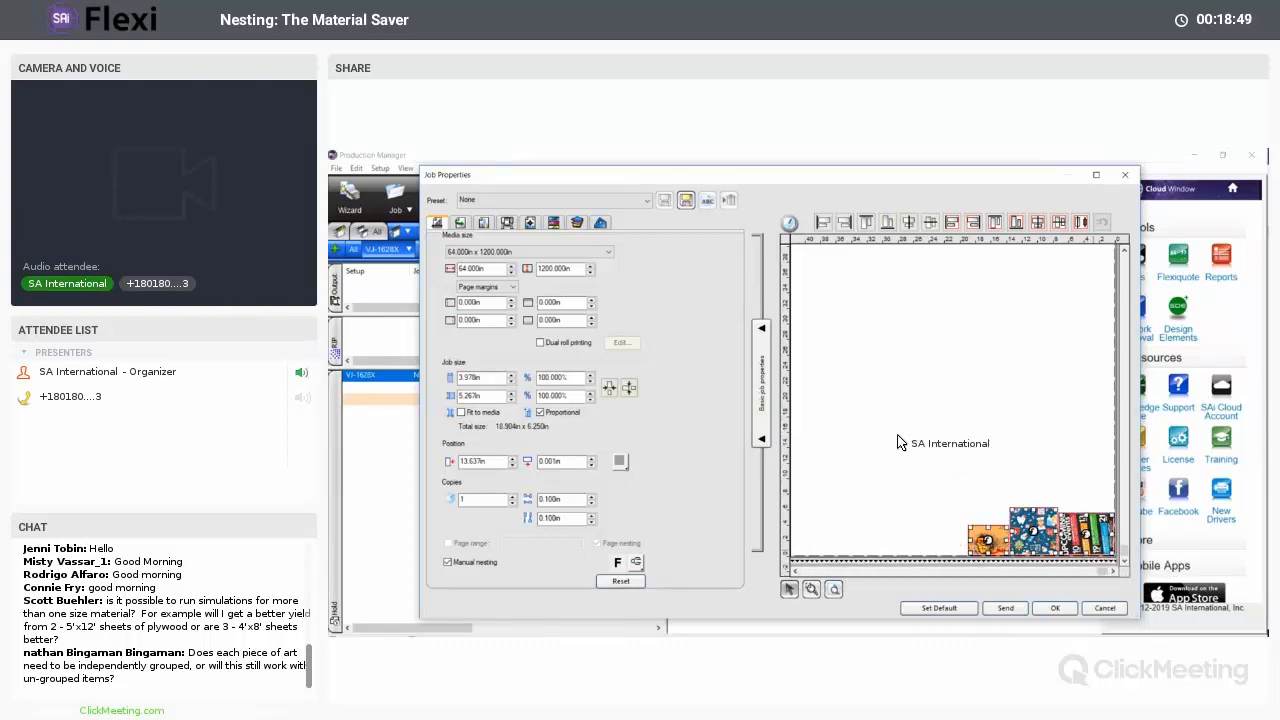
{"action": "left_click", "coordinate": [909, 224]}
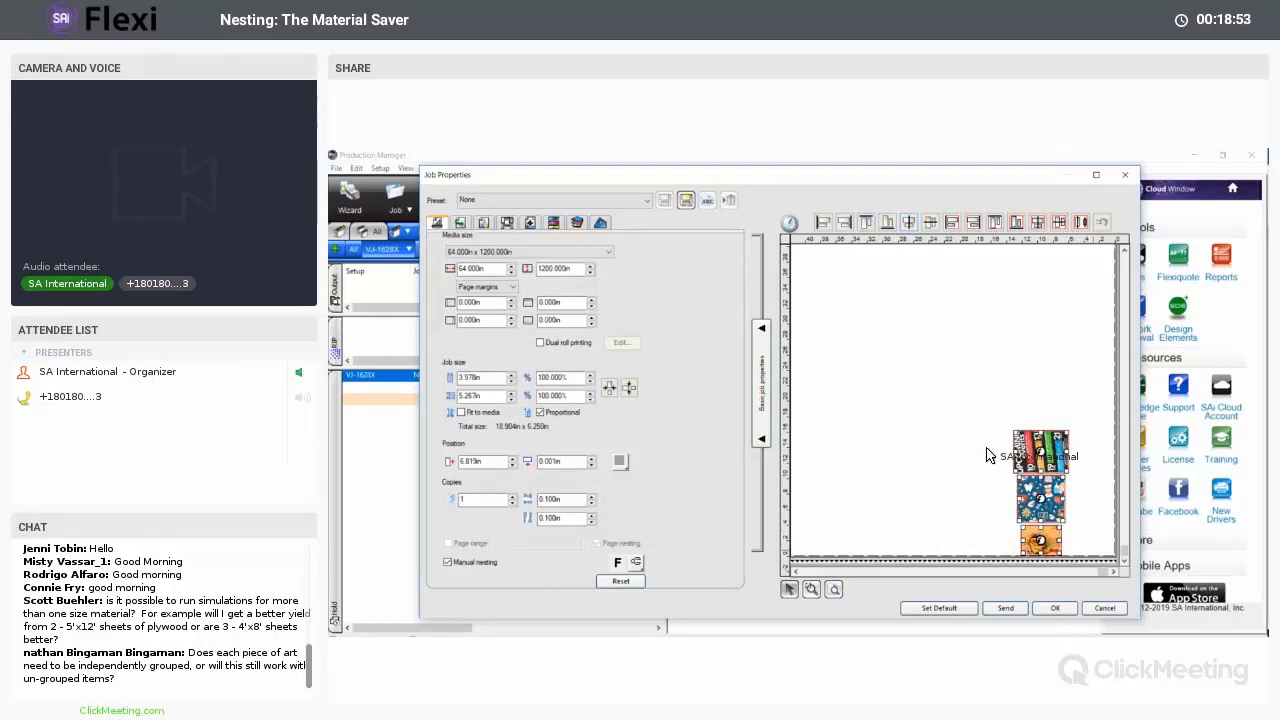
{"action": "left_click_drag", "start_coordinate": [987, 455], "coordinate": [955, 451]}
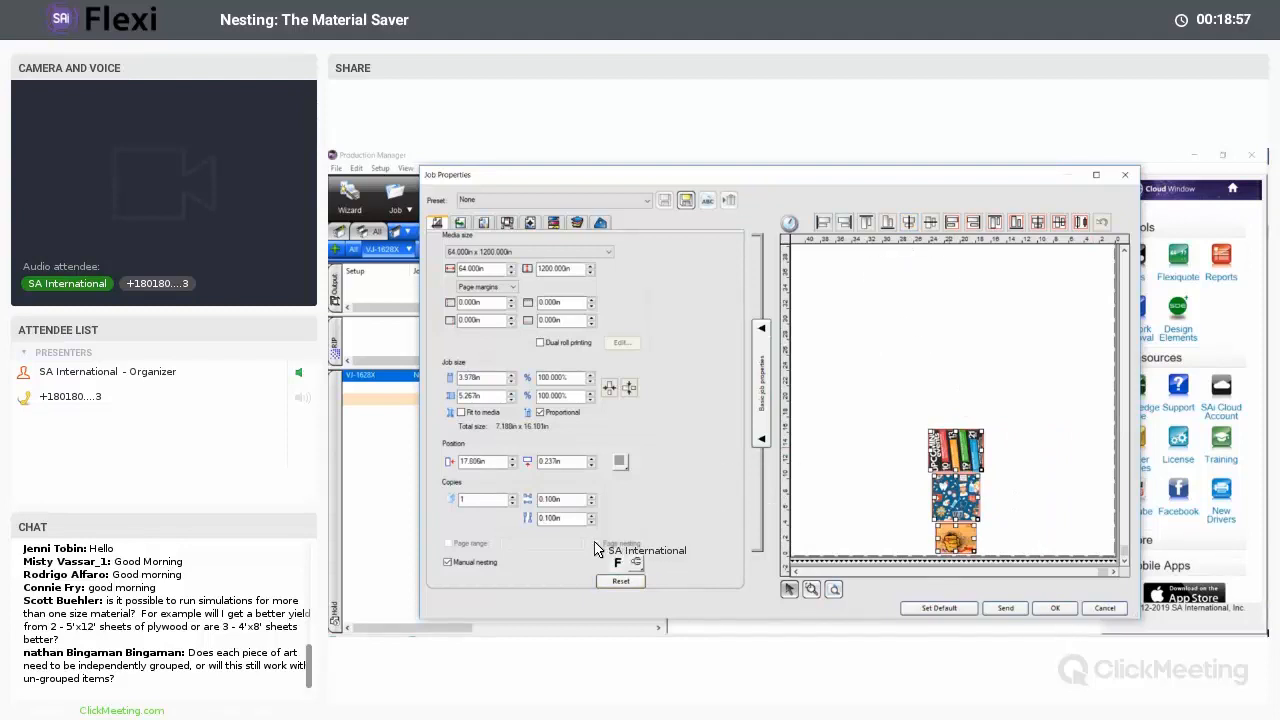
- Reset the layout by switching manual nesting off and on again, and try aligning the posters by their left edges
{"action": "left_click", "coordinate": [456, 565]}
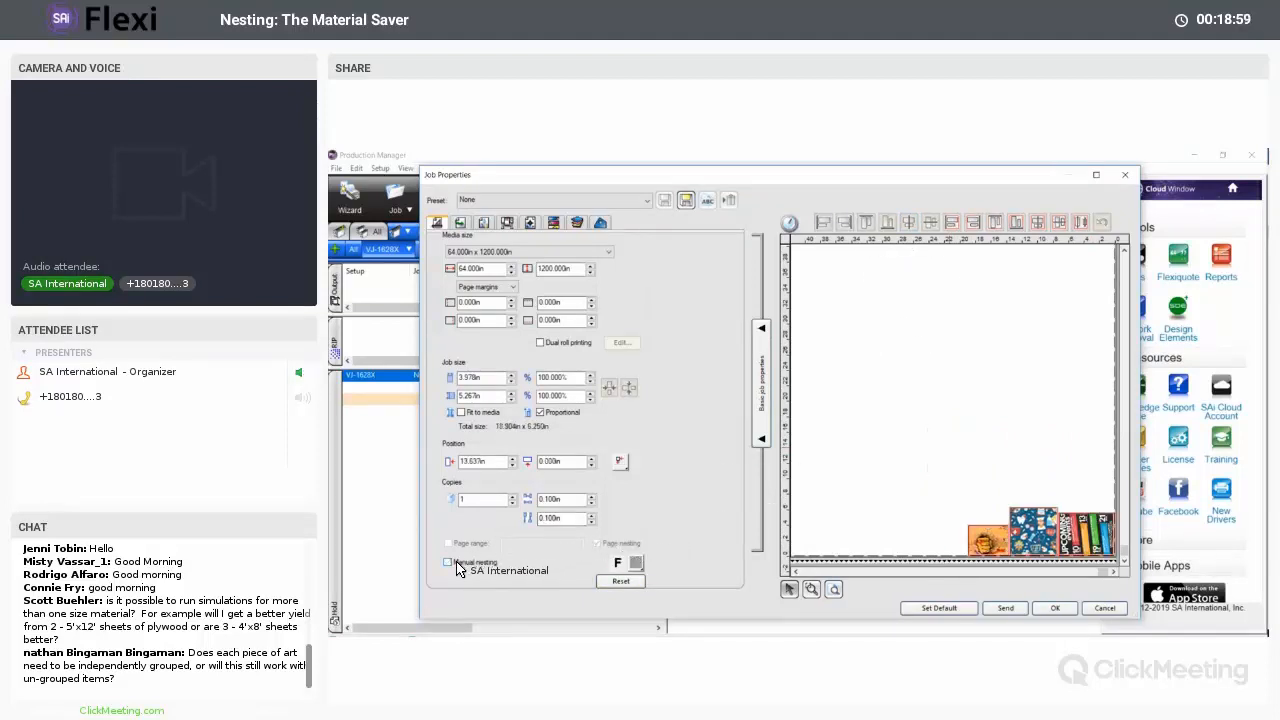
{"action": "left_click", "coordinate": [456, 565]}
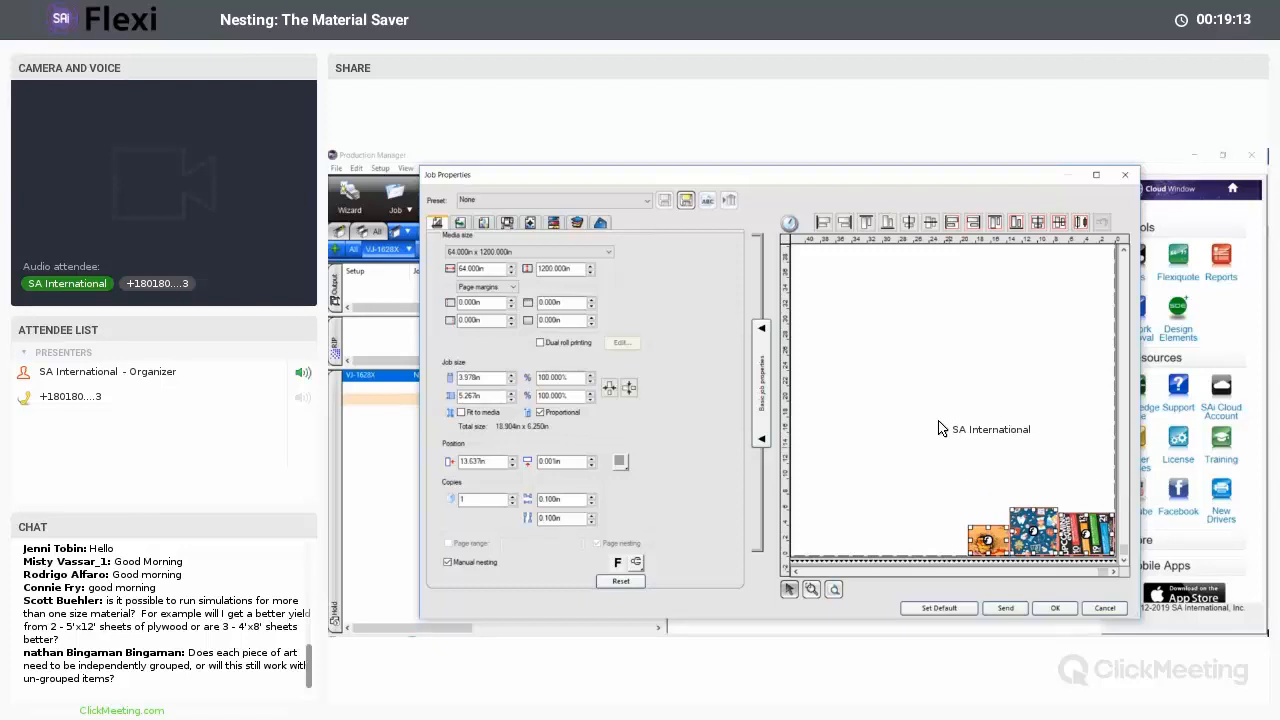
{"action": "left_click", "coordinate": [822, 224]}
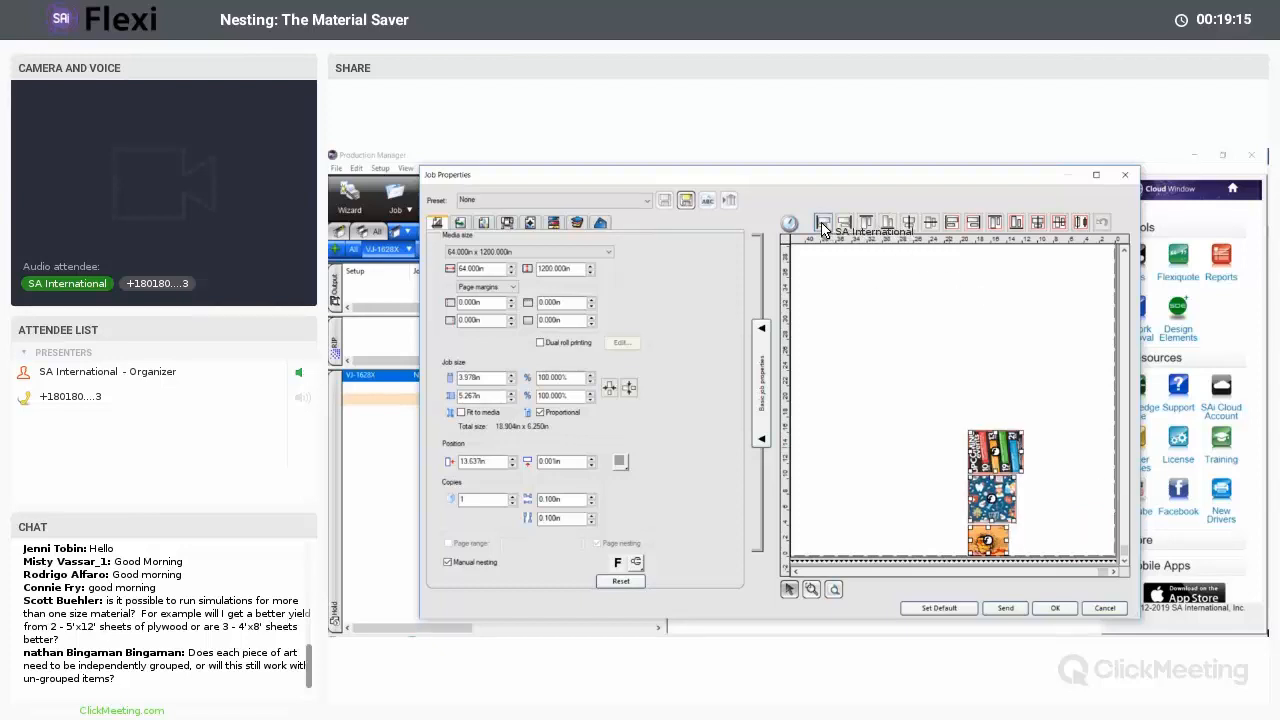
{"action": "left_click_drag", "start_coordinate": [990, 449], "coordinate": [823, 460]}
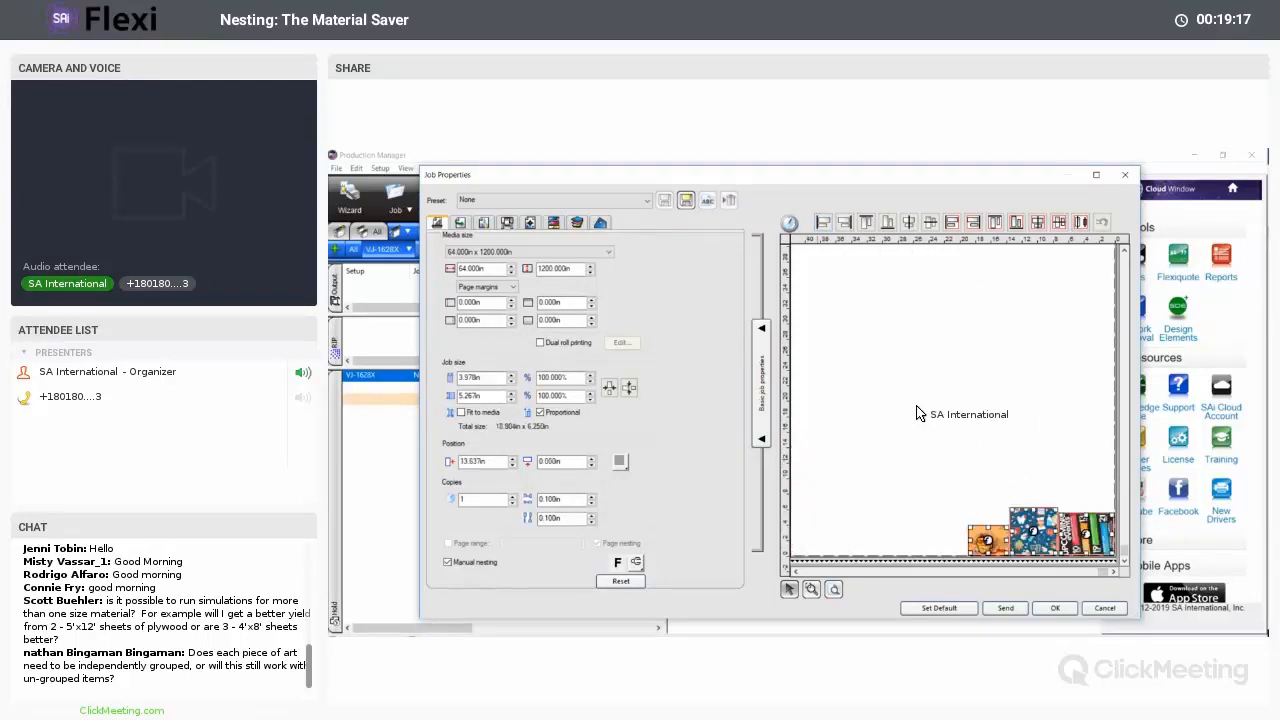
- Align the row of three posters to the left edge of the media and bring them into view in the full-width preview
{"action": "left_click", "coordinate": [952, 223]}
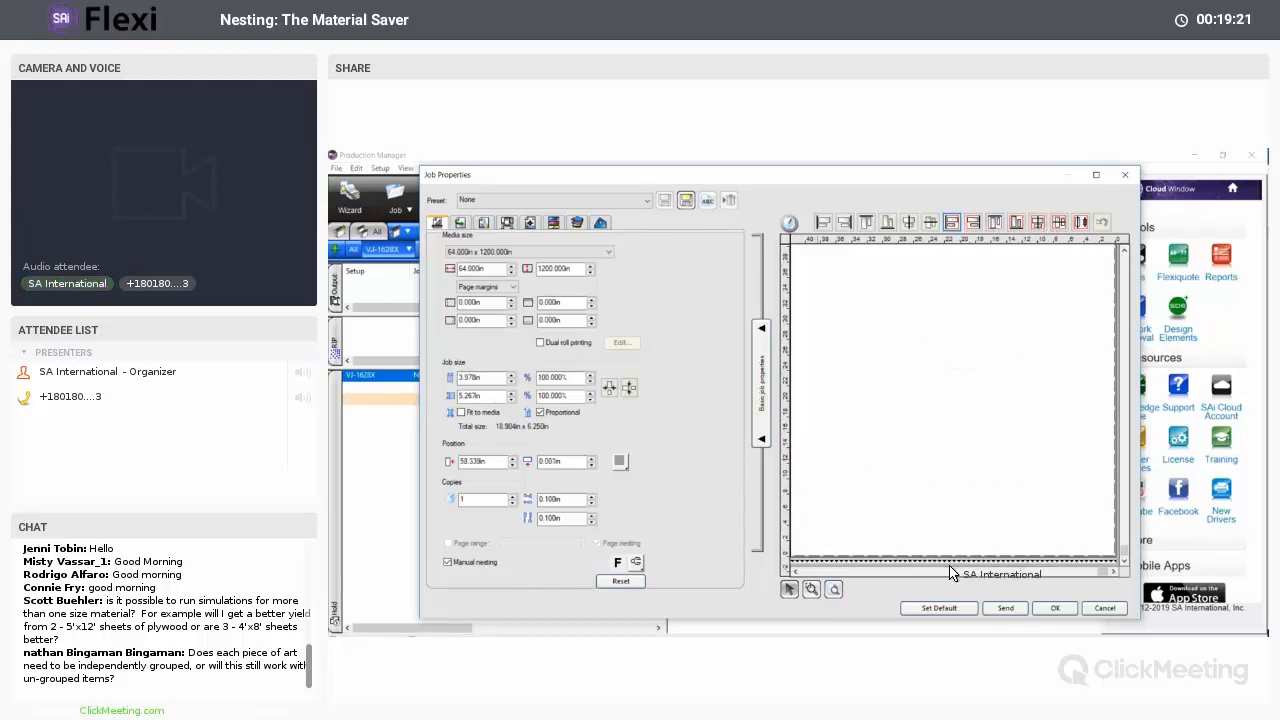
{"action": "left_click", "coordinate": [835, 590]}
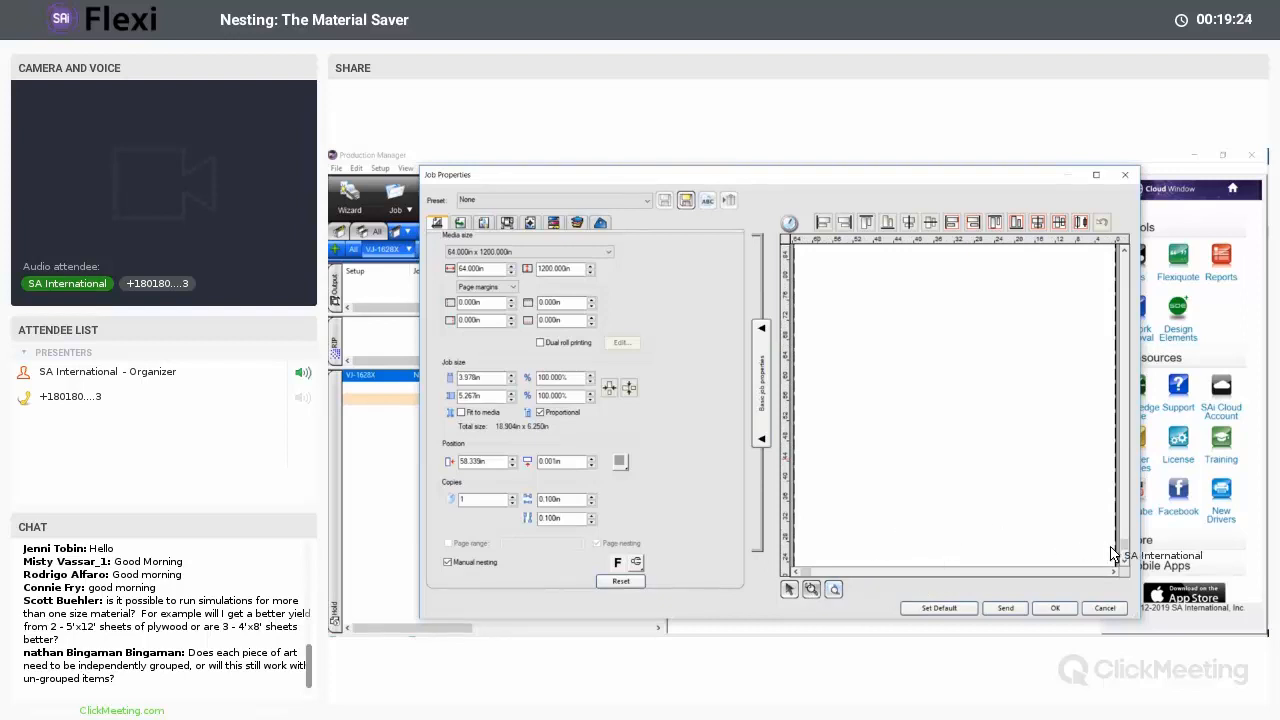
{"action": "left_click", "coordinate": [790, 589]}
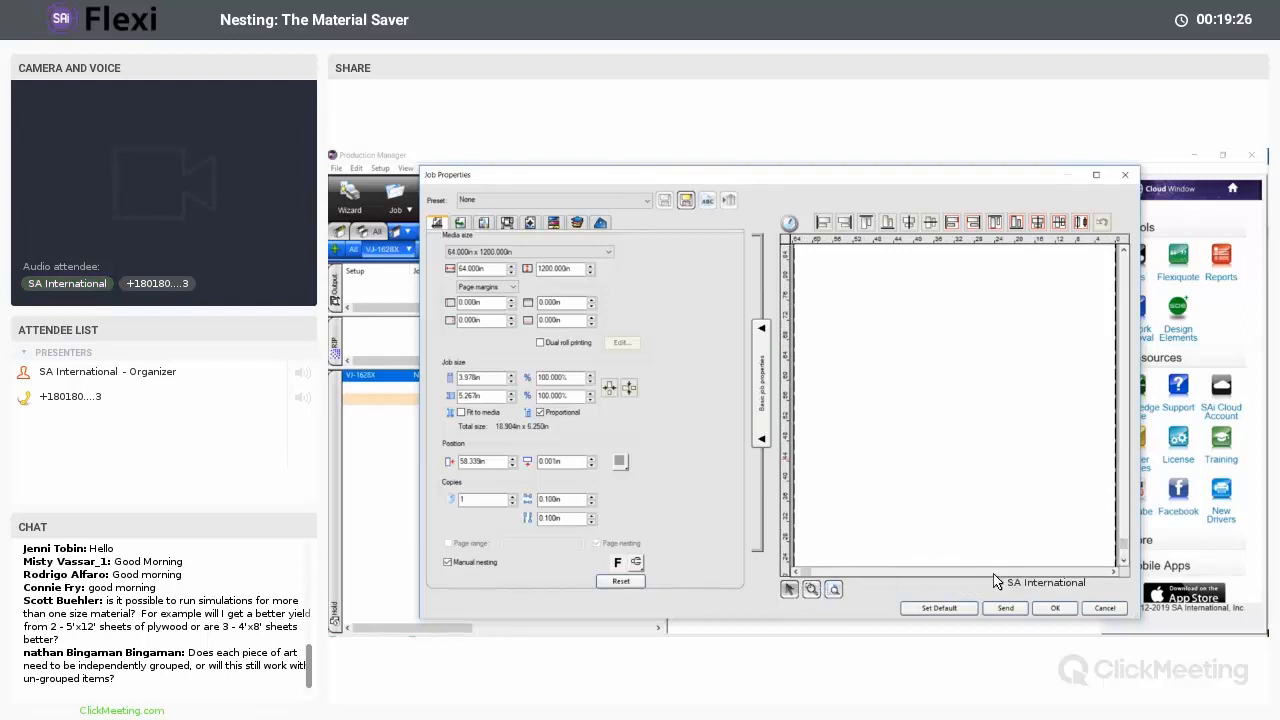
{"action": "left_click_drag", "start_coordinate": [1124, 548], "coordinate": [1124, 559]}
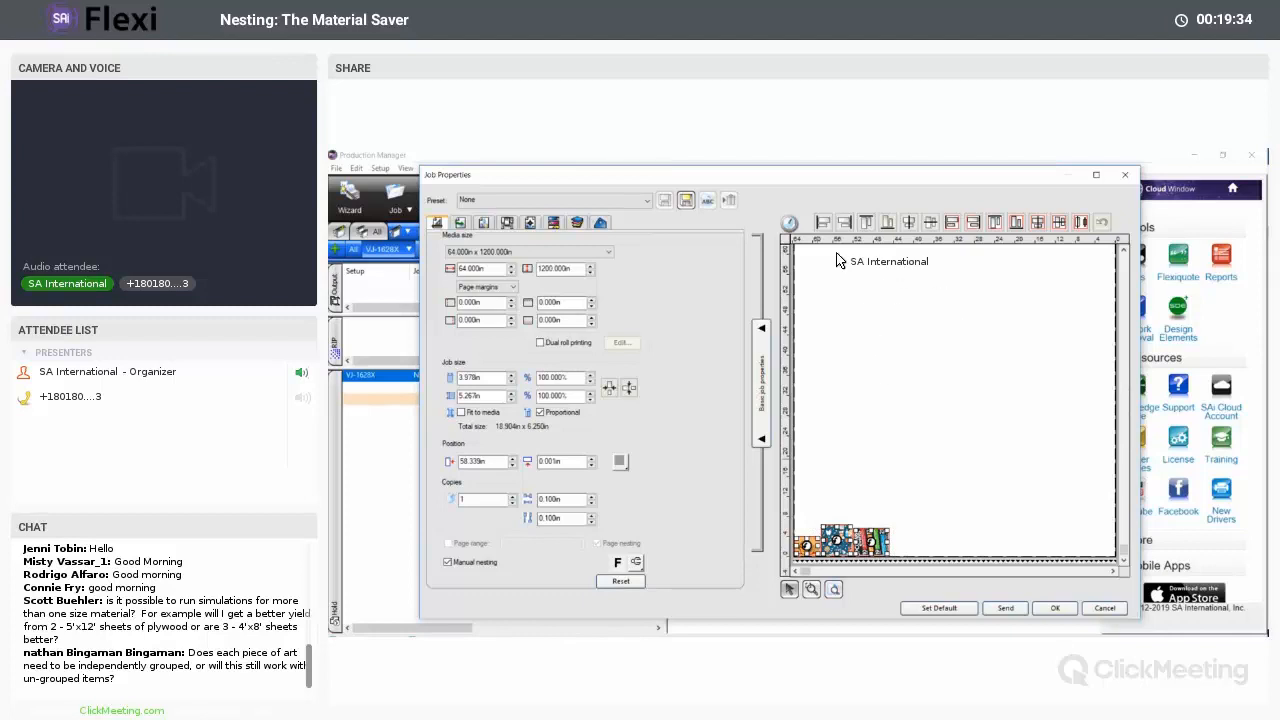
- Stack the three posters aligned by their left edges, and realign the stack by the right edges
{"action": "left_click", "coordinate": [825, 226]}
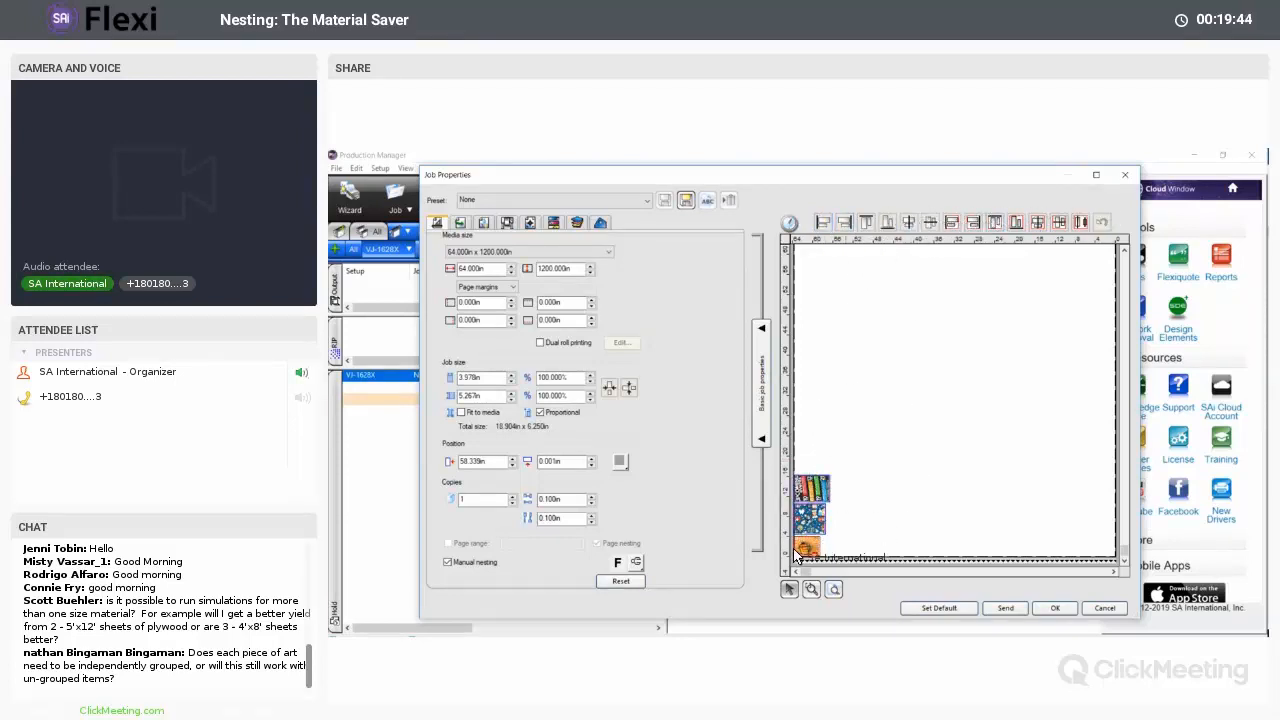
{"action": "left_click_drag", "start_coordinate": [793, 554], "coordinate": [821, 462]}
{"action": "left_click", "coordinate": [845, 223]}
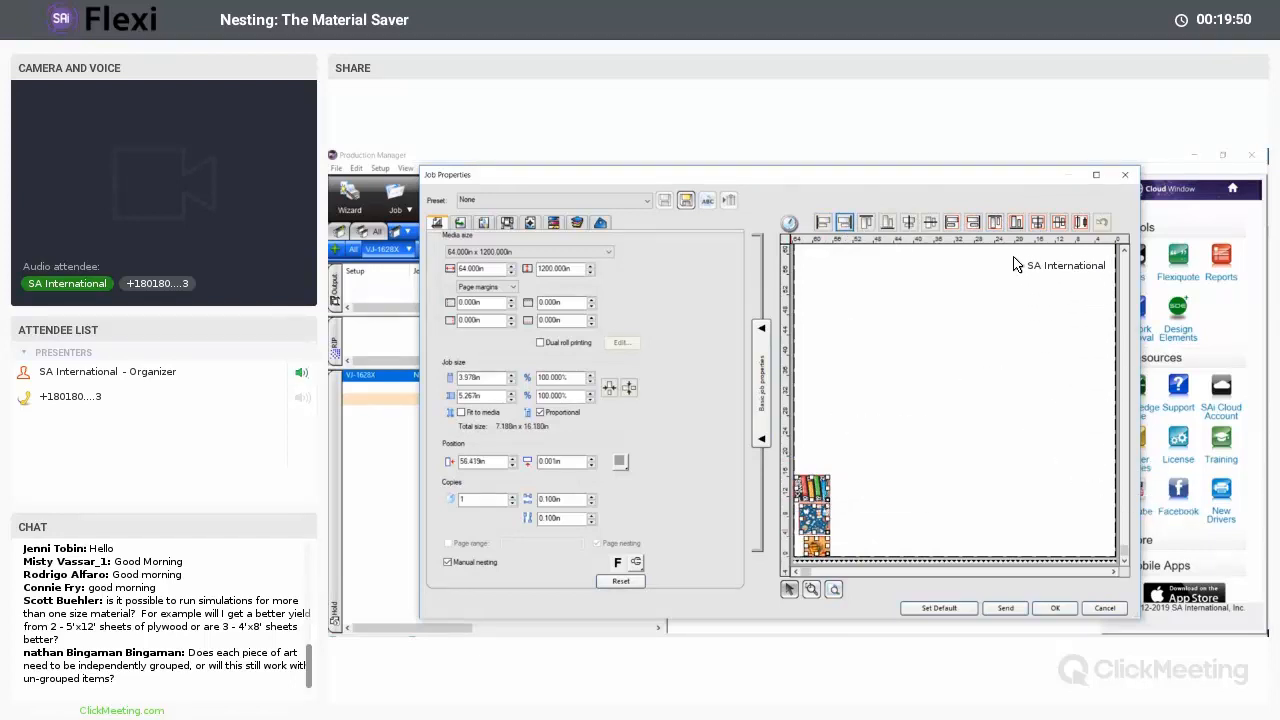
- Align the poster stack to the right edge of the media and center it along the media's length
{"action": "left_click", "coordinate": [972, 222]}
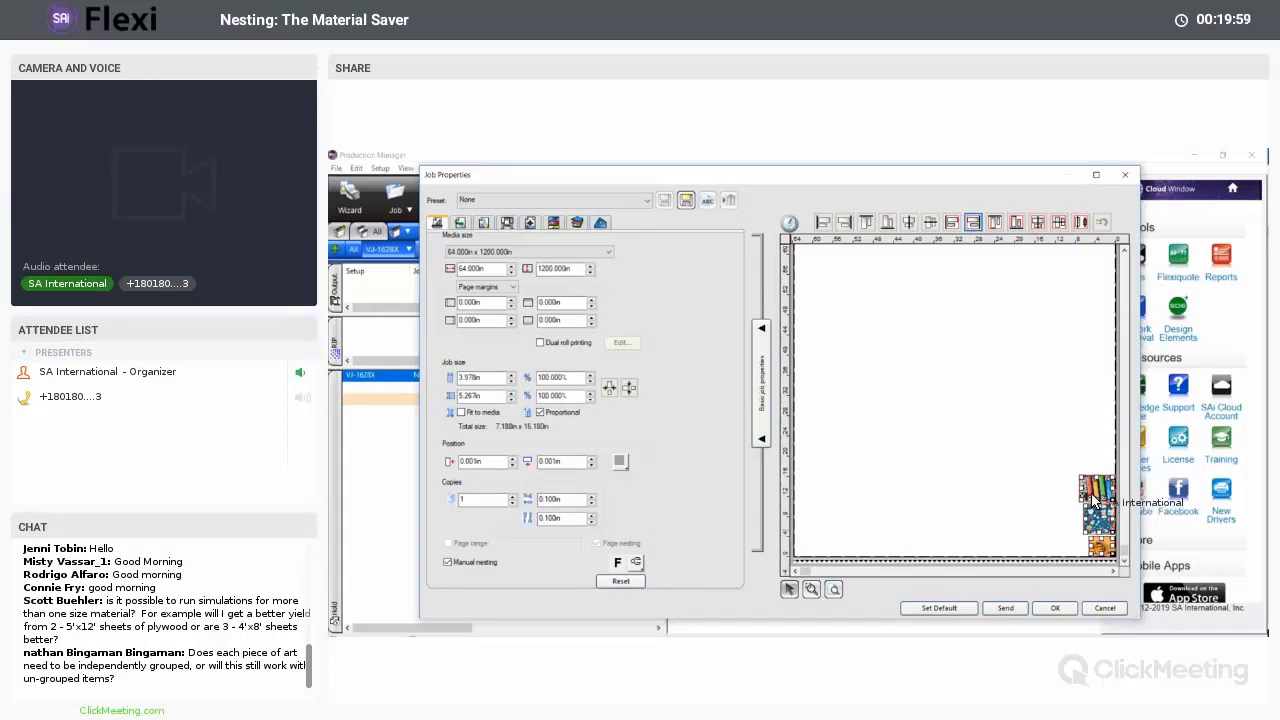
{"action": "left_click", "coordinate": [1060, 226]}
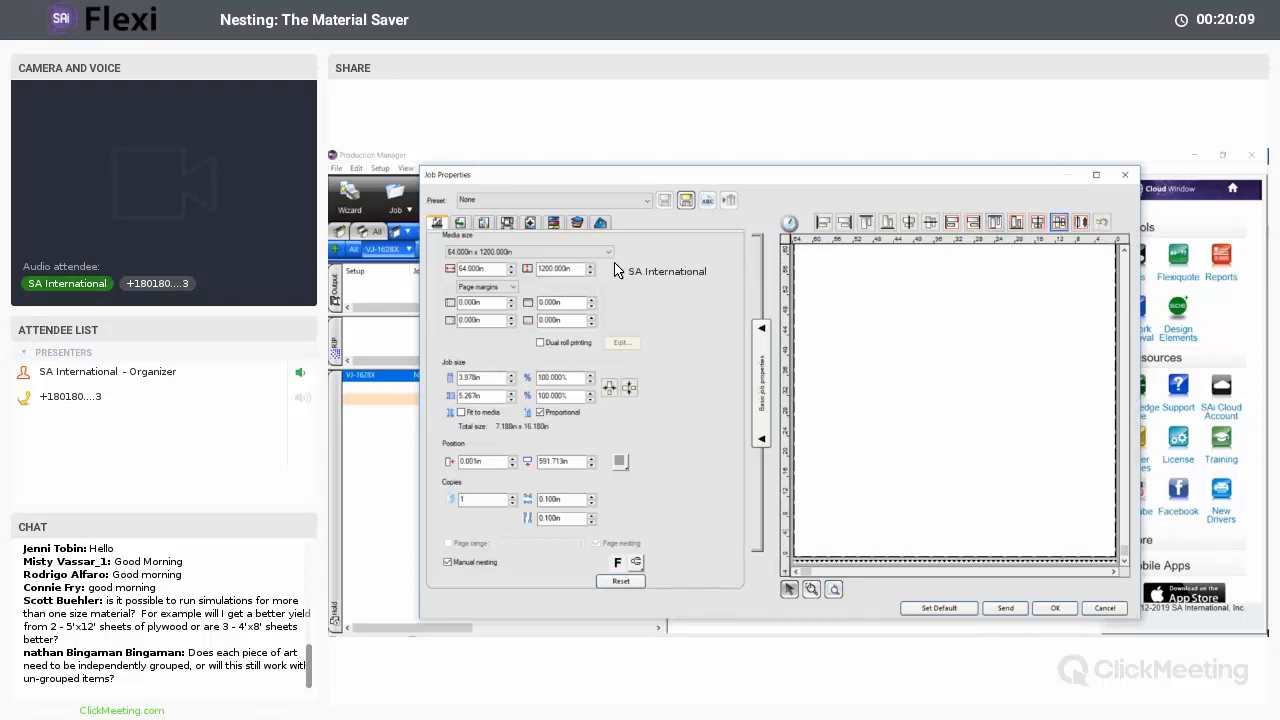
- Turn off manual nesting to return the three posters to the automatic layout
{"action": "double_click", "coordinate": [563, 270]}
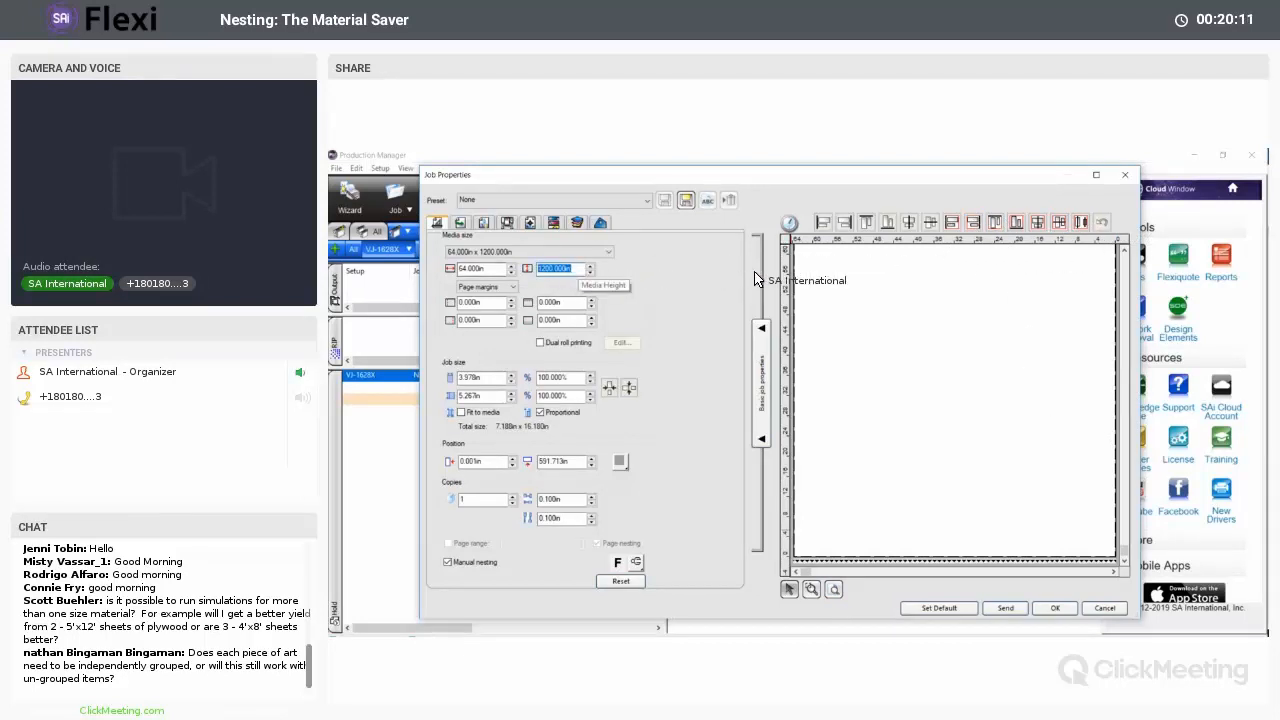
{"action": "left_click", "coordinate": [459, 562]}
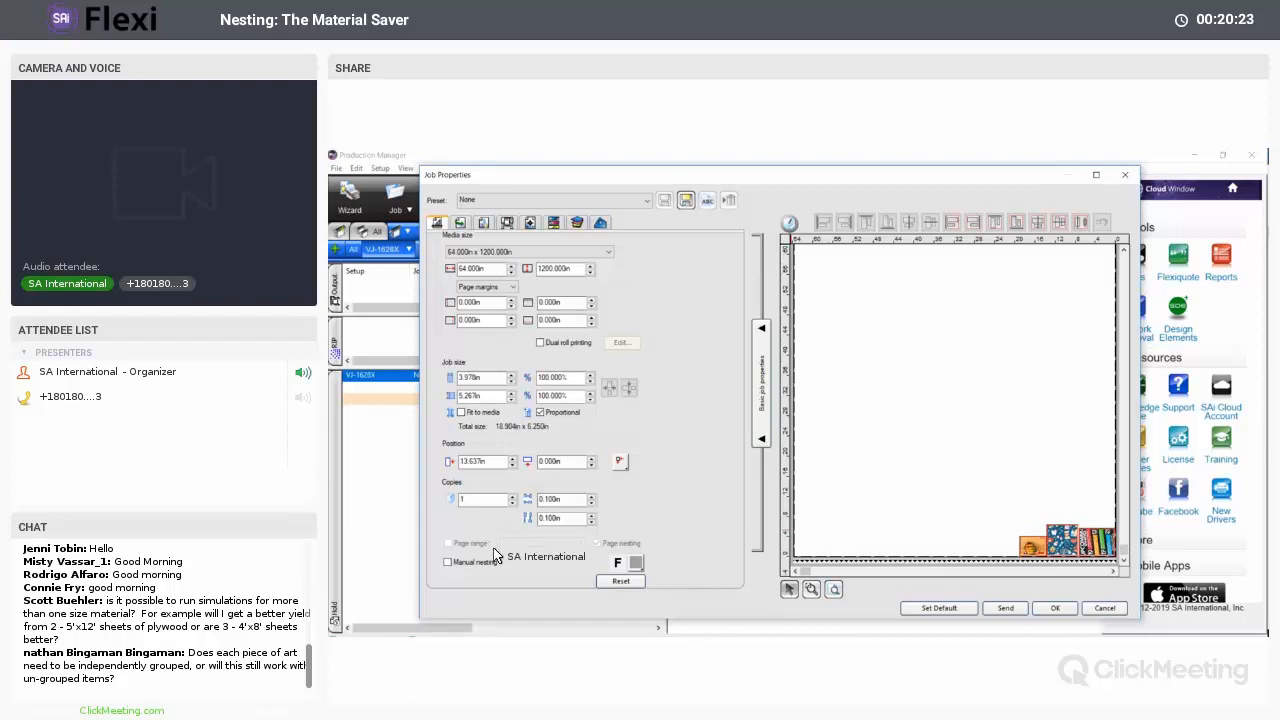
- Turn on manual nesting and spread the three posters apart on the media
{"action": "left_click", "coordinate": [448, 563]}
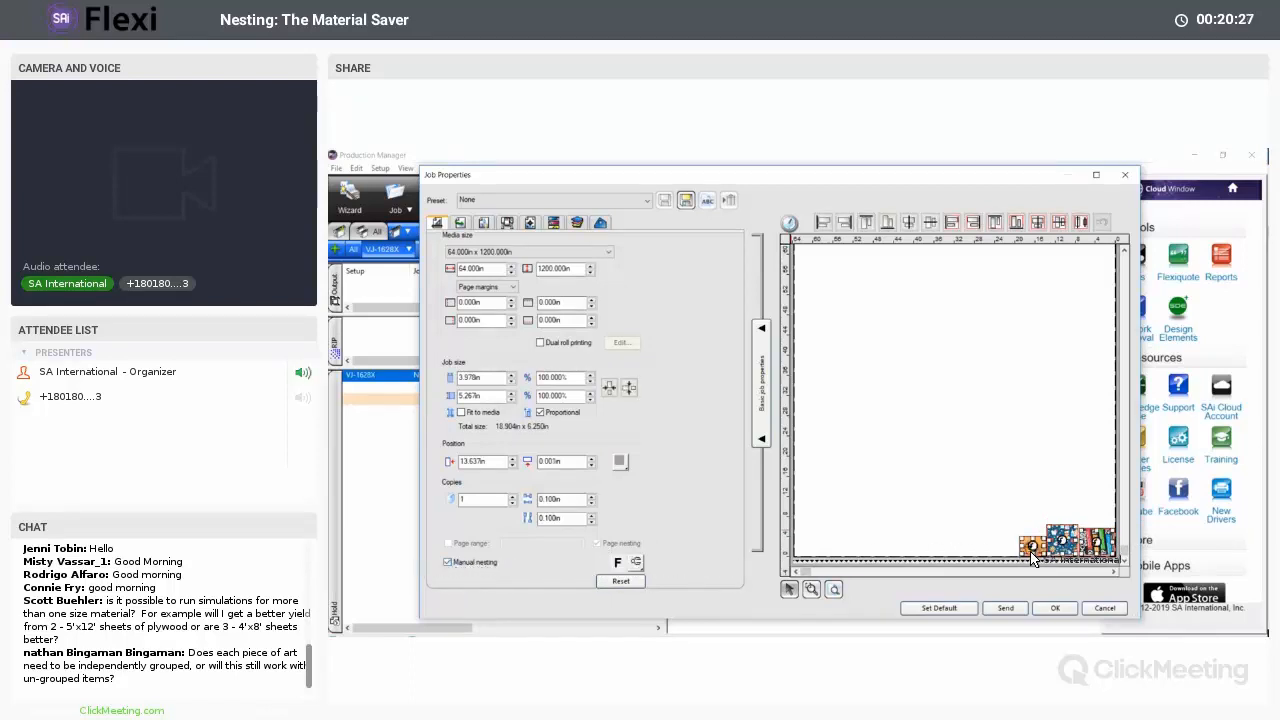
{"action": "left_click_drag", "start_coordinate": [1022, 550], "coordinate": [954, 468]}
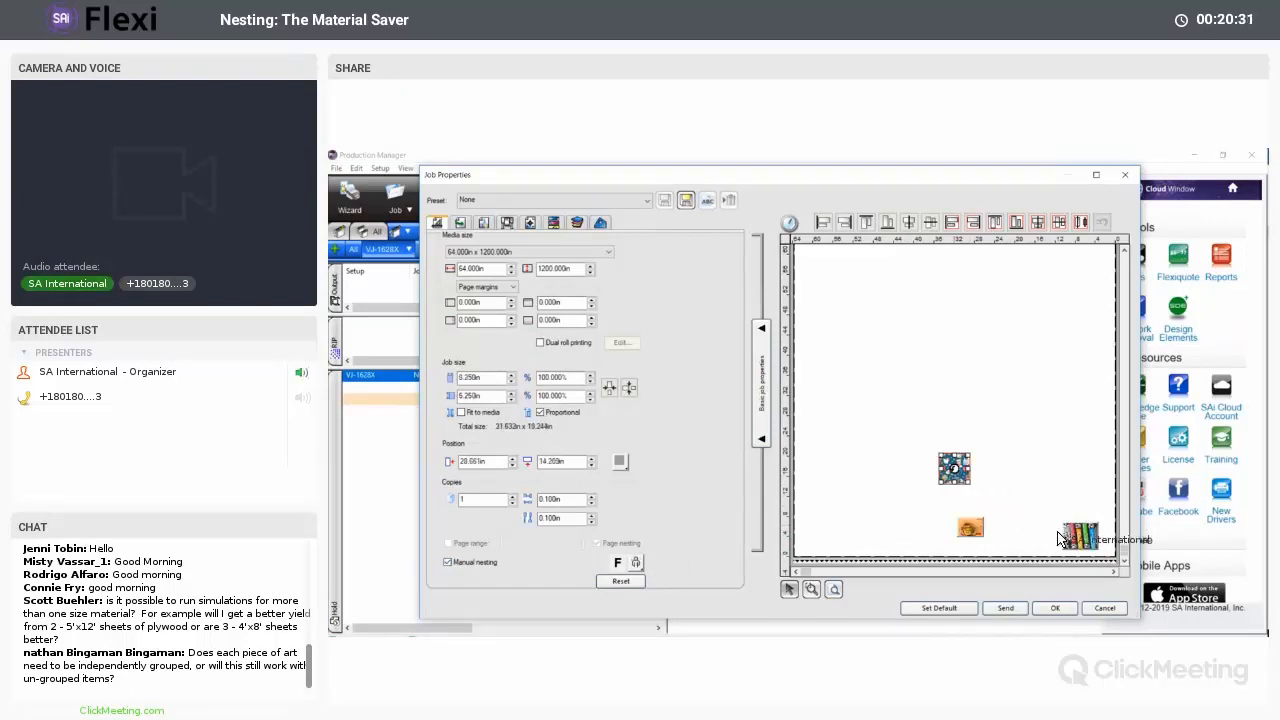
{"action": "left_click_drag", "start_coordinate": [1080, 535], "coordinate": [1070, 490]}
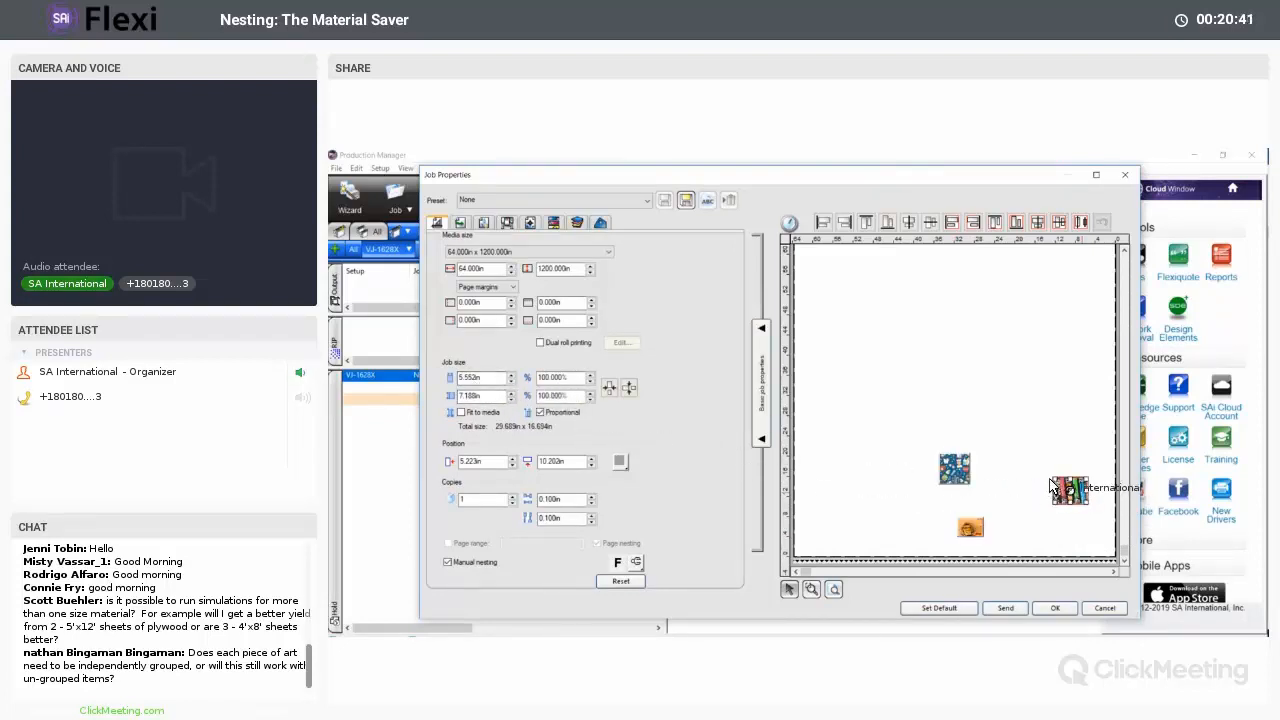
- Scale the Upcoming Events poster proportionally to about 218% and rotate it a quarter turn, placing it near the media's lower edge
{"action": "left_click_drag", "start_coordinate": [1054, 478], "coordinate": [1008, 443]}
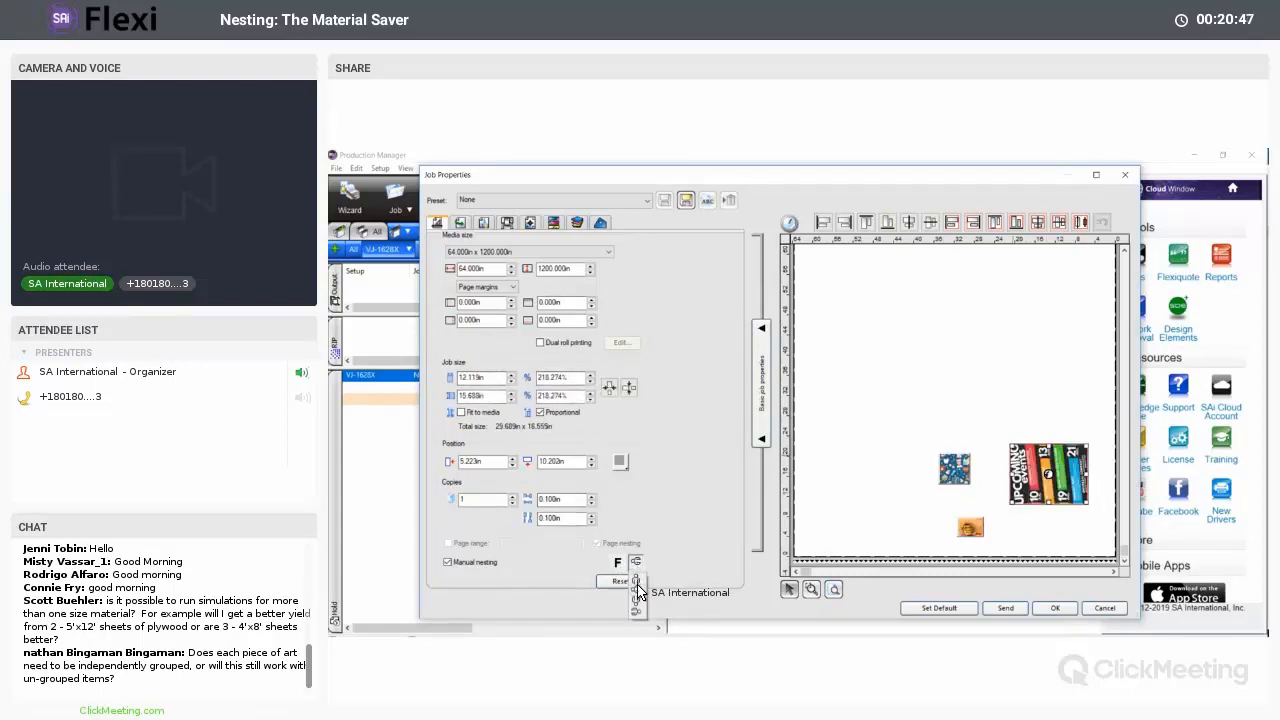
{"action": "left_click", "coordinate": [636, 563]}
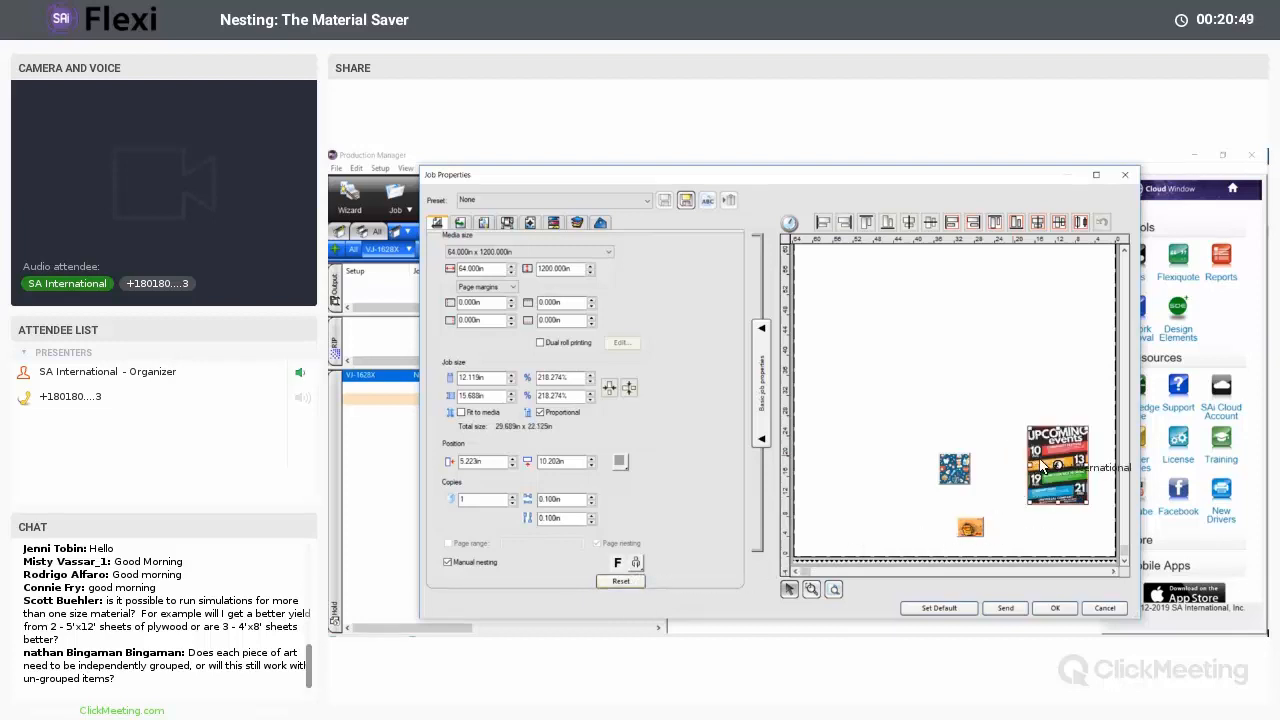
{"action": "left_click_drag", "start_coordinate": [1040, 477], "coordinate": [1030, 513]}
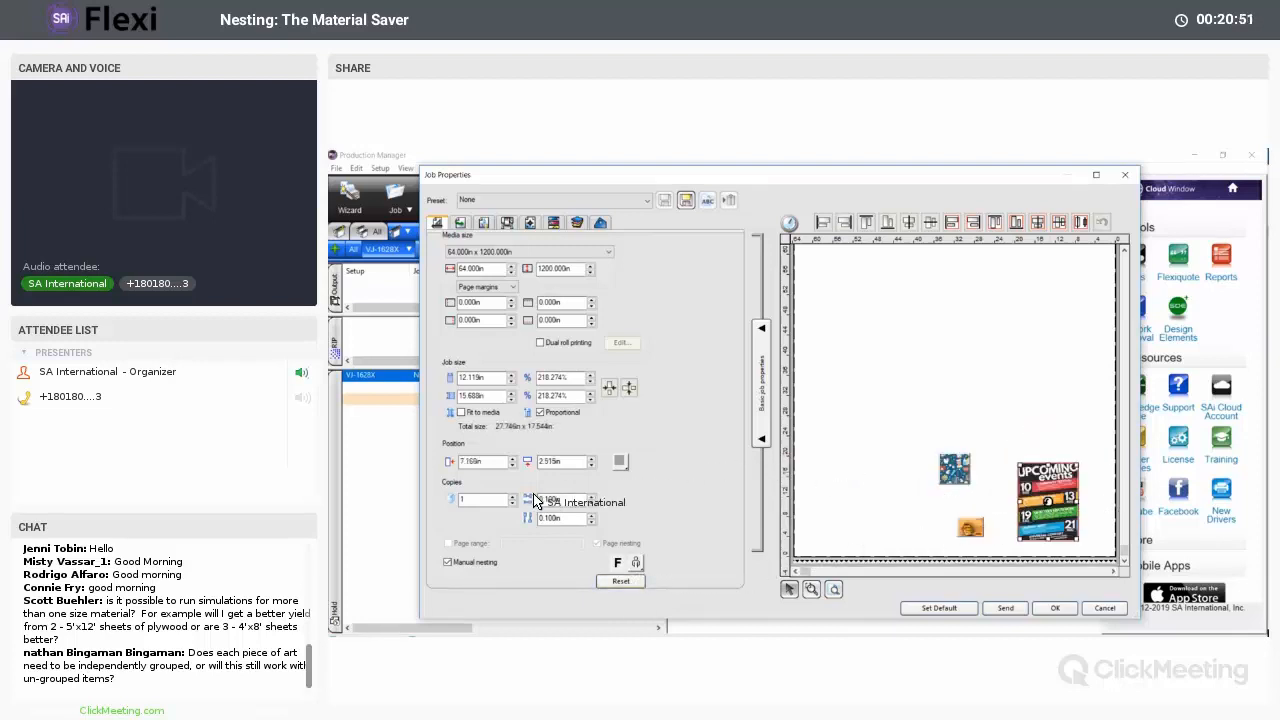
- Set the Upcoming Events poster to 6 copies and shift one end copy slightly upward out of its row
{"action": "left_click", "coordinate": [513, 496]}
{"action": "left_click", "coordinate": [513, 497]}
{"action": "left_click", "coordinate": [513, 497]}
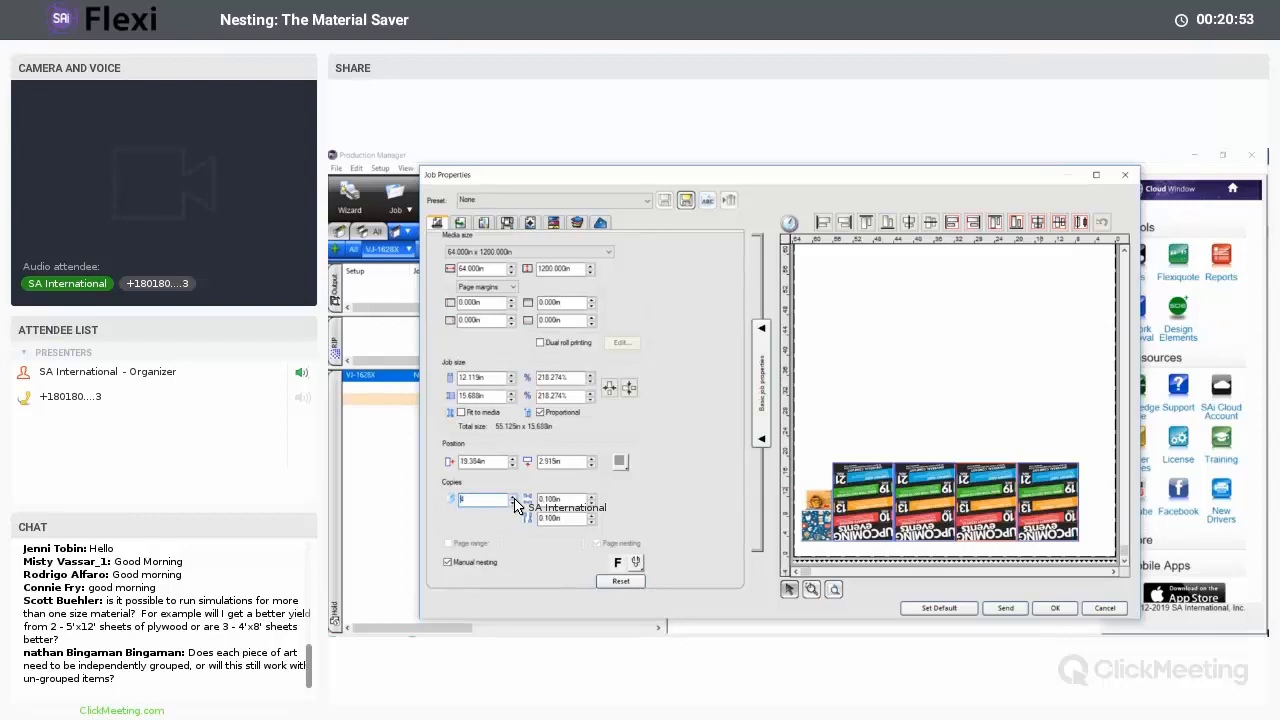
{"action": "left_click", "coordinate": [513, 497]}
{"action": "left_click", "coordinate": [513, 497]}
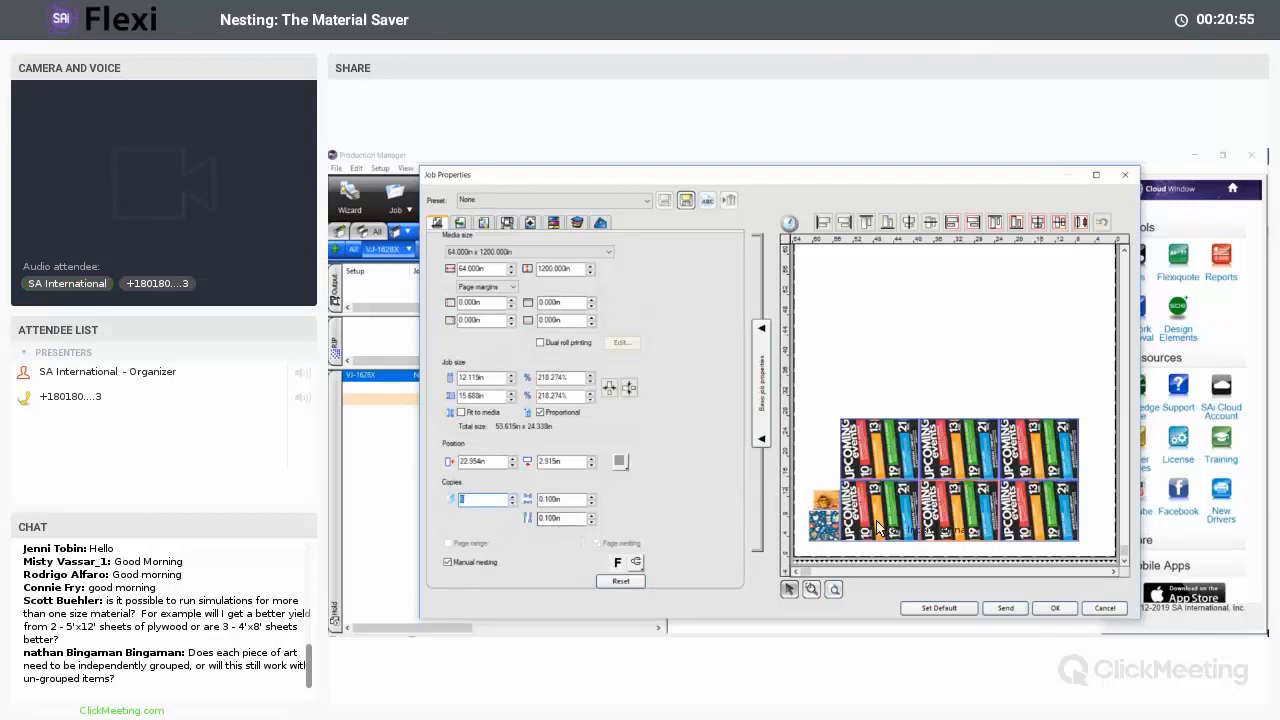
{"action": "mouse_move", "coordinate": [898, 464]}
{"action": "left_mouse_down"}
{"action": "mouse_move", "coordinate": [933, 467]}
{"action": "mouse_move", "coordinate": [913, 459]}
{"action": "left_mouse_up"}
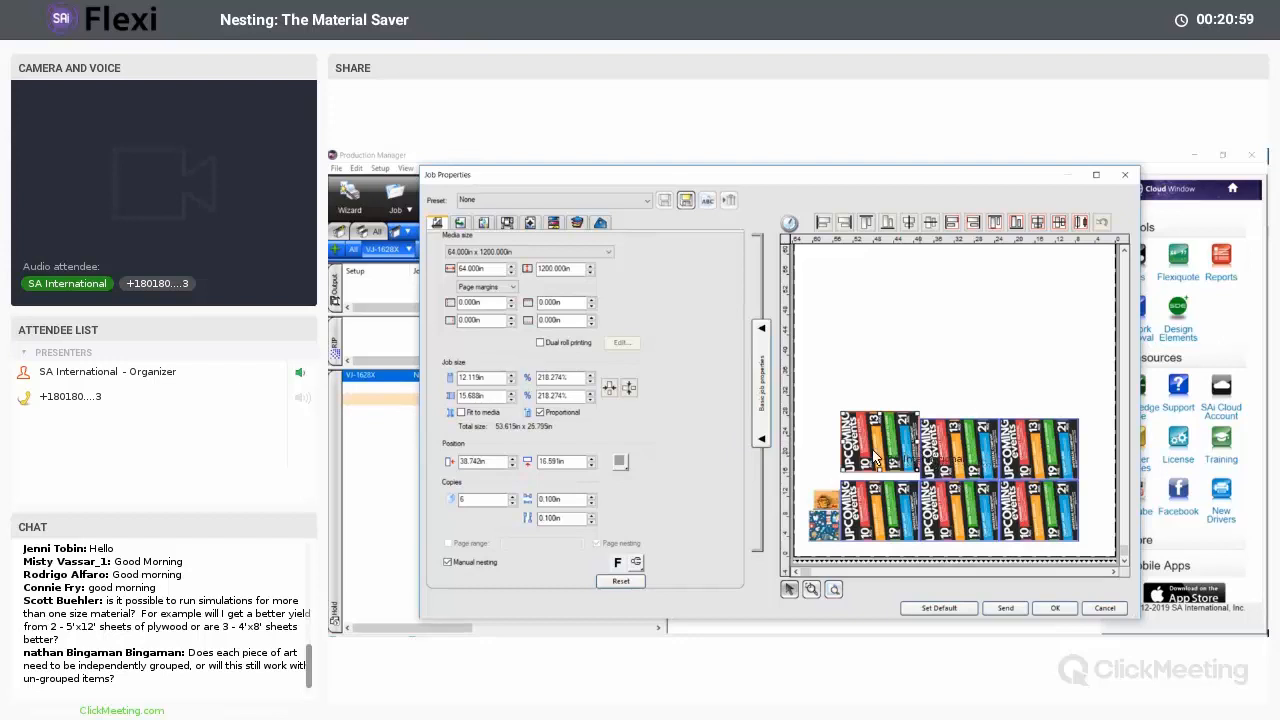
- Increase the Upcoming Events poster to 9 copies
{"action": "left_click", "coordinate": [514, 498]}
{"action": "left_click", "coordinate": [514, 498]}
{"action": "left_click", "coordinate": [514, 498]}
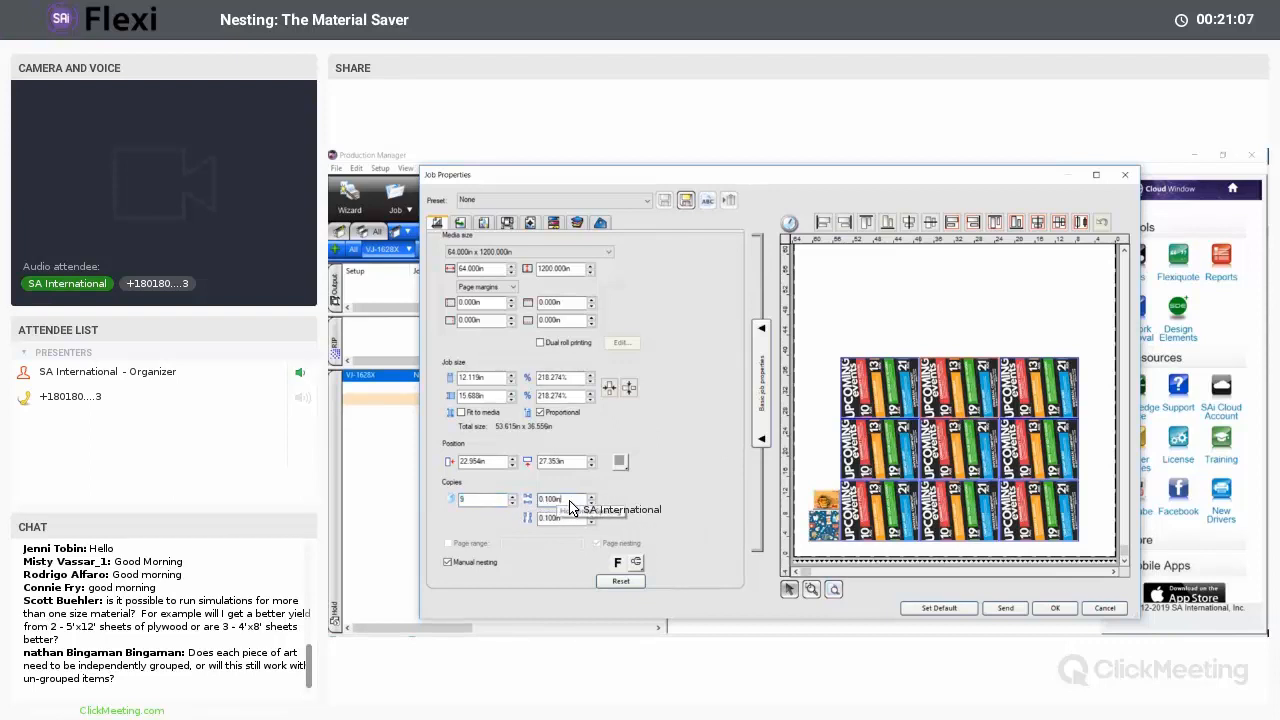
- Increase the copies of the small orange fist poster step by step so they fill in around the Upcoming Events posters
{"action": "left_click", "coordinate": [827, 503]}
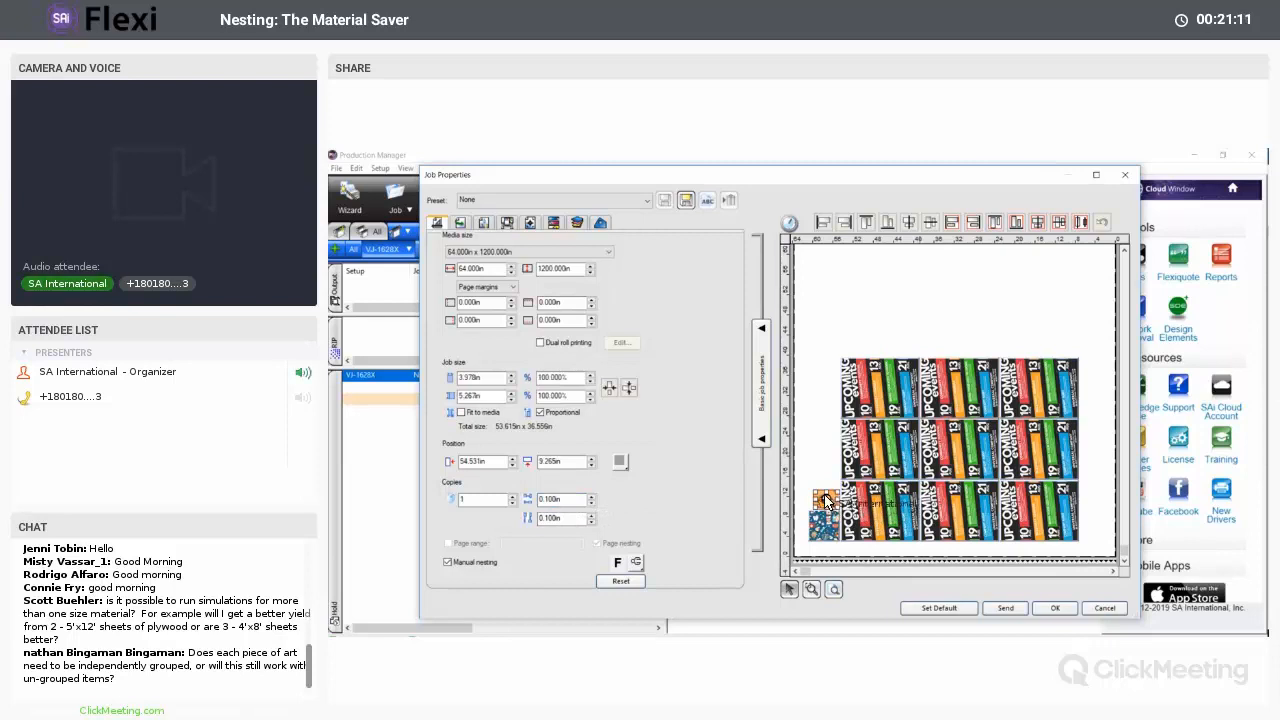
{"action": "left_click", "coordinate": [513, 497]}
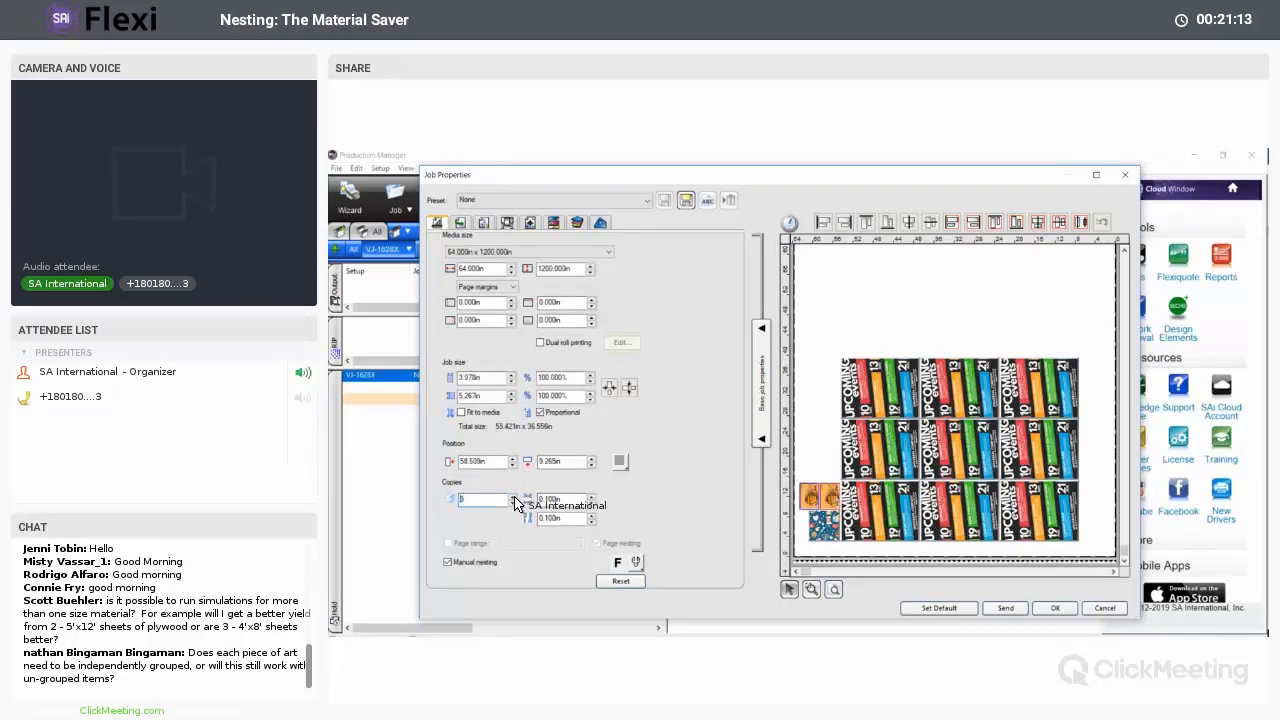
{"action": "left_click", "coordinate": [513, 497]}
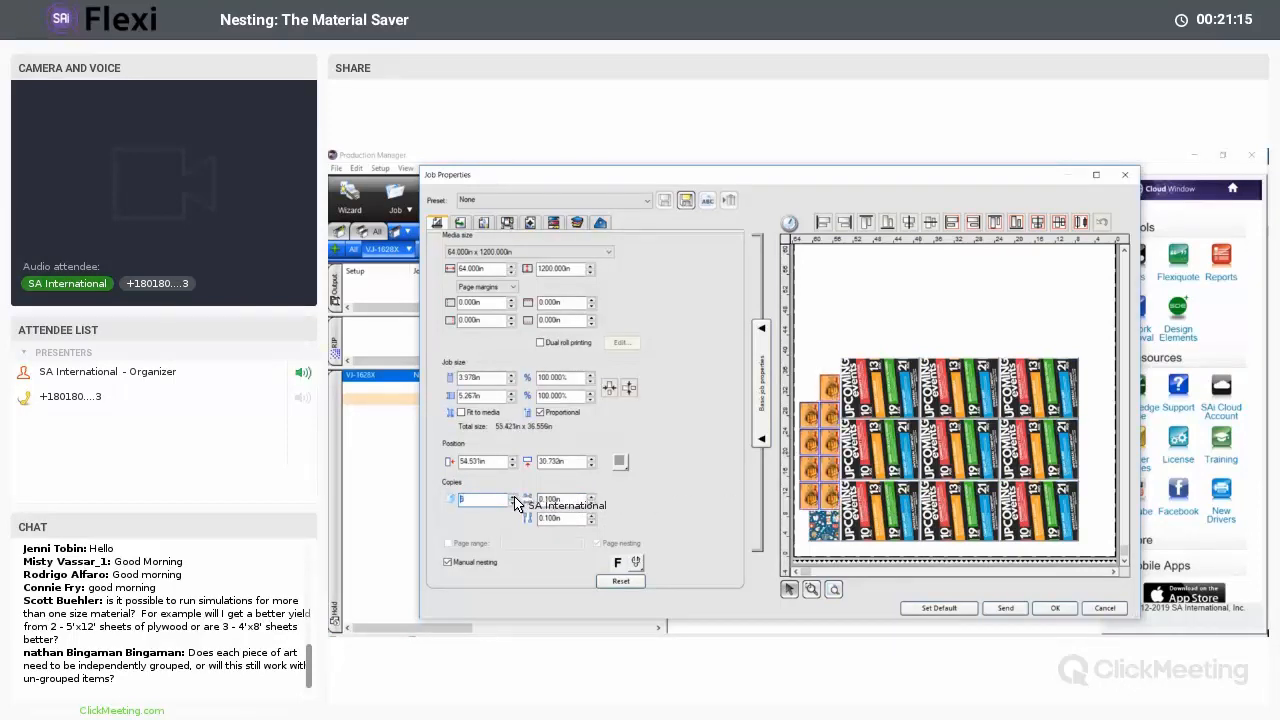
{"action": "left_click", "coordinate": [513, 497]}
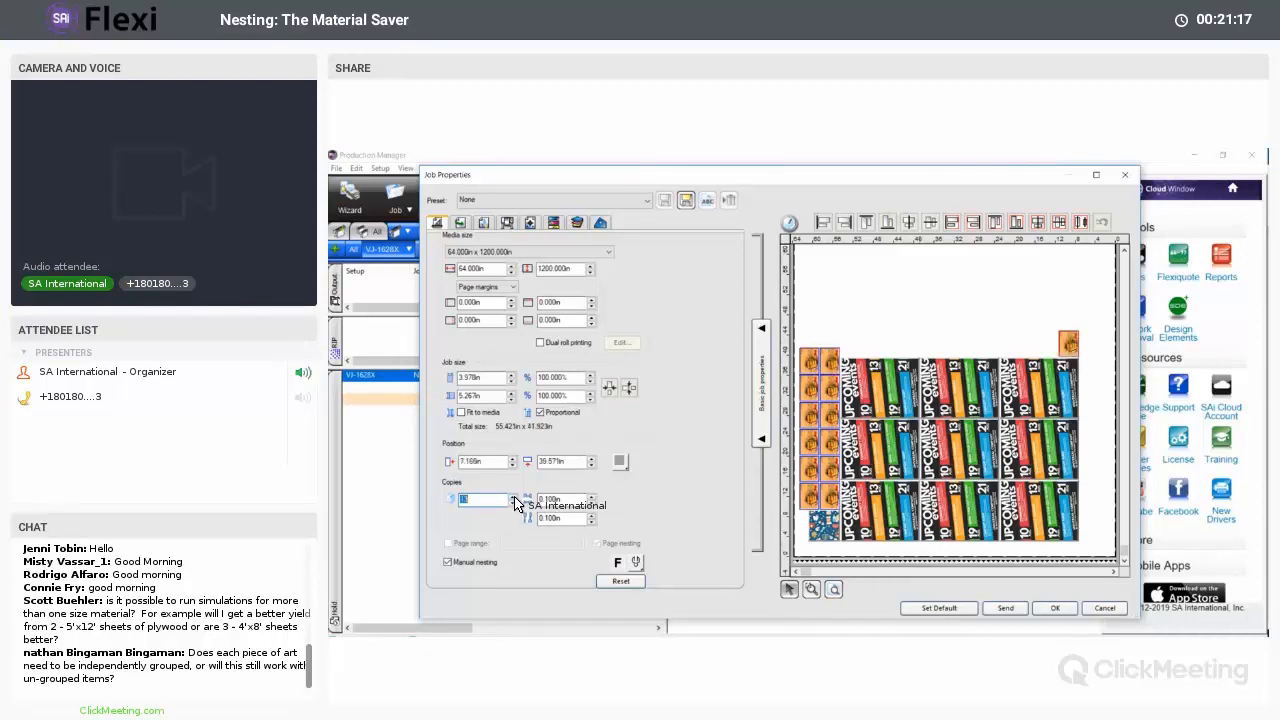
{"action": "left_click", "coordinate": [513, 497]}
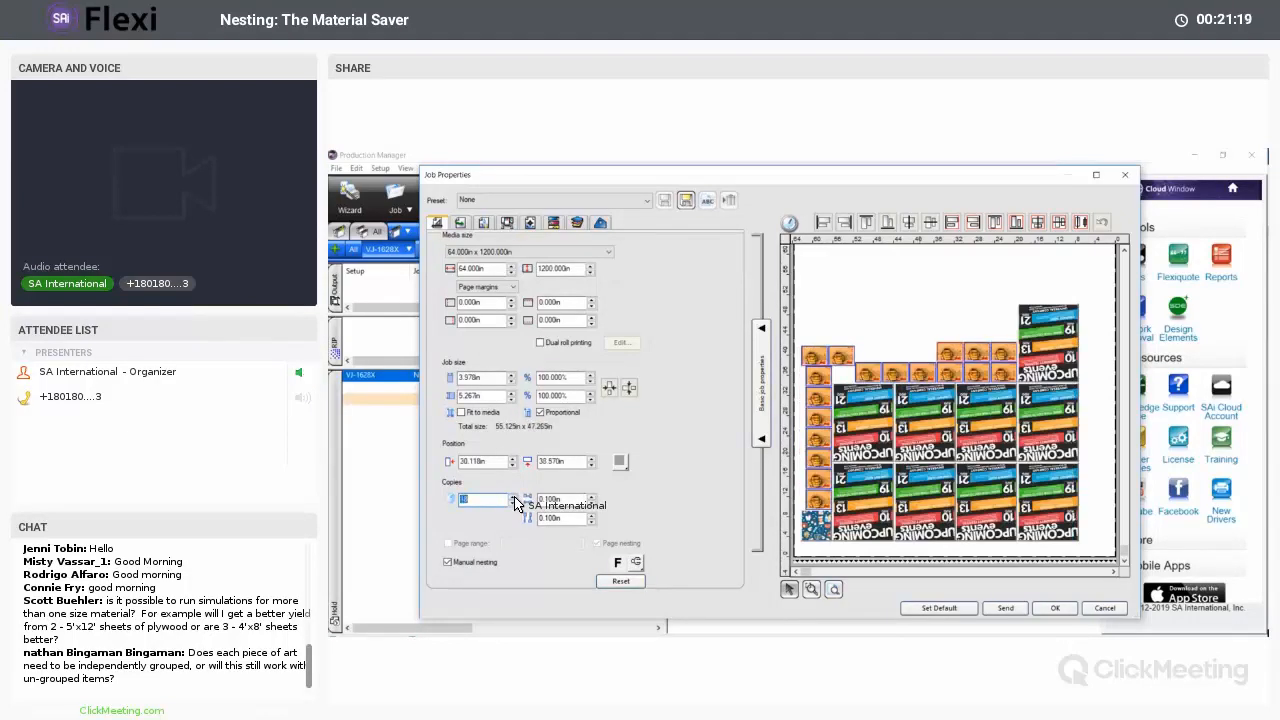
{"action": "left_click", "coordinate": [513, 497]}
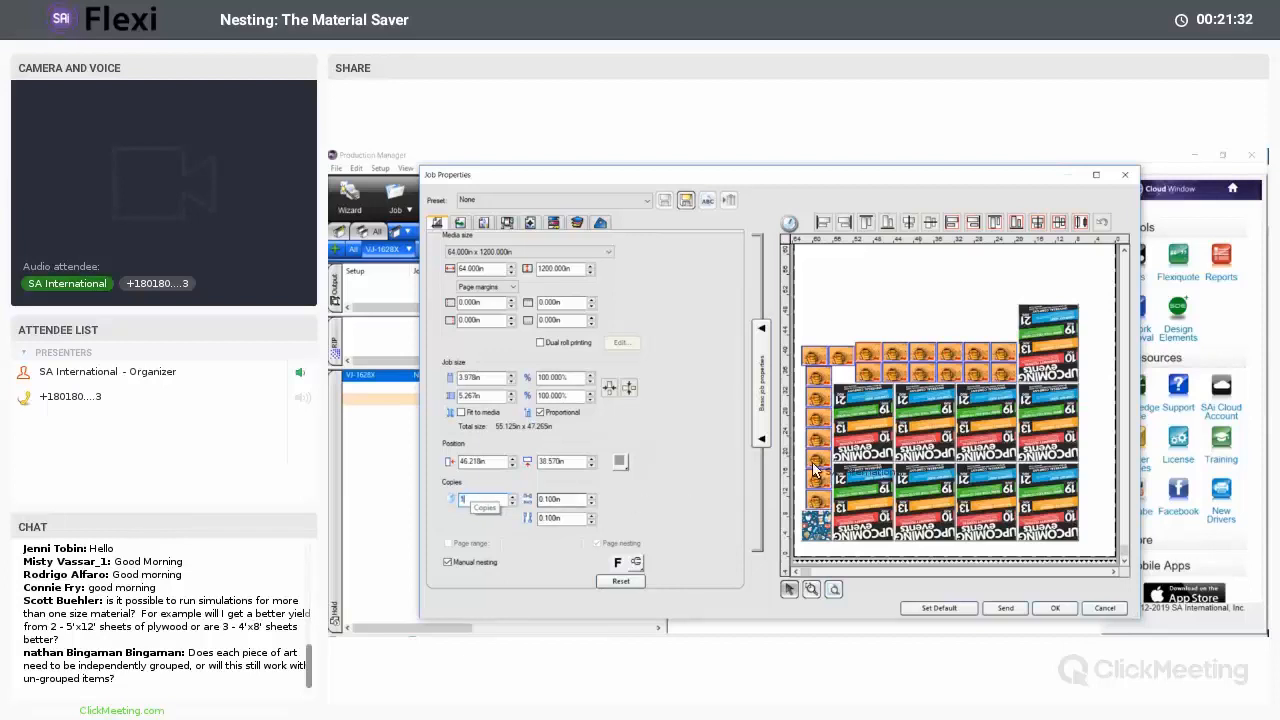
- Set the fist poster and the Upcoming Events poster back to 1 copy each and close the job properties without keeping the changes
{"action": "type", "text": "12"}
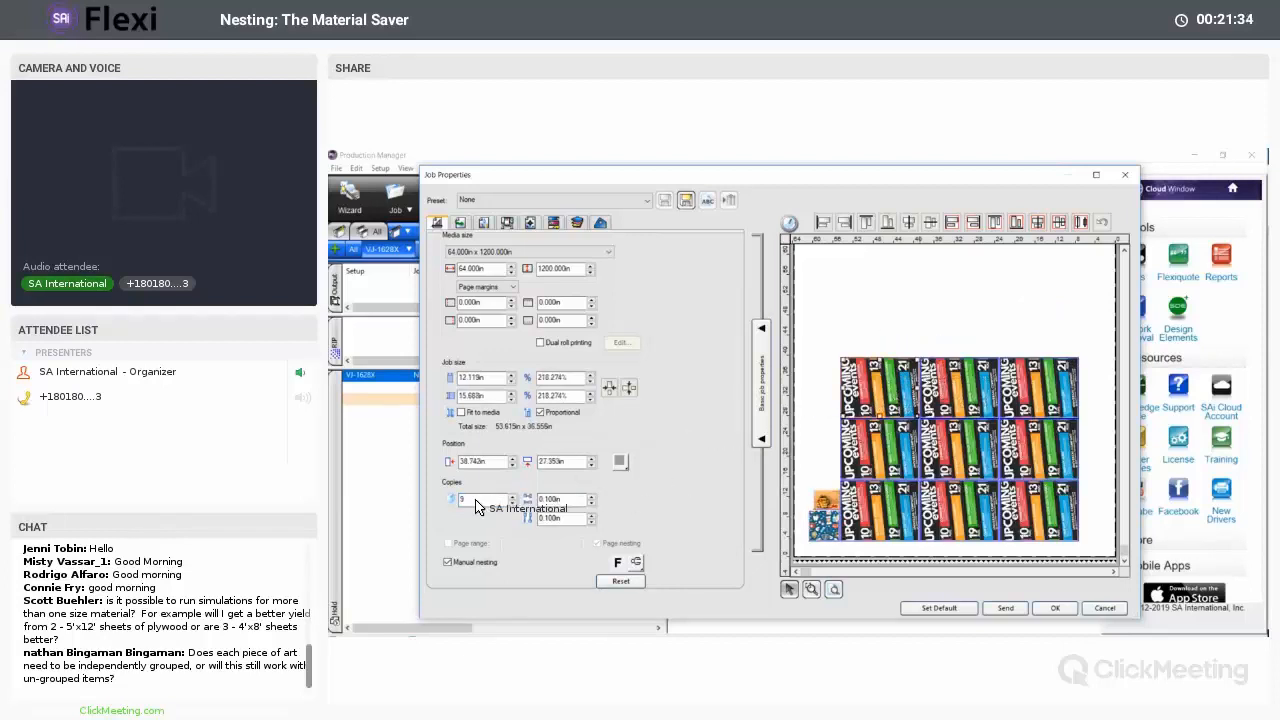
{"action": "double_click", "coordinate": [473, 500]}
{"action": "type", "text": "1"}
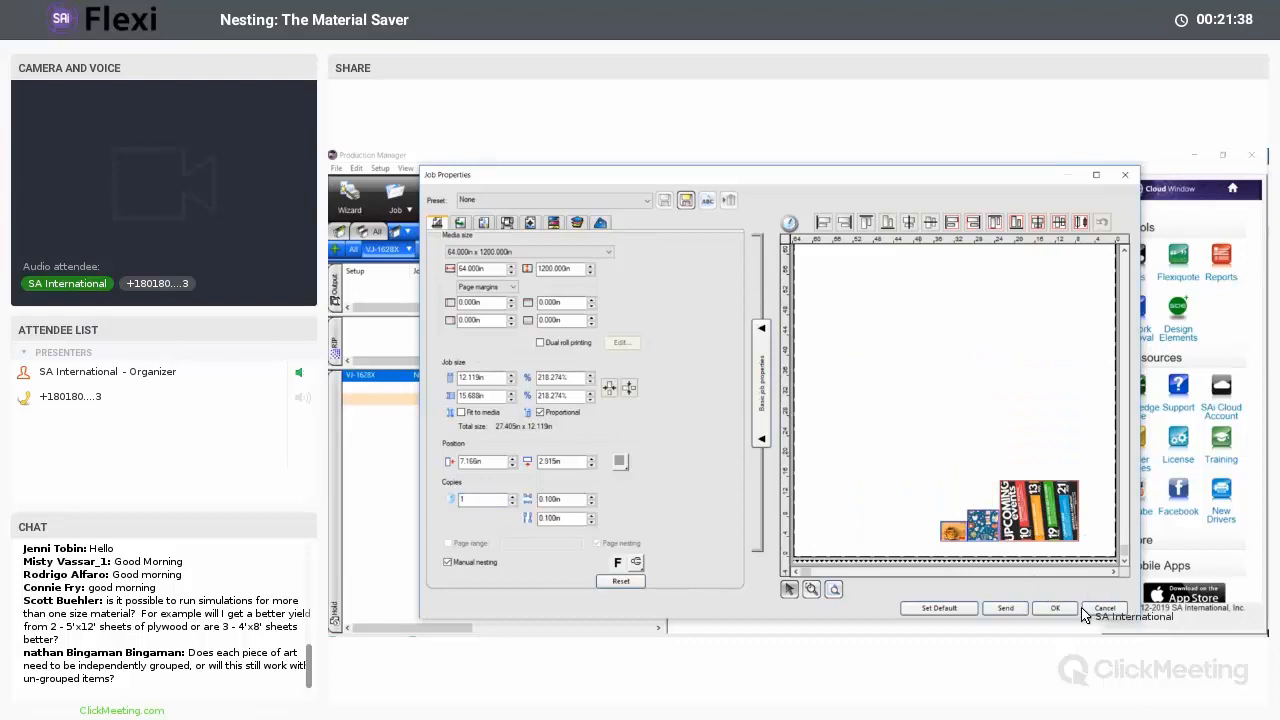
{"action": "key", "text": "Return"}
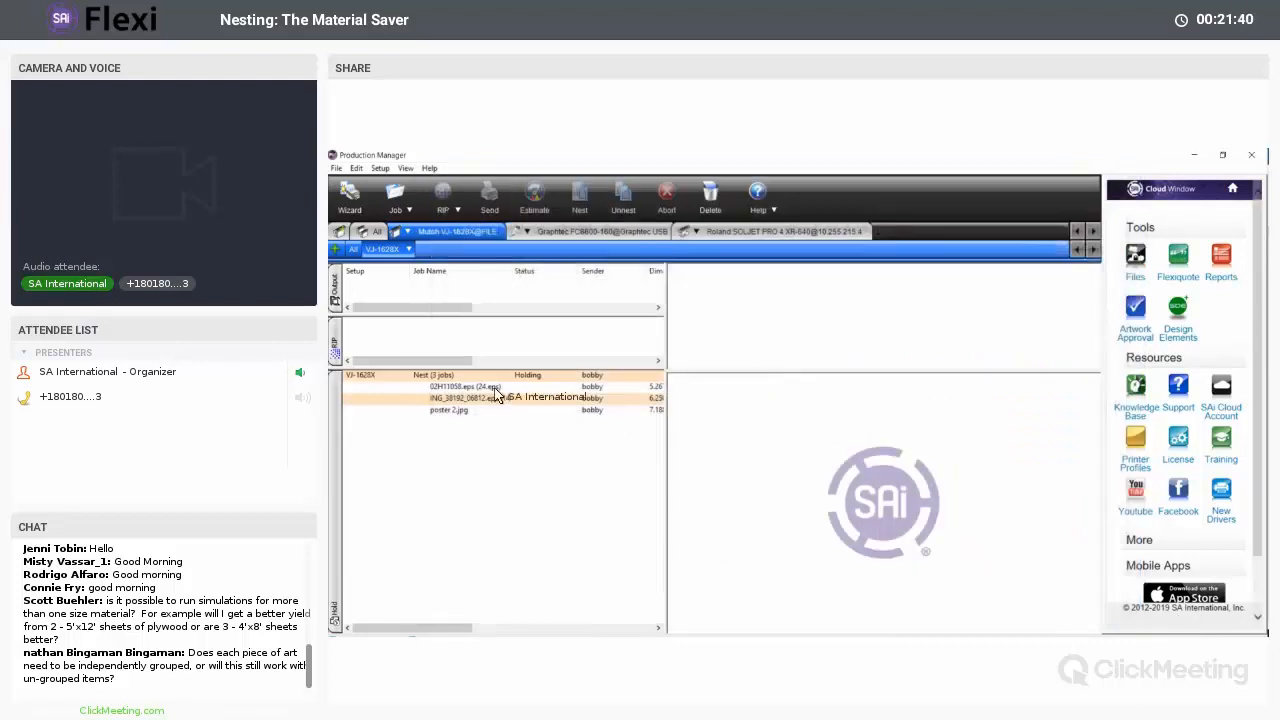
- Examine the previews, details and dimensions of 02H11058.eps, ING_38192_06812.eps and poster 2.jpg within the nested job
{"action": "left_click", "coordinate": [488, 387]}
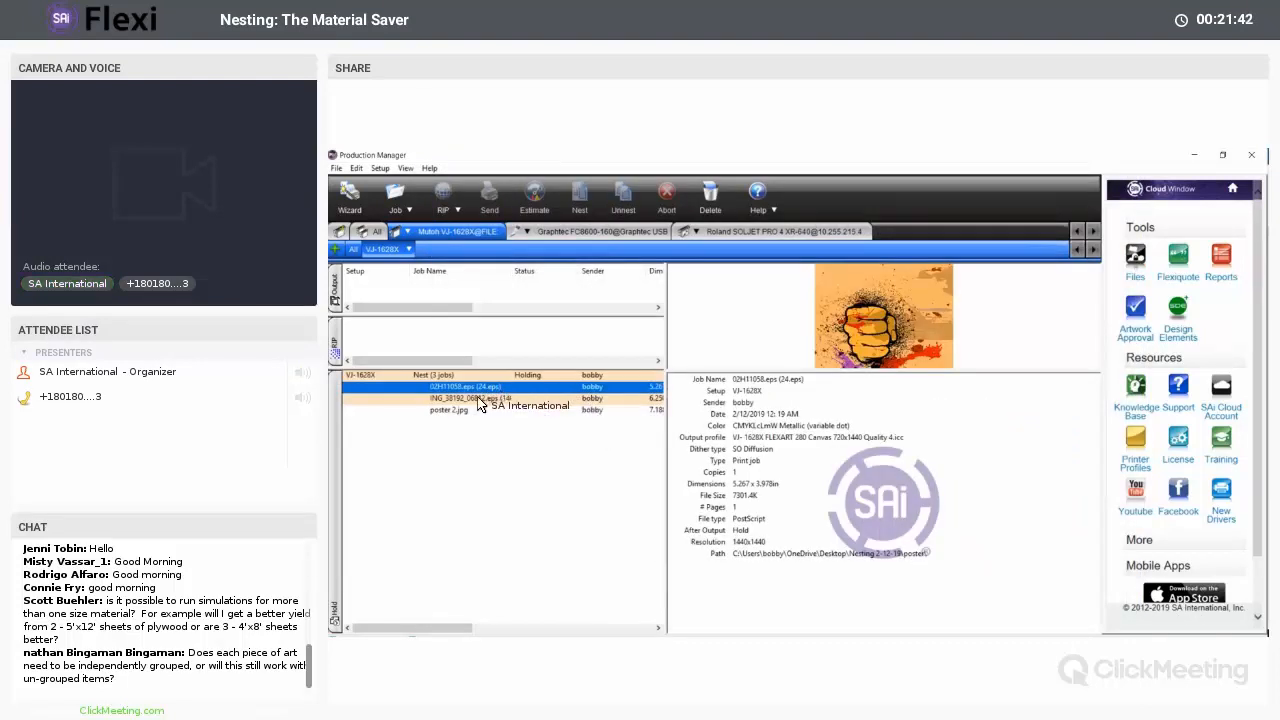
{"action": "left_click", "coordinate": [476, 400]}
{"action": "left_click", "coordinate": [604, 410]}
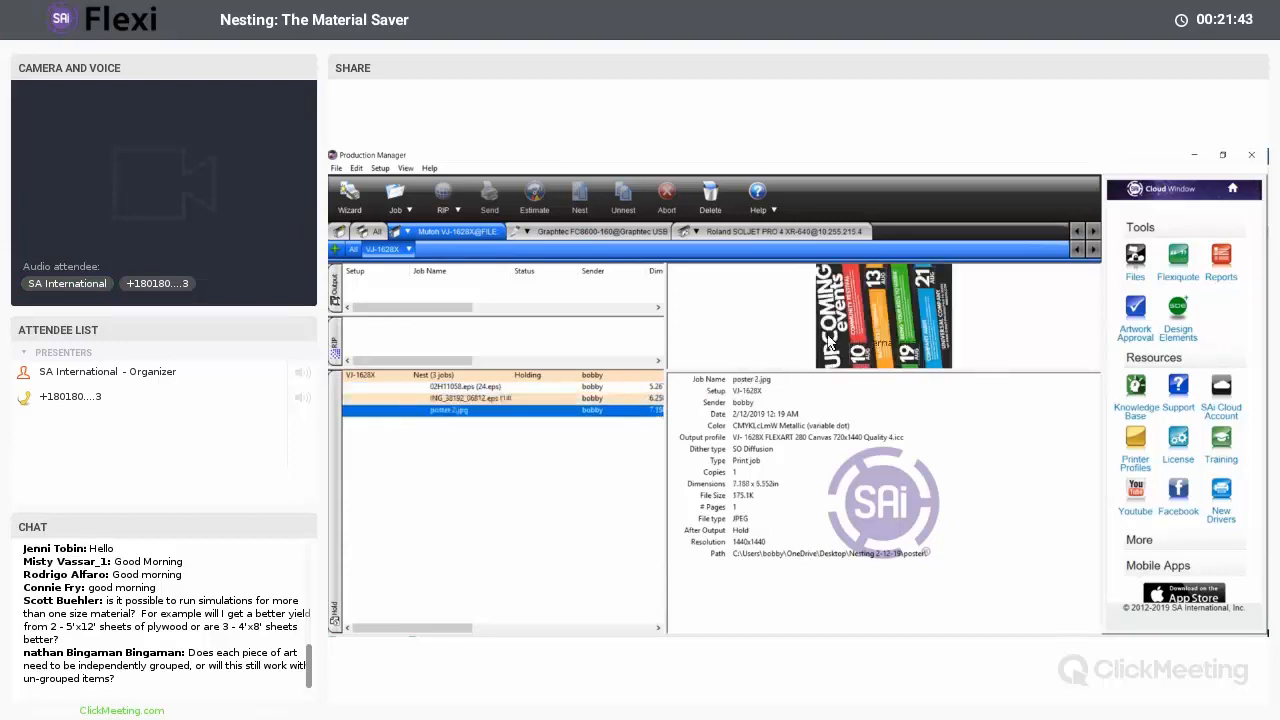
{"action": "left_click", "coordinate": [472, 387]}
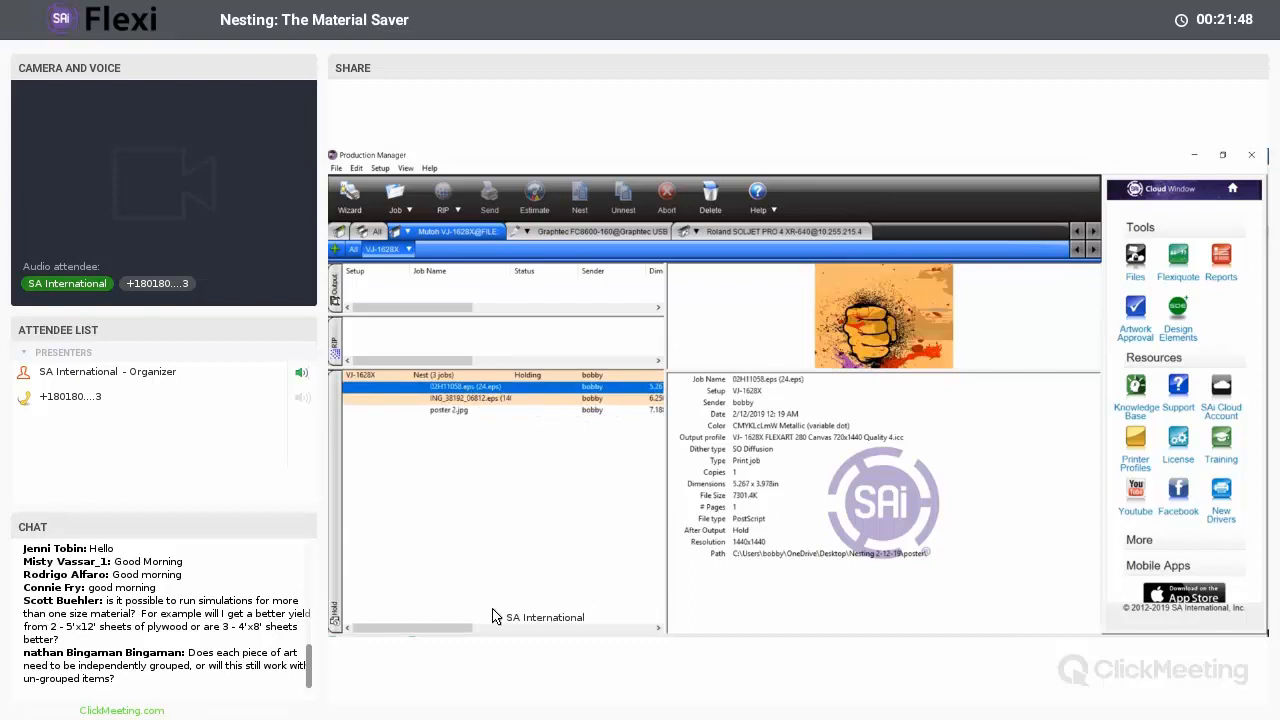
{"action": "left_click_drag", "start_coordinate": [474, 630], "coordinate": [490, 628]}
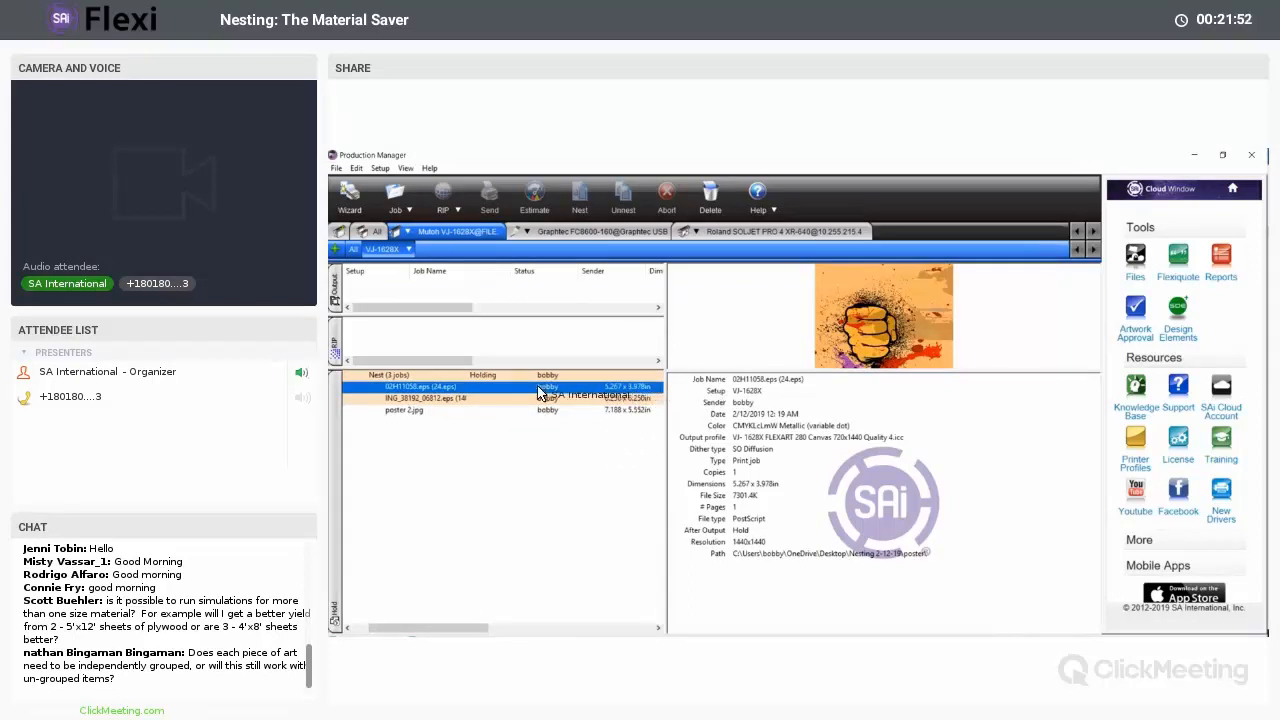
{"action": "left_click", "coordinate": [608, 411]}
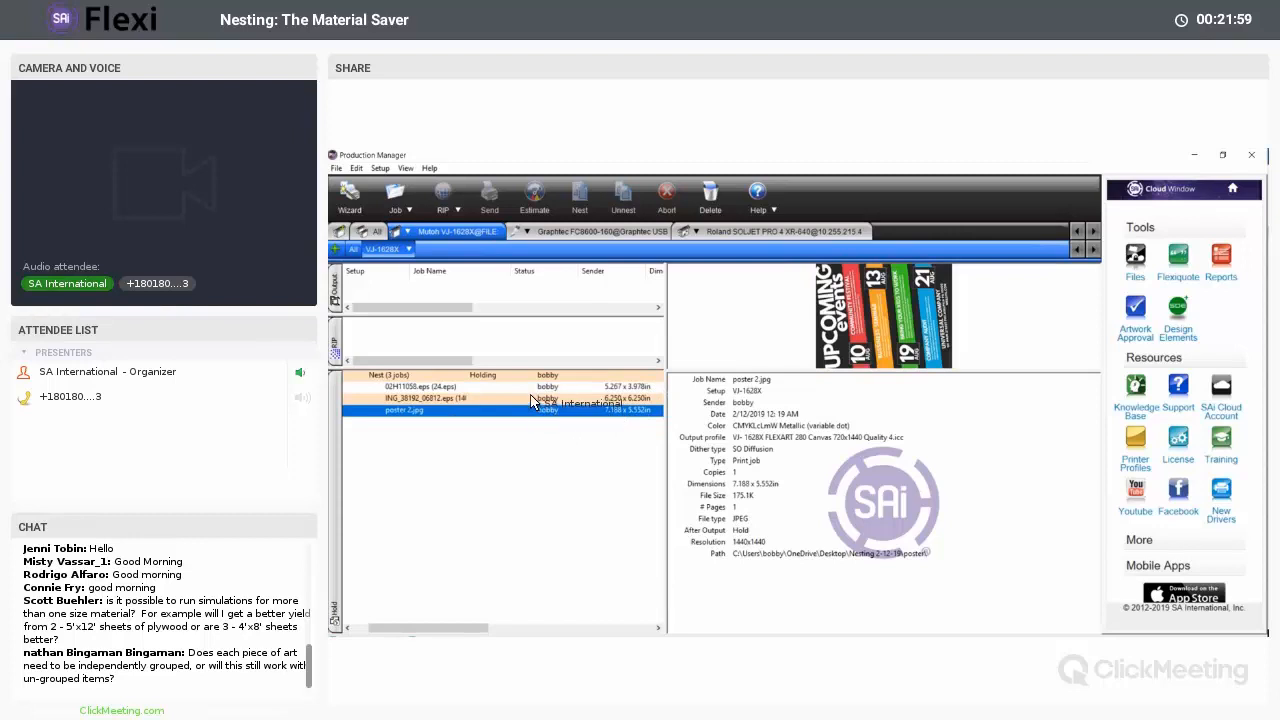
{"action": "left_click", "coordinate": [500, 387]}
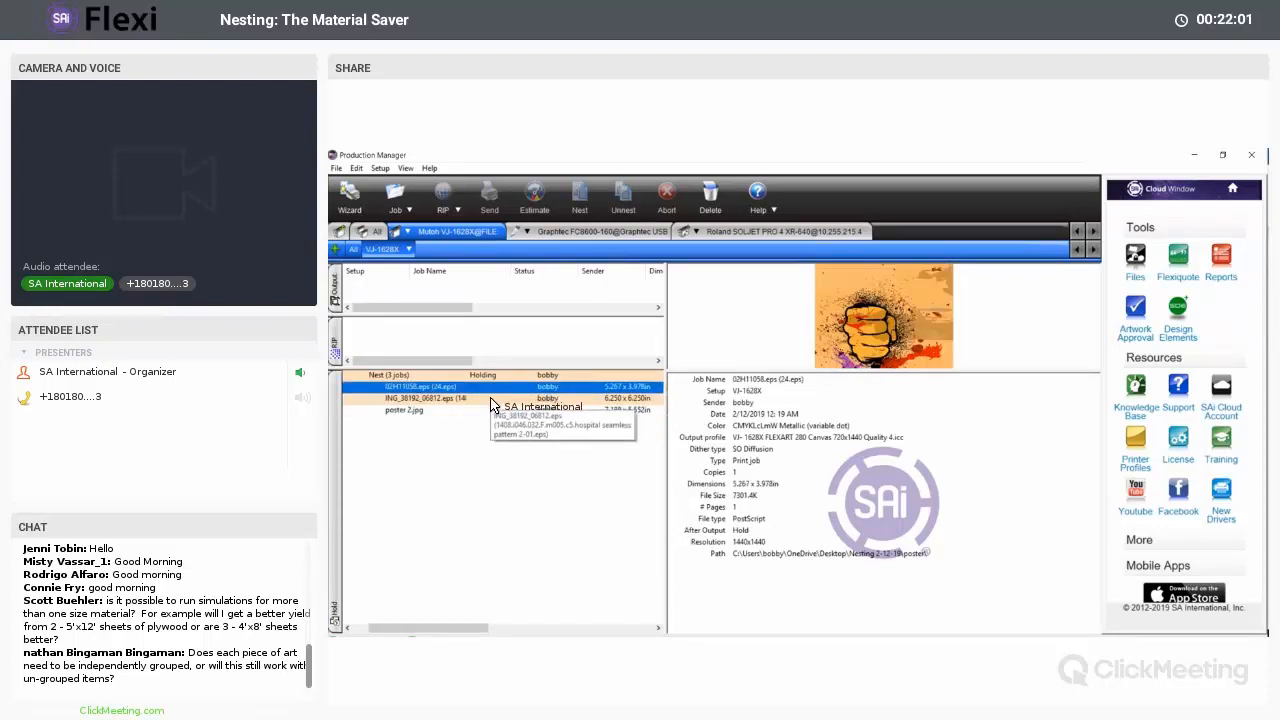
{"action": "left_click", "coordinate": [491, 399], "text": "ctrl"}
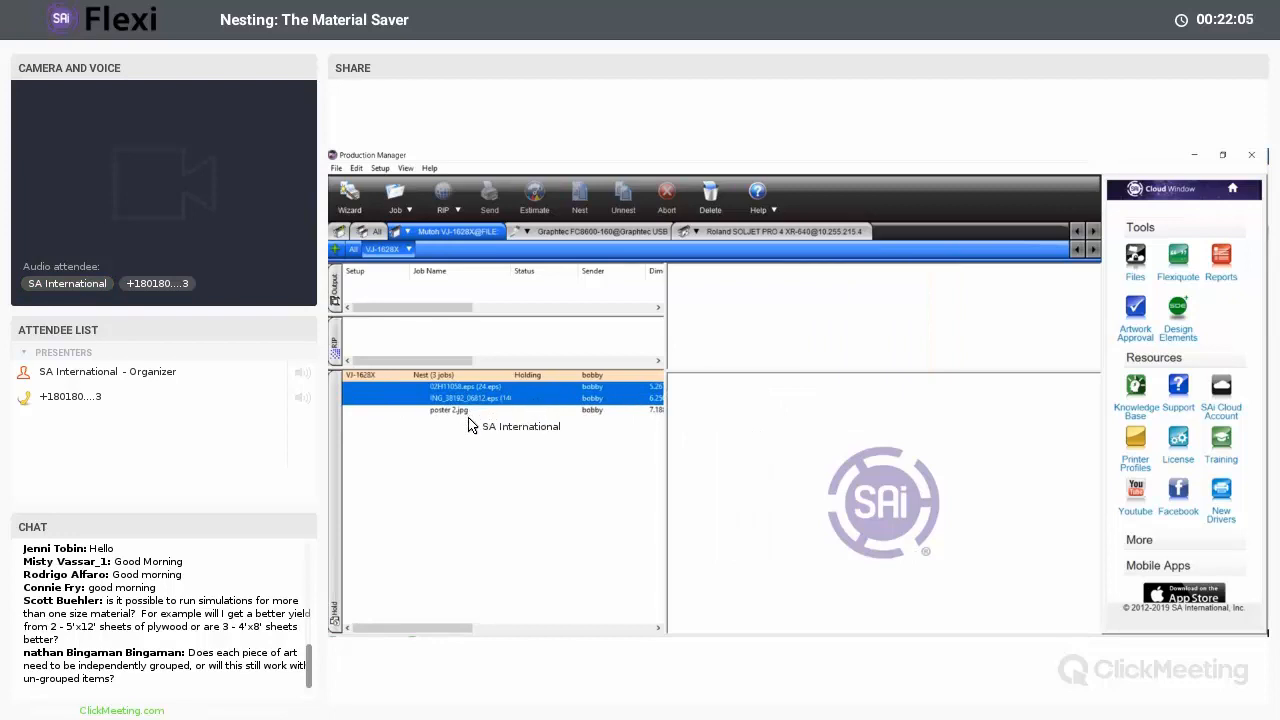
{"action": "left_click", "coordinate": [462, 399]}
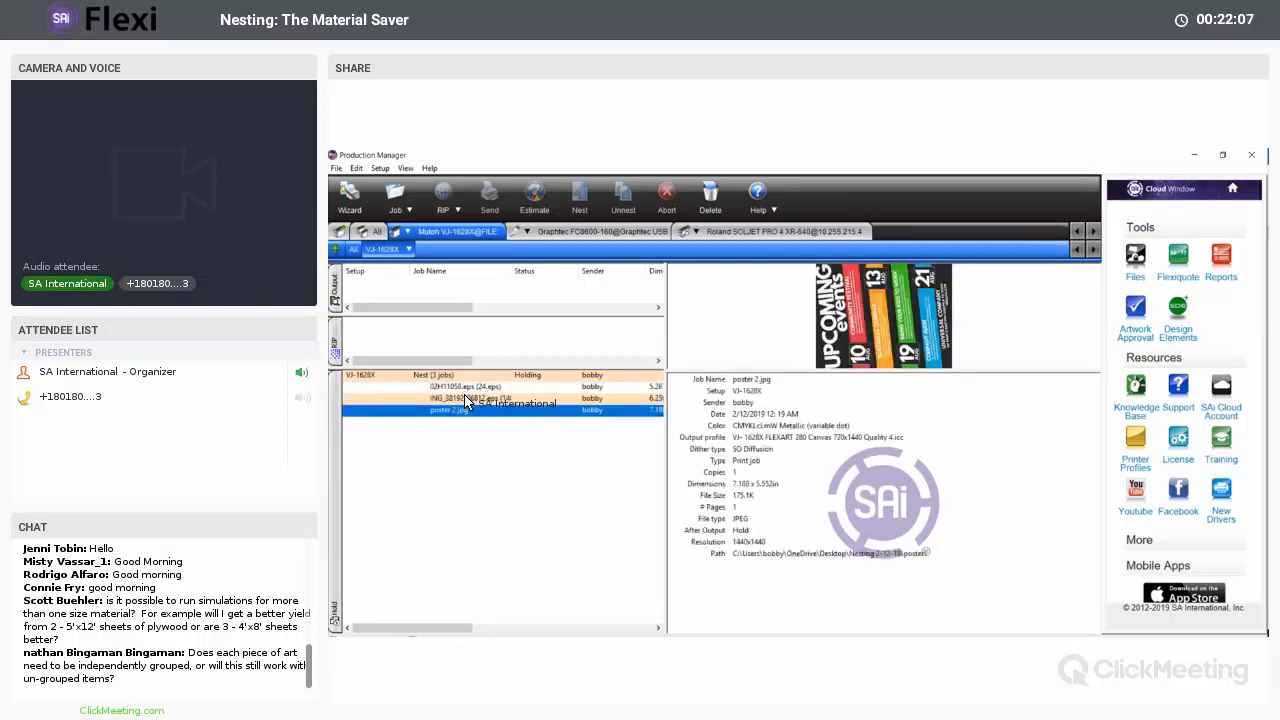
{"action": "left_click", "coordinate": [458, 411]}
{"action": "key", "text": "Up"}
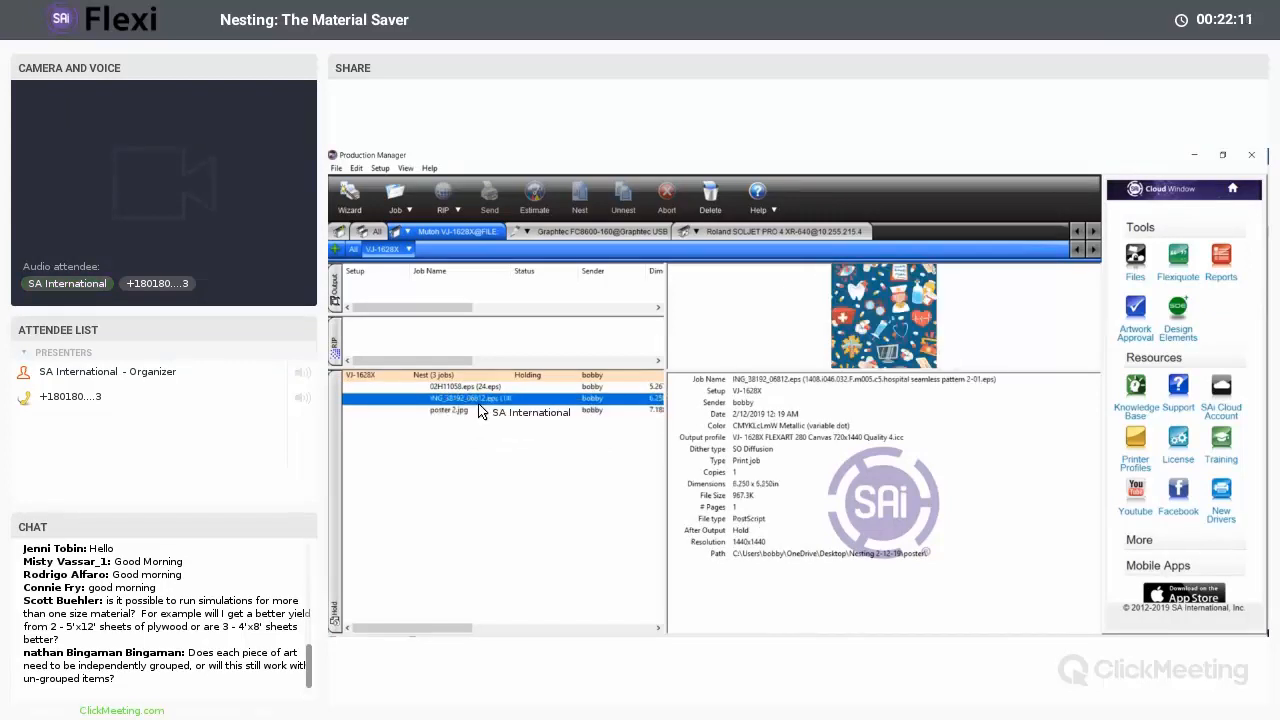
{"action": "left_click_drag", "start_coordinate": [454, 628], "coordinate": [427, 625]}
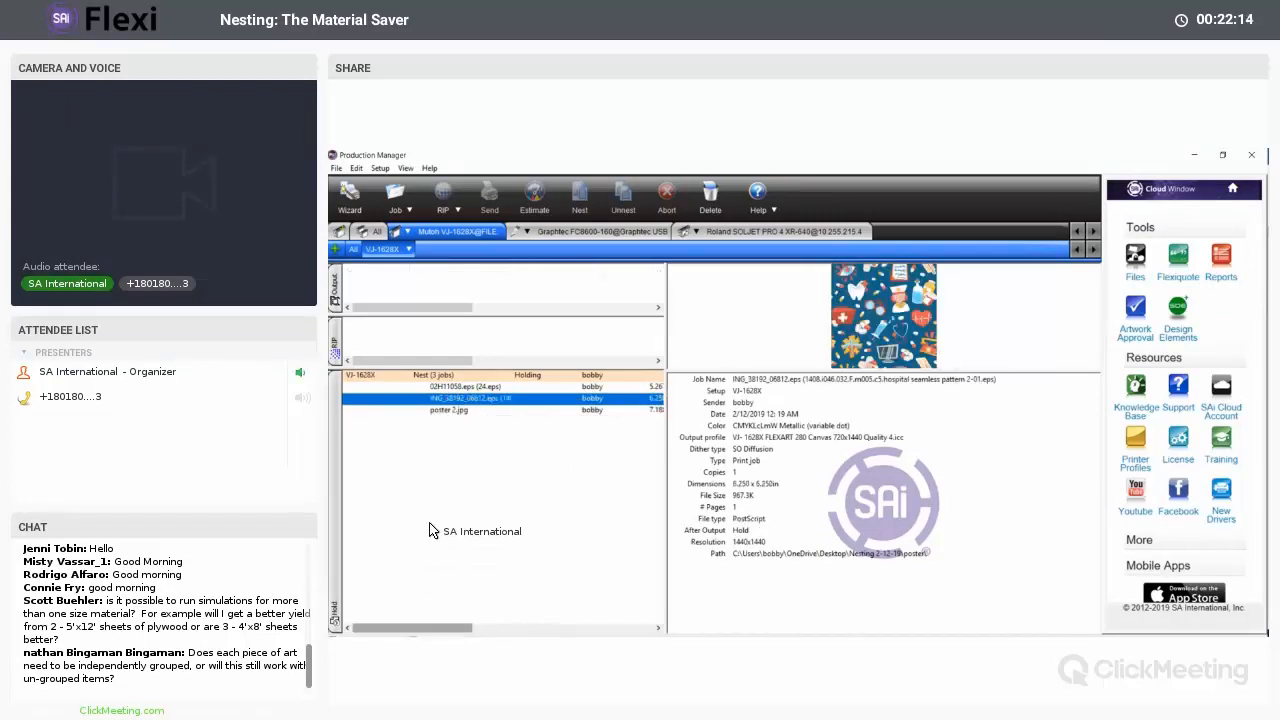
{"action": "left_click", "coordinate": [450, 387]}
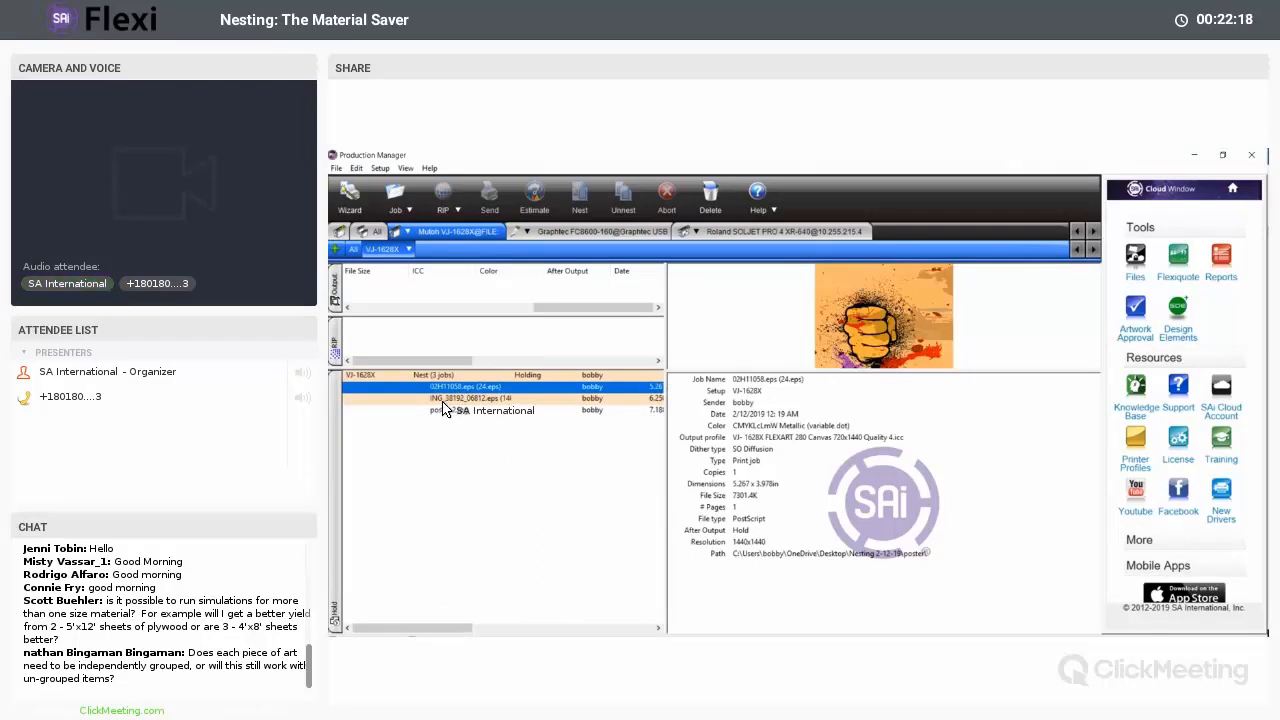
- Unnest the three jobs and move poster 2.jpg to the first place in the hold queue
{"action": "left_click", "coordinate": [437, 376]}
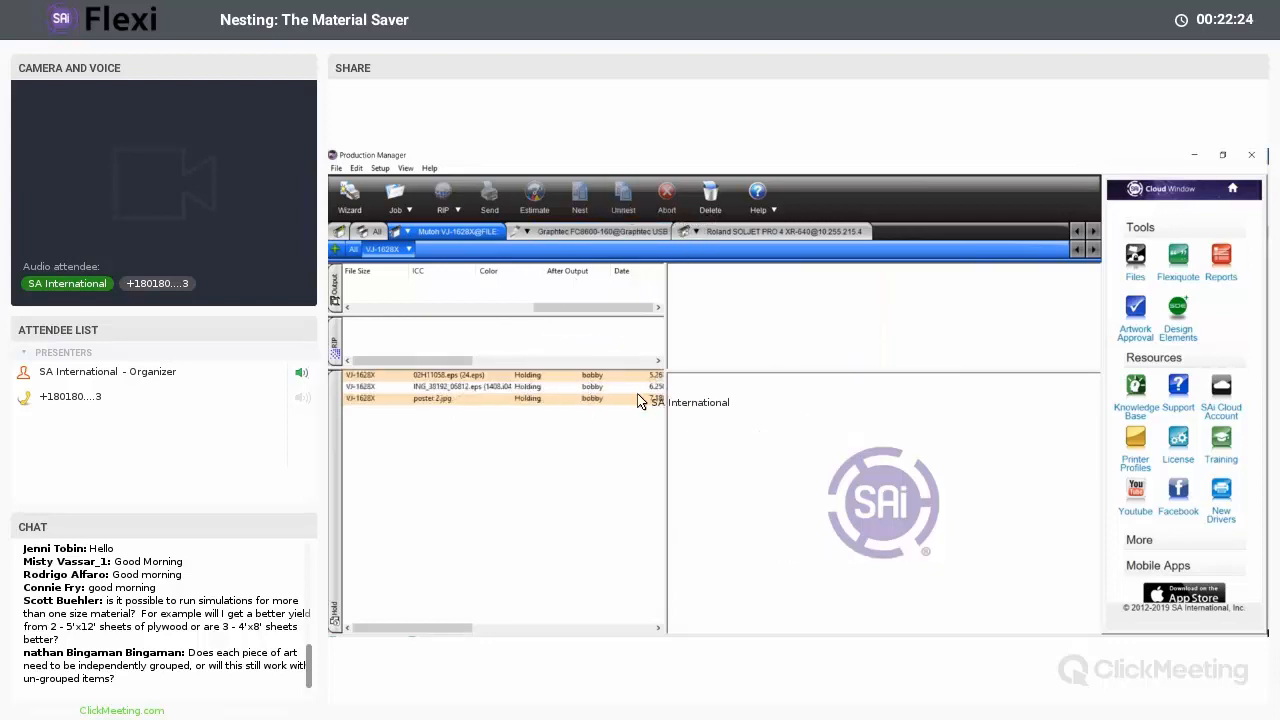
{"action": "left_click", "coordinate": [579, 400]}
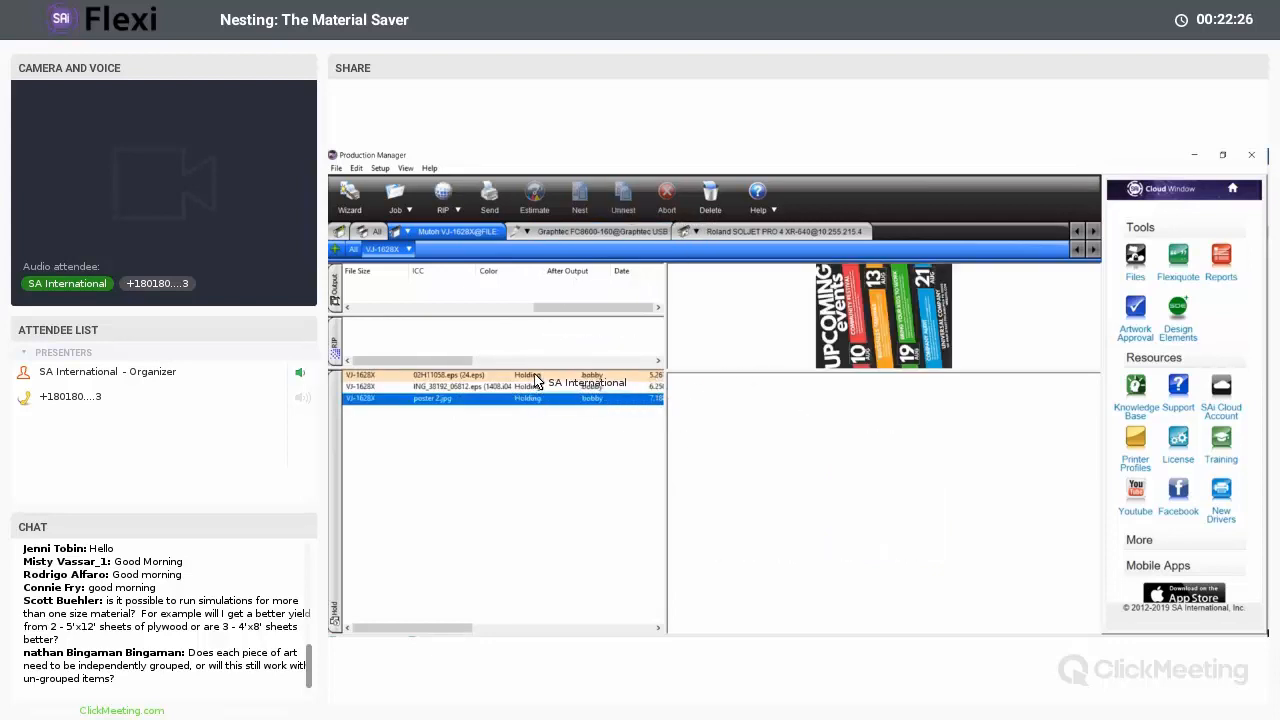
{"action": "left_click", "coordinate": [483, 376]}
{"action": "left_click_drag", "start_coordinate": [465, 400], "coordinate": [432, 398]}
{"action": "left_click", "coordinate": [462, 387]}
{"action": "left_click", "coordinate": [470, 377]}
- Nest all three held jobs together in the new order, starting with poster 2.jpg
{"action": "left_click", "coordinate": [434, 376]}
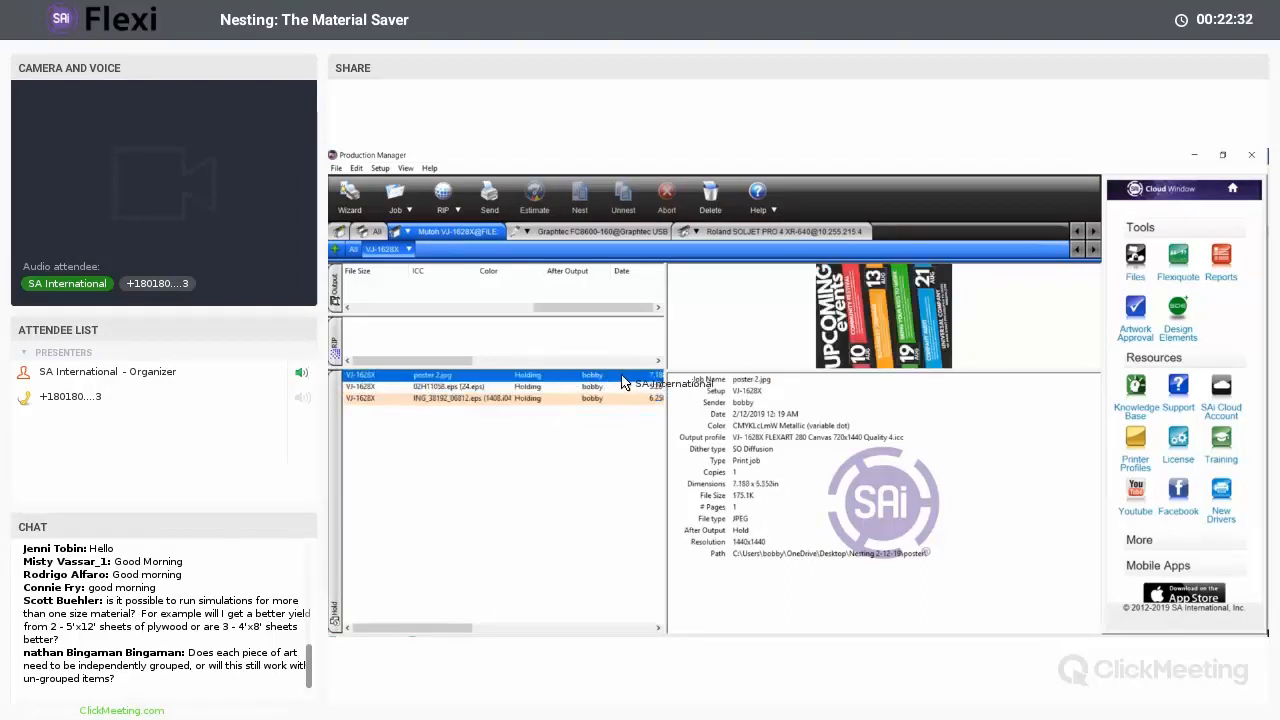
{"action": "left_click", "coordinate": [491, 400], "text": "shift"}
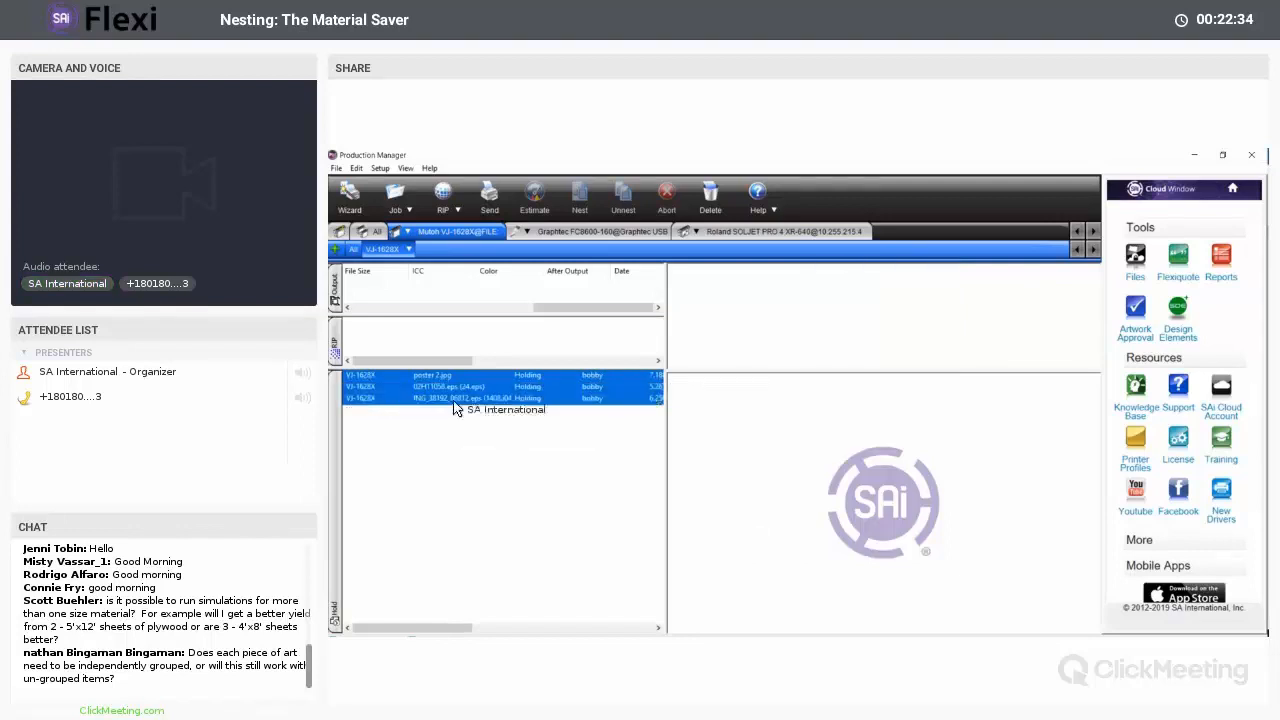
{"action": "left_click", "coordinate": [578, 205]}
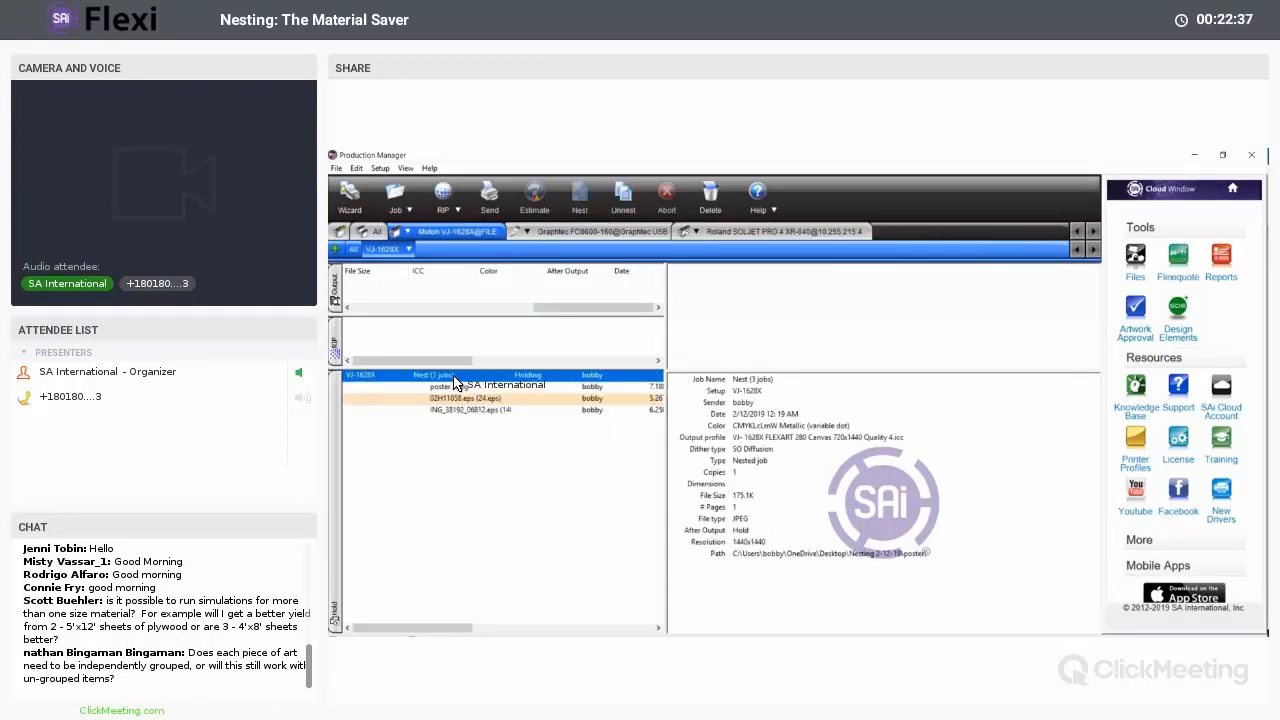
- Open the three-job nest's properties, scale all three posters to 400% and match them to the same 28.750 in height
{"action": "double_click", "coordinate": [455, 378]}
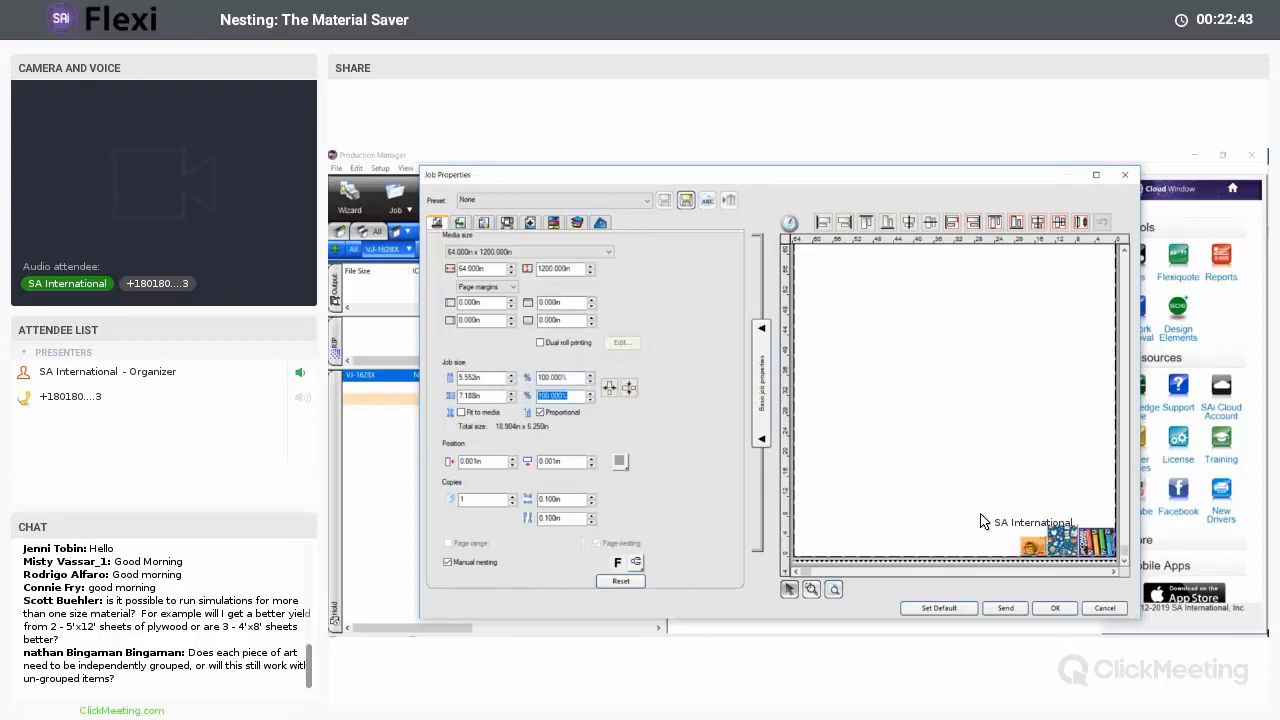
{"action": "left_click_drag", "start_coordinate": [980, 510], "coordinate": [1117, 560]}
{"action": "left_click_drag", "start_coordinate": [586, 378], "coordinate": [491, 383]}
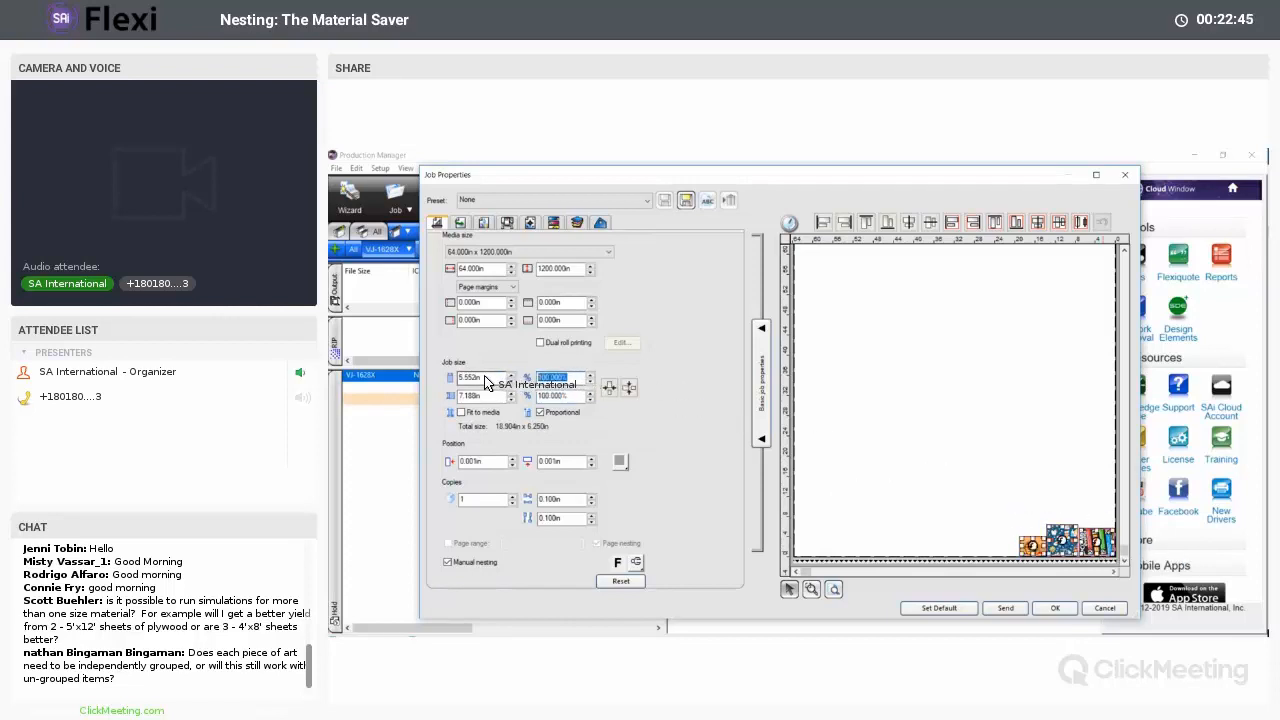
{"action": "type", "text": "400"}
{"action": "key", "text": "Tab"}
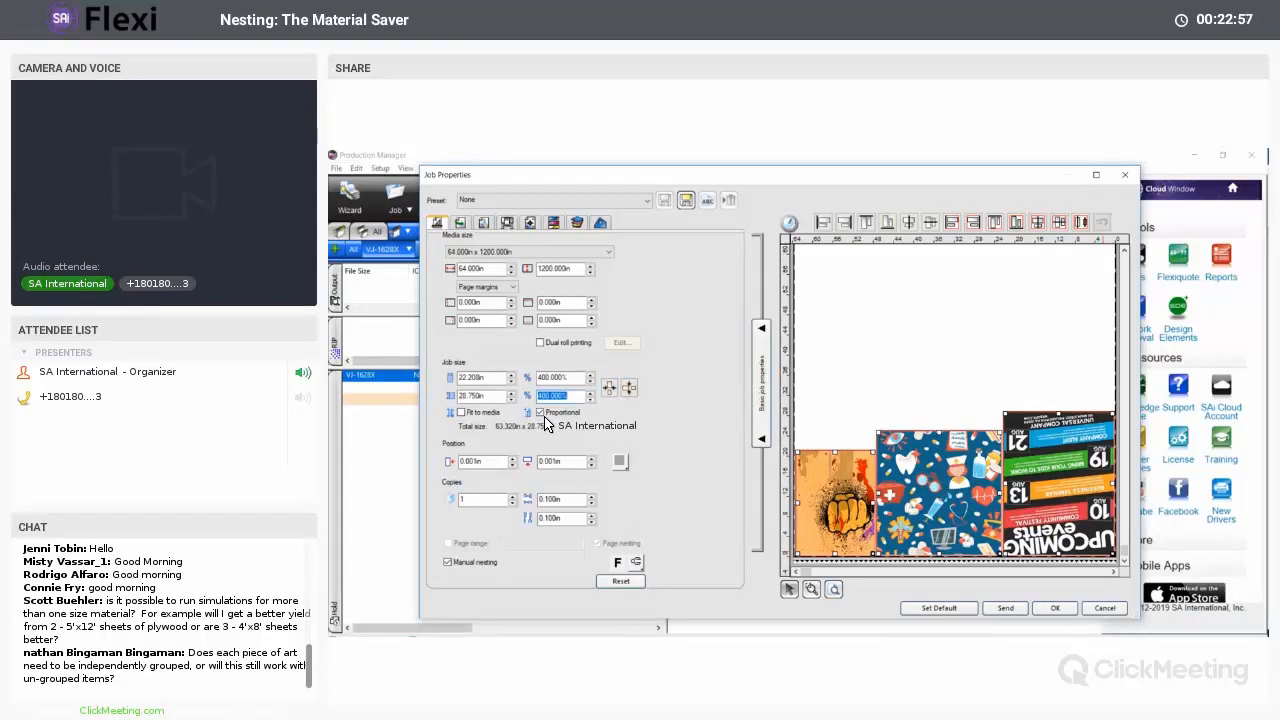
{"action": "left_click", "coordinate": [631, 390]}
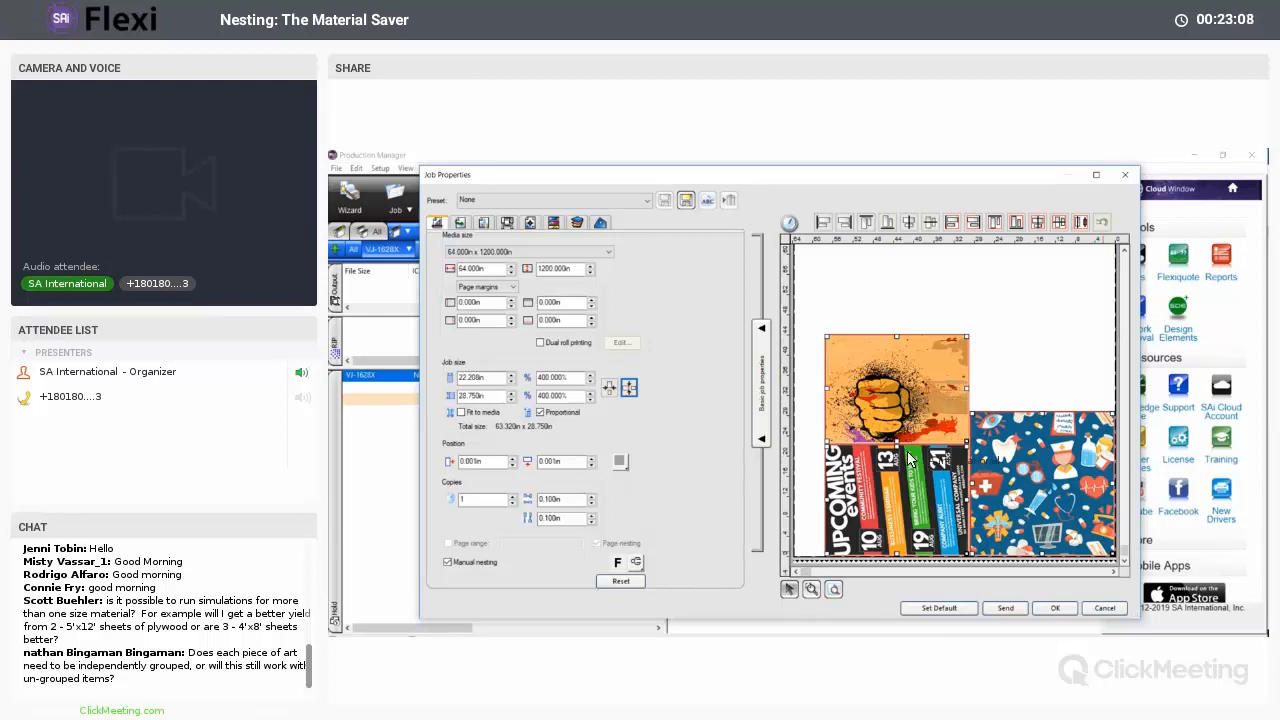
{"action": "left_click", "coordinate": [911, 503]}
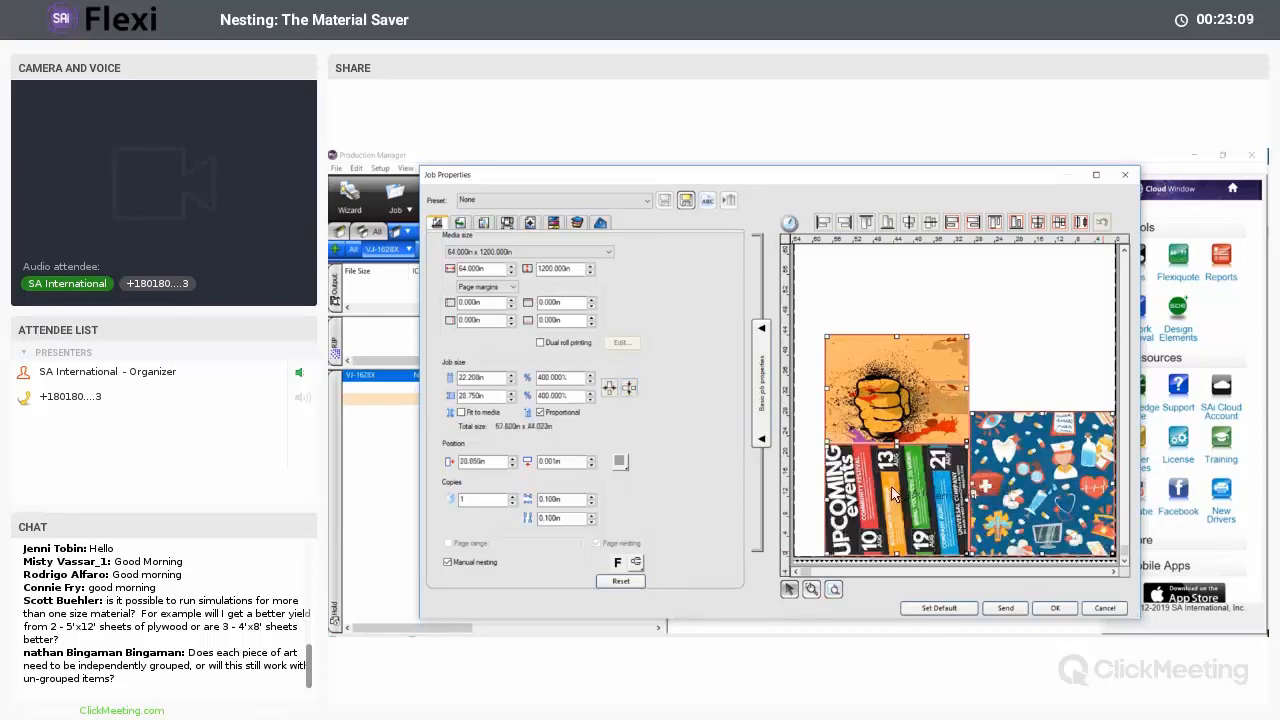
- Set the nested posters to 2 copies and return them to 1 copy
{"action": "left_click", "coordinate": [511, 499]}
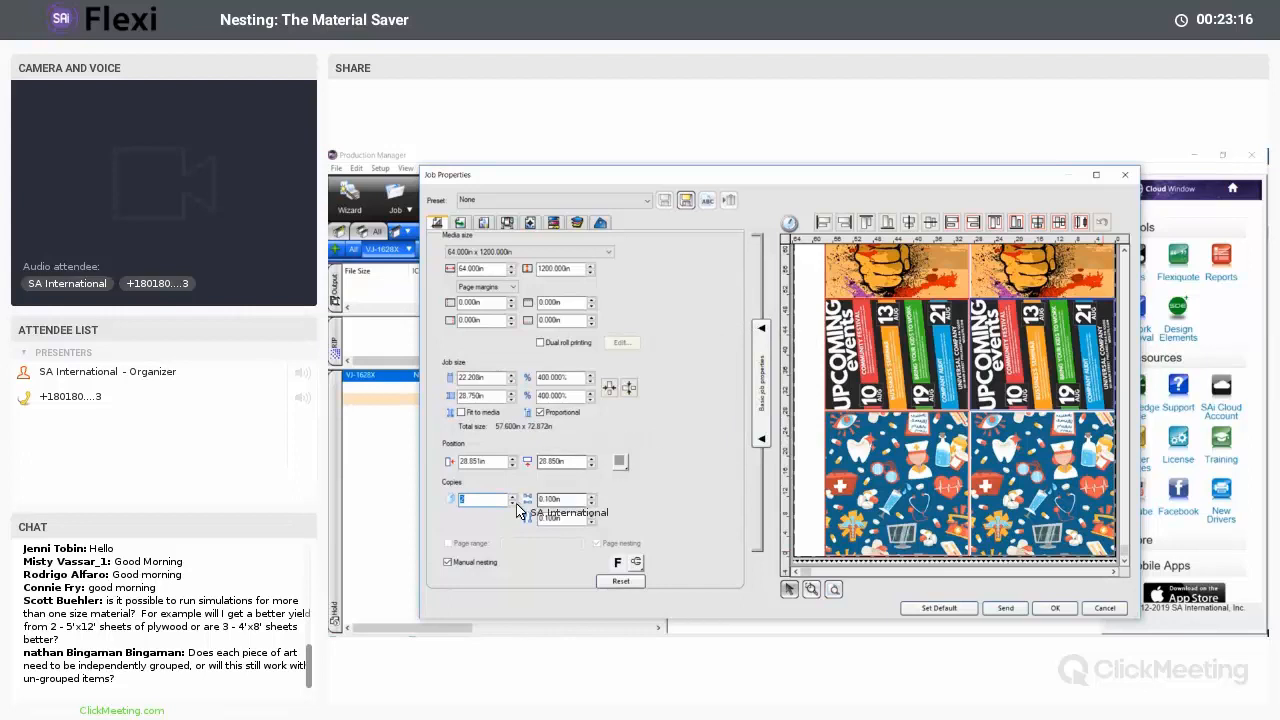
{"action": "left_click", "coordinate": [628, 388]}
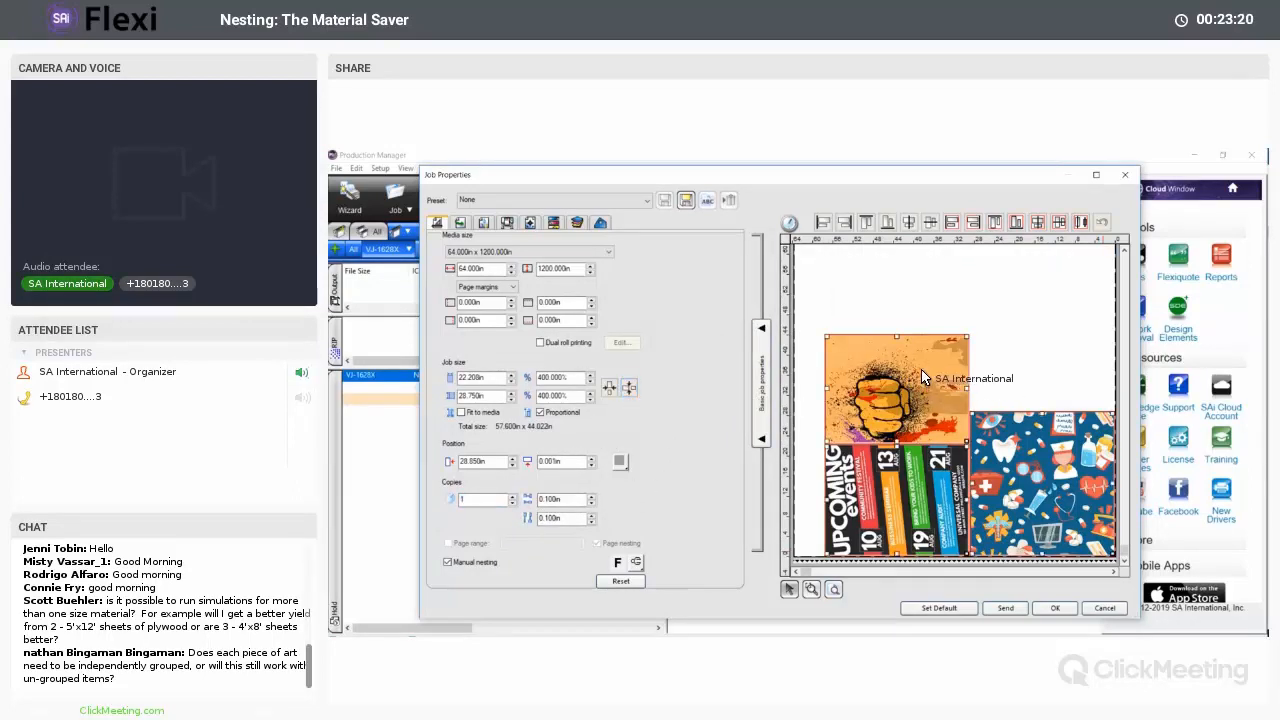
{"action": "left_click", "coordinate": [898, 398]}
{"action": "left_click", "coordinate": [1043, 403]}
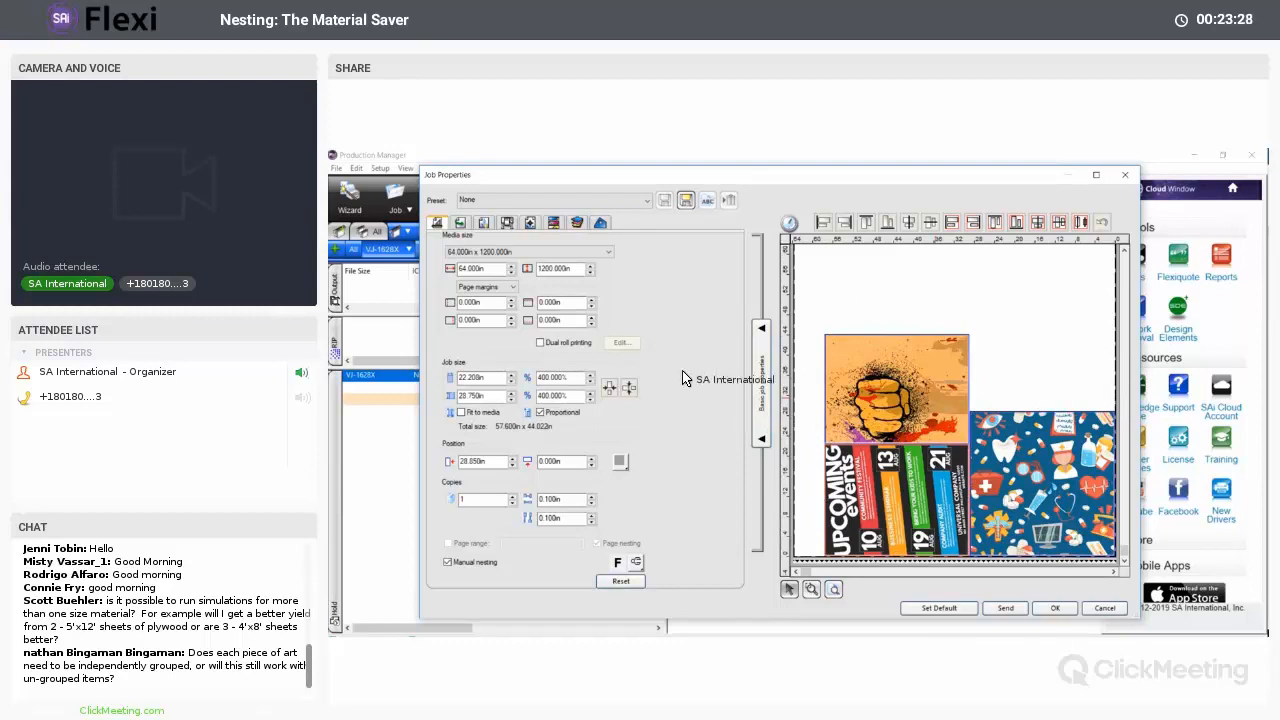
- Move the fist poster clear of the other two and shrink it to about 15.3 by 20.2 in
{"action": "left_click", "coordinate": [615, 390]}
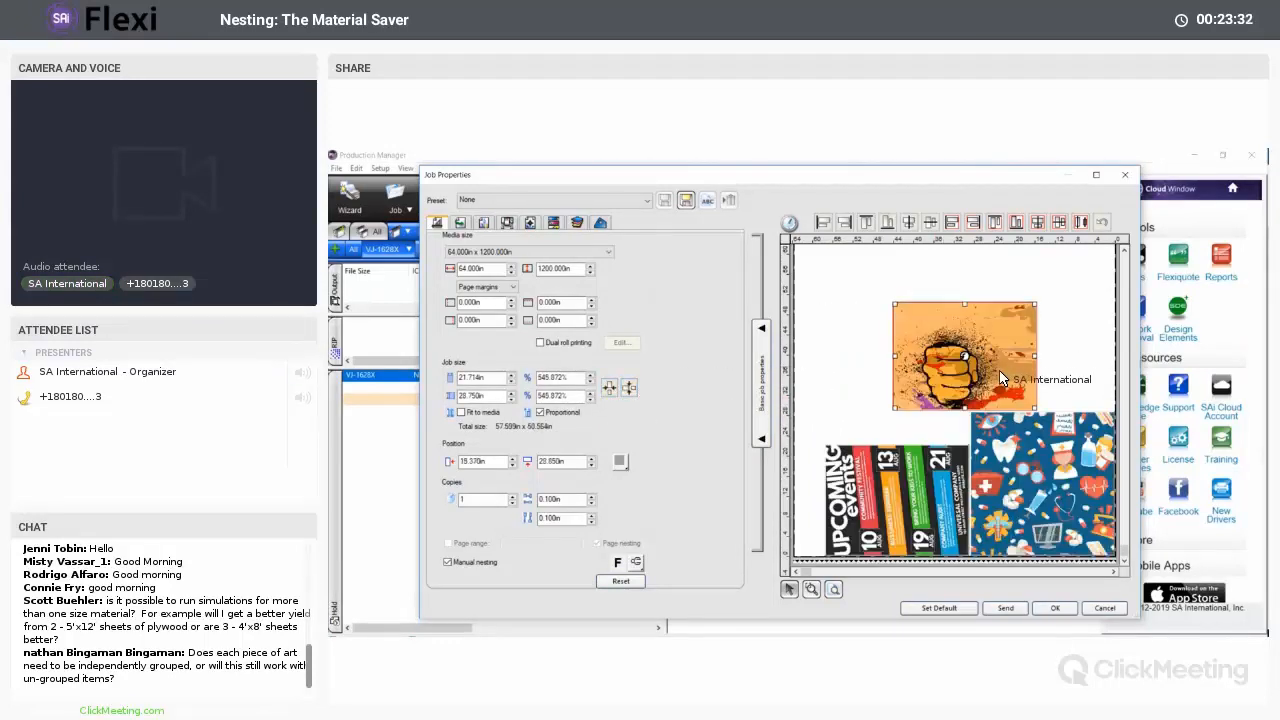
{"action": "left_click_drag", "start_coordinate": [1012, 374], "coordinate": [1025, 350]}
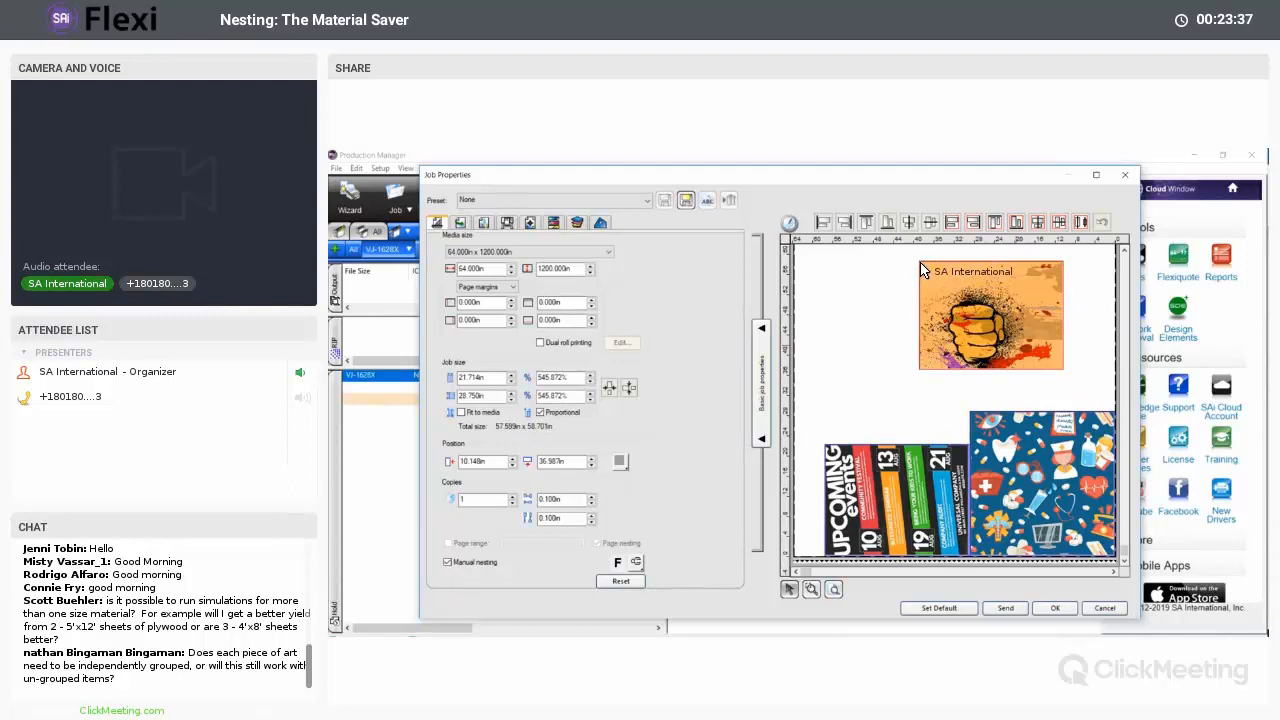
{"action": "left_click_drag", "start_coordinate": [922, 270], "coordinate": [1012, 338]}
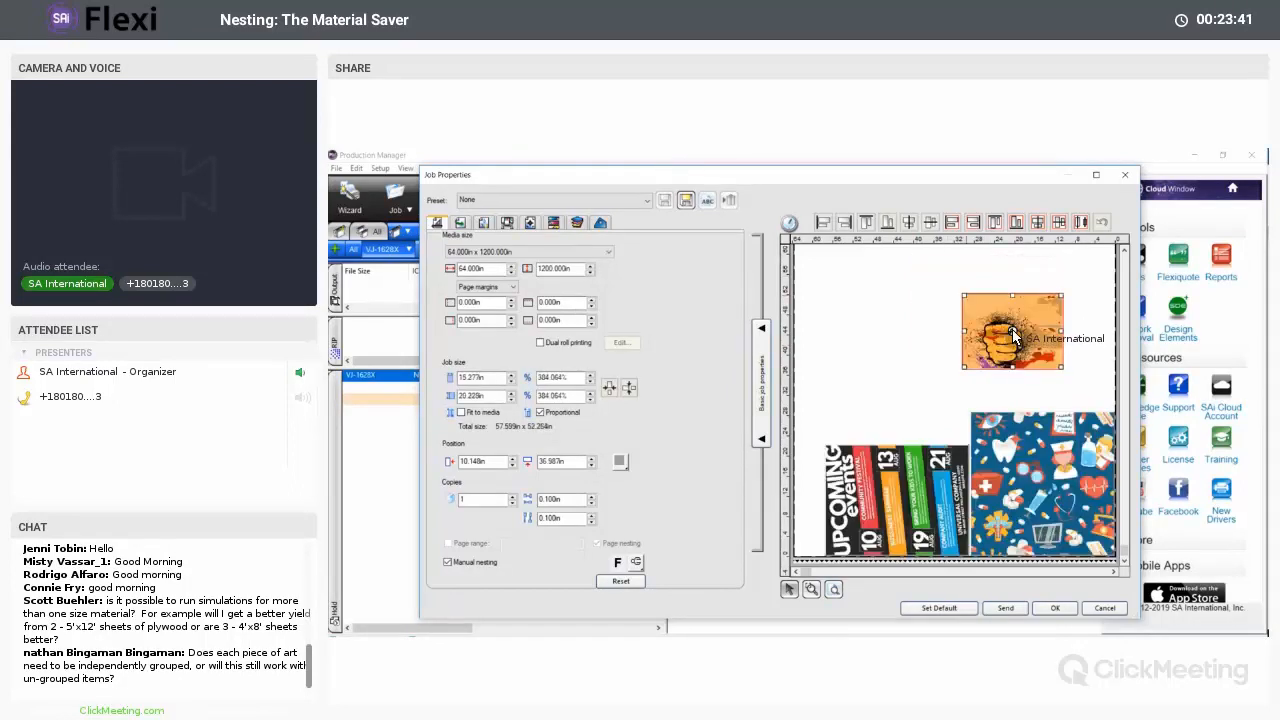
- Rotate the fist poster a quarter turn and back, and close the job properties without keeping the changes
{"action": "left_click", "coordinate": [1012, 331]}
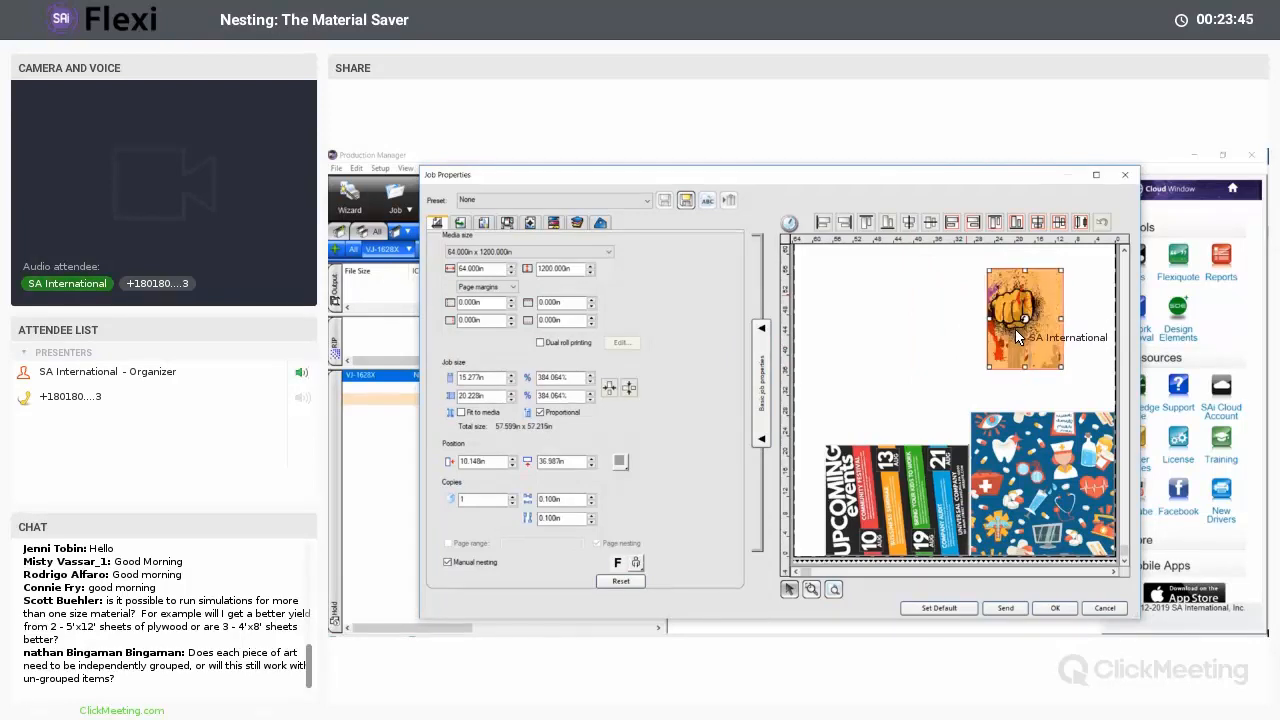
{"action": "left_click", "coordinate": [1022, 322]}
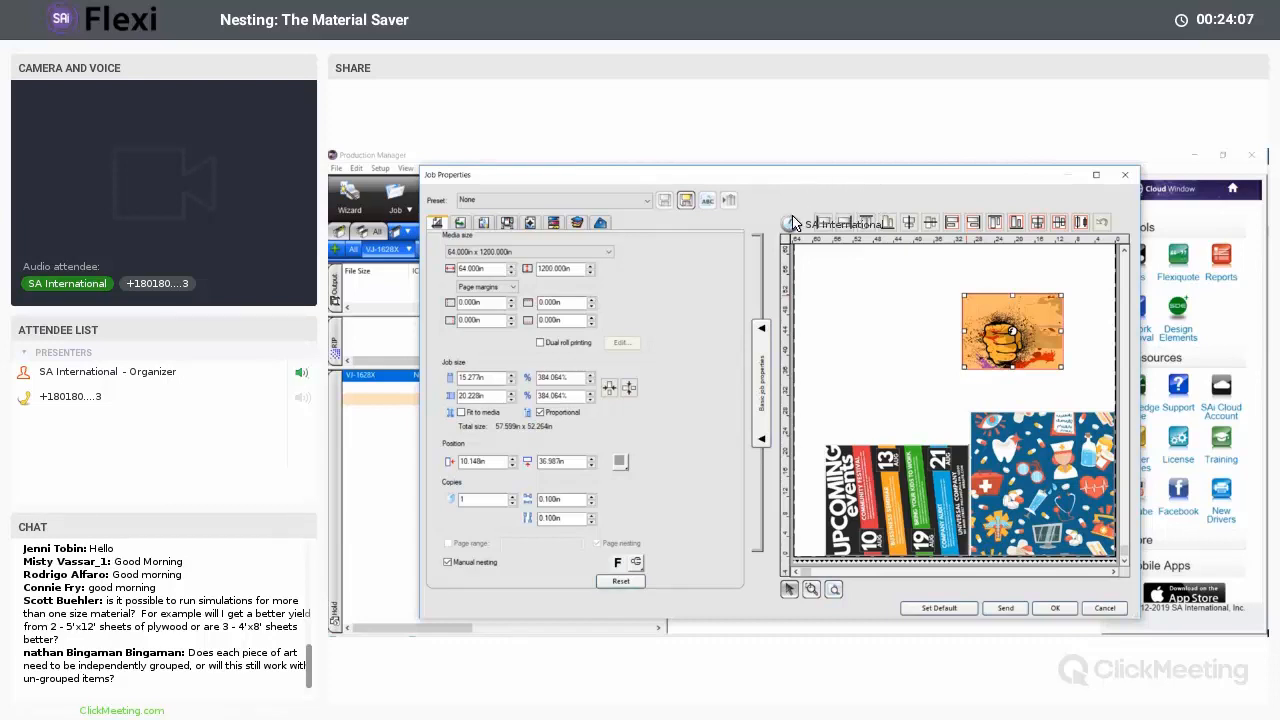
{"action": "left_click", "coordinate": [1104, 607]}
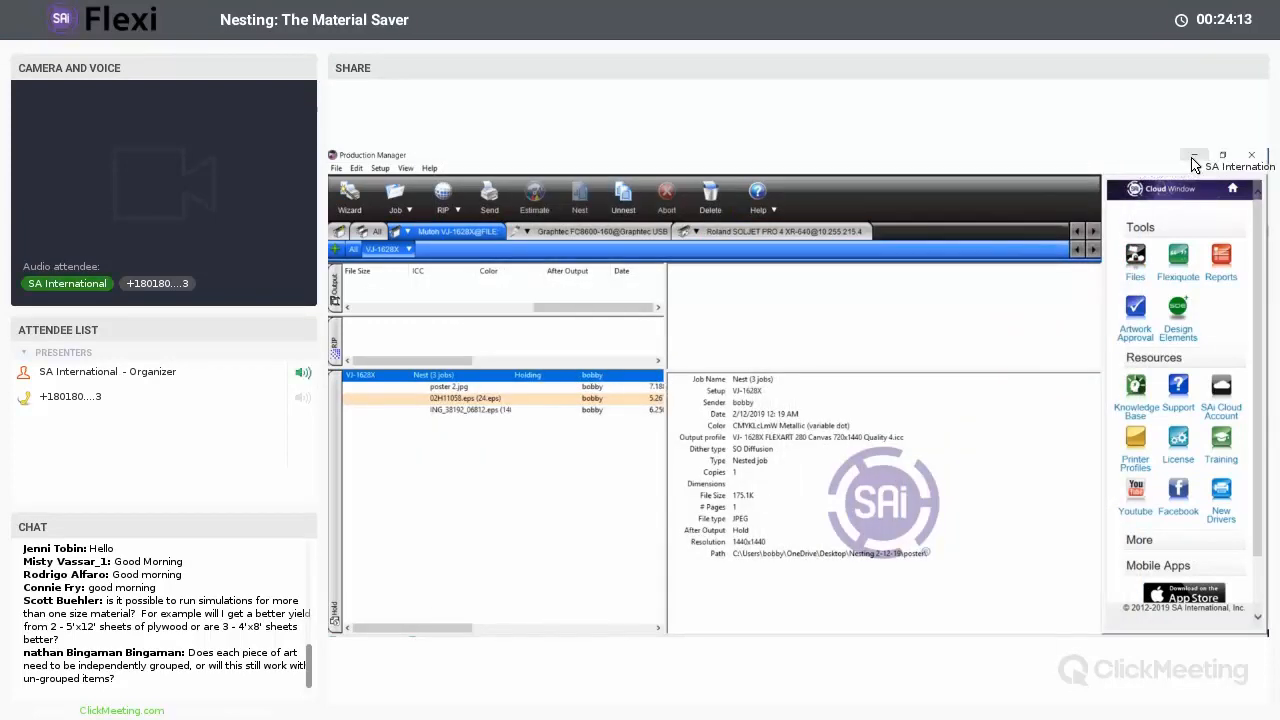
- Switch to the Flexi design window and delete all the nested curve signs from the page
{"action": "left_click", "coordinate": [1194, 155]}
{"action": "left_click", "coordinate": [692, 259]}
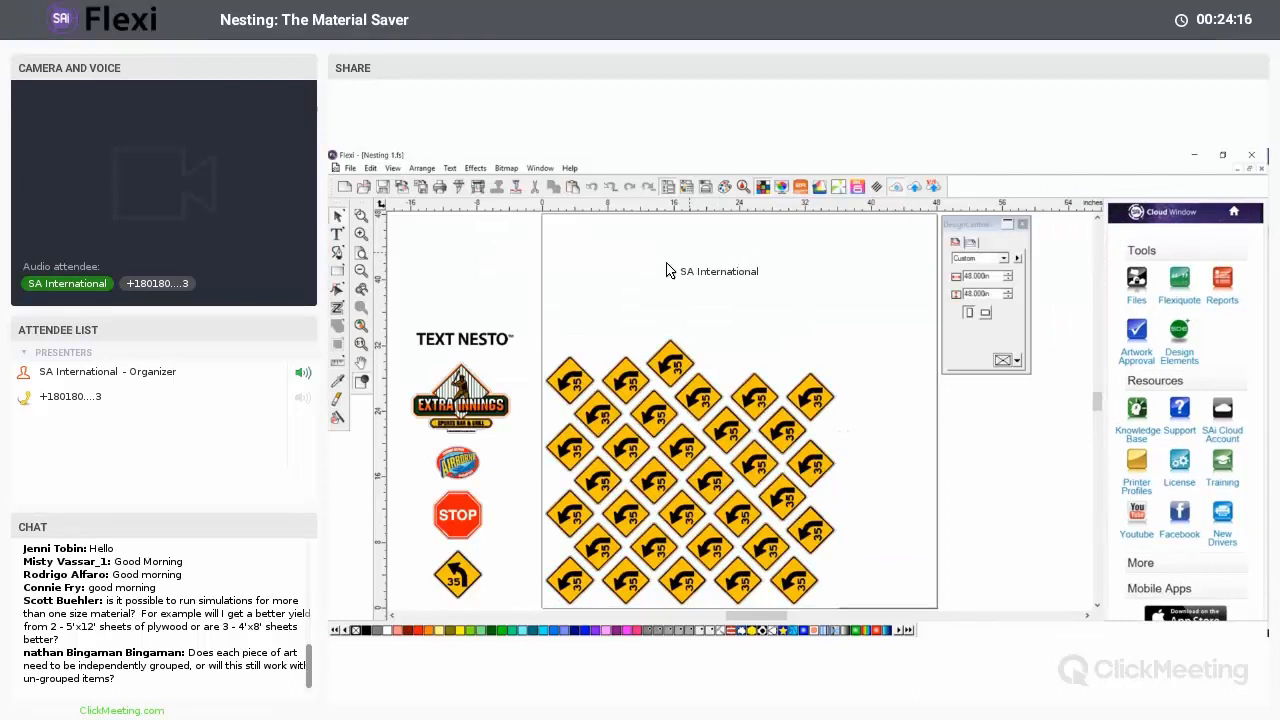
{"action": "left_click_drag", "start_coordinate": [560, 318], "coordinate": [920, 571]}
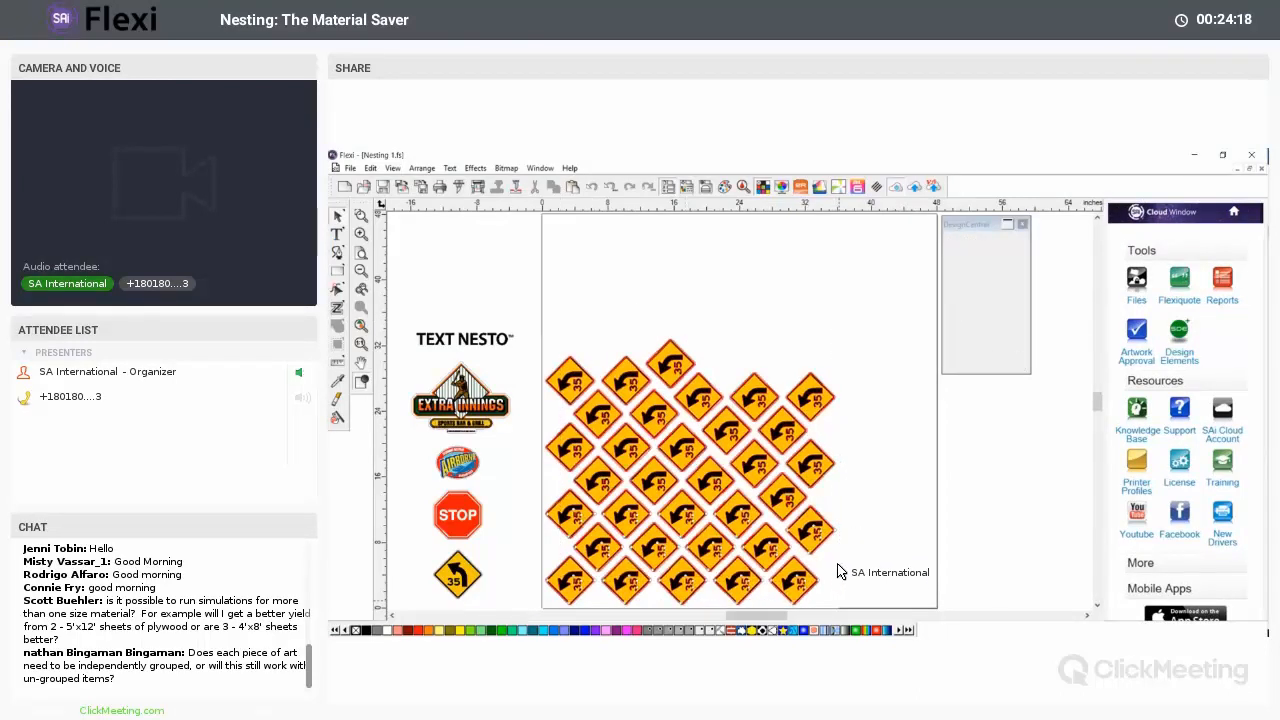
{"action": "key", "text": "Delete"}
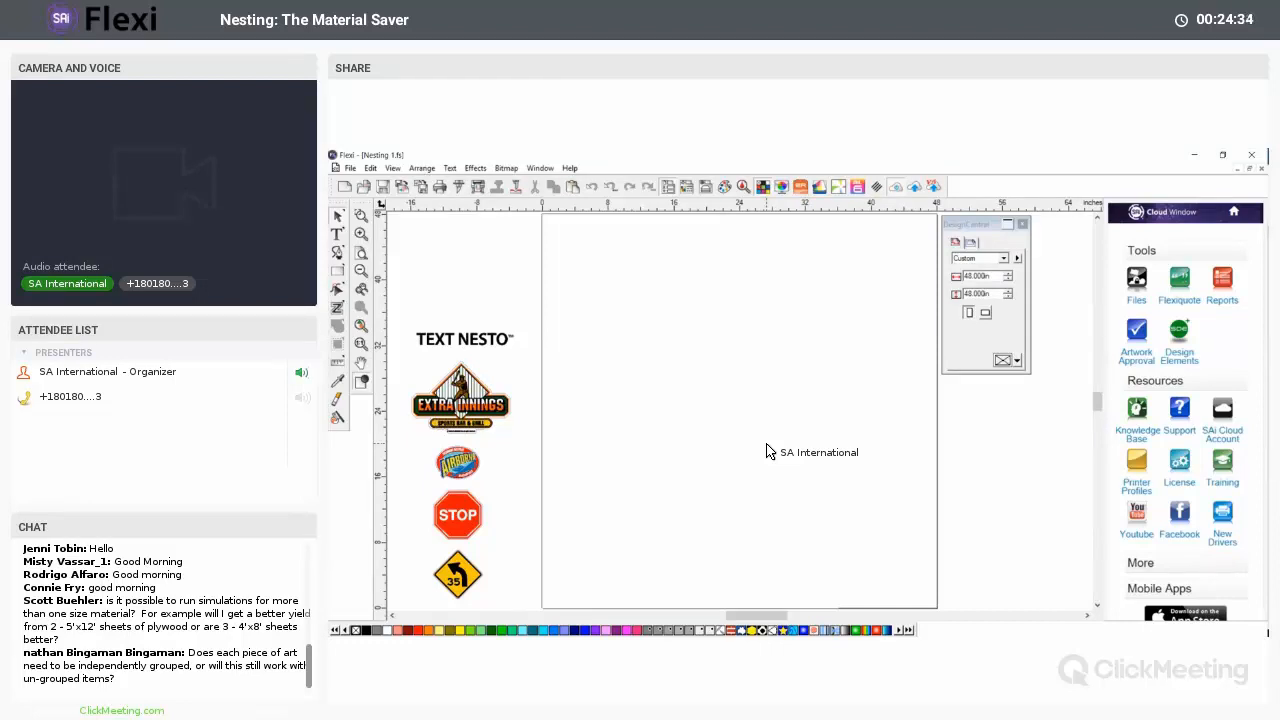
- Place a copy of the Extra Innings logo in the page's lower-left corner and set it up for RIP and Print on VJ-1628X@FILE
{"action": "left_click_drag", "start_coordinate": [404, 362], "coordinate": [531, 438]}
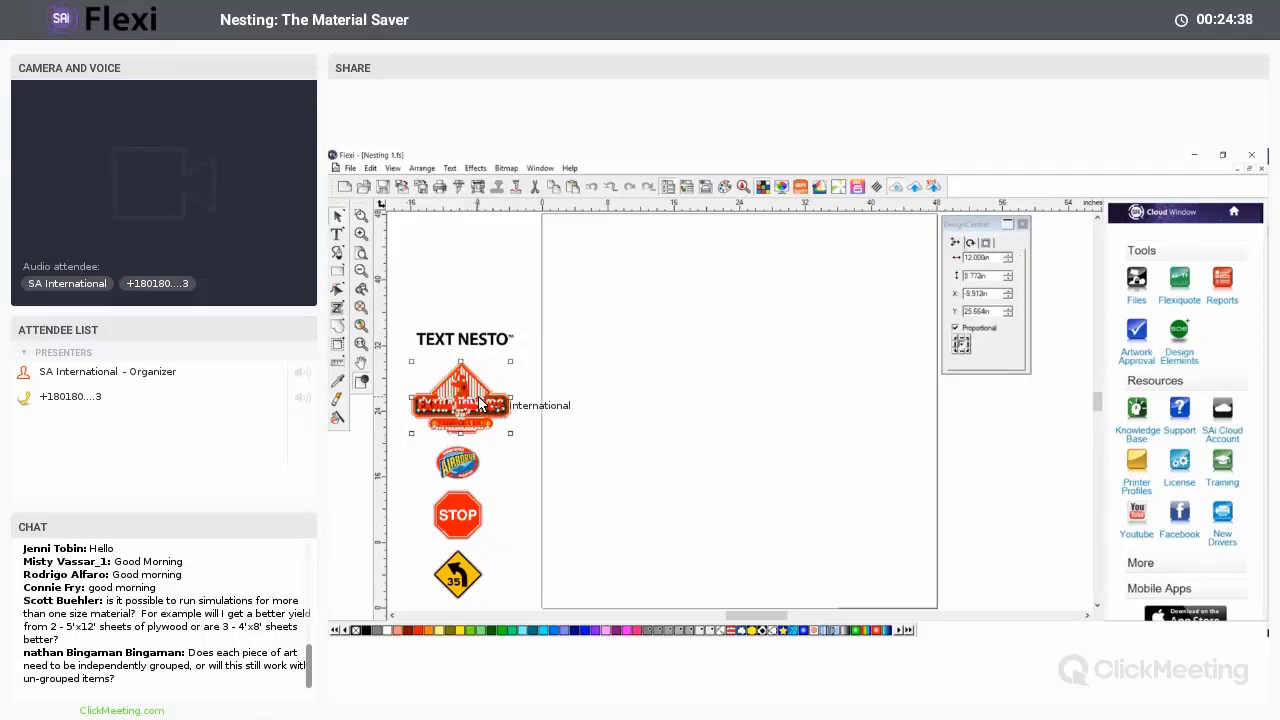
{"action": "left_click_drag", "start_coordinate": [477, 402], "coordinate": [623, 536]}
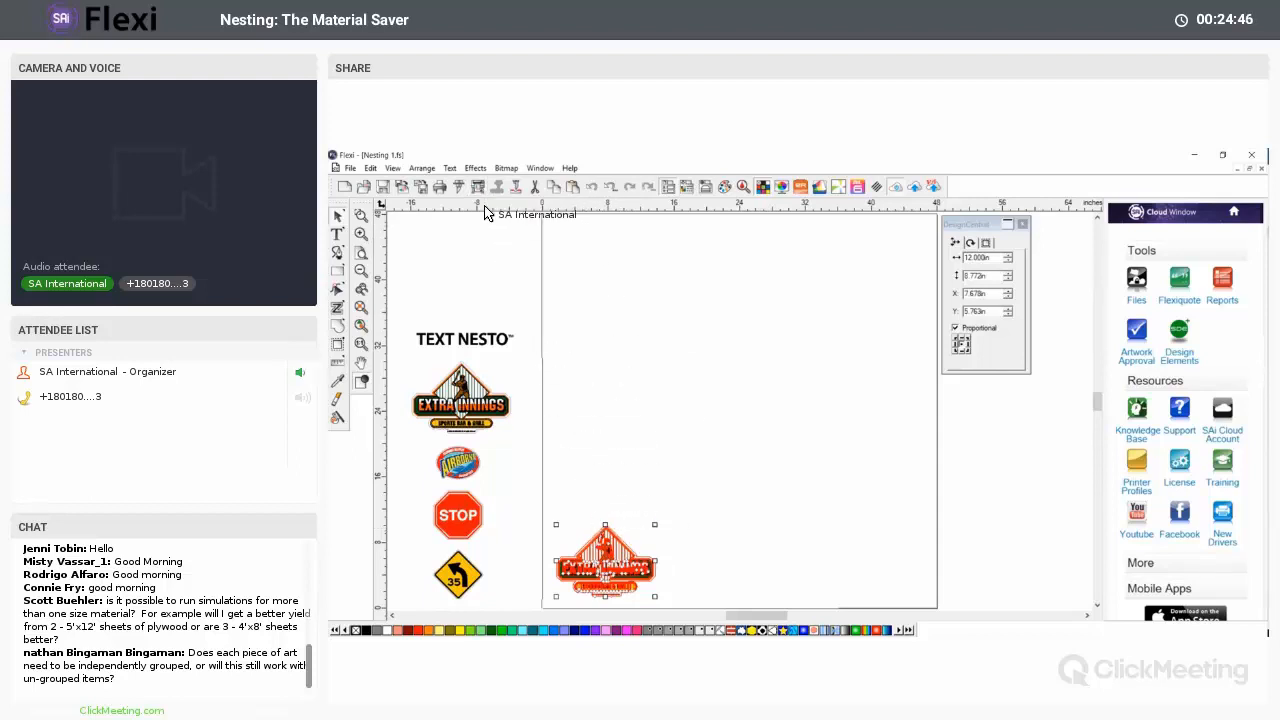
{"action": "key", "text": "ctrl+p"}
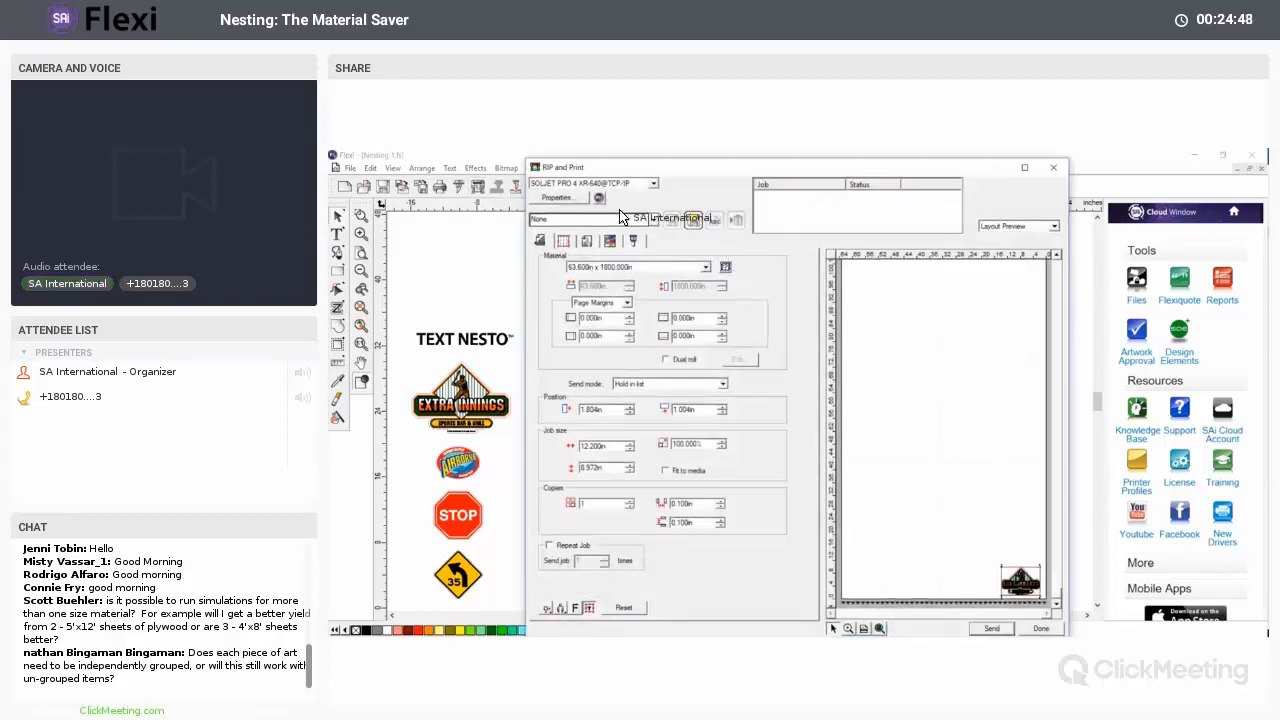
{"action": "left_click", "coordinate": [600, 183]}
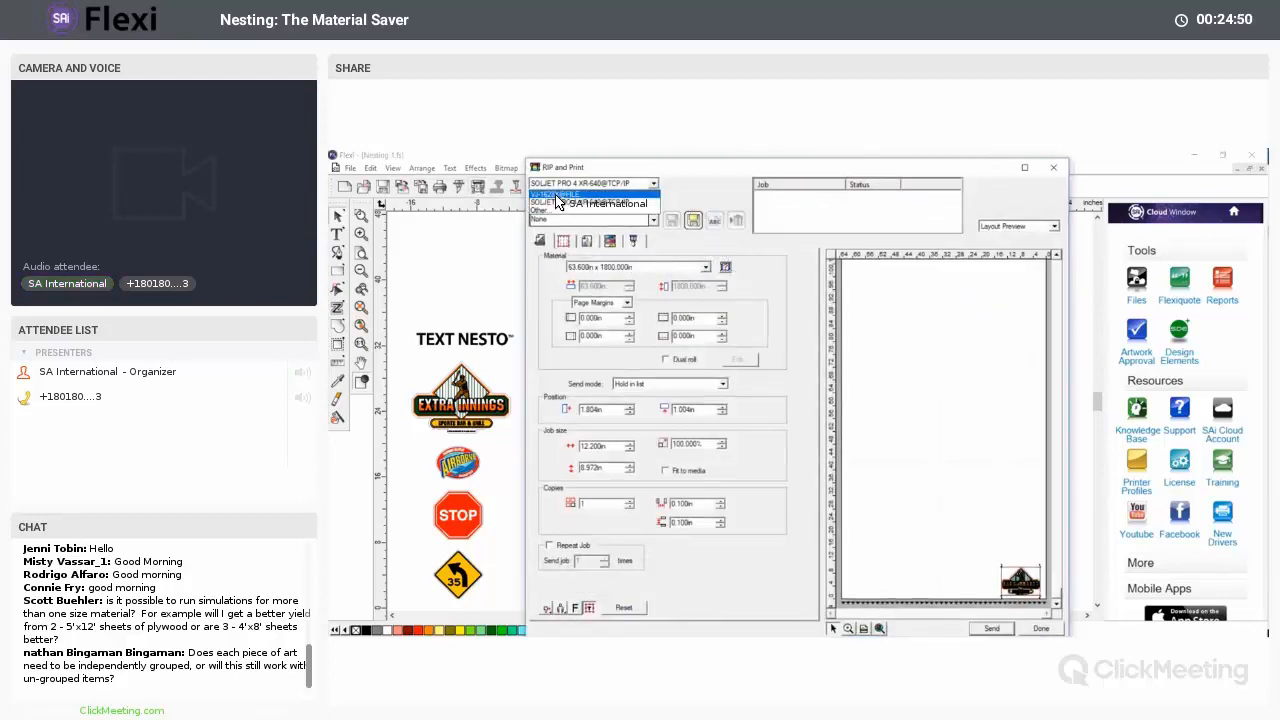
{"action": "left_click", "coordinate": [557, 196]}
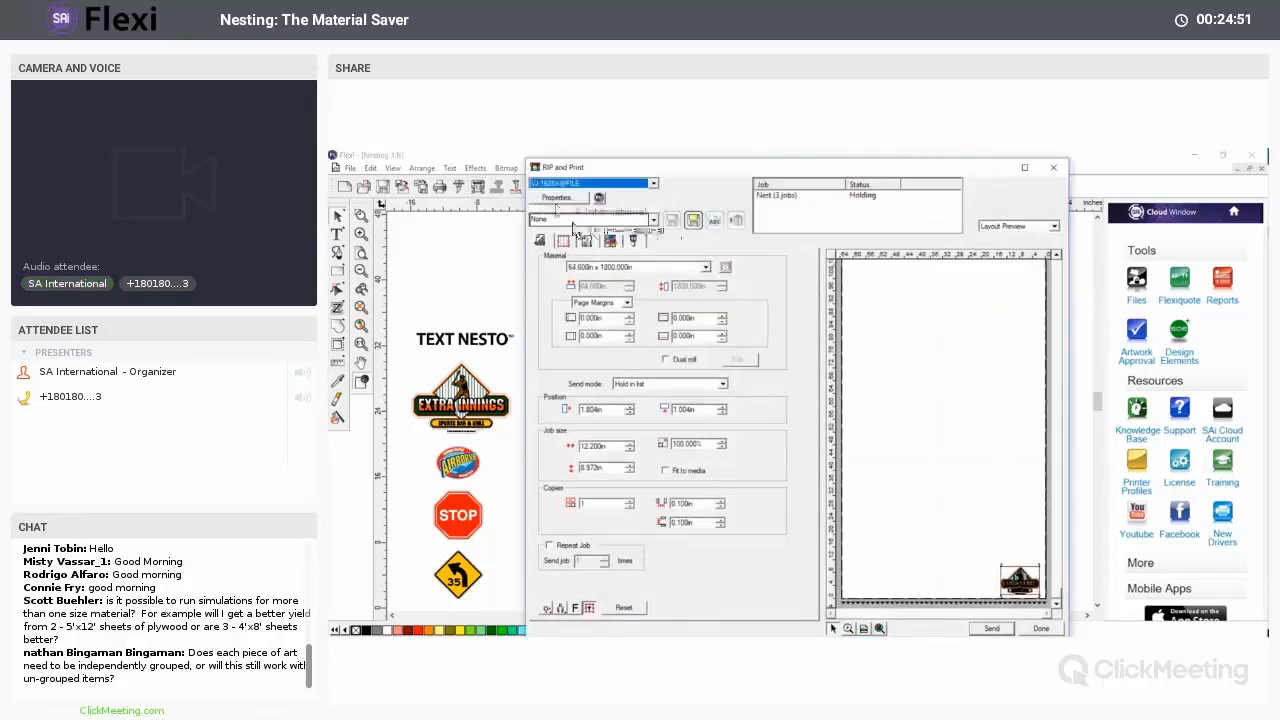
- Assign contour cutting to the FC8600-160 on Graphtec USB and send the logo job with the Hold in list mode
{"action": "left_click", "coordinate": [632, 240]}
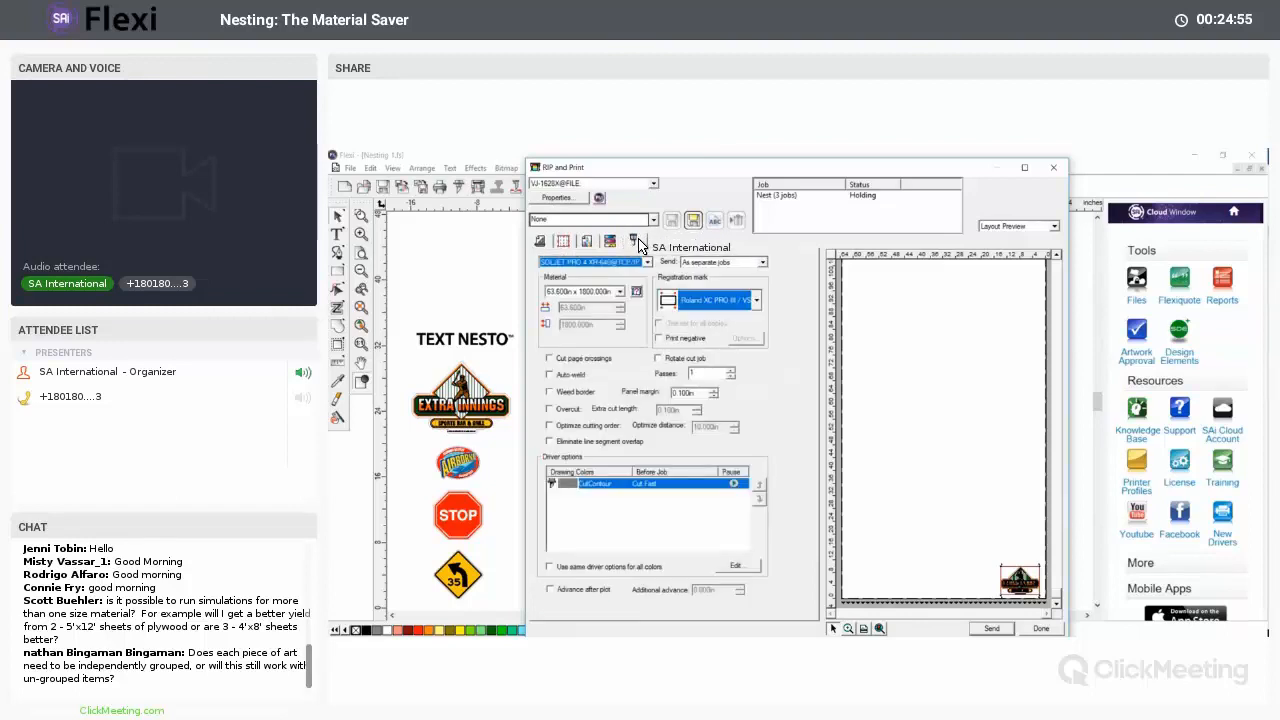
{"action": "left_click", "coordinate": [584, 263]}
{"action": "left_click", "coordinate": [580, 273]}
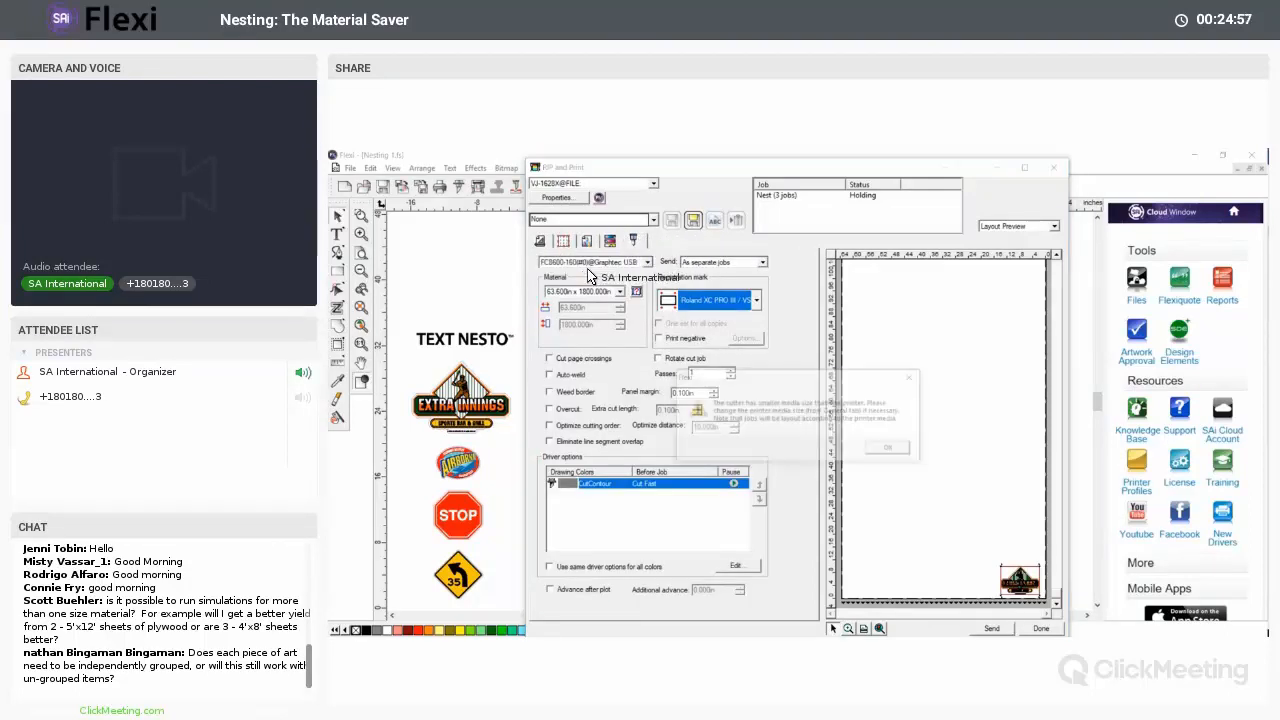
{"action": "left_click", "coordinate": [897, 451]}
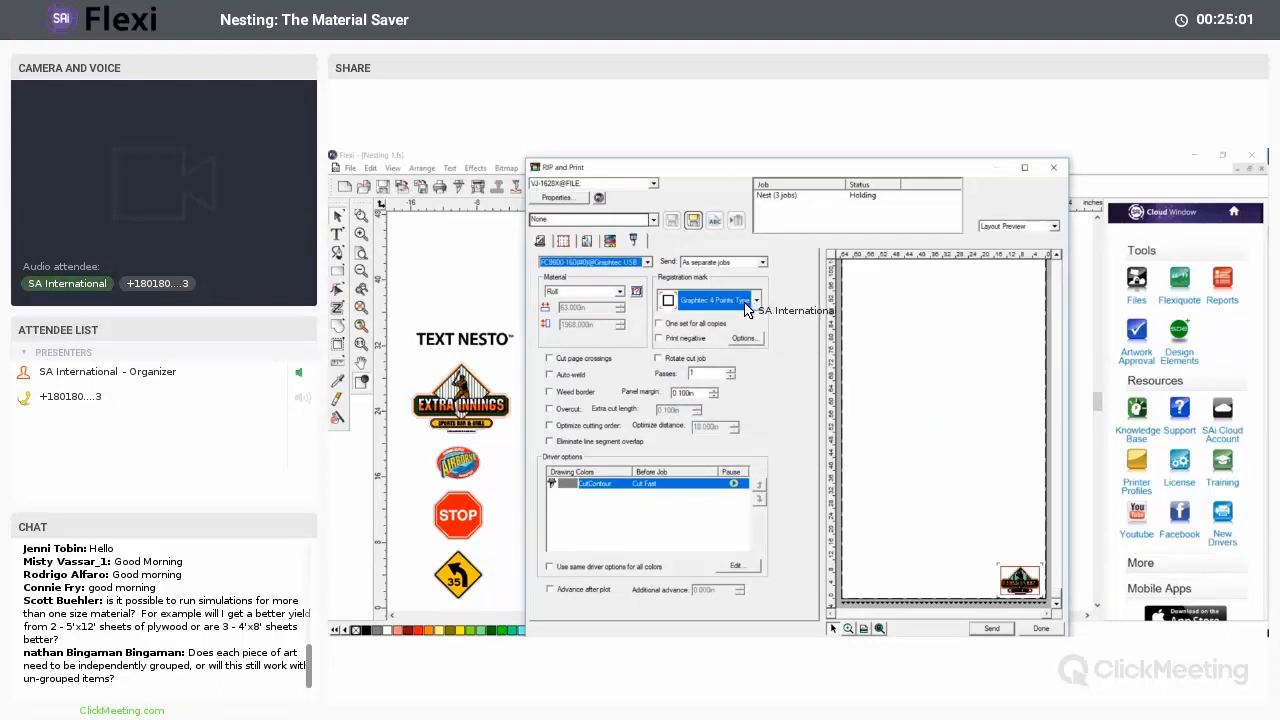
{"action": "left_click", "coordinate": [563, 240]}
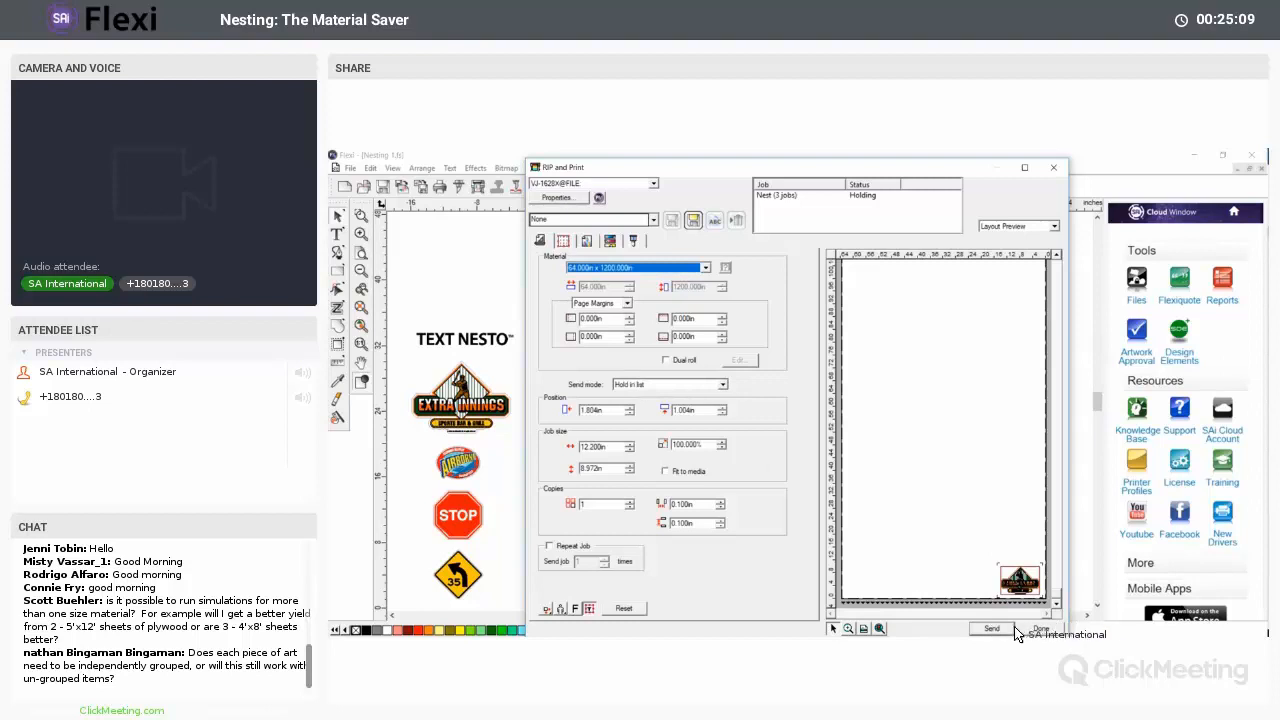
{"action": "left_click", "coordinate": [1045, 630]}
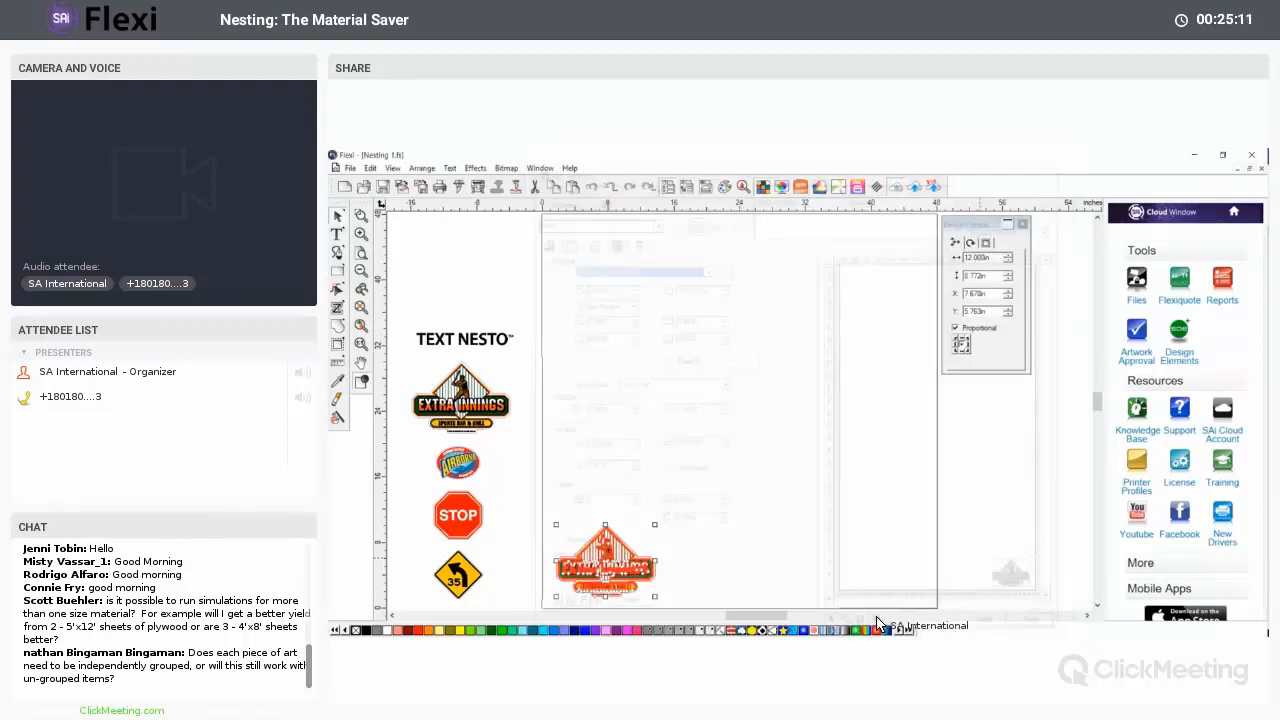
- Switch to Production Manager, delete the three-job nest from the hold queue and return to the Flexi design window
{"action": "key", "text": "alt+Tab"}
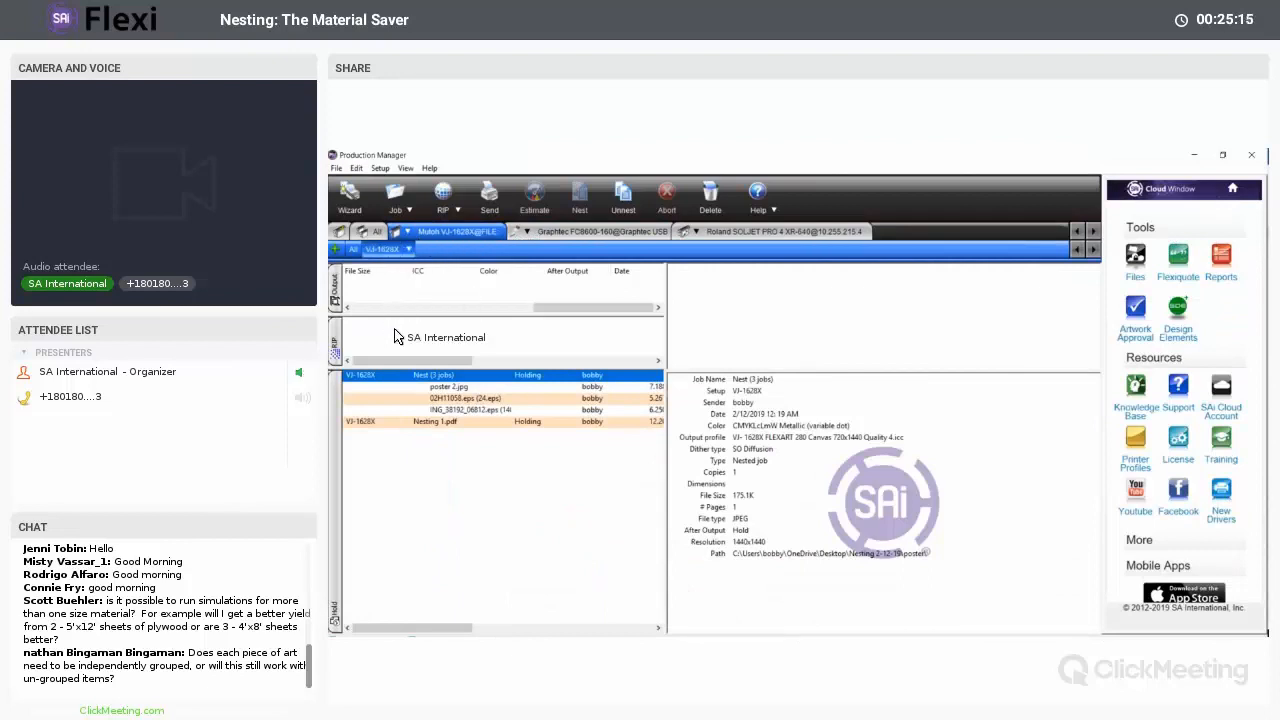
{"action": "left_click_drag", "start_coordinate": [445, 428], "coordinate": [433, 380]}
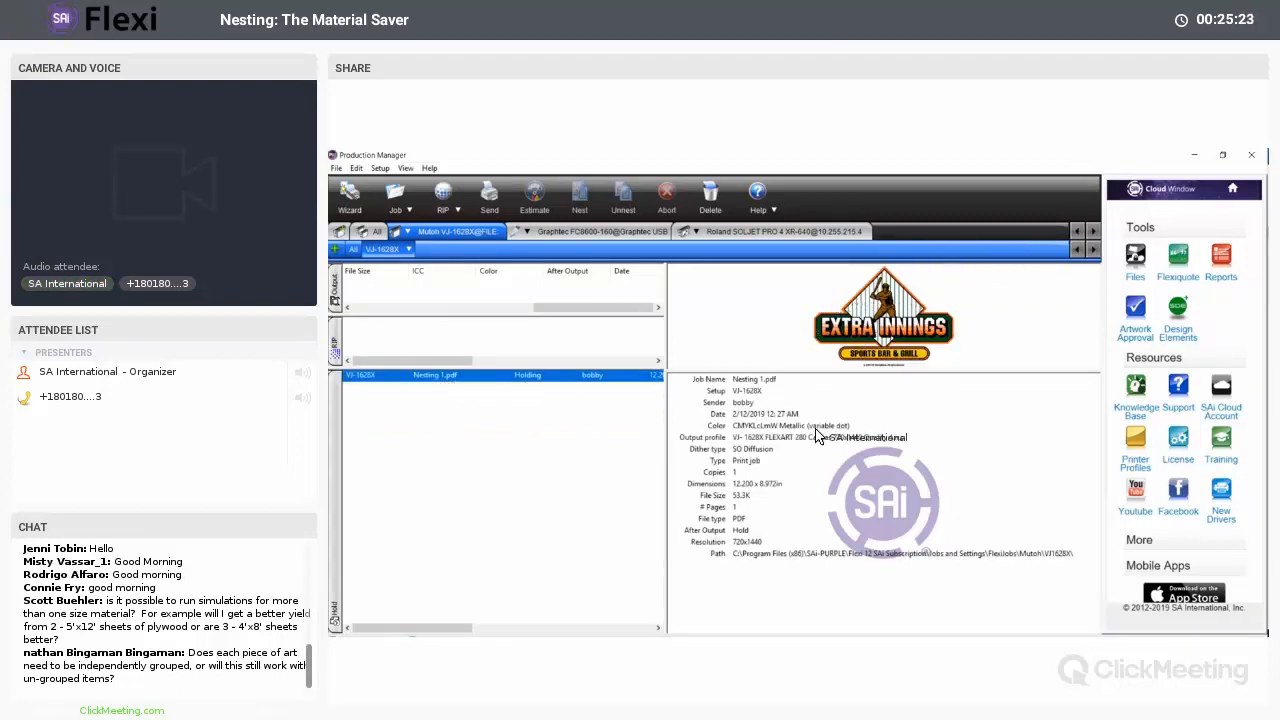
{"action": "left_click", "coordinate": [732, 639]}
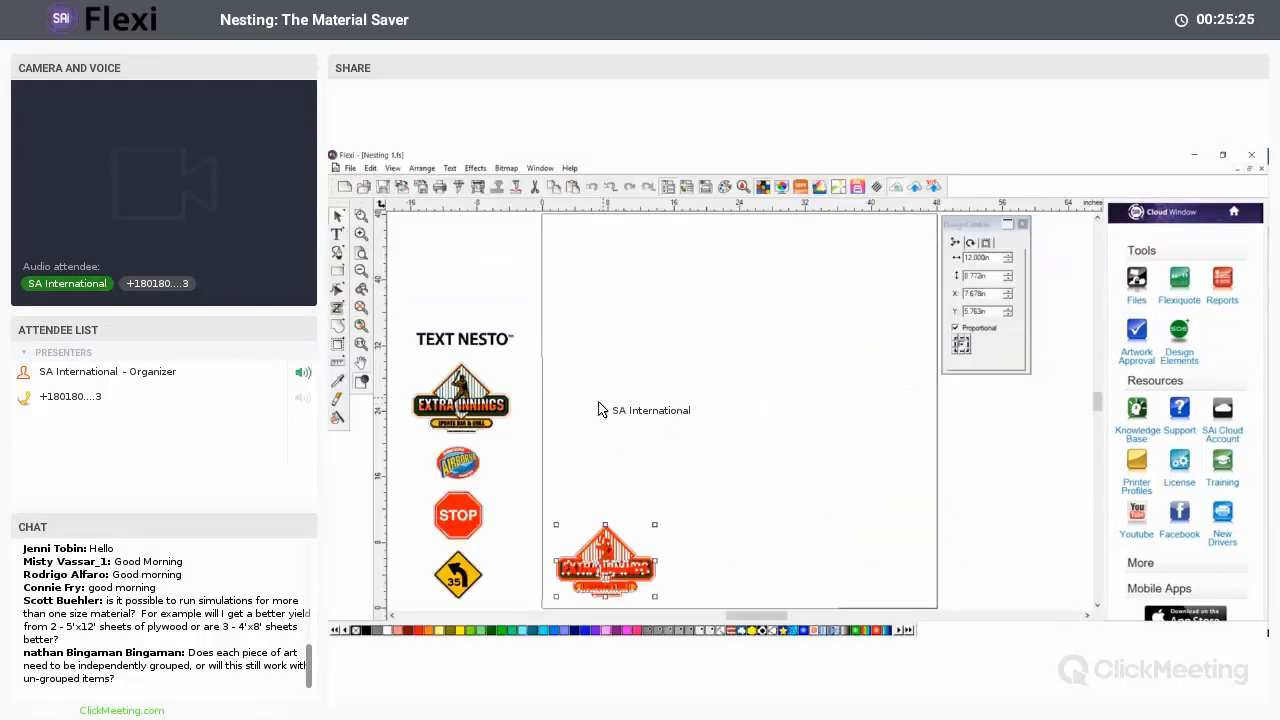
- Set up the Airborne logo for RIP and Print and enlarge the job to 14.772 in wide
{"action": "left_click", "coordinate": [460, 465]}
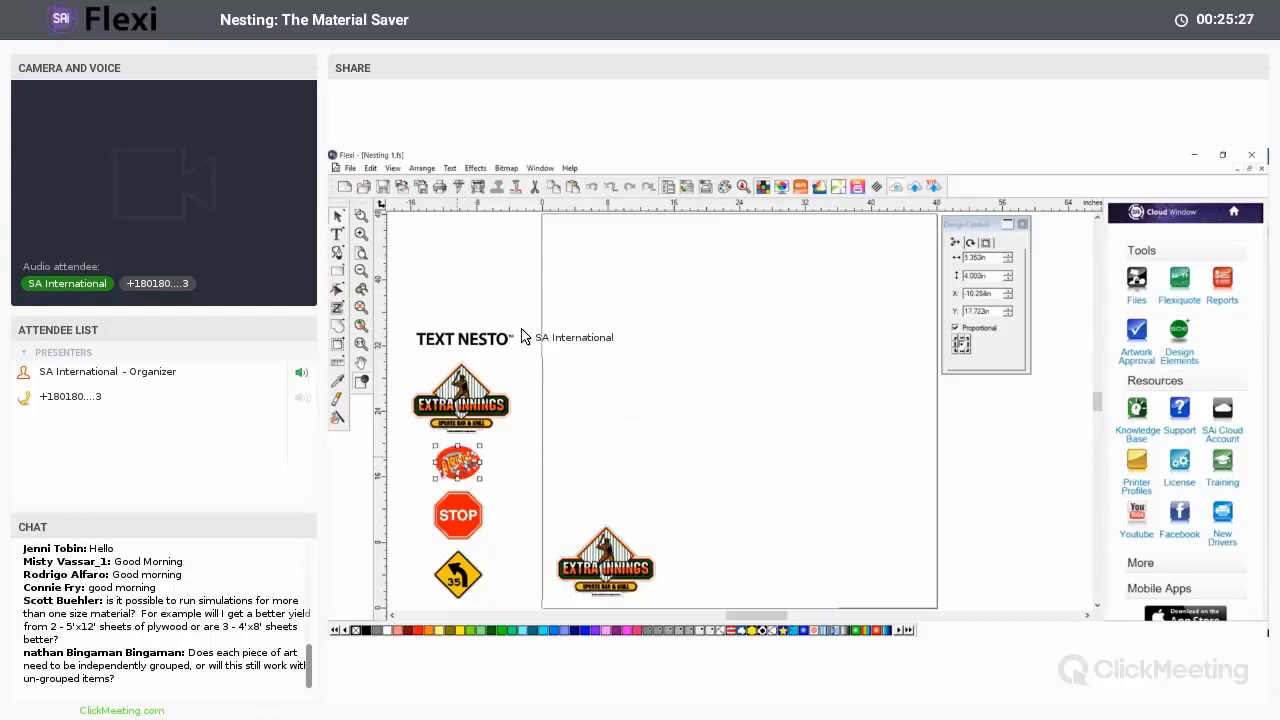
{"action": "left_click", "coordinate": [479, 190]}
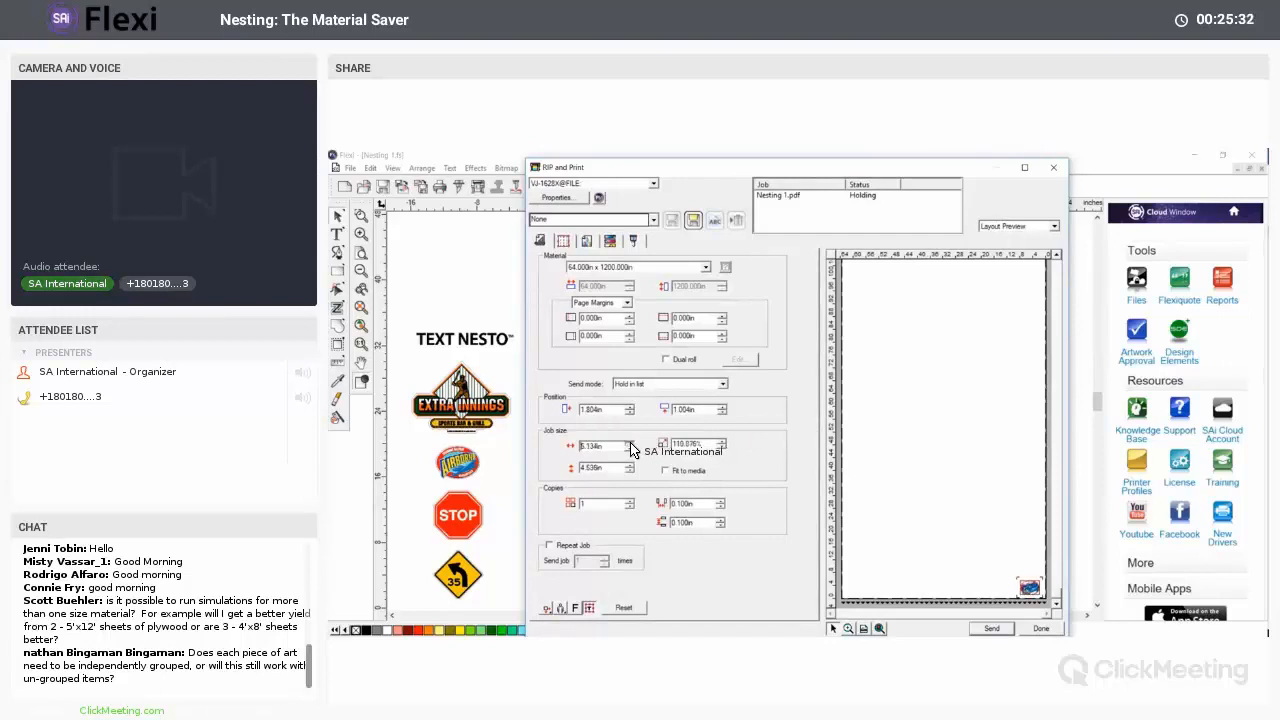
{"action": "left_click", "coordinate": [630, 444]}
{"action": "type", "text": "1.0"}
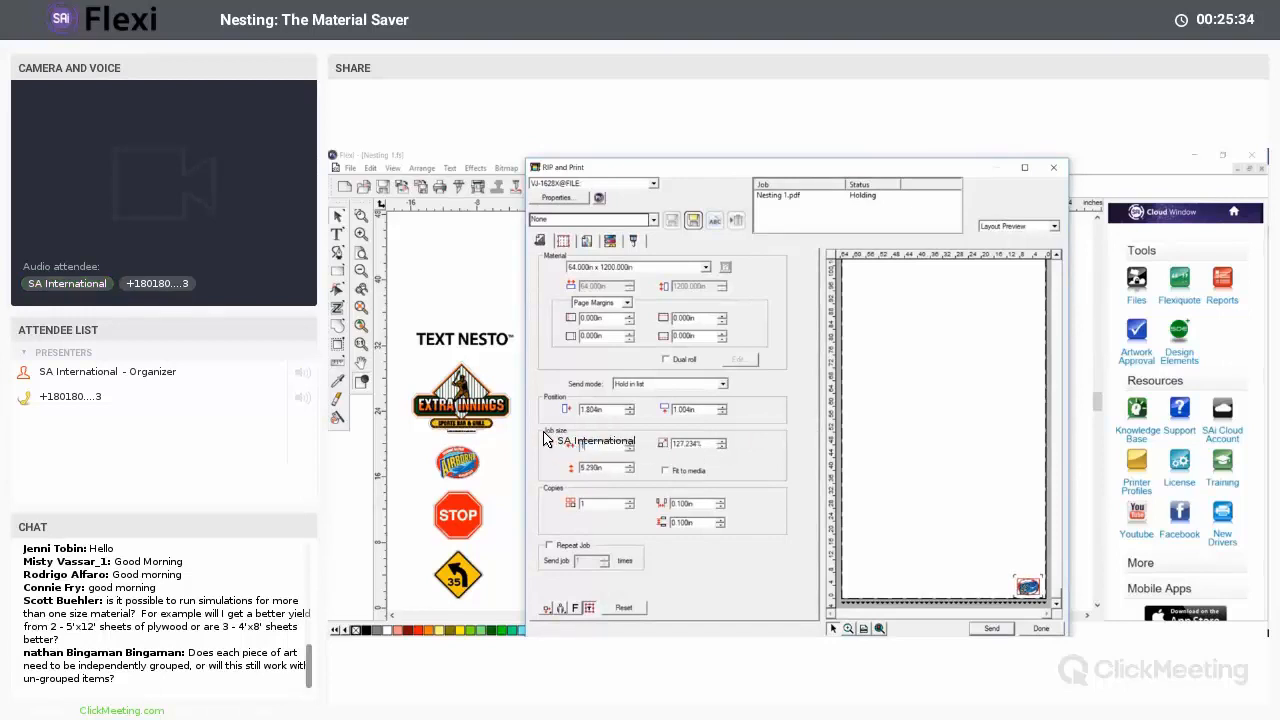
{"action": "type", "text": "5"}
{"action": "key", "text": "Tab"}
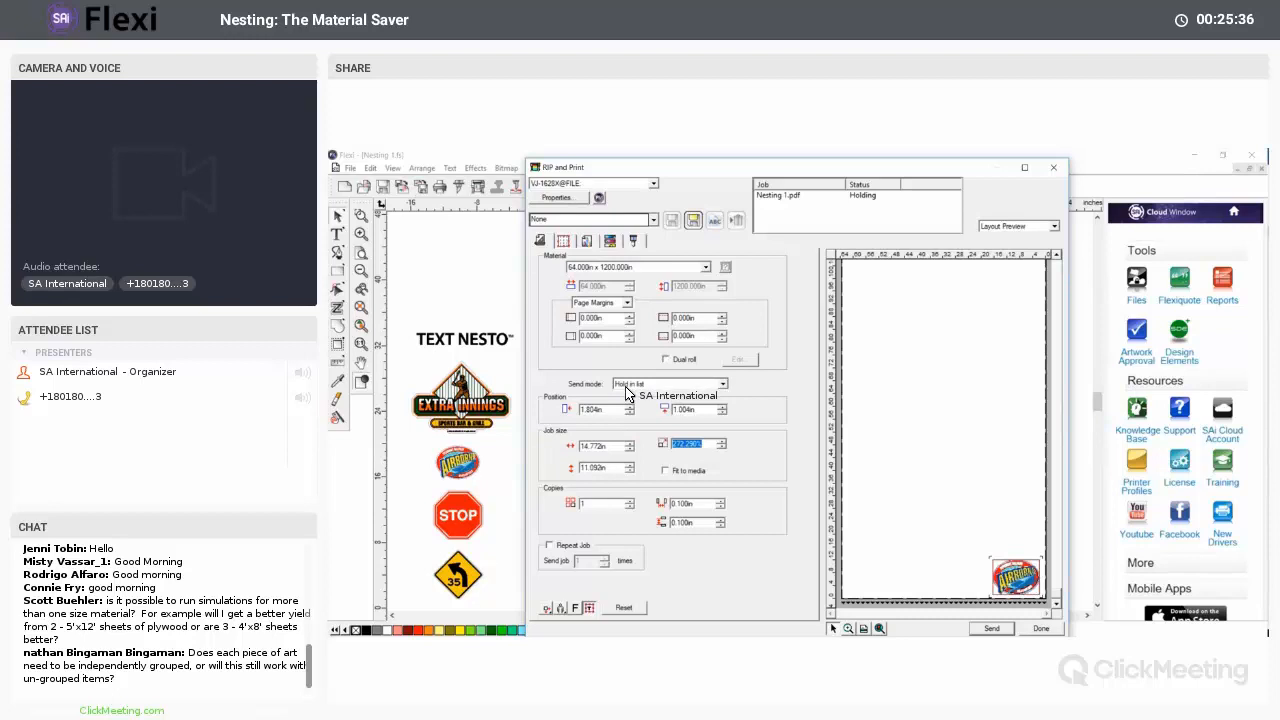
- Review the Airborne job's color and contour-cut settings, send it with the Hold in list mode and close RIP and Print
{"action": "left_click", "coordinate": [610, 241]}
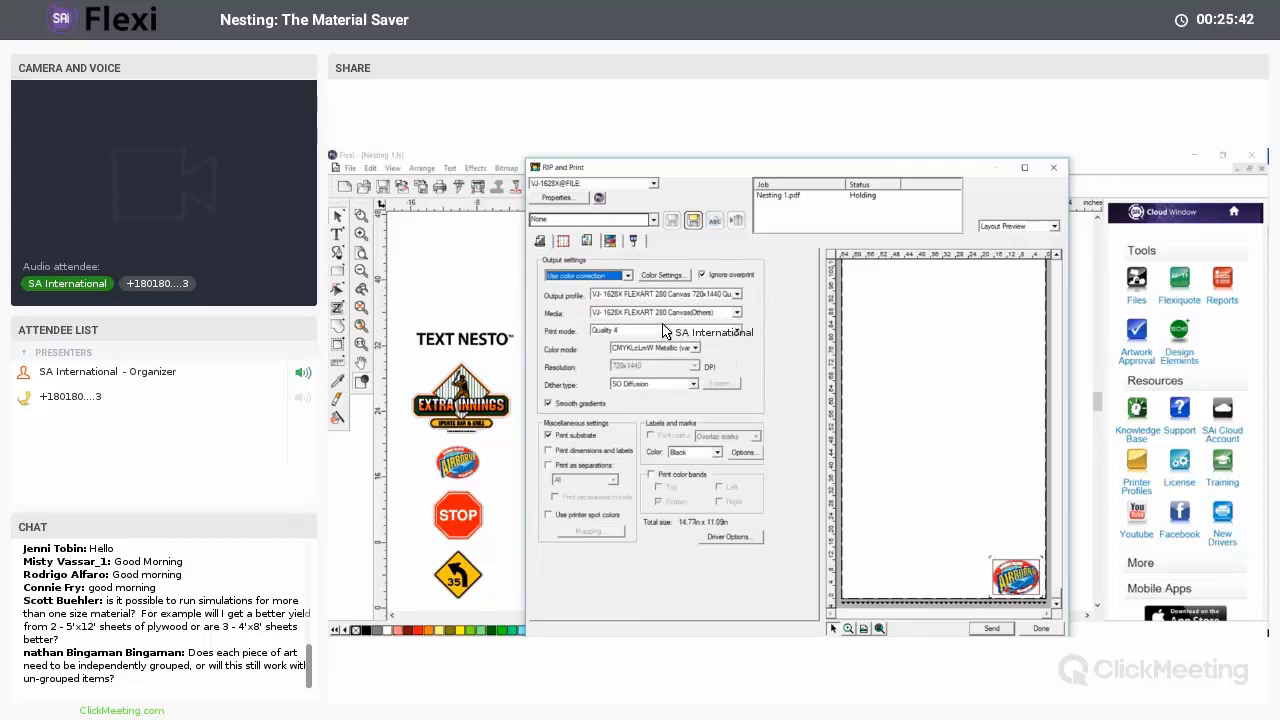
{"action": "left_click", "coordinate": [633, 241]}
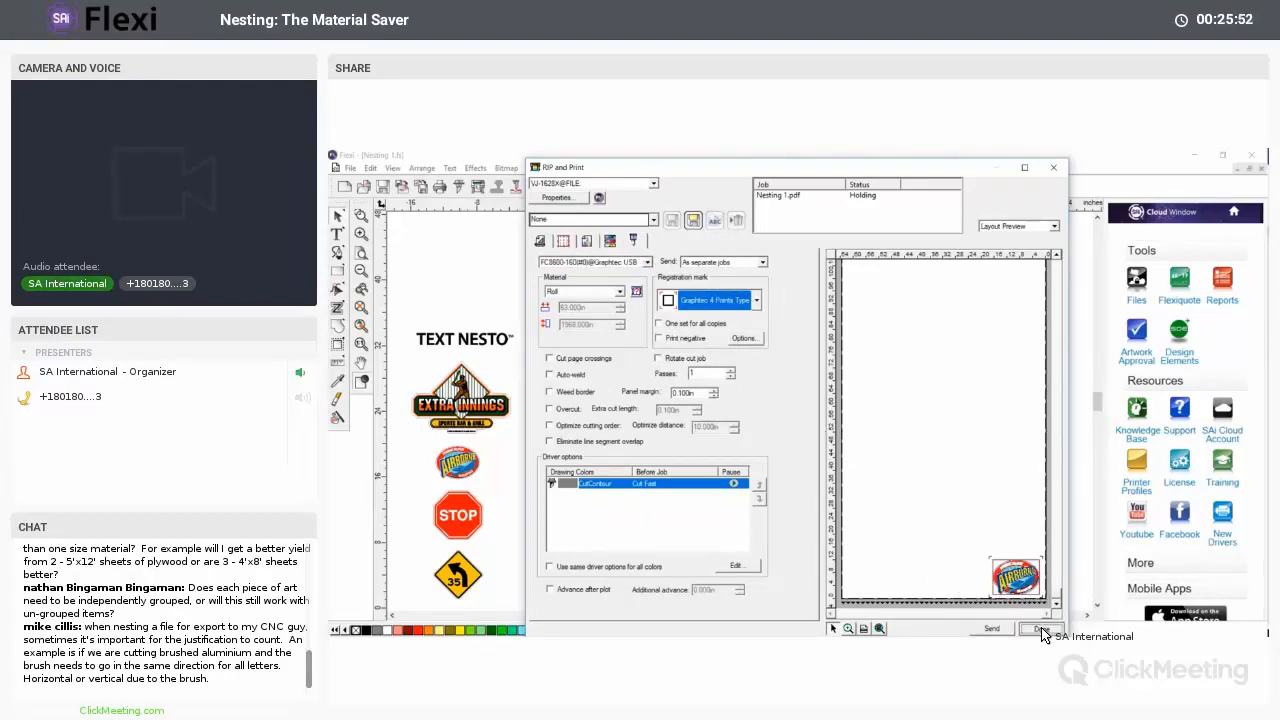
{"action": "left_click", "coordinate": [1040, 630]}
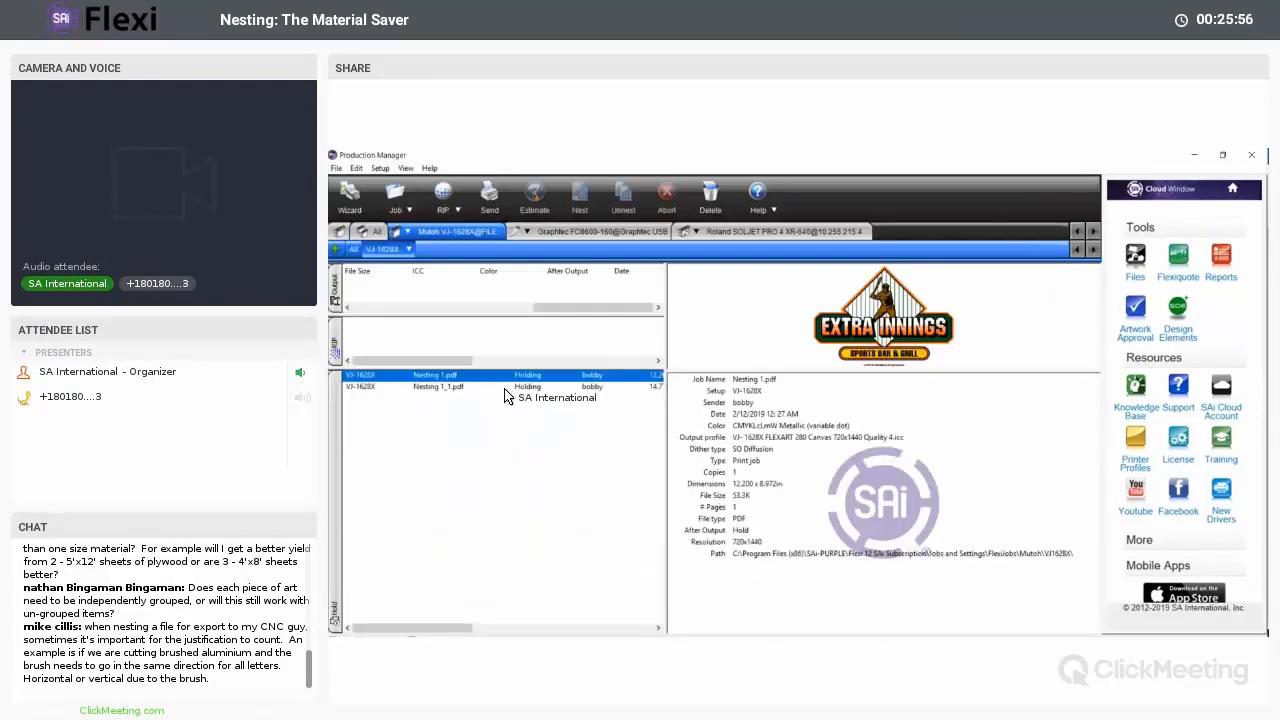
- Nest the held Nesting 1.pdf and Nesting 1_1.pdf jobs together in Production Manager
{"action": "left_click", "coordinate": [450, 388]}
{"action": "left_click", "coordinate": [449, 377]}
{"action": "left_click", "coordinate": [450, 386], "text": "shift"}
{"action": "left_click", "coordinate": [581, 212]}
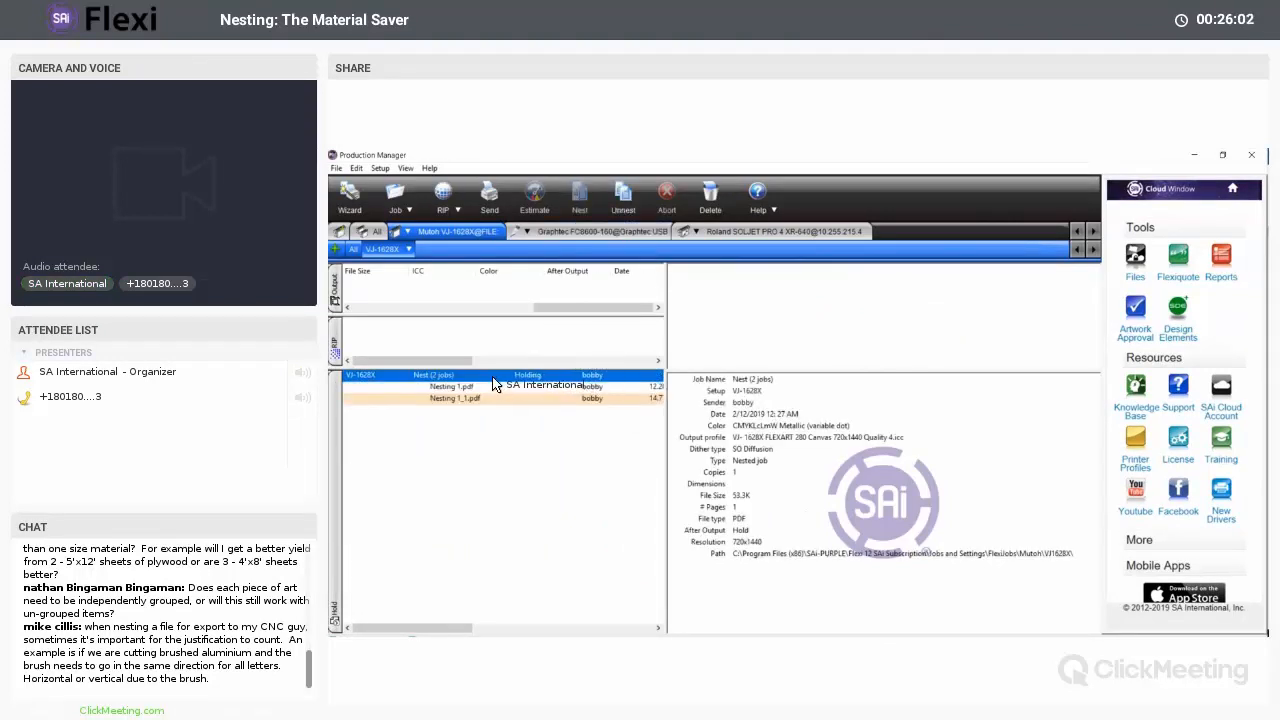
- Examine the layout, color and printer options in the logo nest's job properties, and close them without changes
{"action": "double_click", "coordinate": [491, 378]}
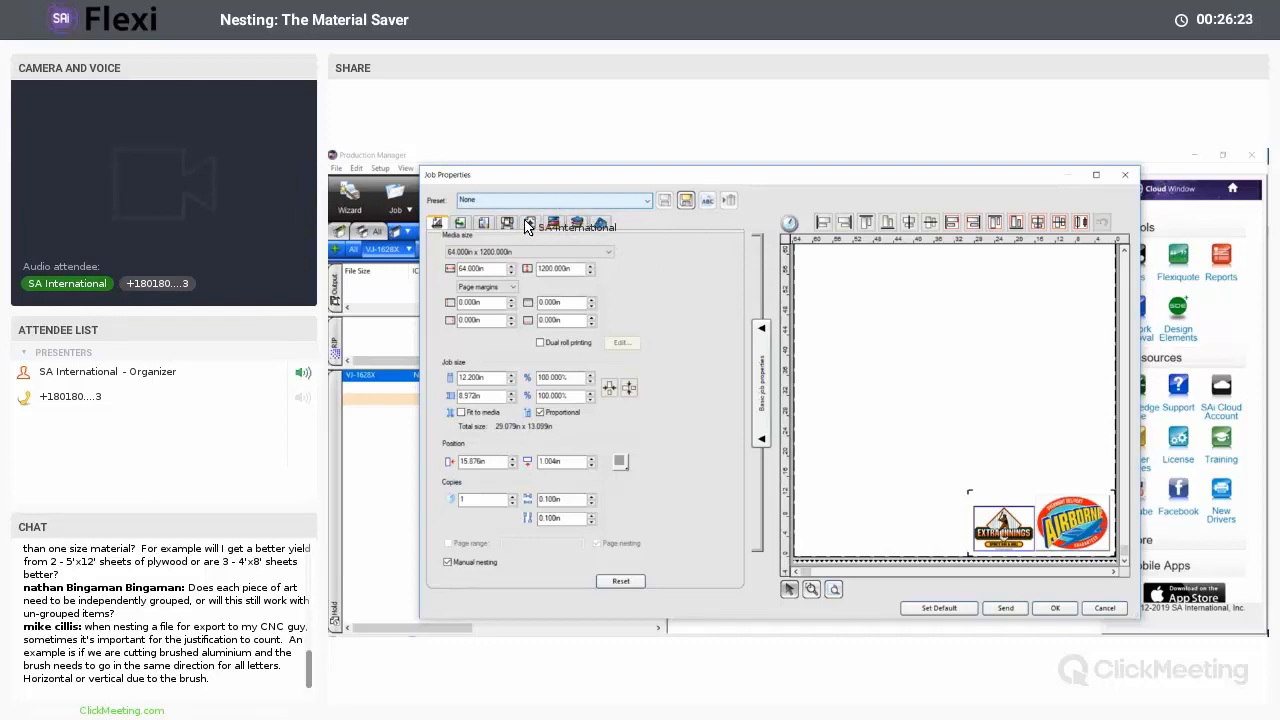
{"action": "left_click", "coordinate": [486, 224]}
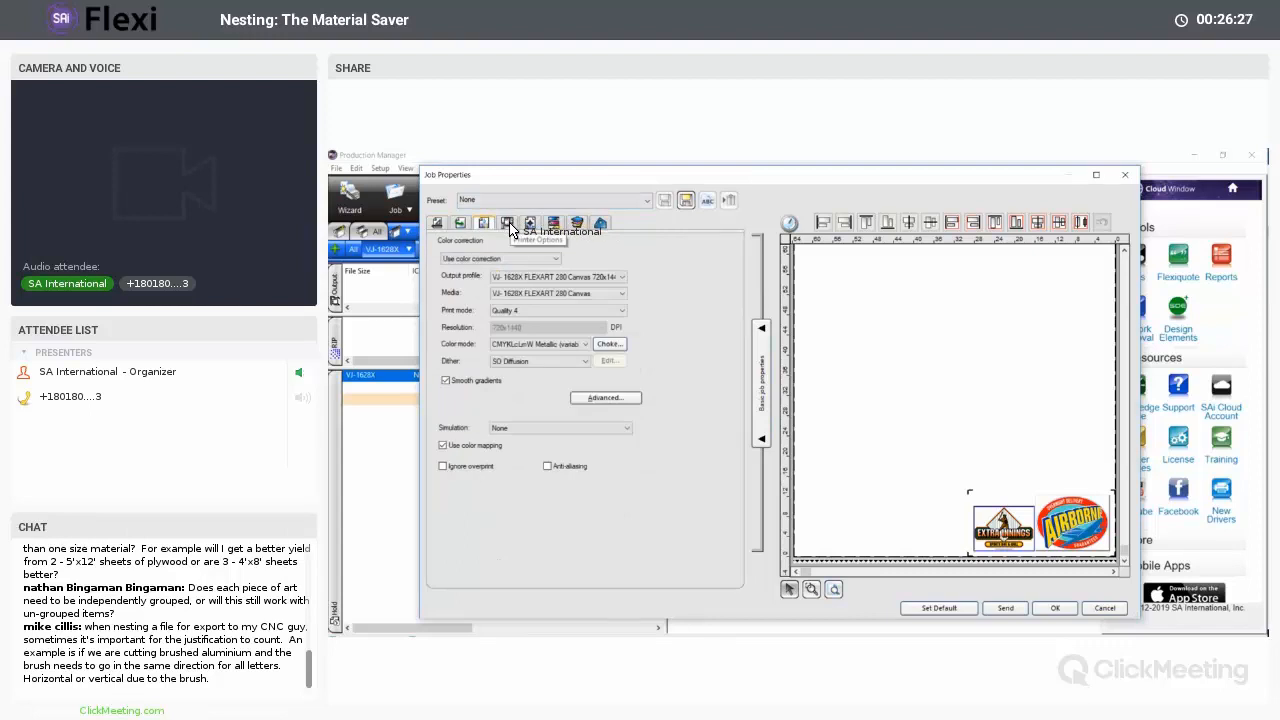
{"action": "left_click", "coordinate": [510, 229]}
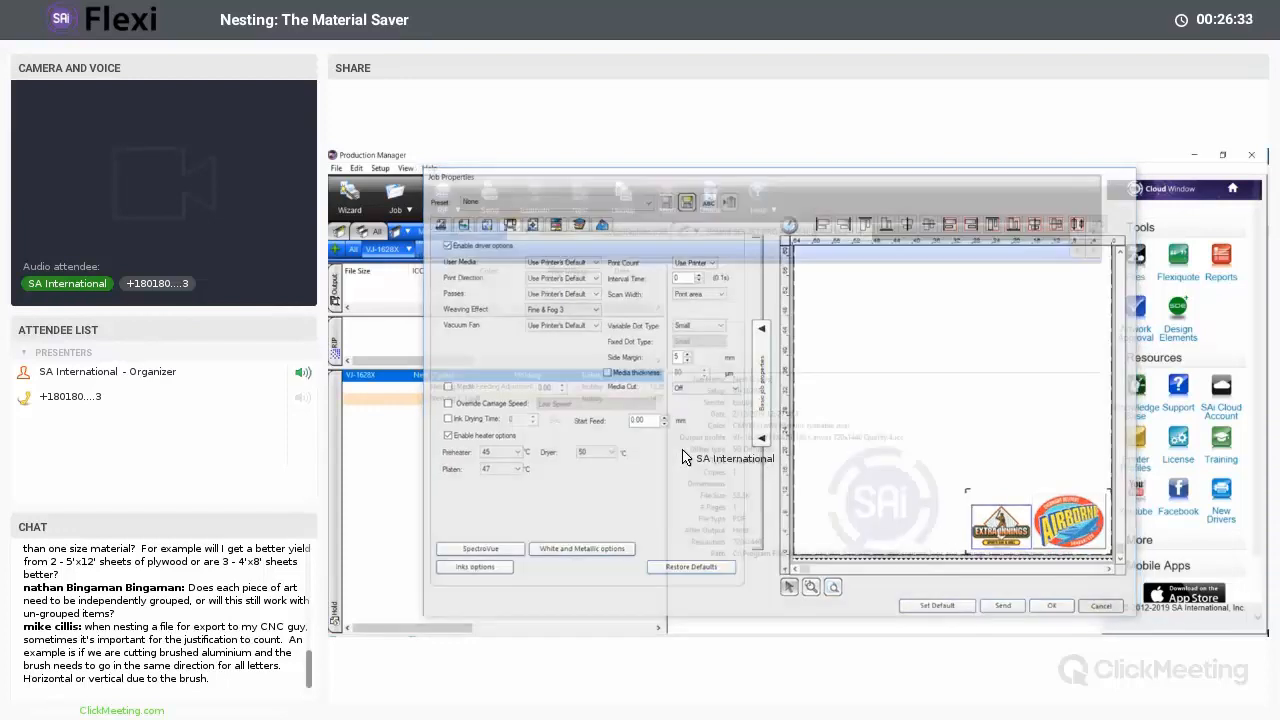
{"action": "left_click", "coordinate": [532, 433]}
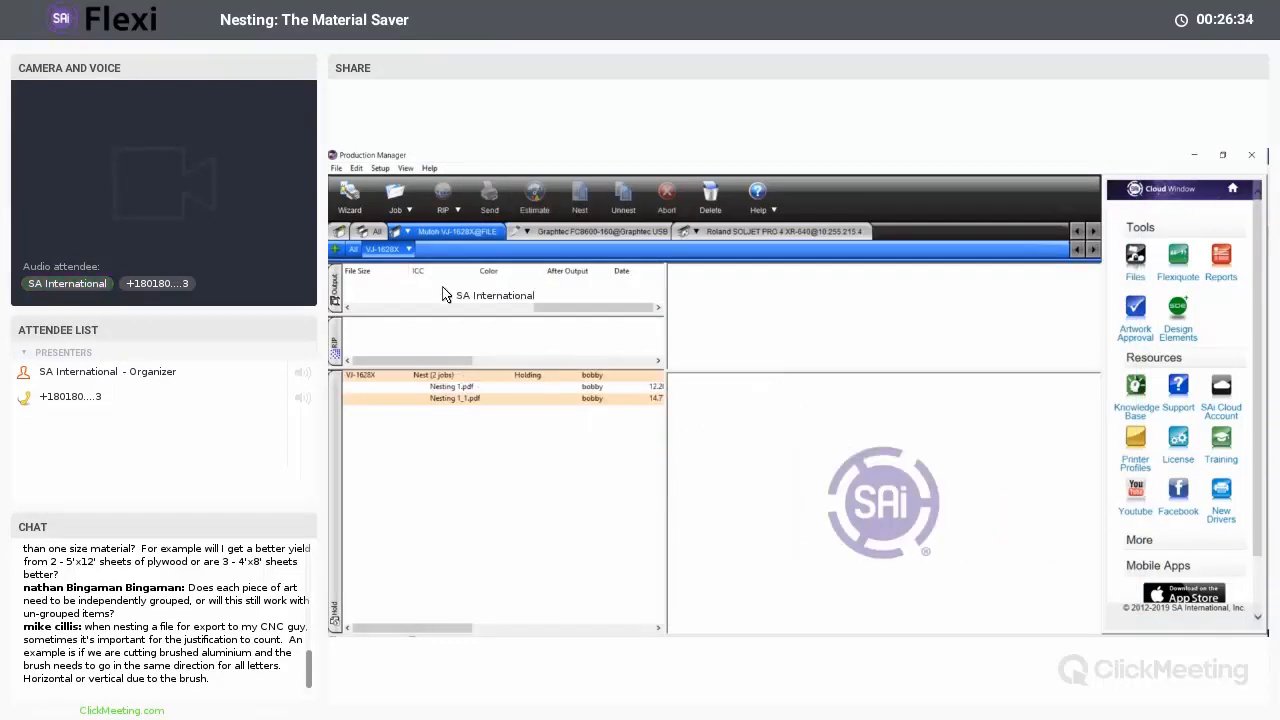
- Add Nest - PC 1.pdf and Nest - PC 2.pdf from the Nesting 2-12-19 folder to the Mutoh VJ-1628X setup
{"action": "left_click", "coordinate": [408, 231]}
{"action": "left_click", "coordinate": [698, 382]}
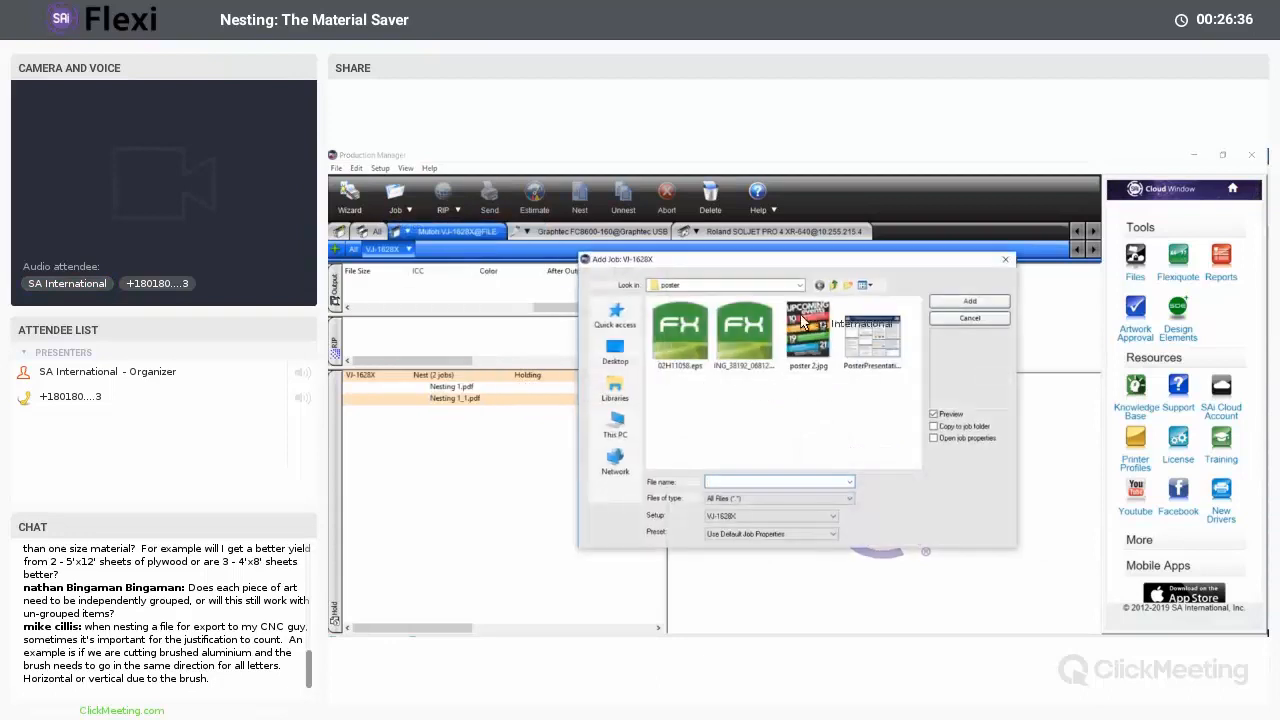
{"action": "left_click", "coordinate": [833, 285]}
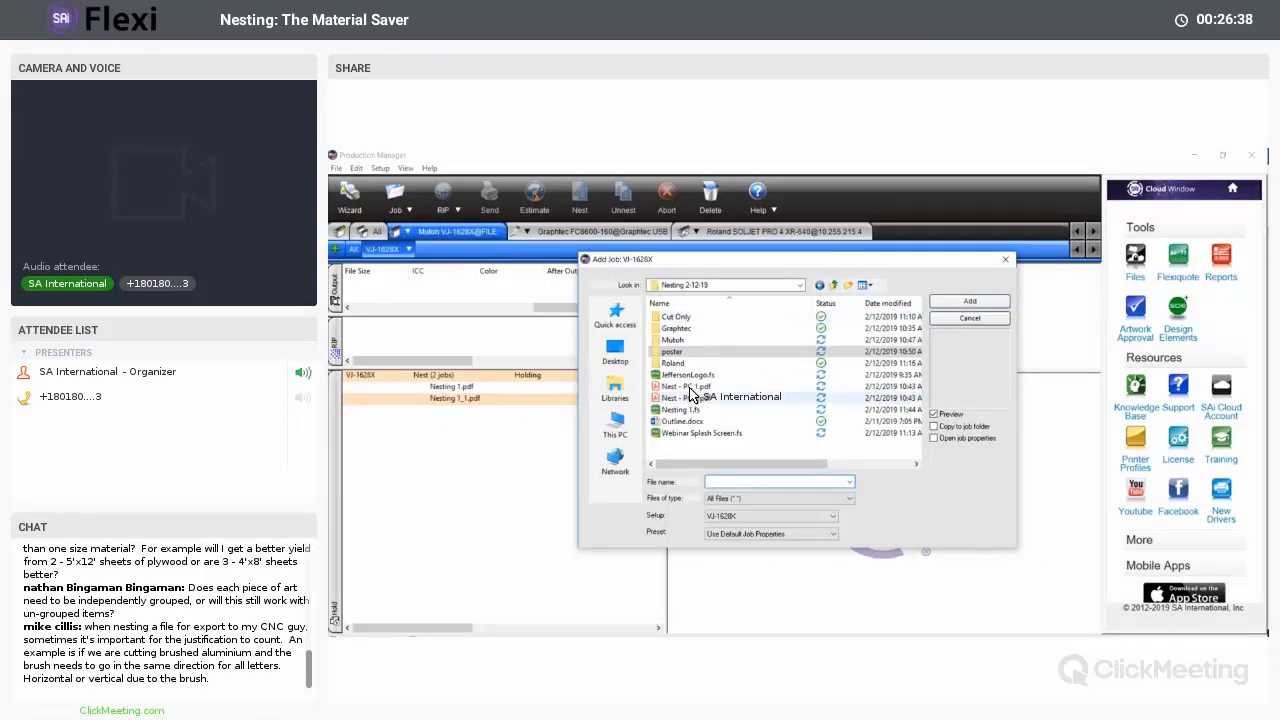
{"action": "left_click", "coordinate": [679, 387]}
{"action": "left_click", "coordinate": [685, 398], "text": "shift"}
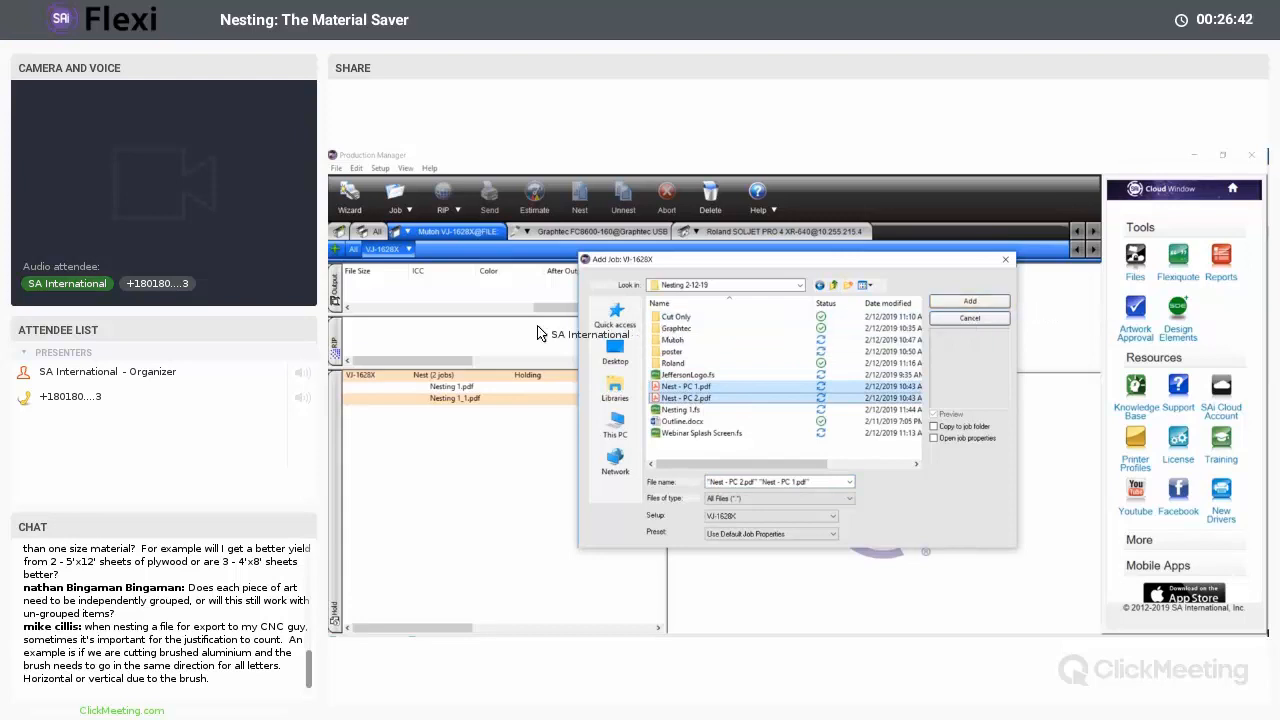
{"action": "left_click", "coordinate": [966, 302]}
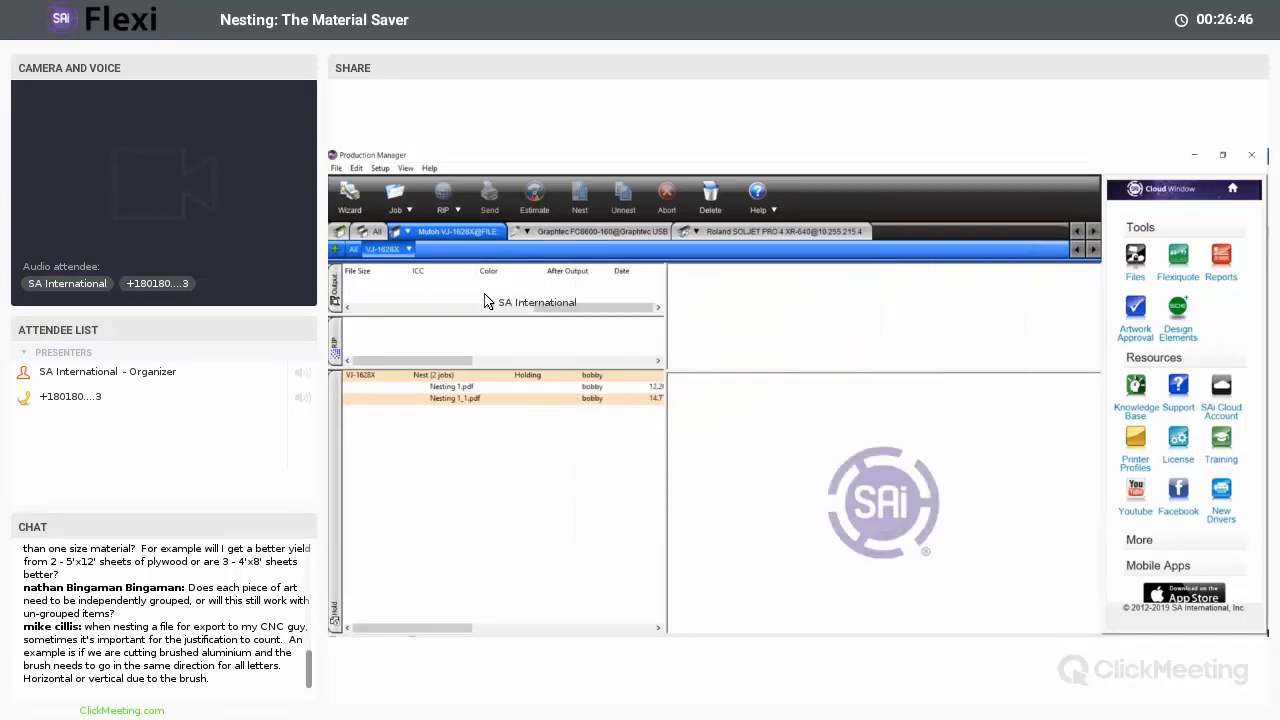
- Preview the Nest - PC 1.pdf and Nest - PC 2.pdf jobs in the hold queue and nest them together
{"action": "left_click", "coordinate": [446, 377]}
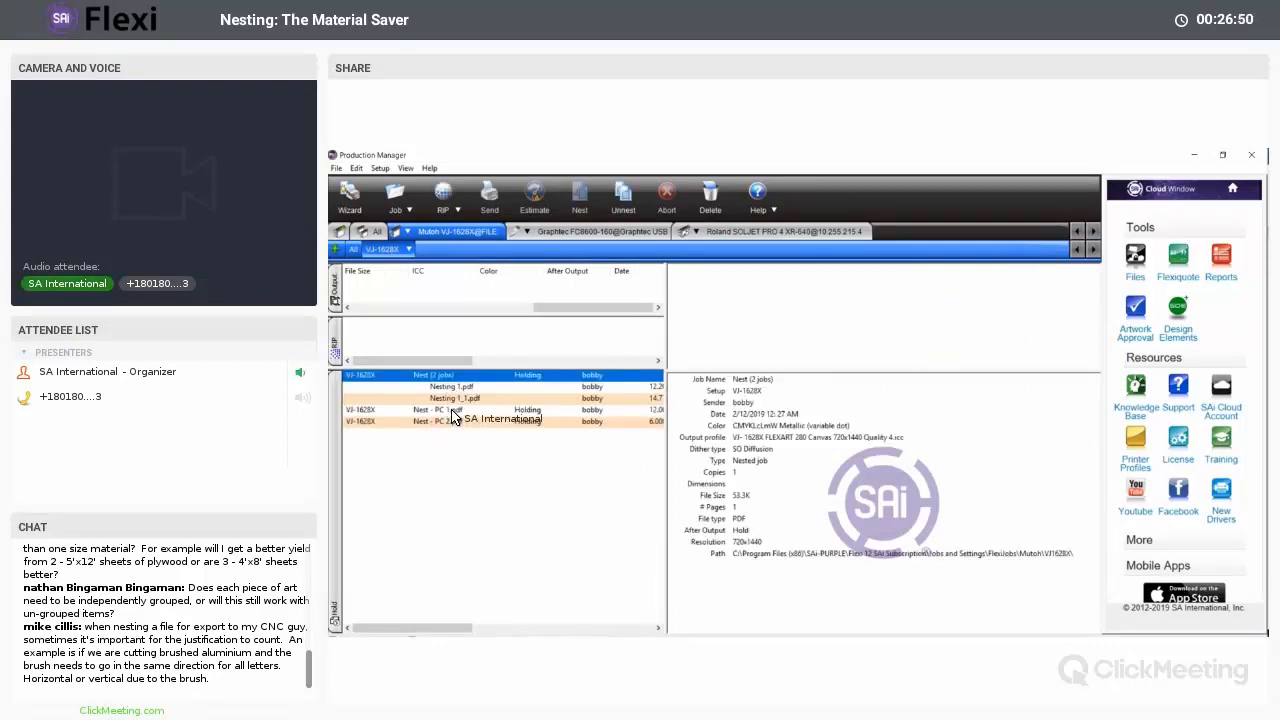
{"action": "left_click", "coordinate": [445, 413]}
{"action": "left_click", "coordinate": [446, 424], "text": "shift"}
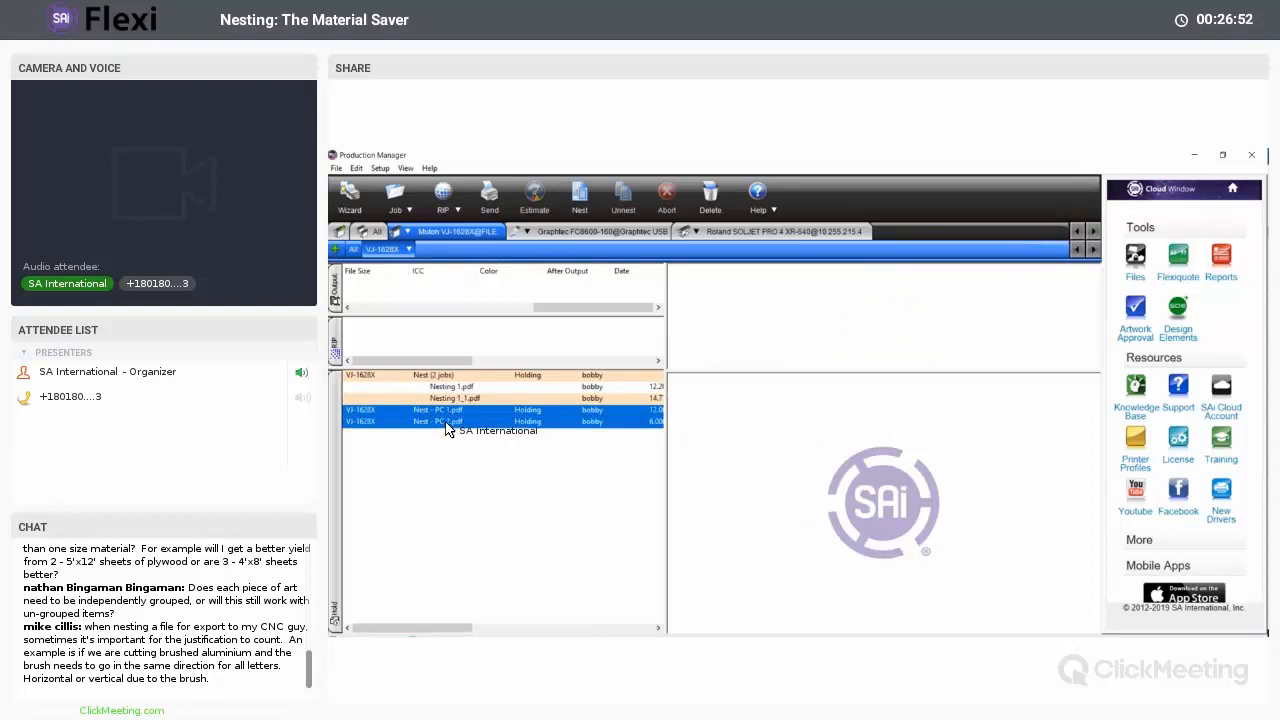
{"action": "left_click", "coordinate": [530, 421]}
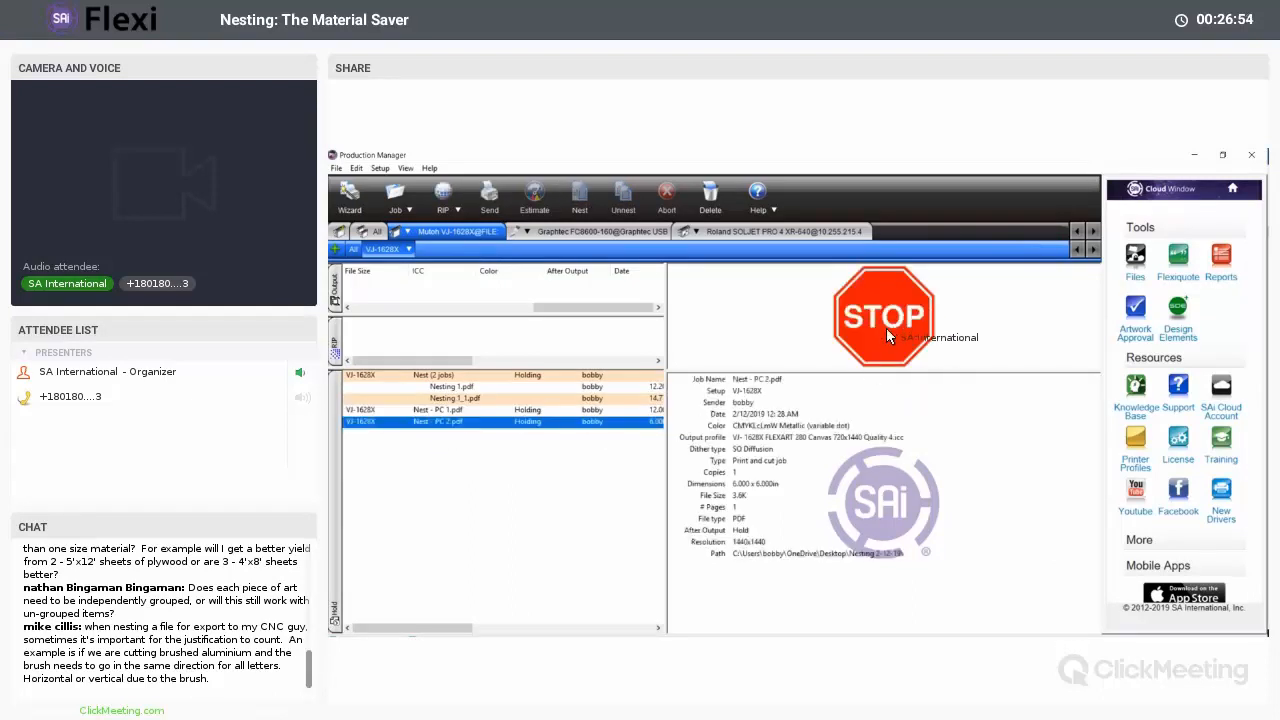
{"action": "left_click", "coordinate": [455, 411]}
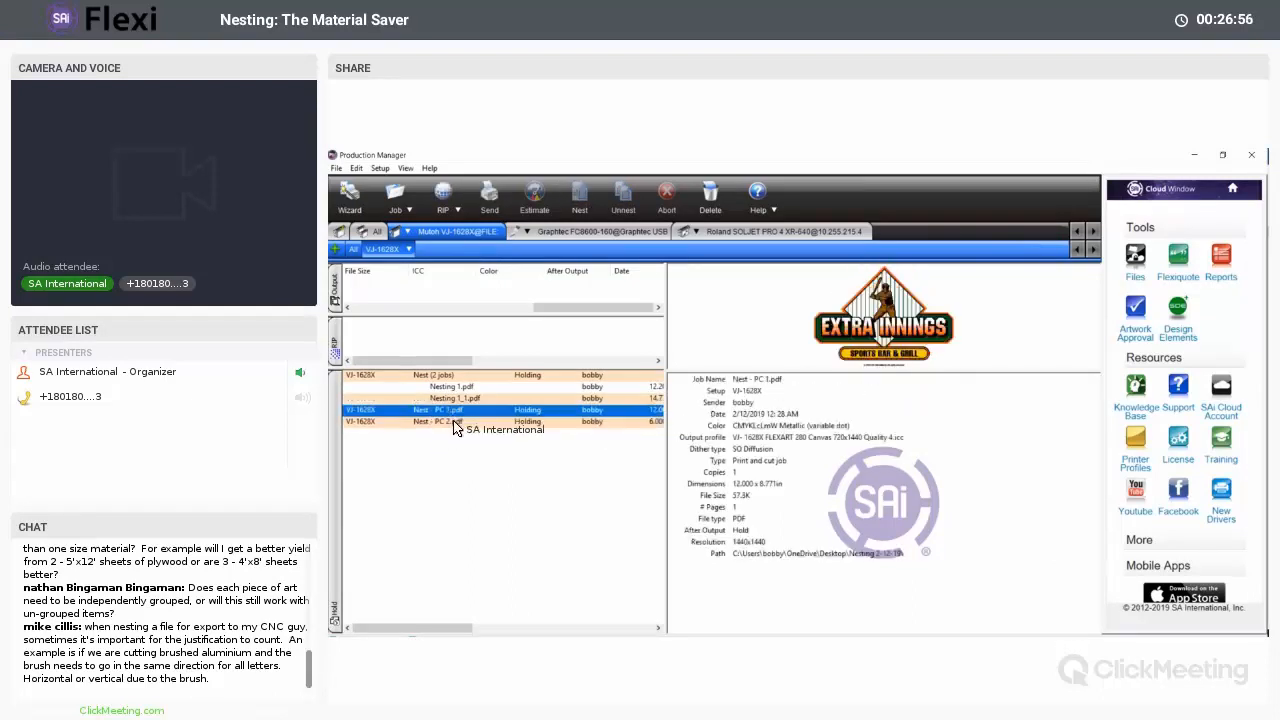
{"action": "left_click", "coordinate": [455, 426], "text": "shift"}
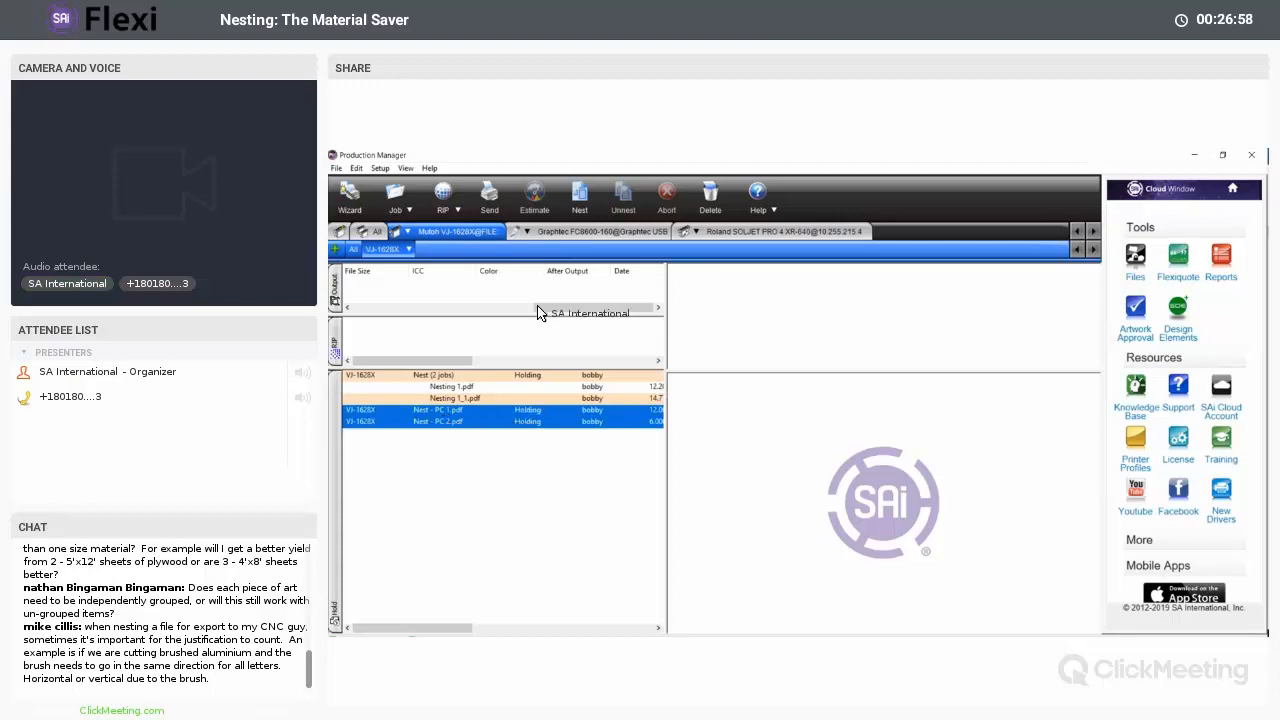
{"action": "left_click", "coordinate": [580, 208]}
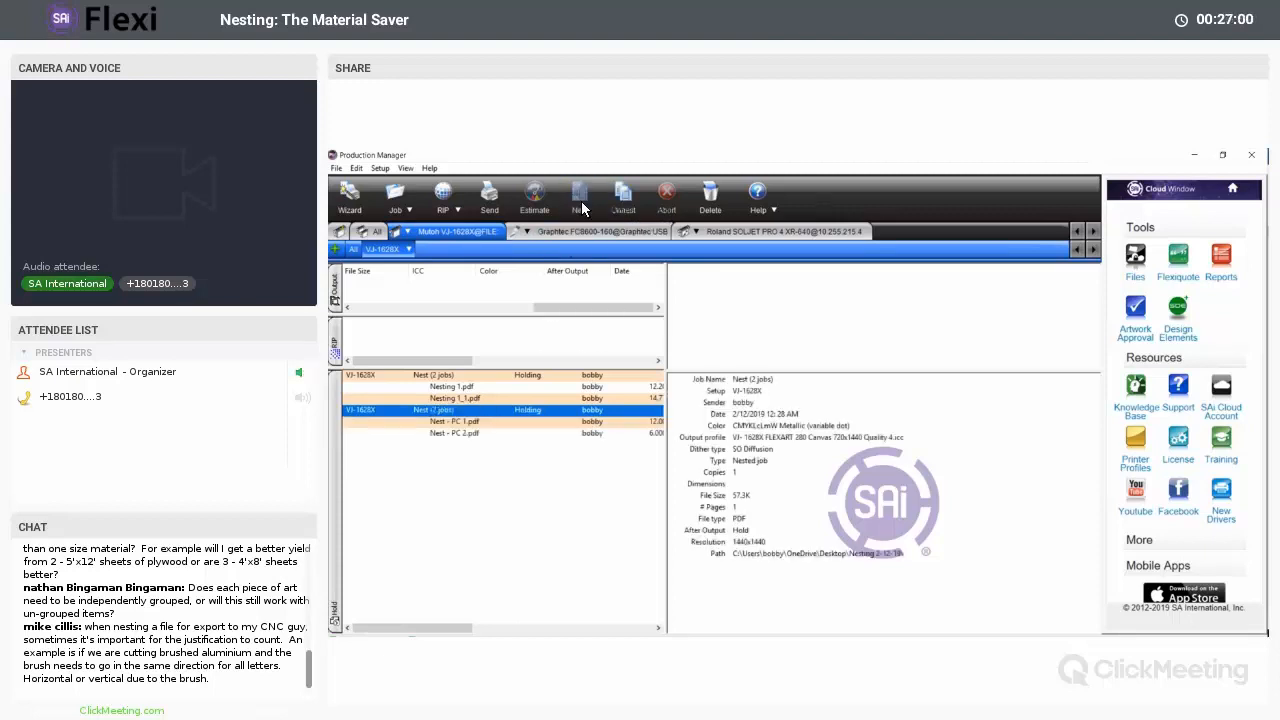
- Review the new nest's cut and color settings in its job properties and choose FC8600-160(#0) for the cut job
{"action": "double_click", "coordinate": [452, 416]}
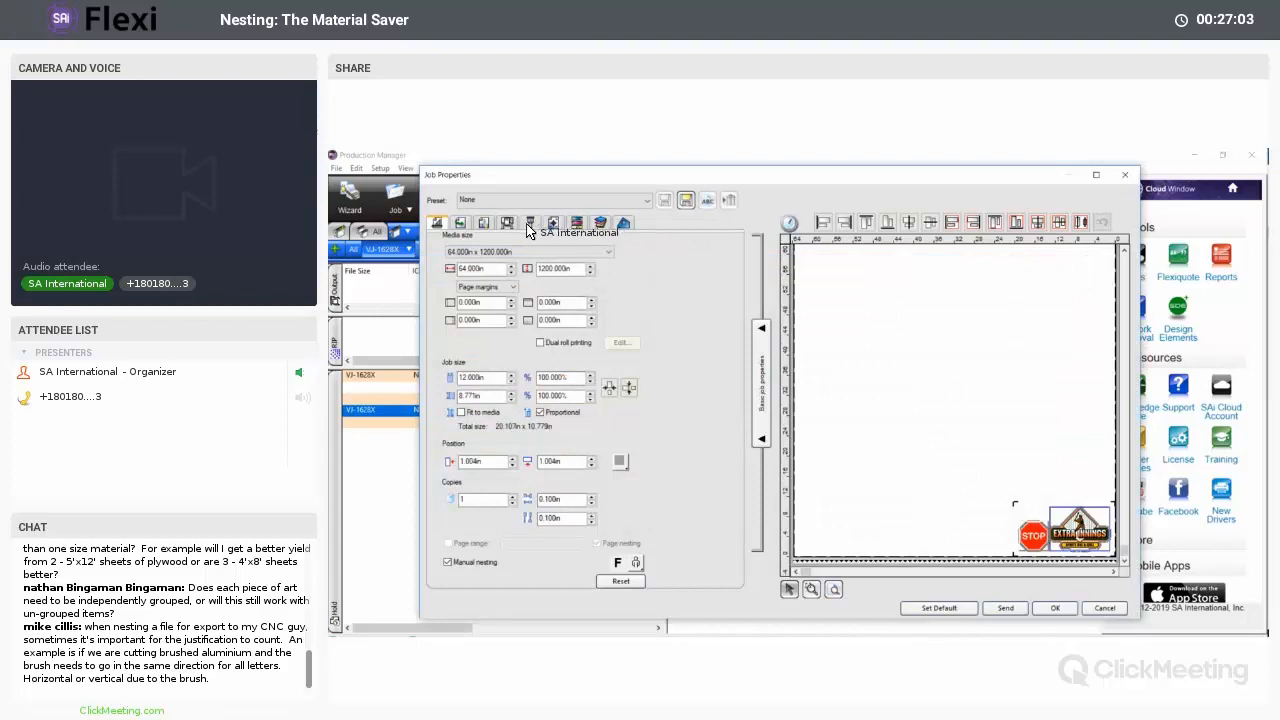
{"action": "left_click", "coordinate": [531, 224]}
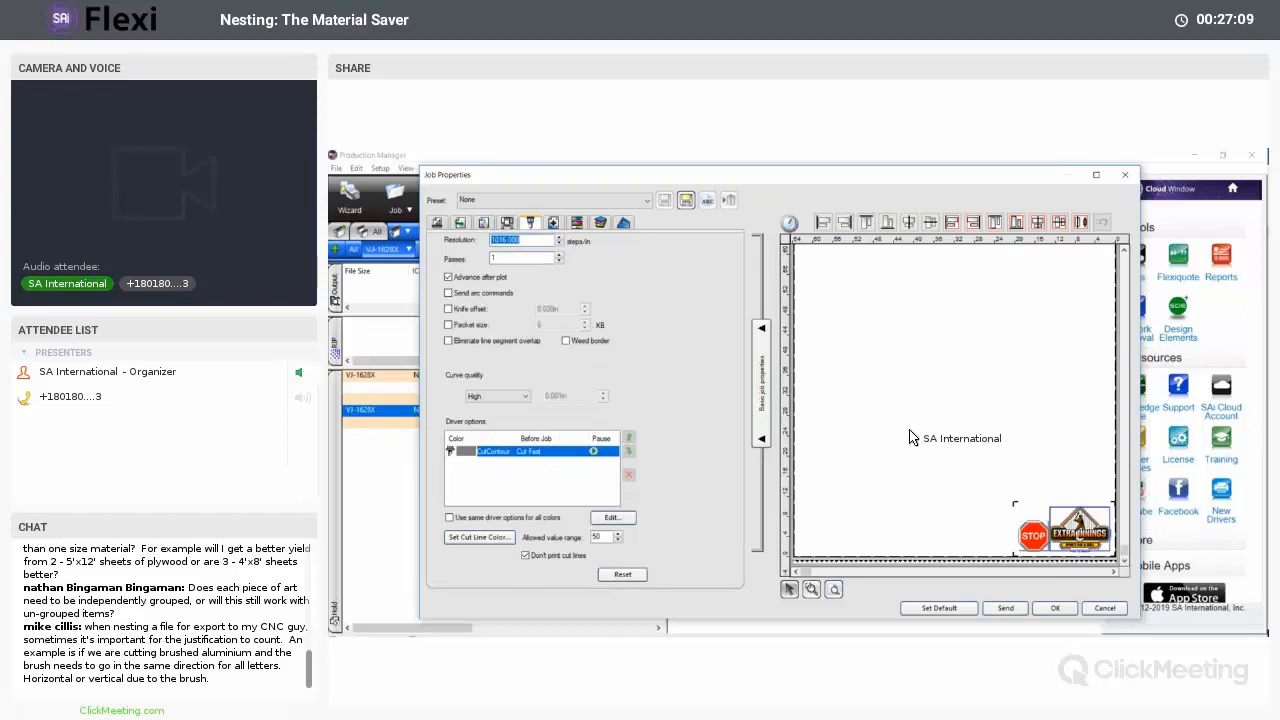
{"action": "left_click", "coordinate": [484, 223]}
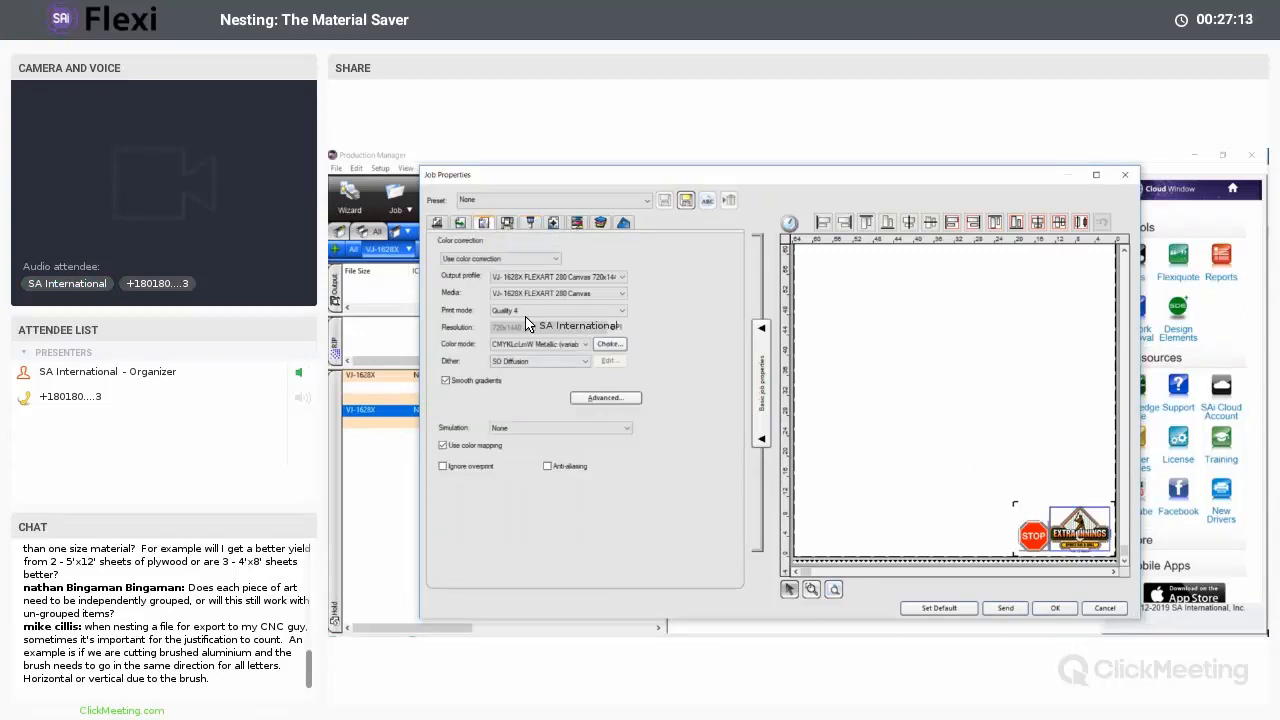
{"action": "left_click", "coordinate": [461, 223]}
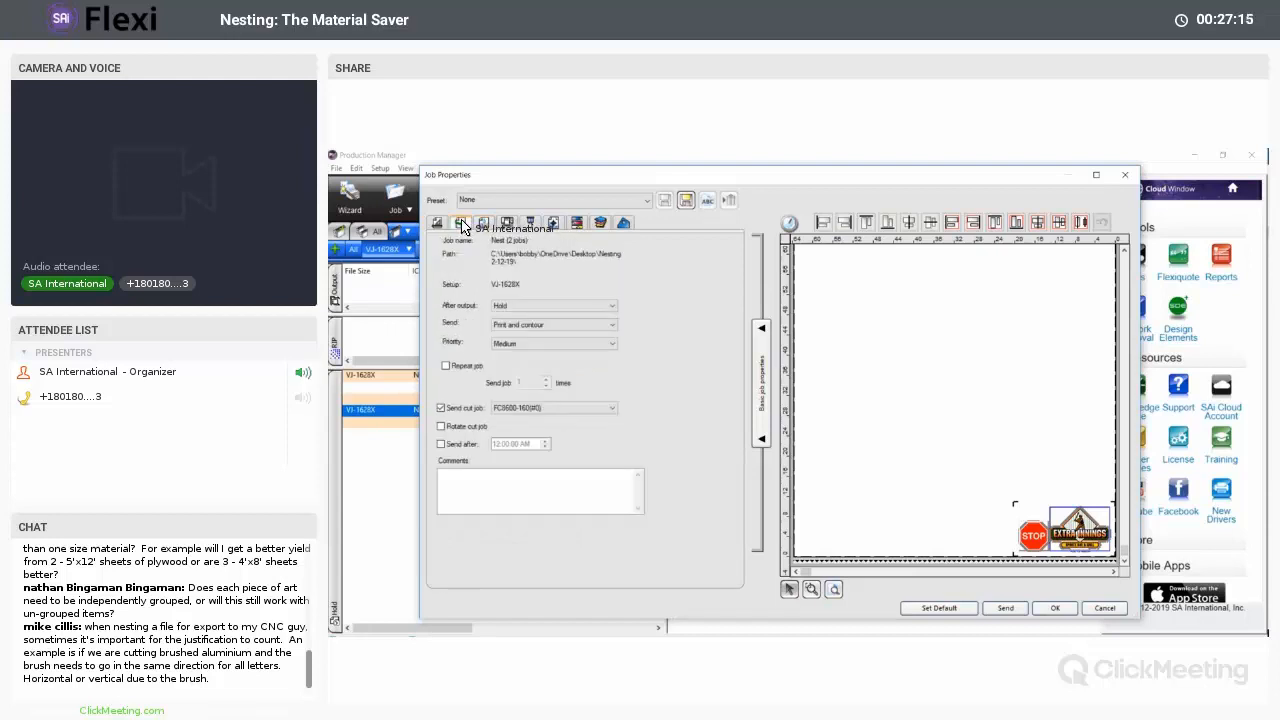
{"action": "left_click", "coordinate": [521, 410]}
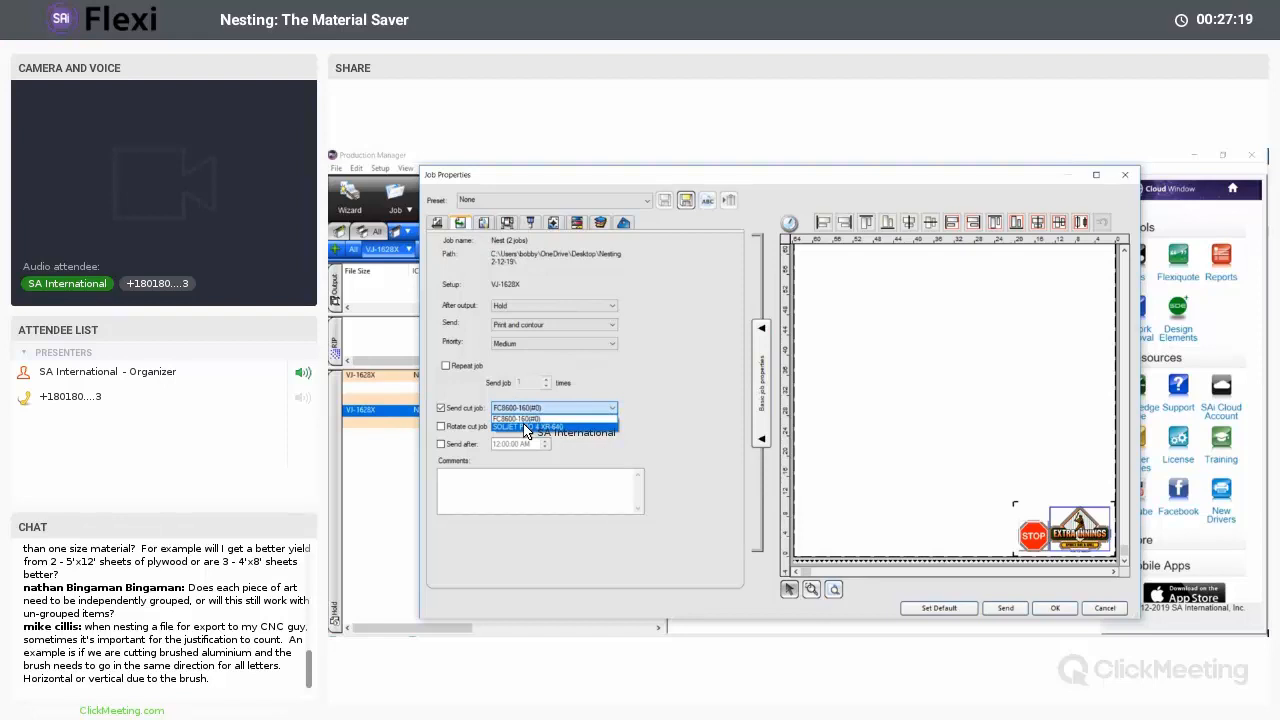
{"action": "left_click", "coordinate": [528, 418]}
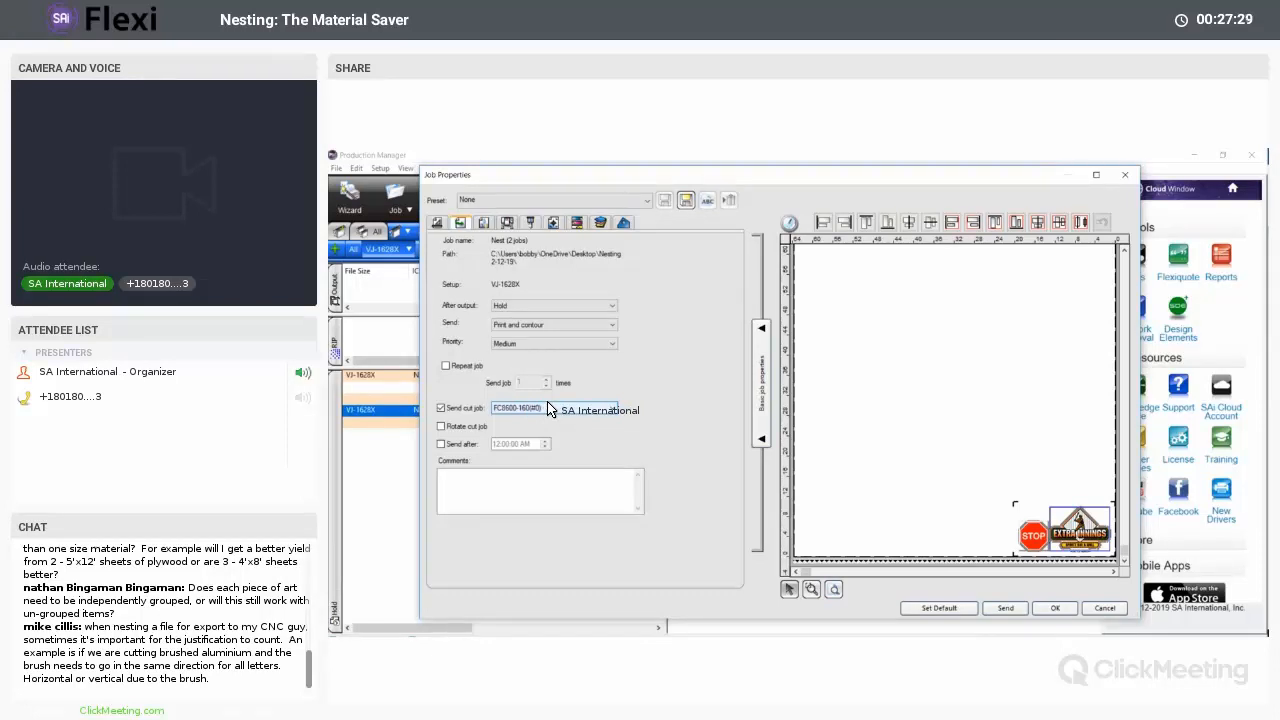
- Switch to the Flexi design window, select the Extra Innings logo on the page and return to Production Manager
{"action": "left_click", "coordinate": [608, 637]}
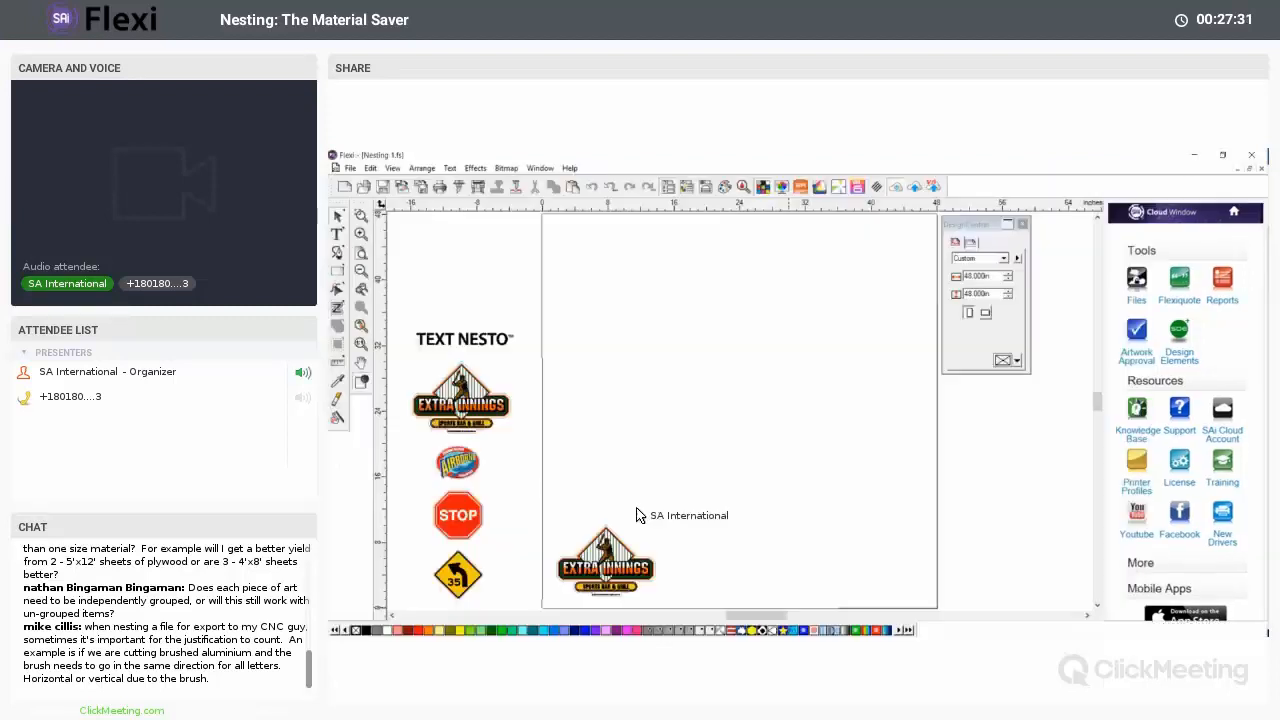
{"action": "left_click", "coordinate": [664, 597]}
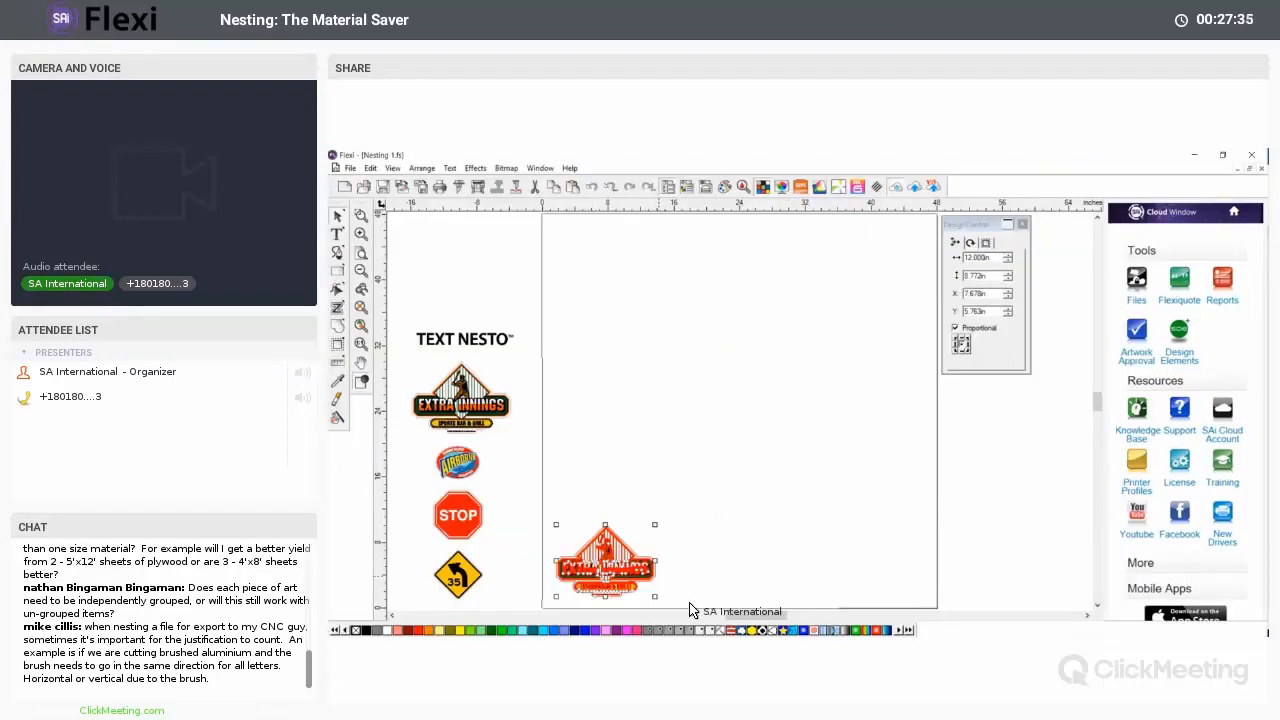
{"action": "left_click", "coordinate": [720, 637]}
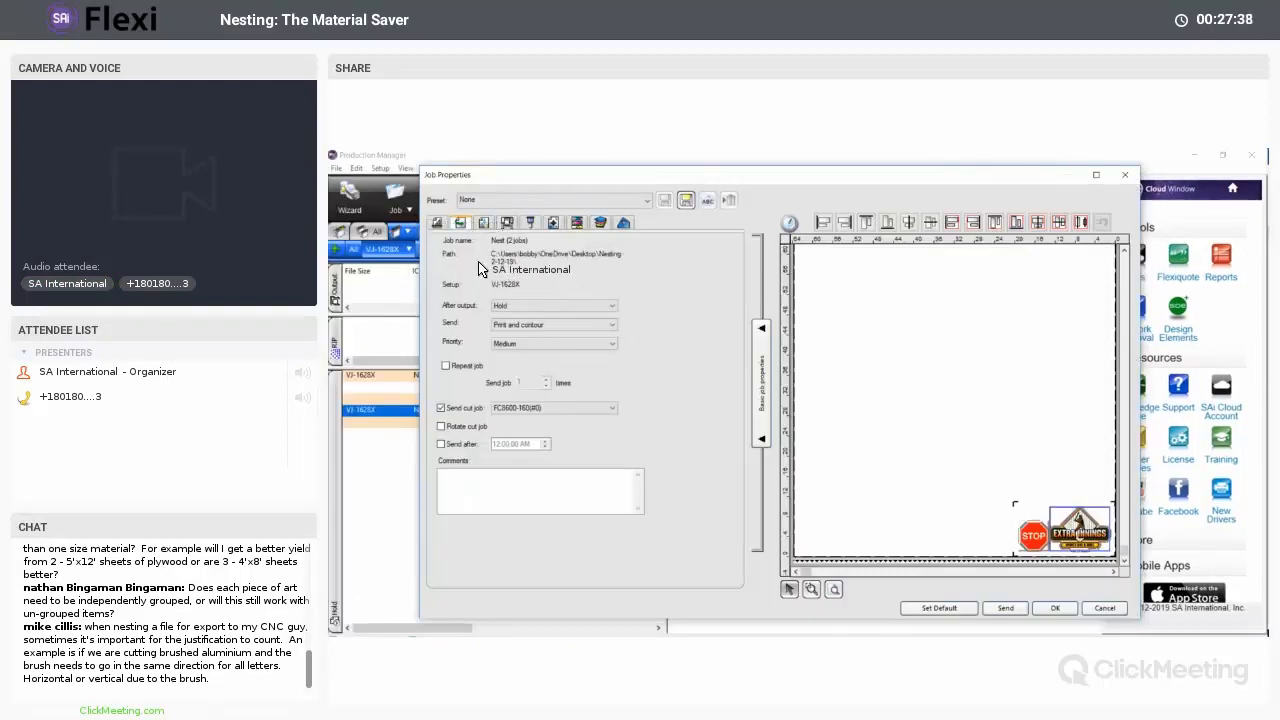
- Set the STOP sign job in the nest's layout to four copies
{"action": "left_click", "coordinate": [437, 222]}
{"action": "left_click", "coordinate": [1035, 541]}
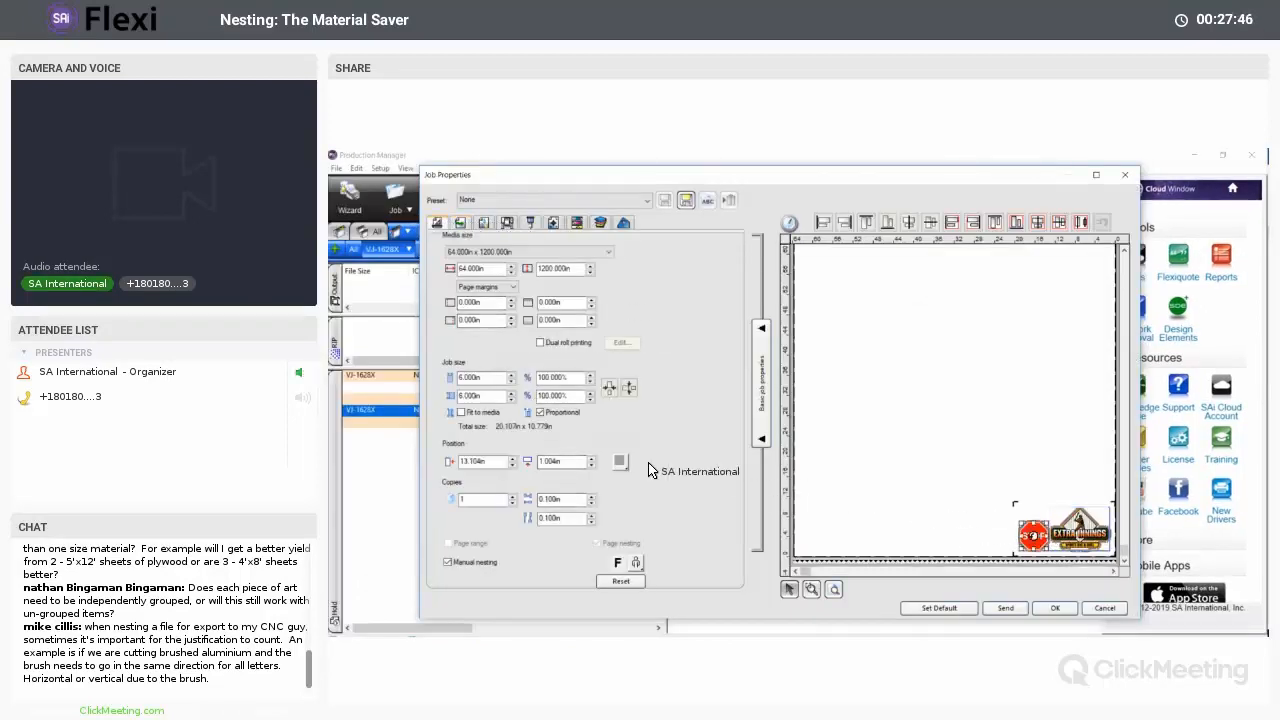
{"action": "left_click", "coordinate": [513, 497]}
{"action": "left_click", "coordinate": [513, 497]}
{"action": "left_click", "coordinate": [513, 497]}
- Set the Extra Innings logo job in the same nest to four copies
{"action": "left_click", "coordinate": [1060, 540]}
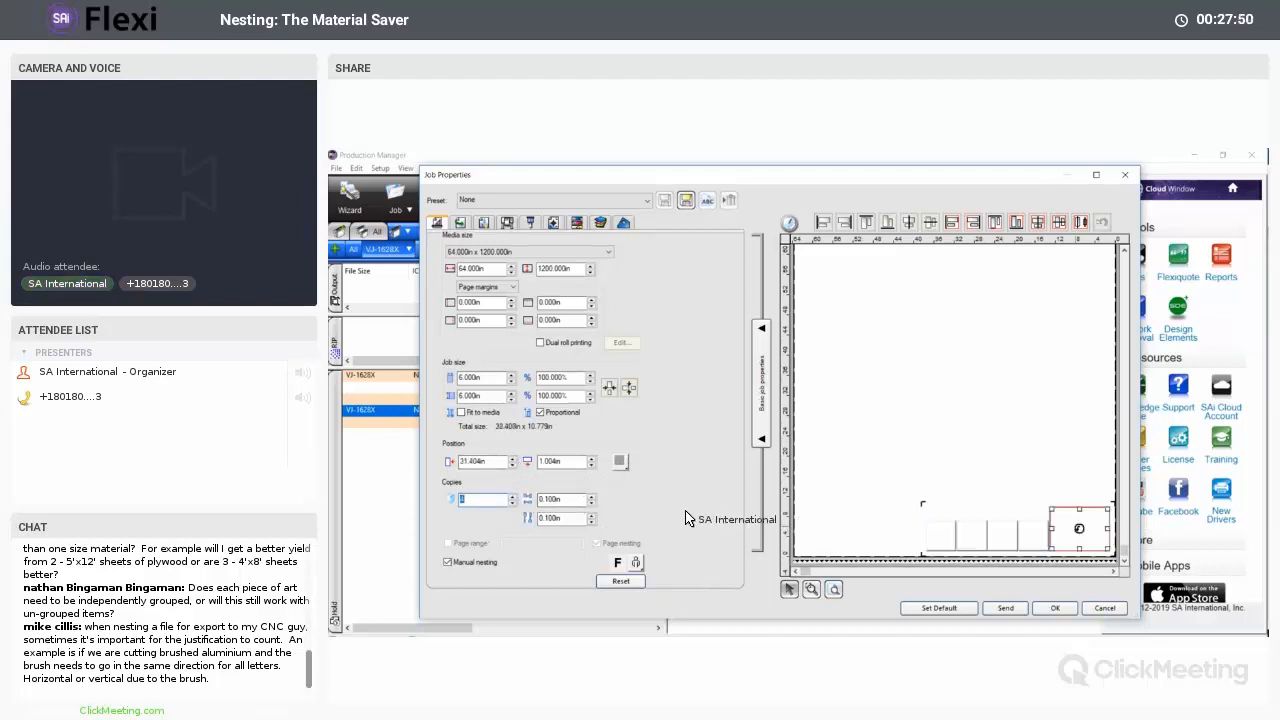
{"action": "left_click", "coordinate": [513, 497]}
{"action": "left_click", "coordinate": [513, 497]}
{"action": "left_click", "coordinate": [513, 497]}
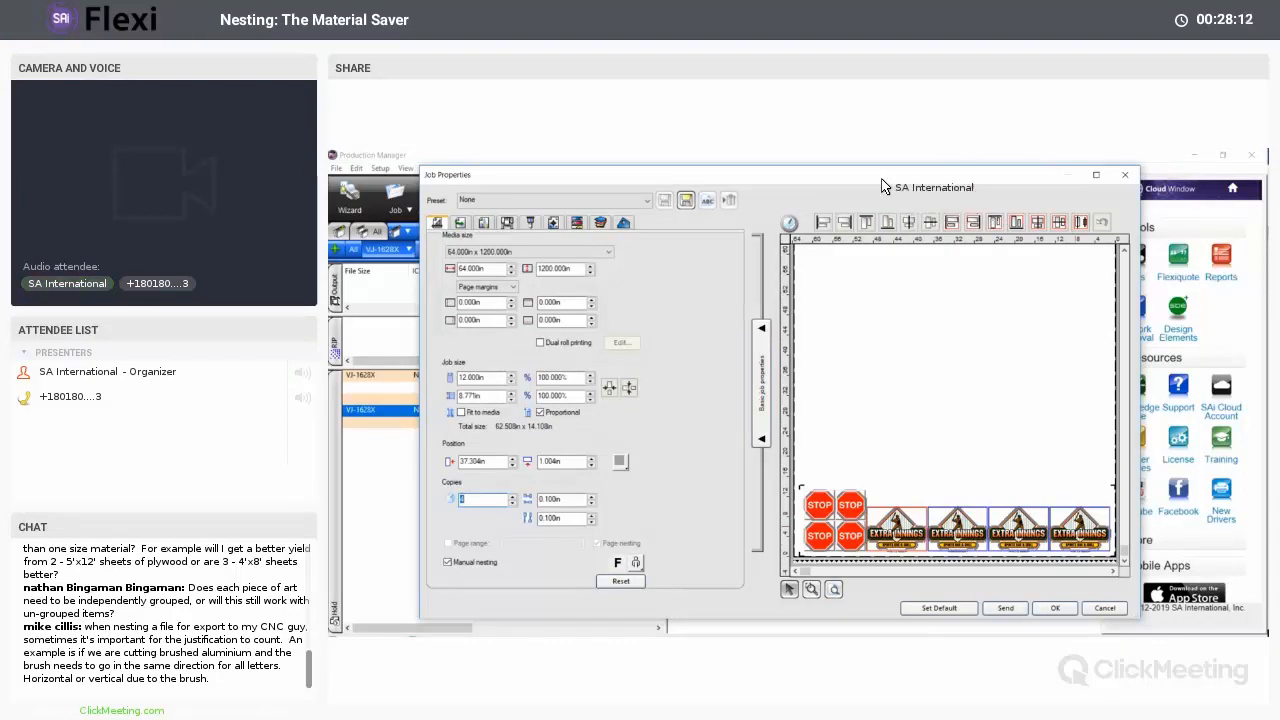
{"action": "left_click", "coordinate": [1096, 609]}
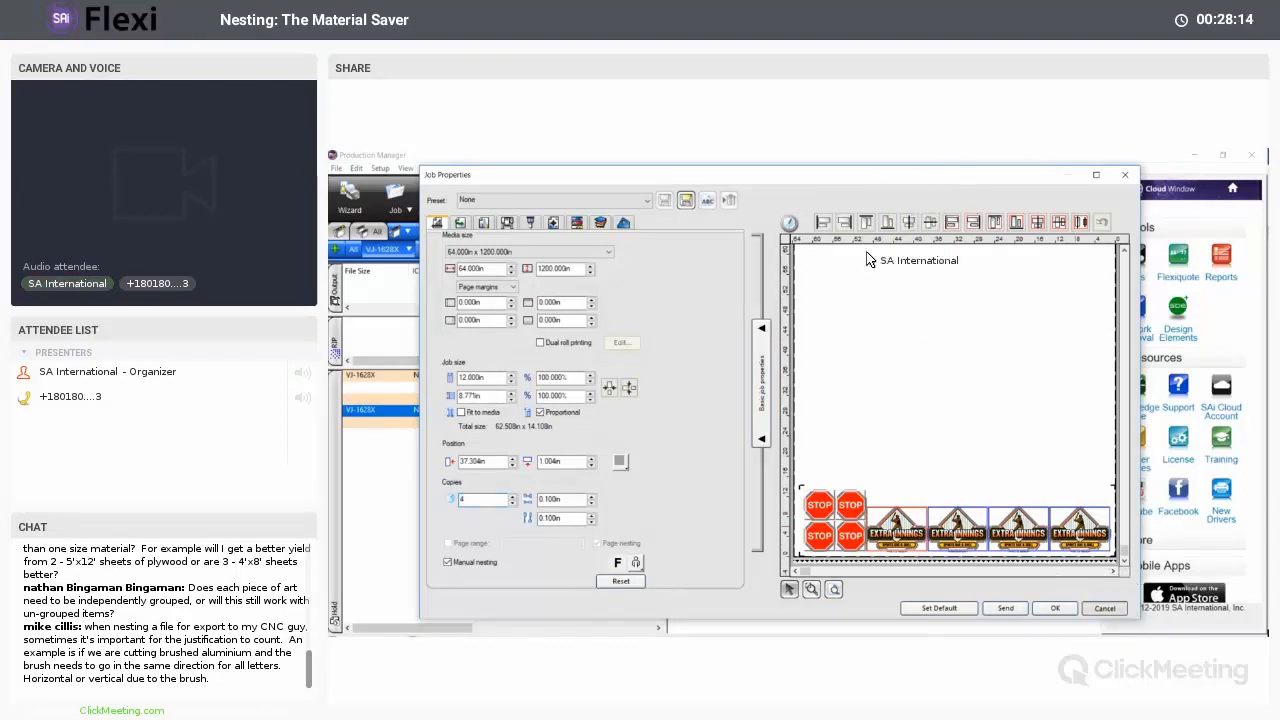
- Close the nest's job properties and switch to the Flexi design window
{"action": "left_click", "coordinate": [780, 231]}
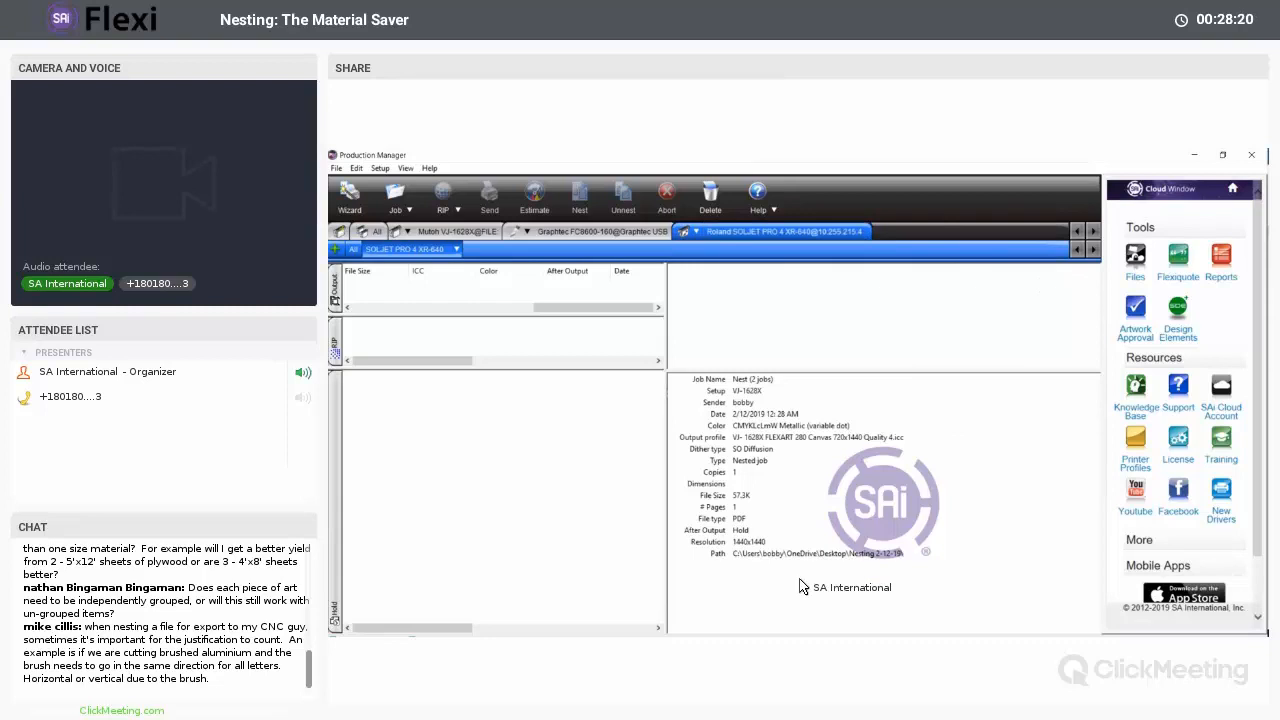
{"action": "mouse_move", "coordinate": [772, 641]}
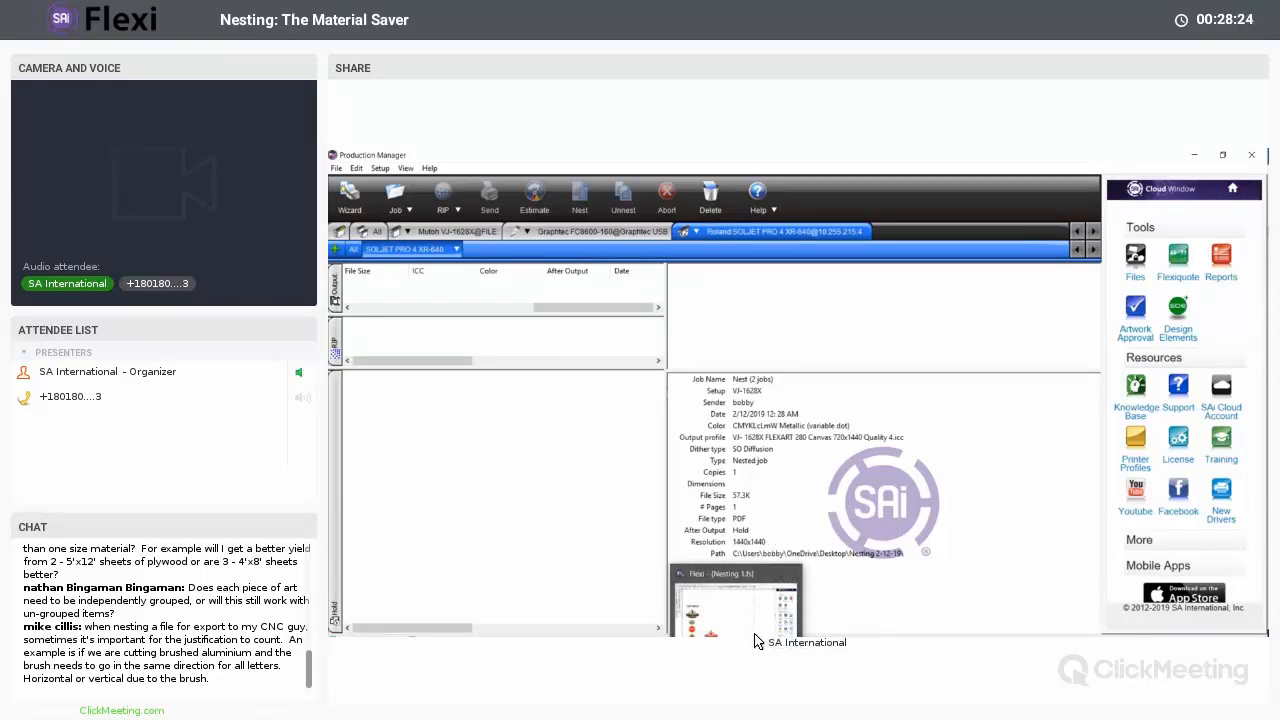
{"action": "left_click", "coordinate": [735, 600]}
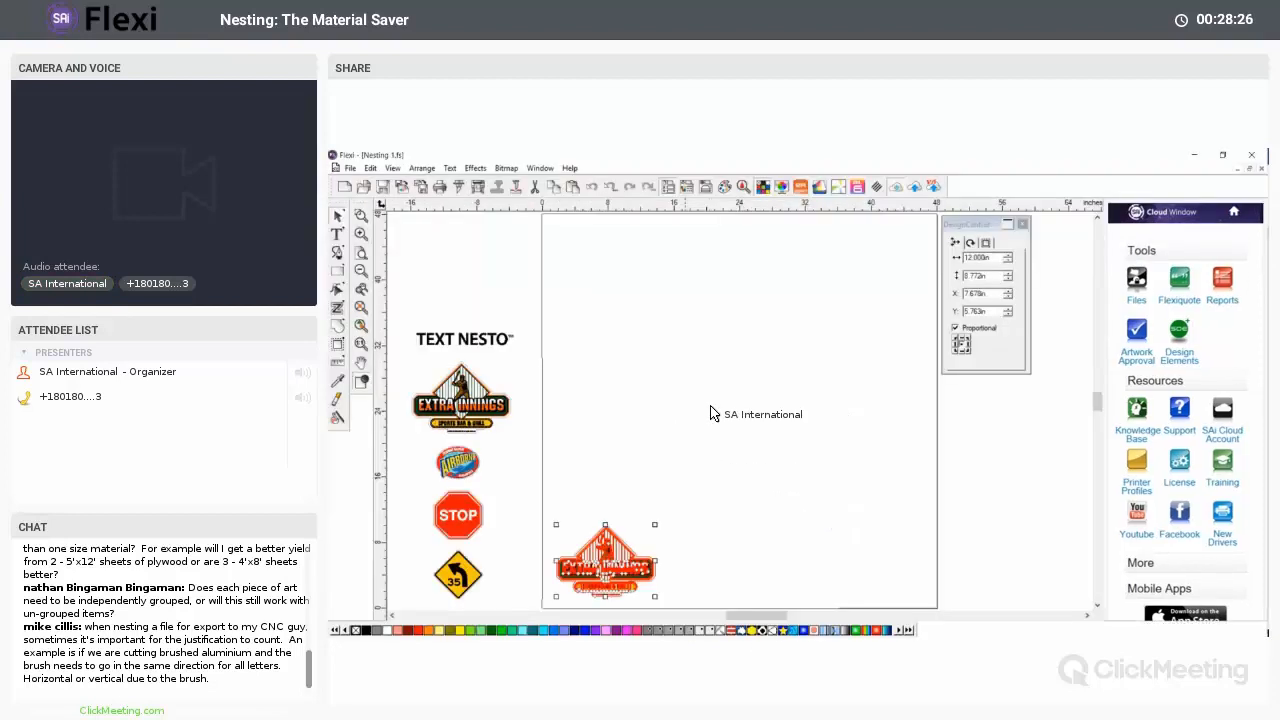
- Nest the TEXT NESTO text, the logos and the road signs together on the page with the Nest command
{"action": "left_click", "coordinate": [687, 345]}
{"action": "left_click_drag", "start_coordinate": [526, 502], "coordinate": [408, 316]}
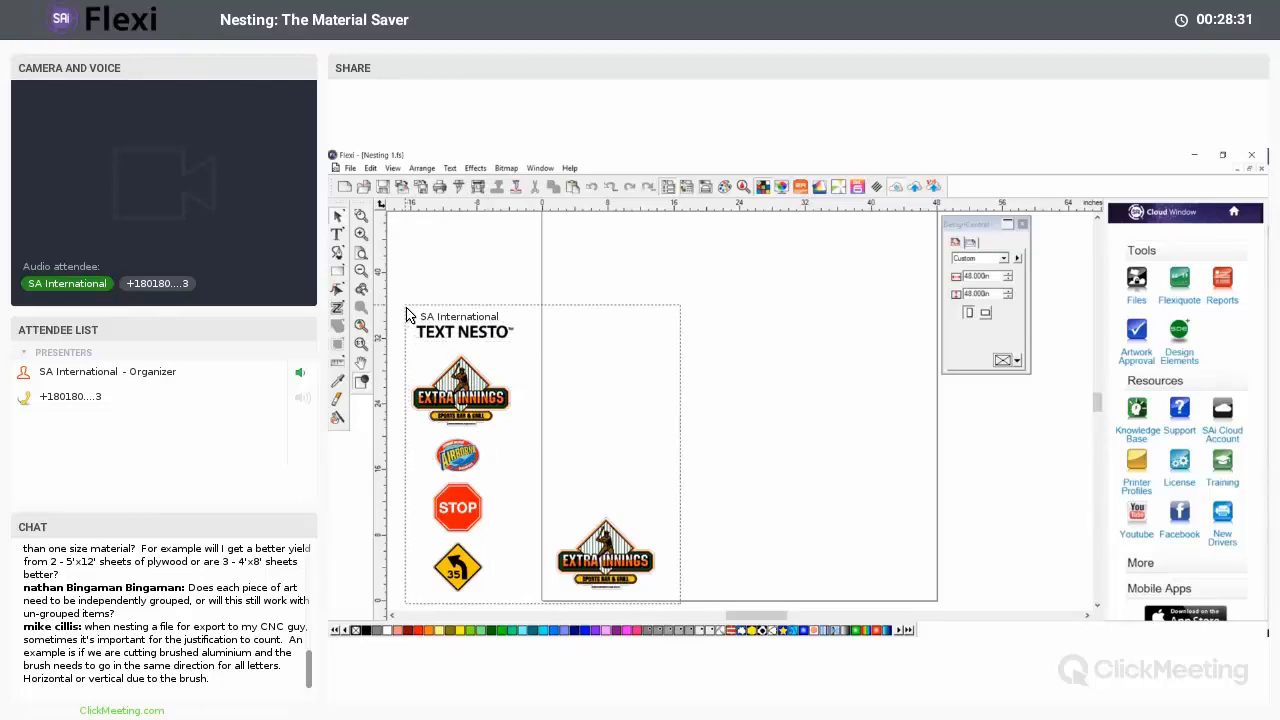
{"action": "left_click", "coordinate": [421, 168]}
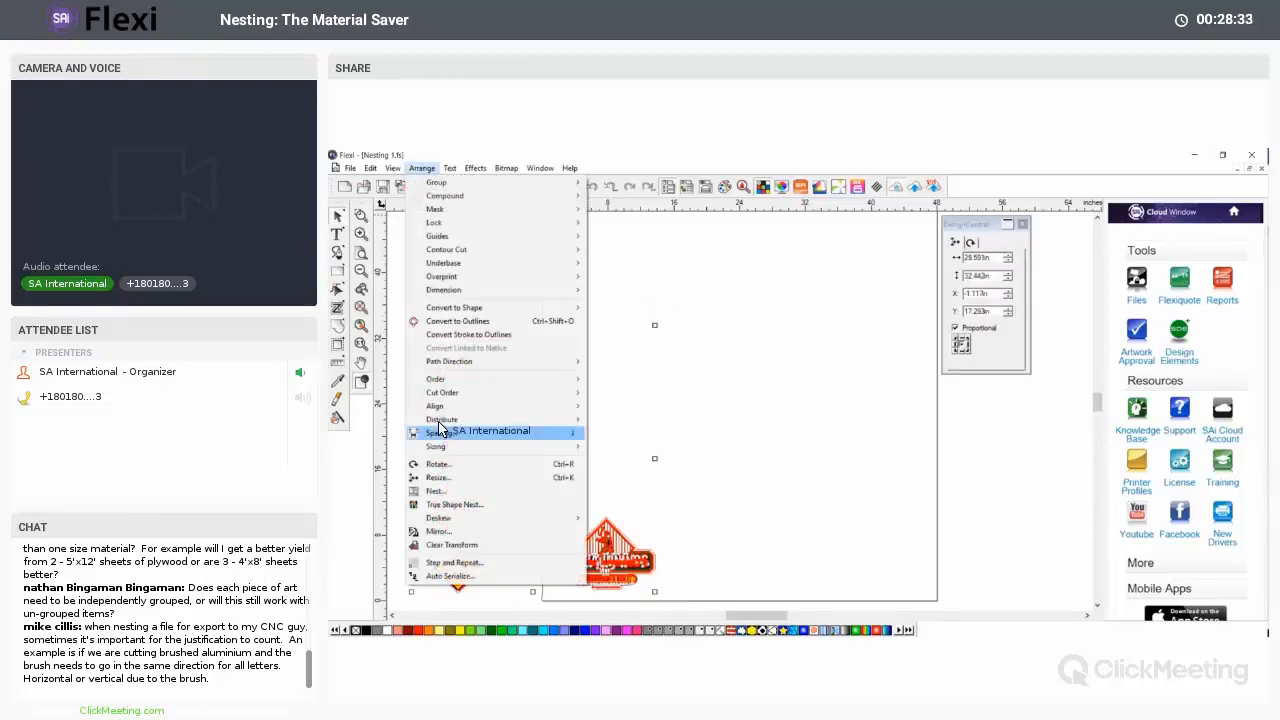
{"action": "left_click", "coordinate": [440, 491]}
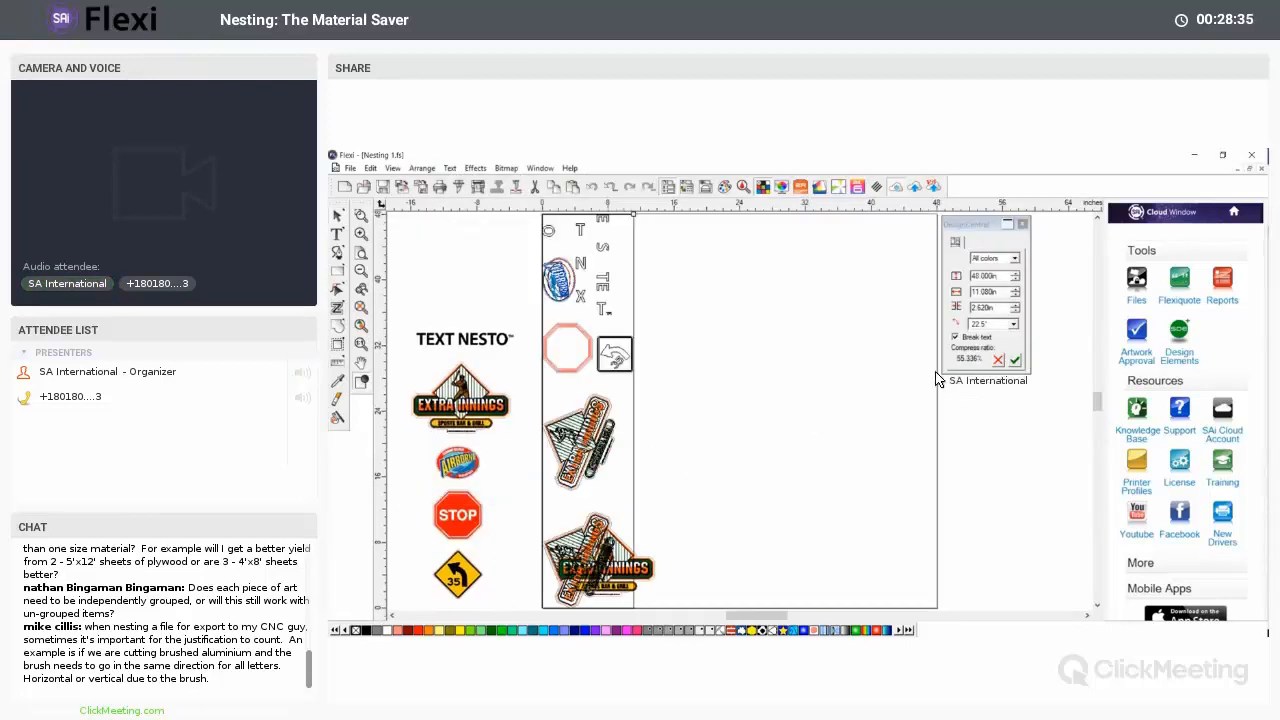
{"action": "left_click", "coordinate": [1015, 360]}
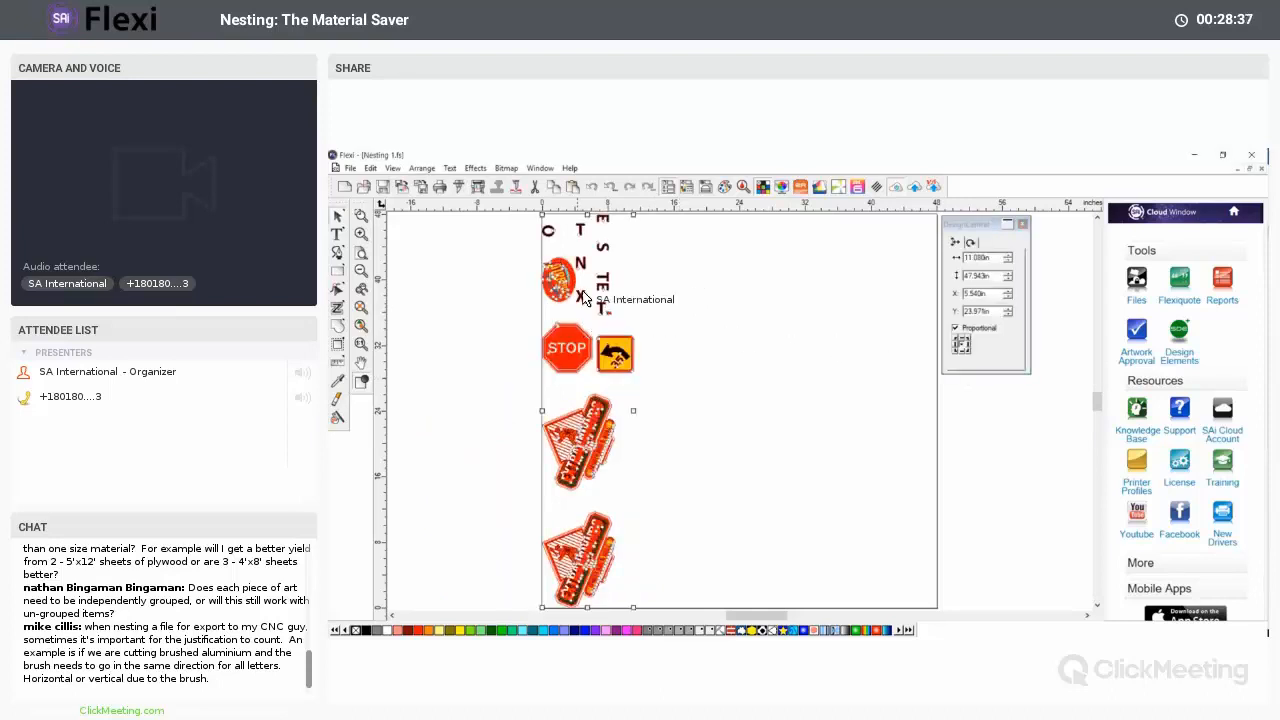
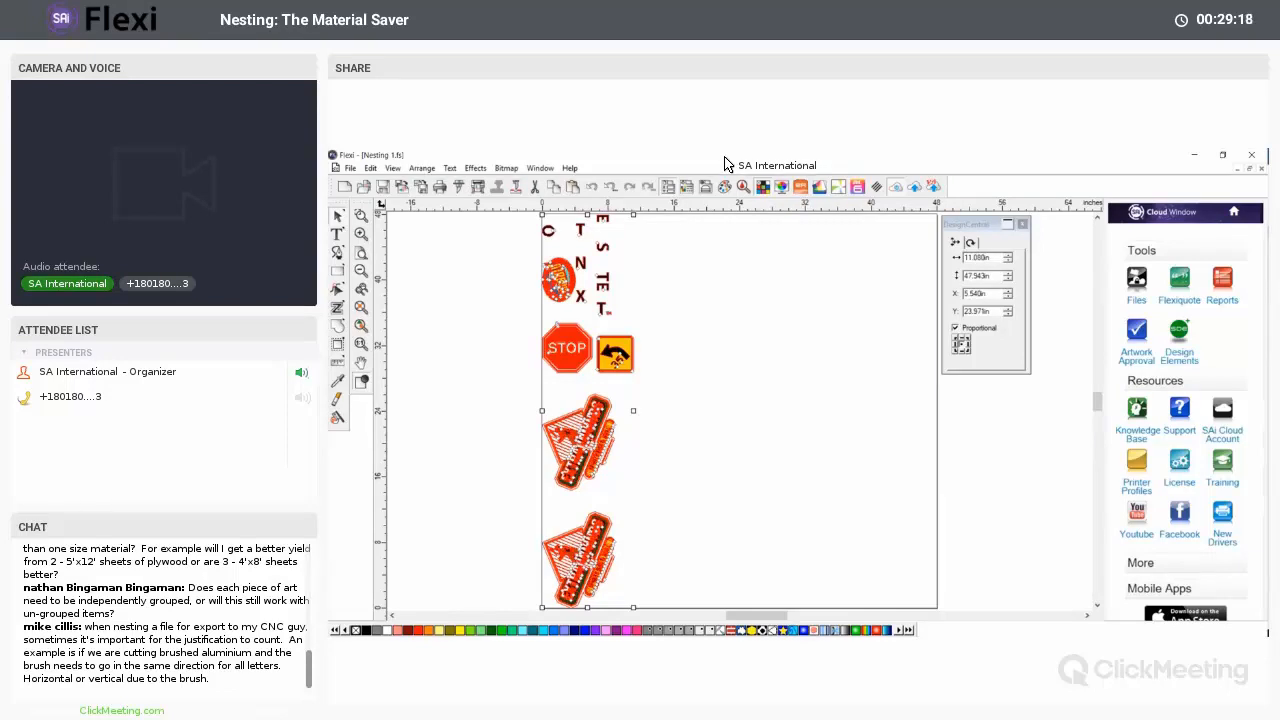
{"action": "left_click", "coordinate": [724, 277]}
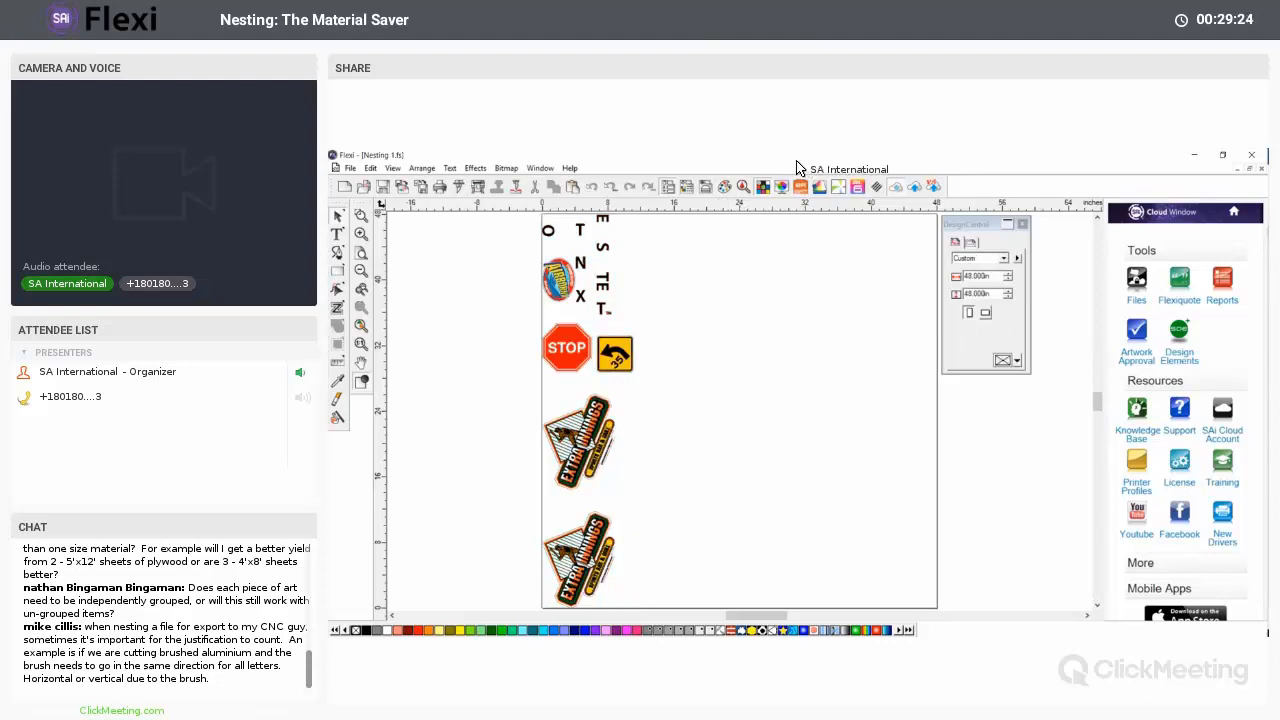
- Check Production Manager, return to the Flexi design window and undo the nested layouts until one 35 curve sign is on the page
{"action": "left_click", "coordinate": [738, 634]}
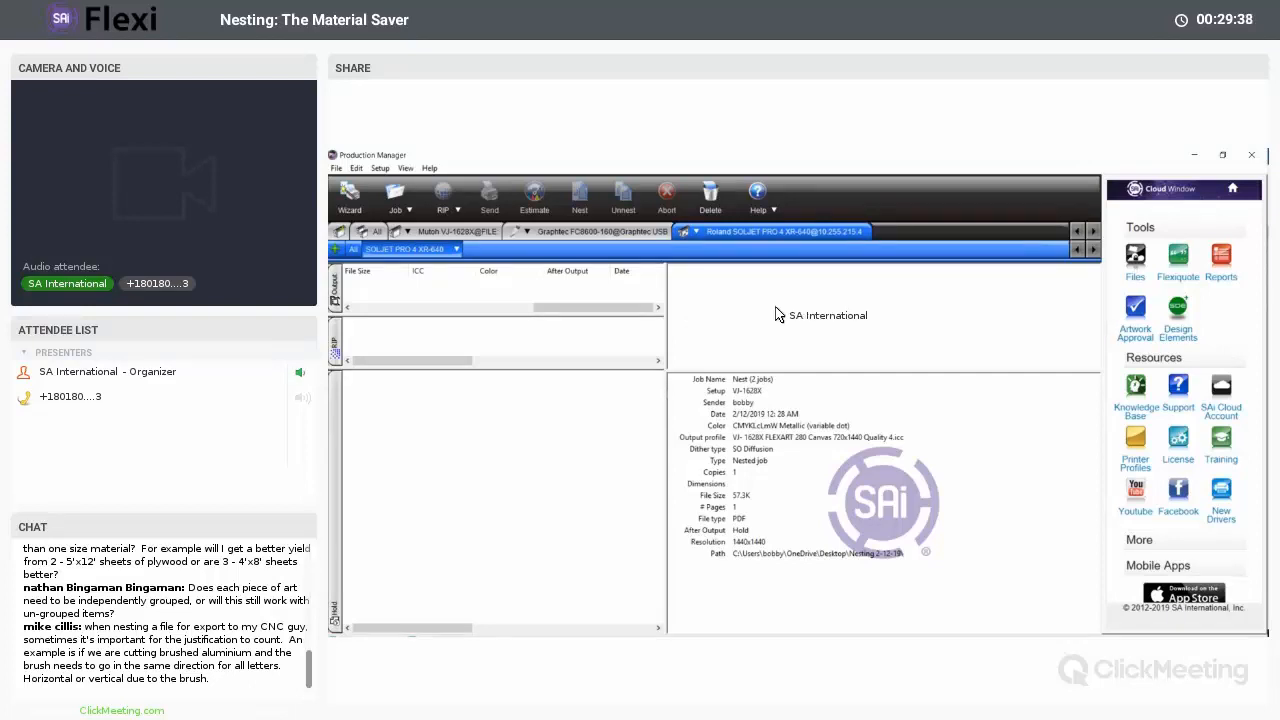
{"action": "left_click", "coordinate": [1196, 160]}
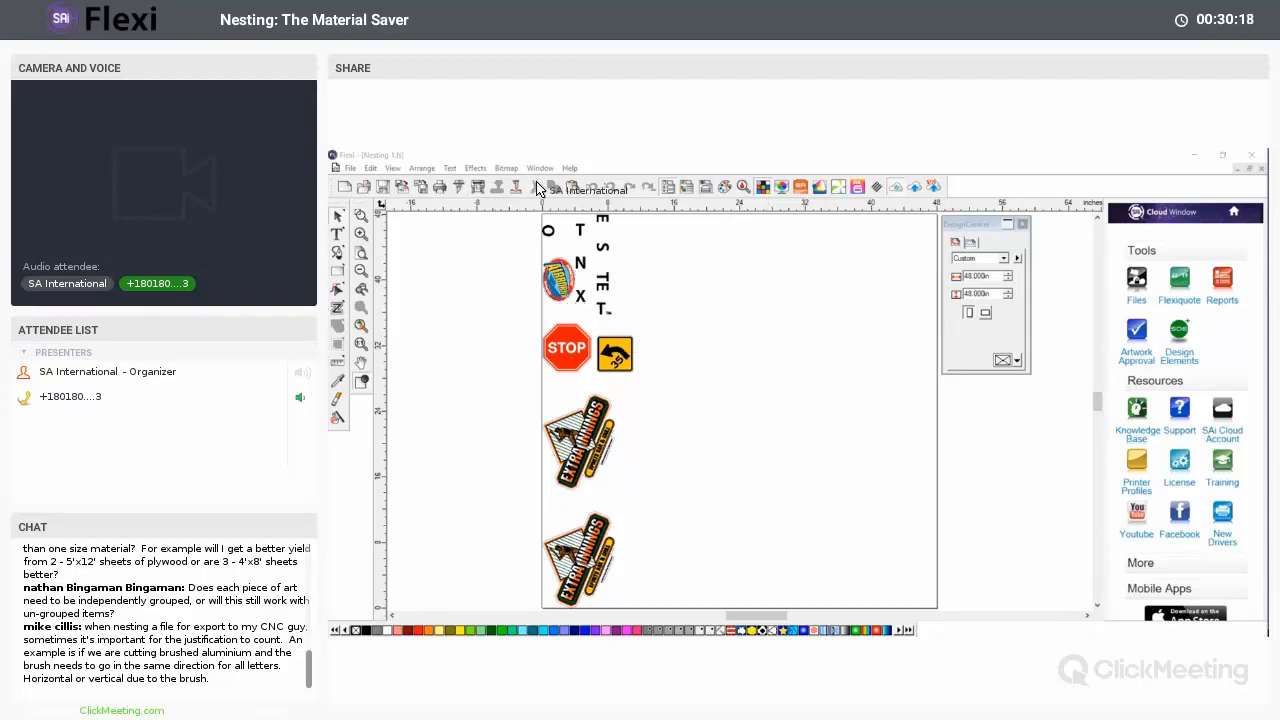
{"action": "left_click", "coordinate": [602, 224]}
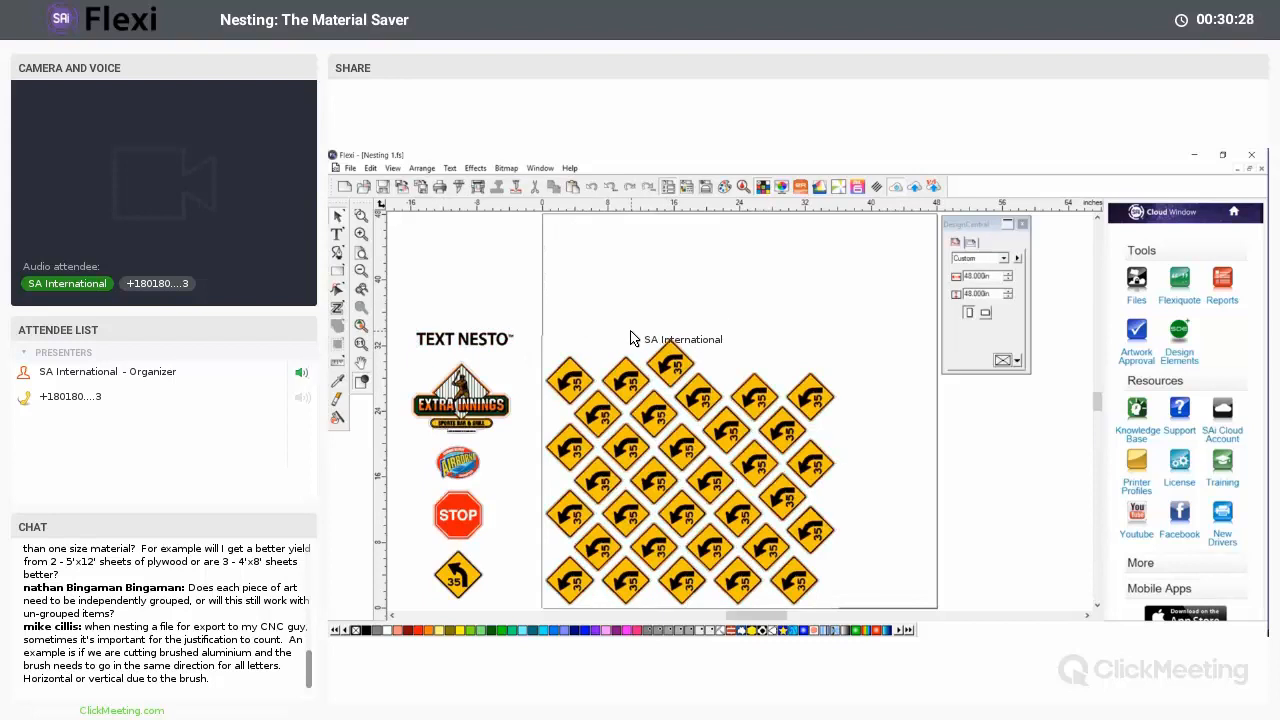
{"action": "key", "text": "ctrl+z"}
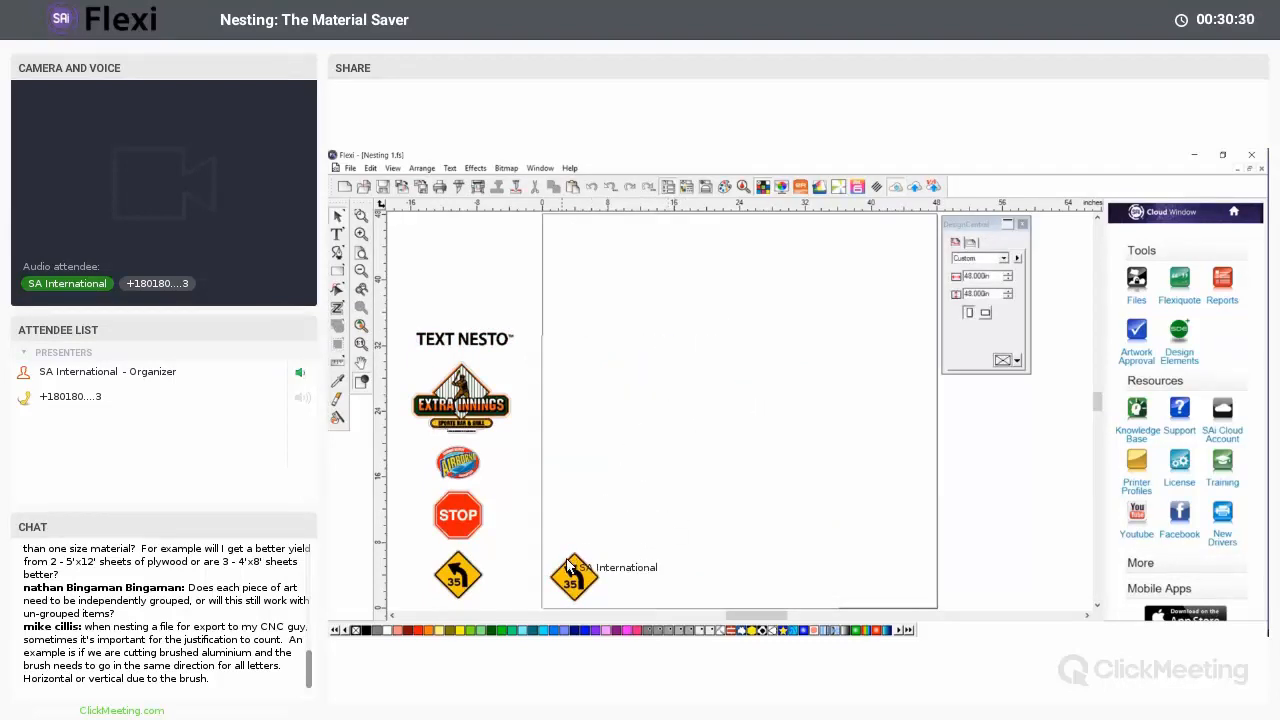
- Preview a True Shape Nest of the page's 35 curve sign with a 96 in sheet height and 500 copies
{"action": "left_click_drag", "start_coordinate": [529, 537], "coordinate": [620, 609]}
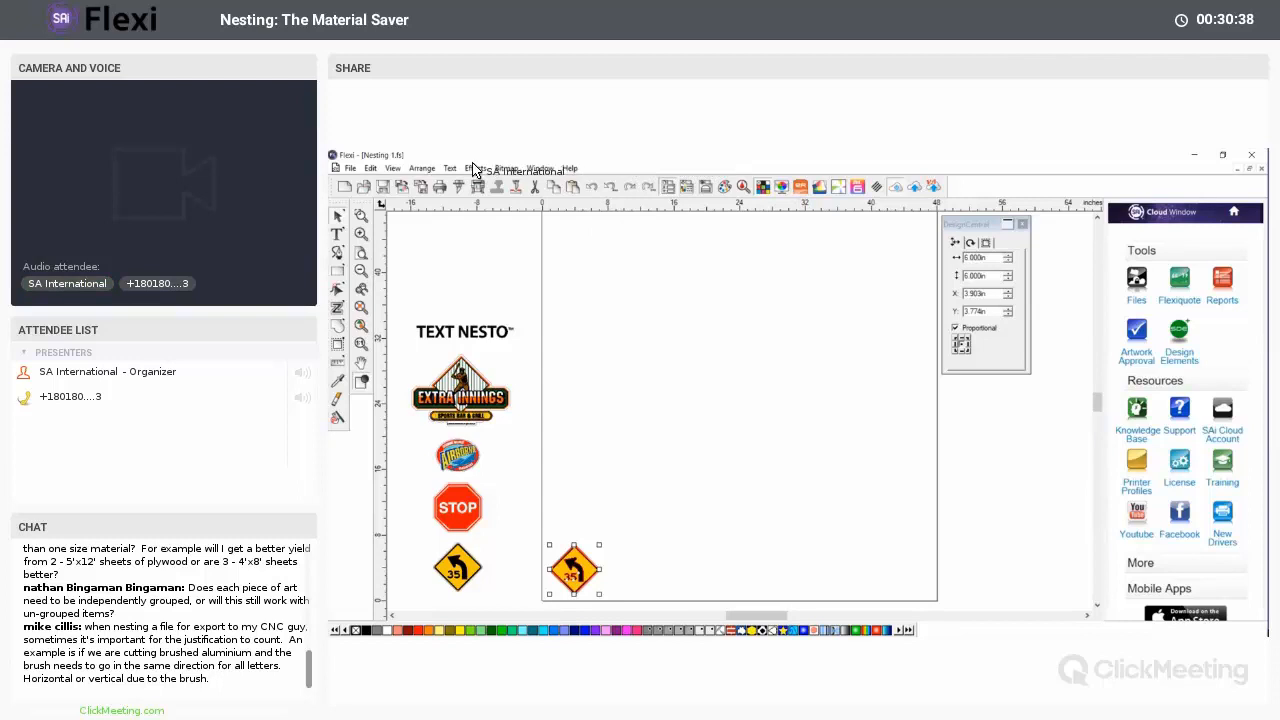
{"action": "left_click", "coordinate": [416, 170]}
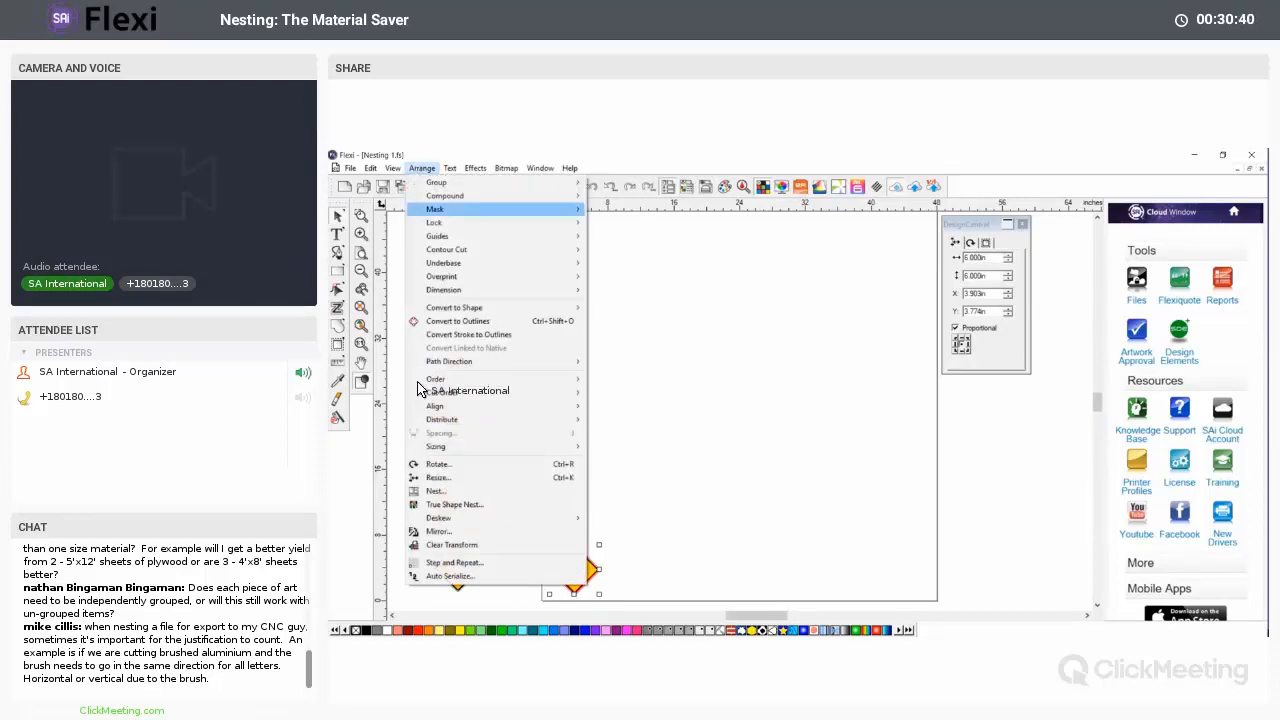
{"action": "left_click", "coordinate": [452, 504]}
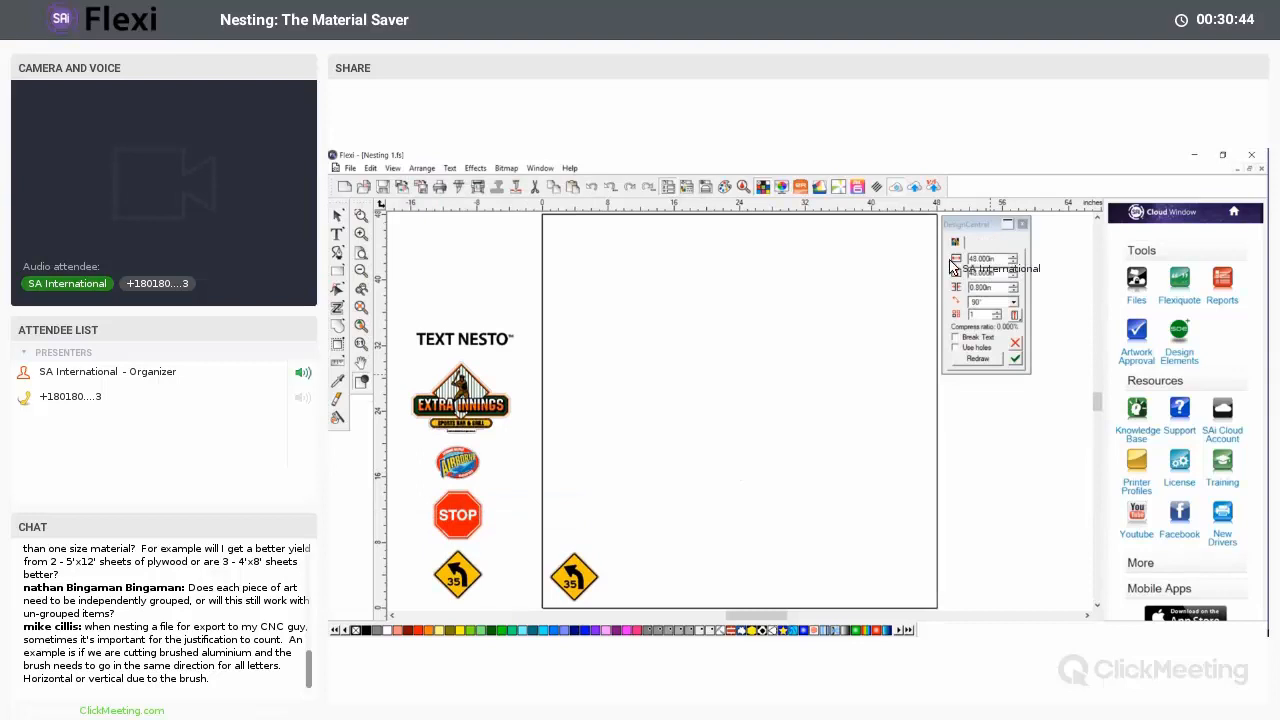
{"action": "left_click", "coordinate": [982, 259]}
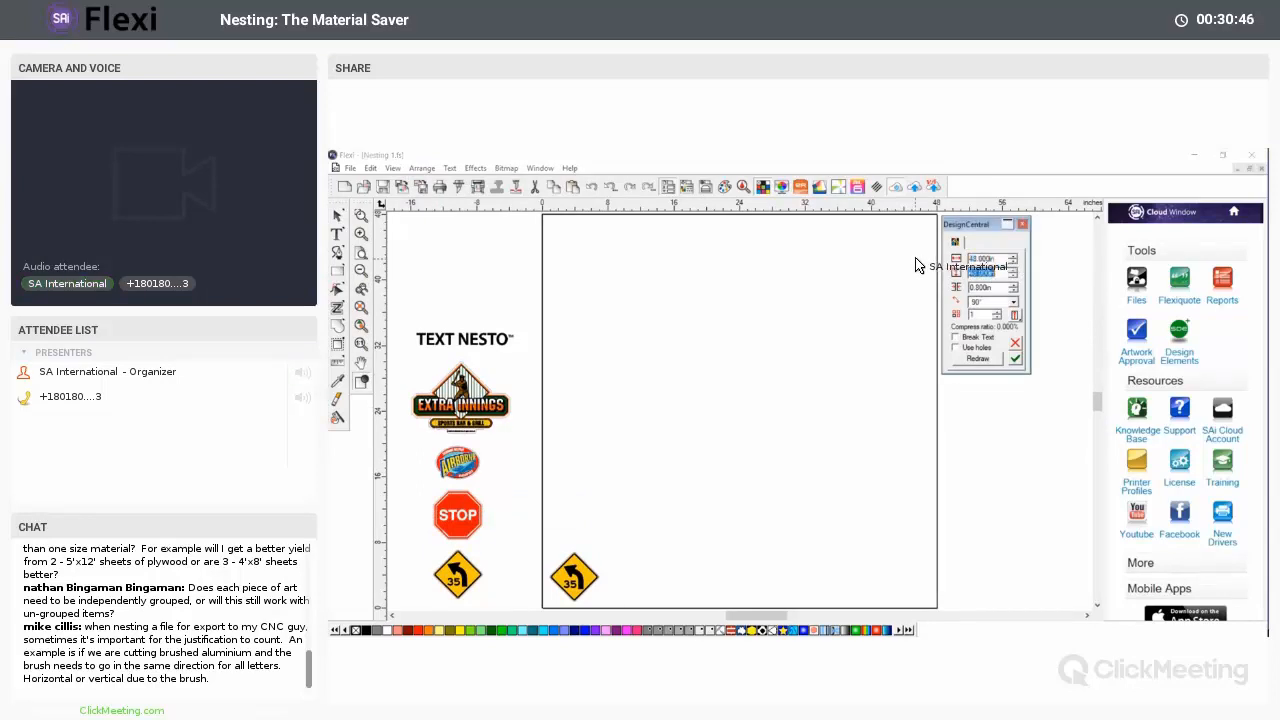
{"action": "left_click", "coordinate": [990, 287]}
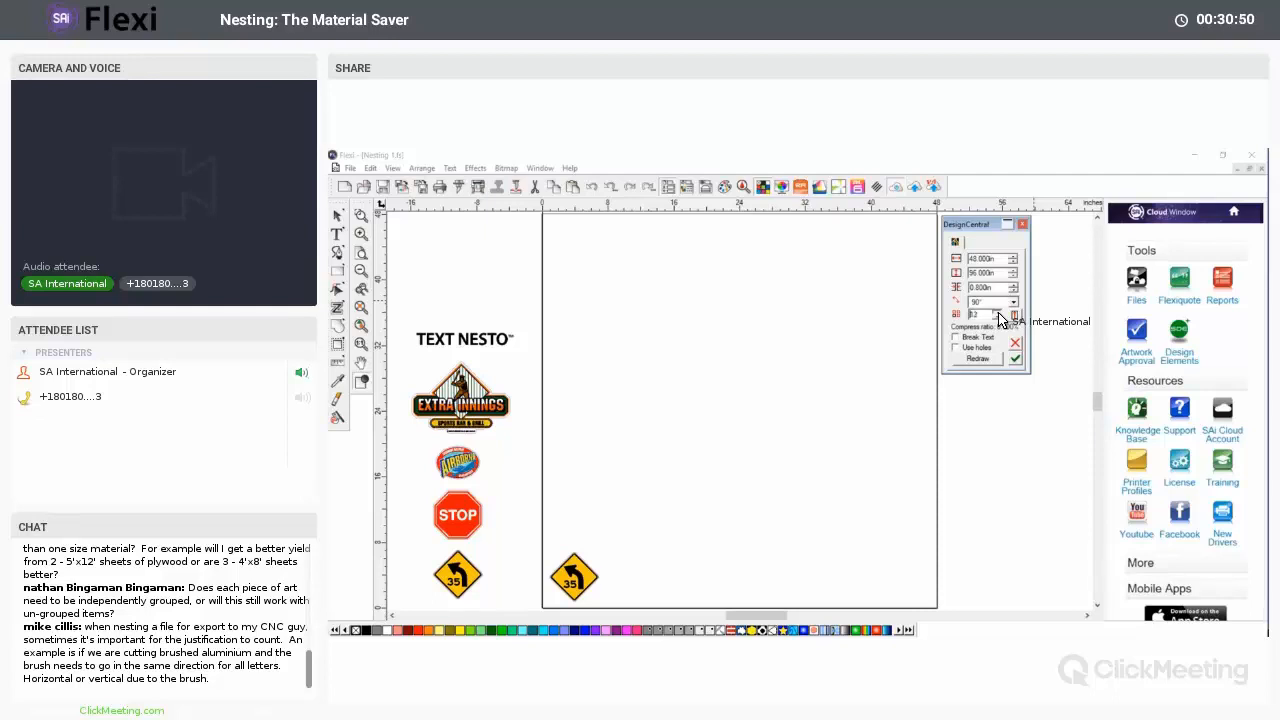
{"action": "left_click", "coordinate": [971, 315]}
{"action": "type", "text": "50"}
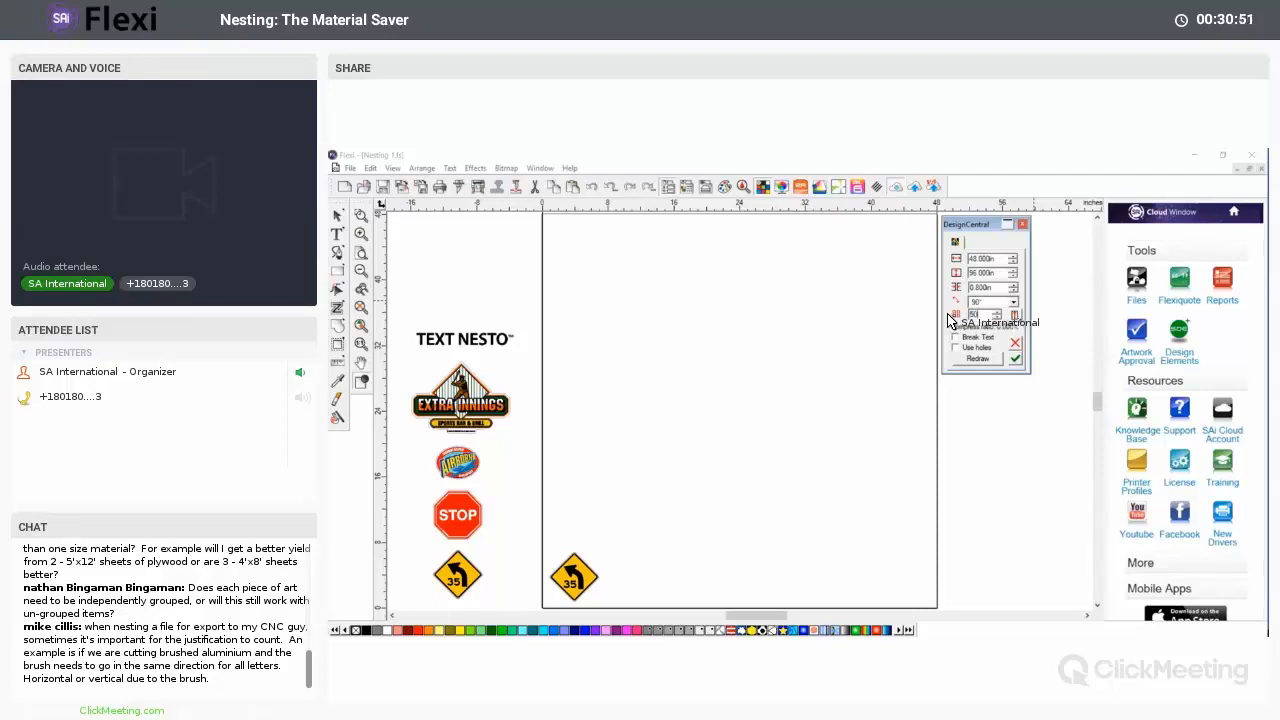
{"action": "type", "text": "0"}
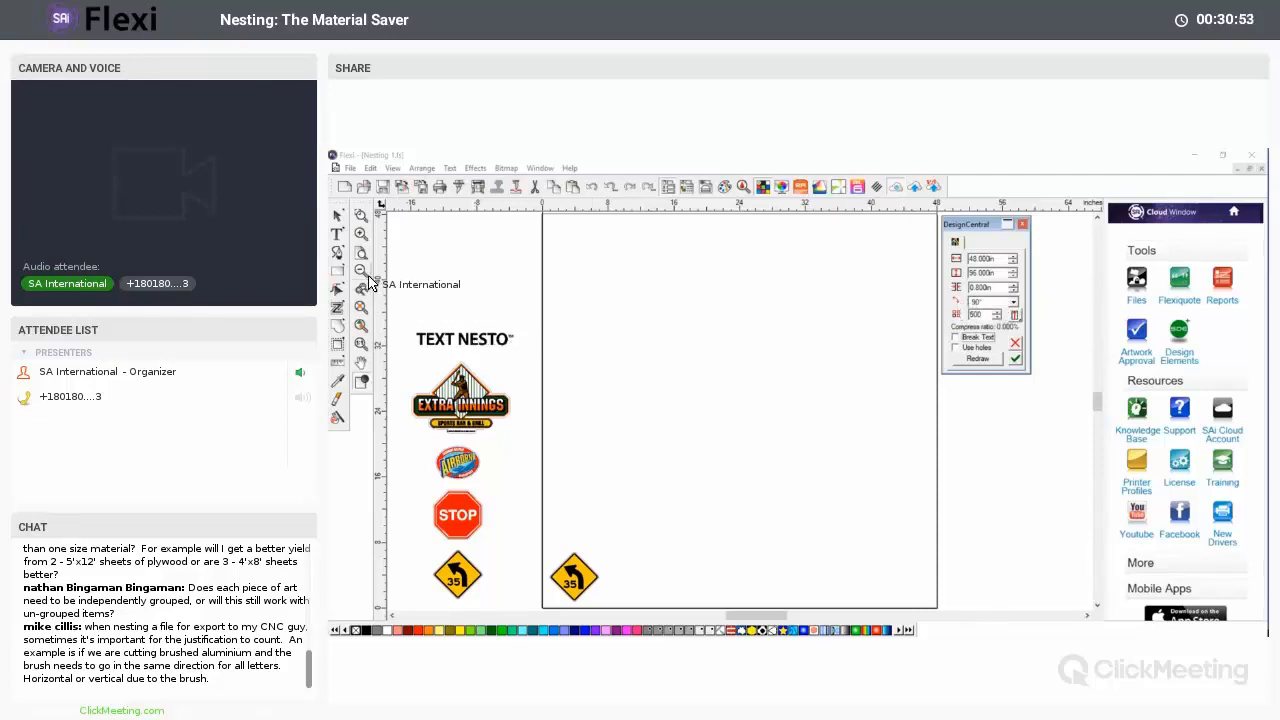
{"action": "left_click", "coordinate": [361, 270]}
{"action": "left_click", "coordinate": [978, 360]}
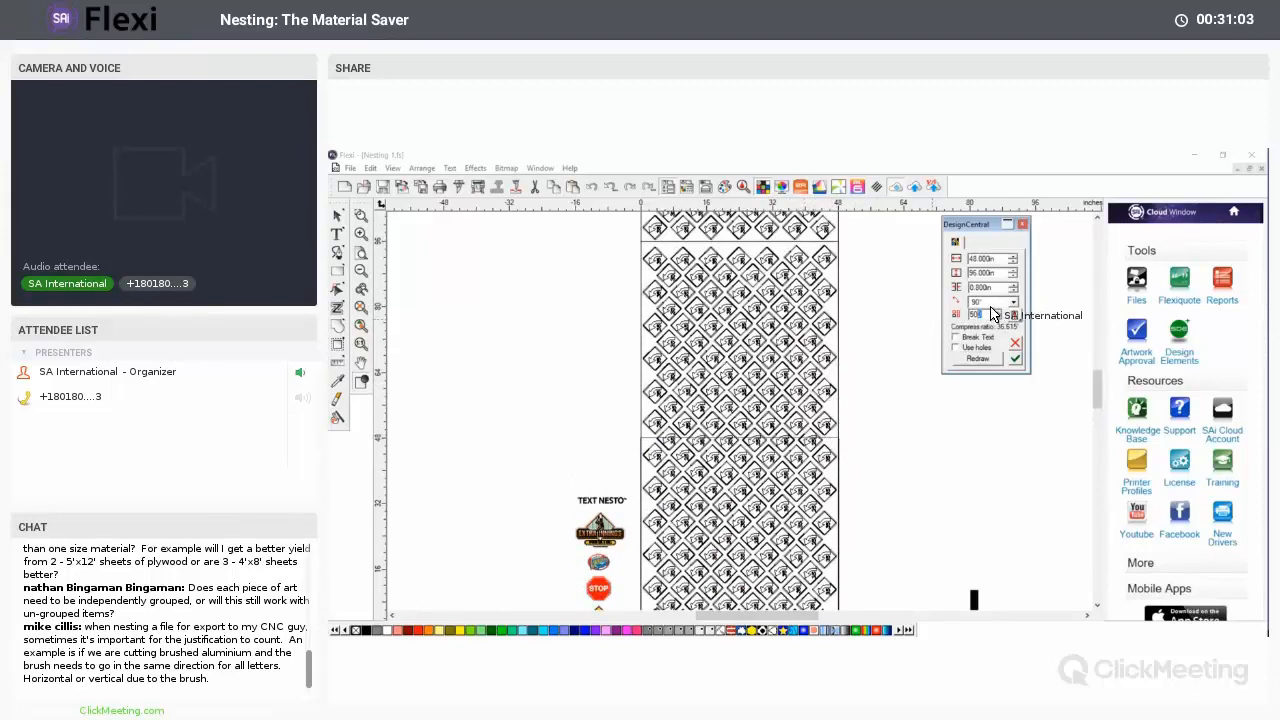
- Set the True Shape Nest to 250 copies and redraw its preview
{"action": "double_click", "coordinate": [993, 313]}
{"action": "key", "text": "BackSpace"}
{"action": "type", "text": "250"}
{"action": "left_click", "coordinate": [980, 362]}
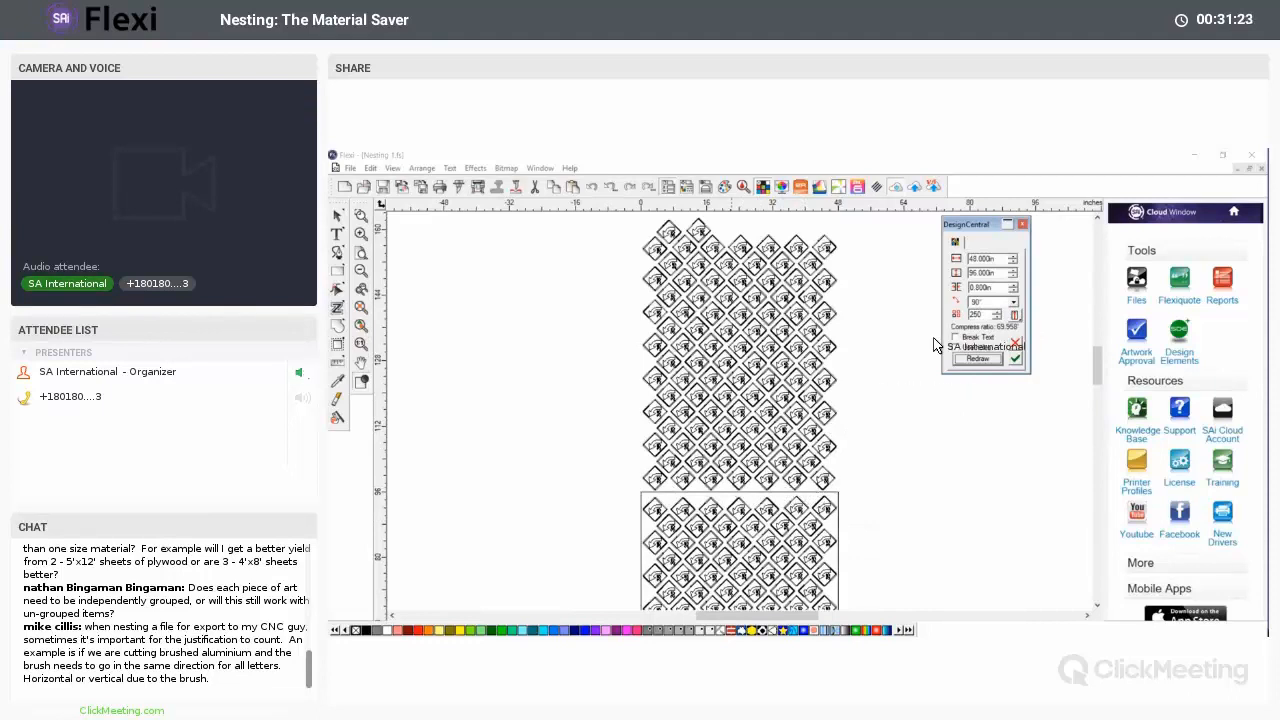
- Set the True Shape Nest's sheet height to 120 in, redraw the preview and cancel the nest
{"action": "left_click_drag", "start_coordinate": [995, 274], "coordinate": [951, 288]}
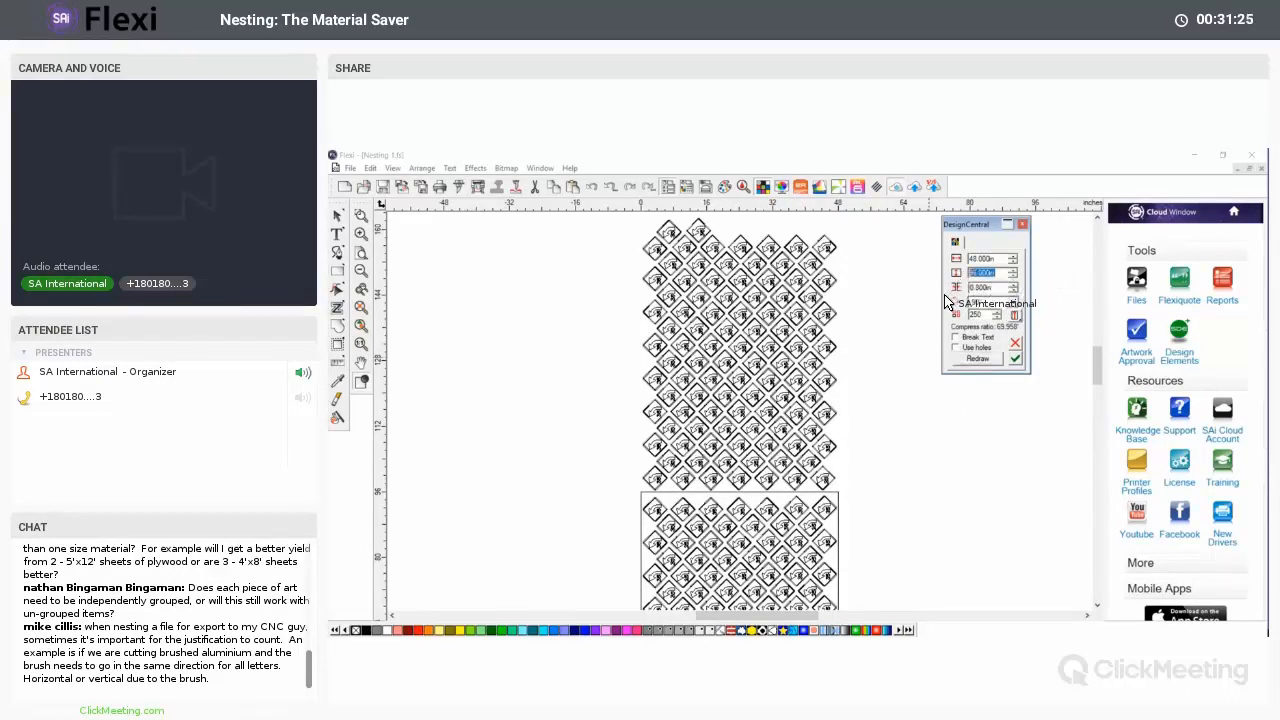
{"action": "type", "text": "120"}
{"action": "key", "text": "Tab"}
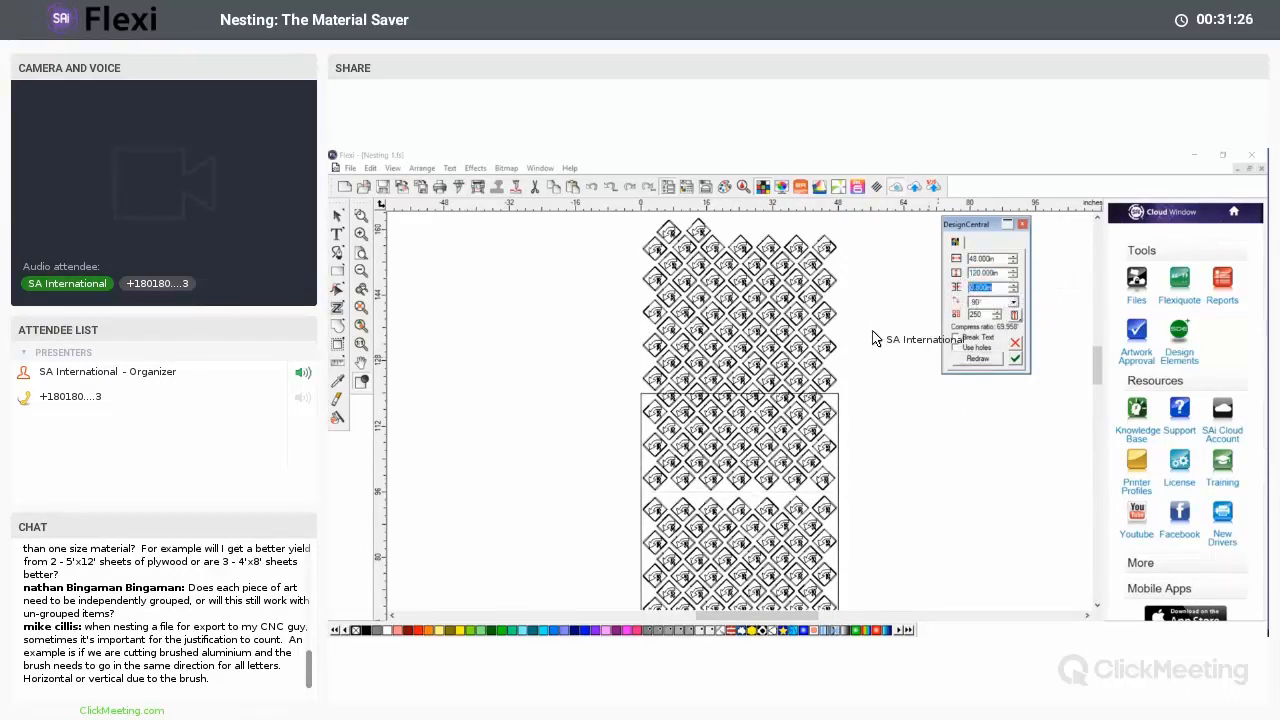
{"action": "left_click", "coordinate": [977, 359]}
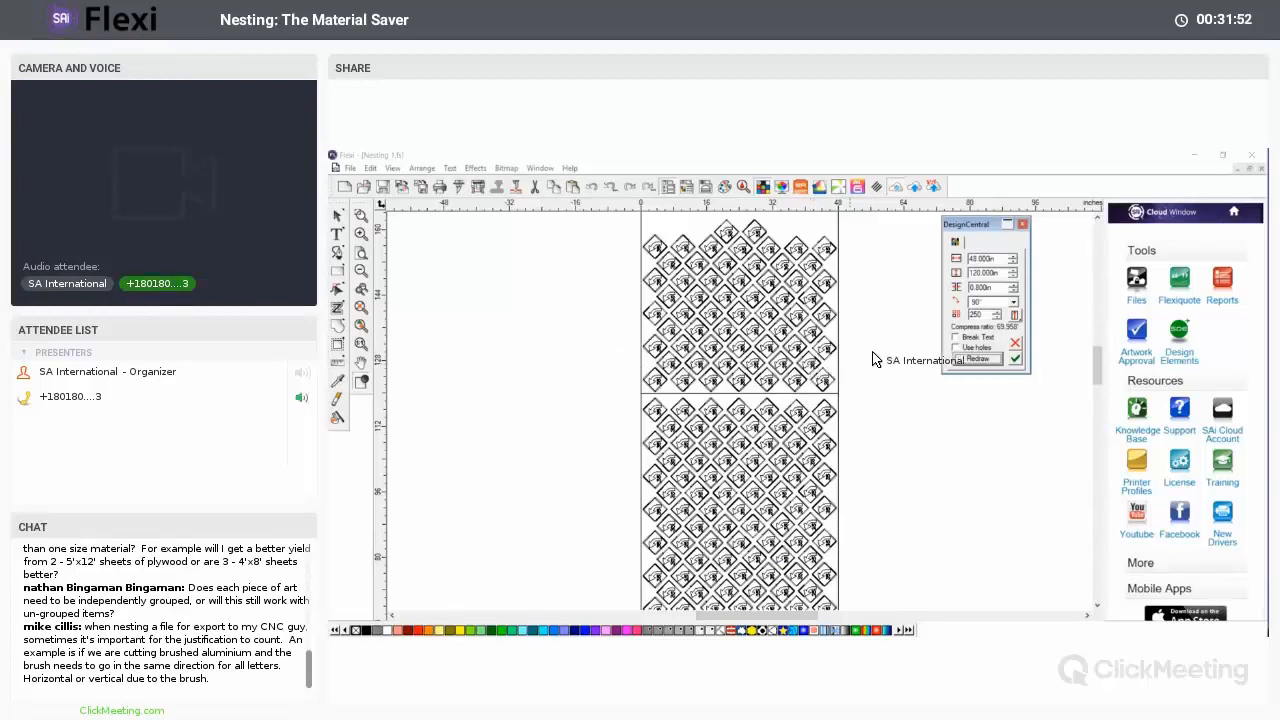
{"action": "left_click", "coordinate": [1016, 345]}
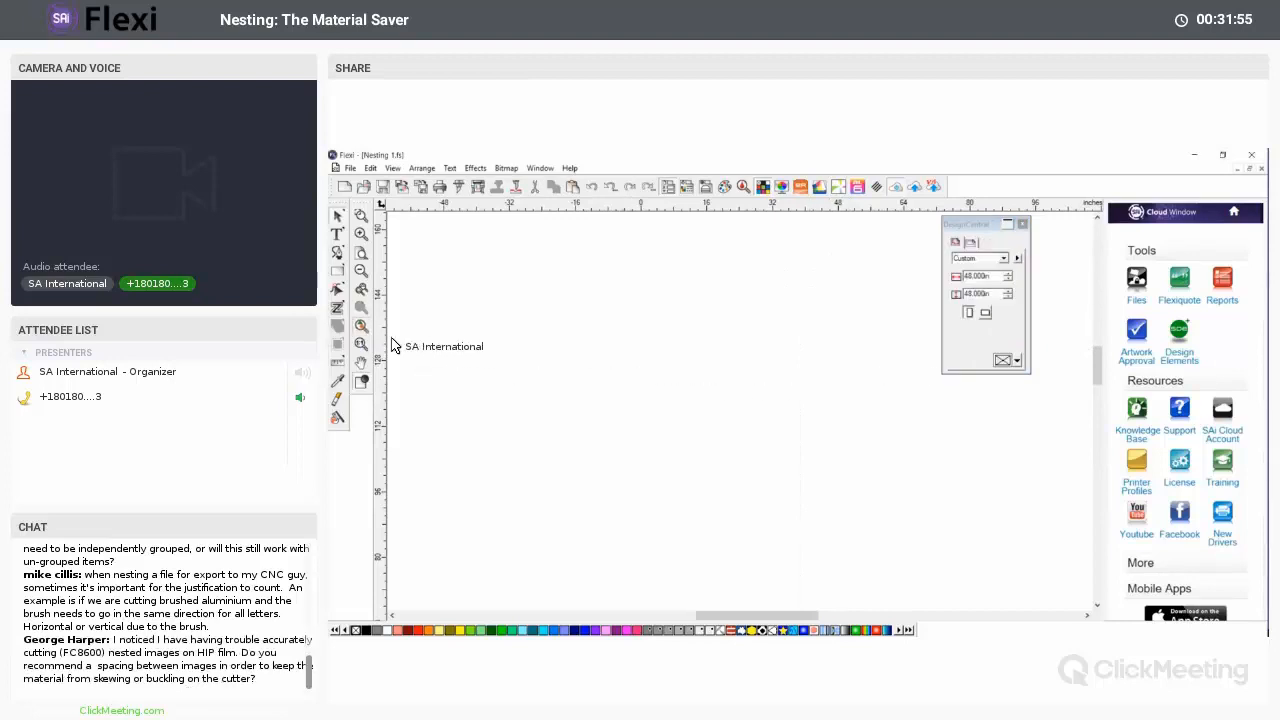
- Delete the stray black T-shaped letter lying outside the page
{"action": "left_click", "coordinate": [545, 492]}
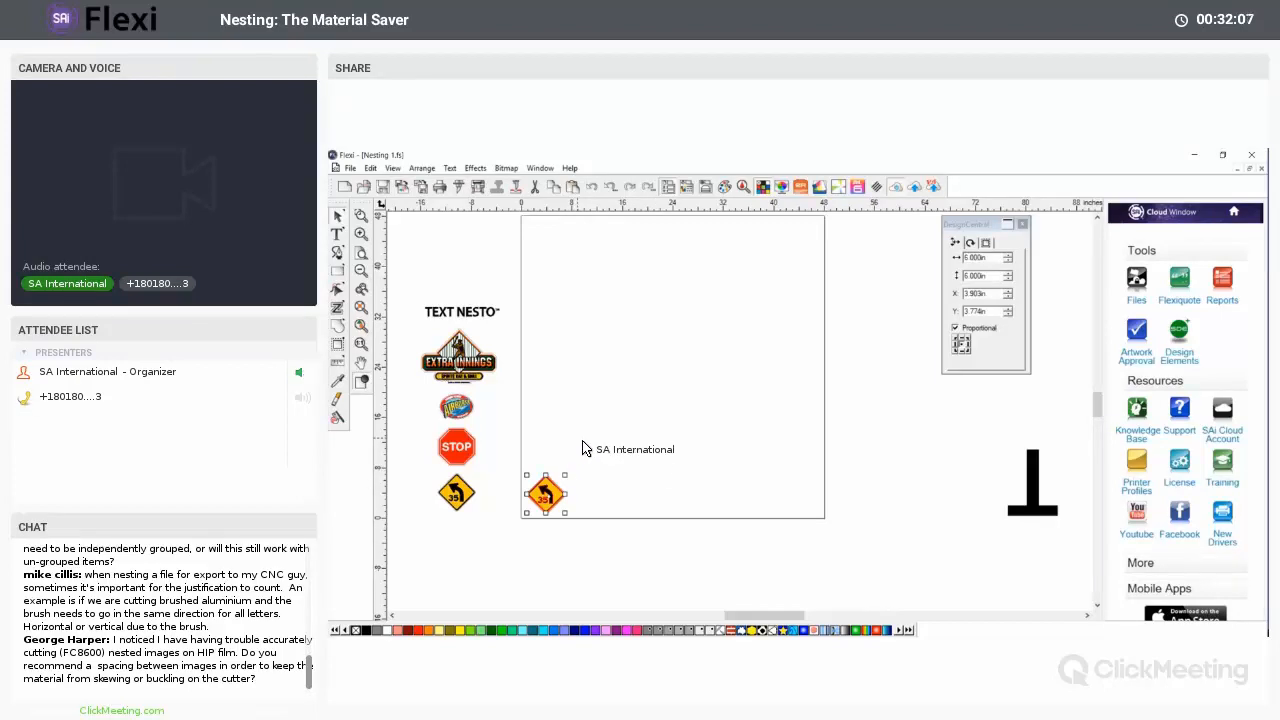
{"action": "left_click", "coordinate": [1022, 511]}
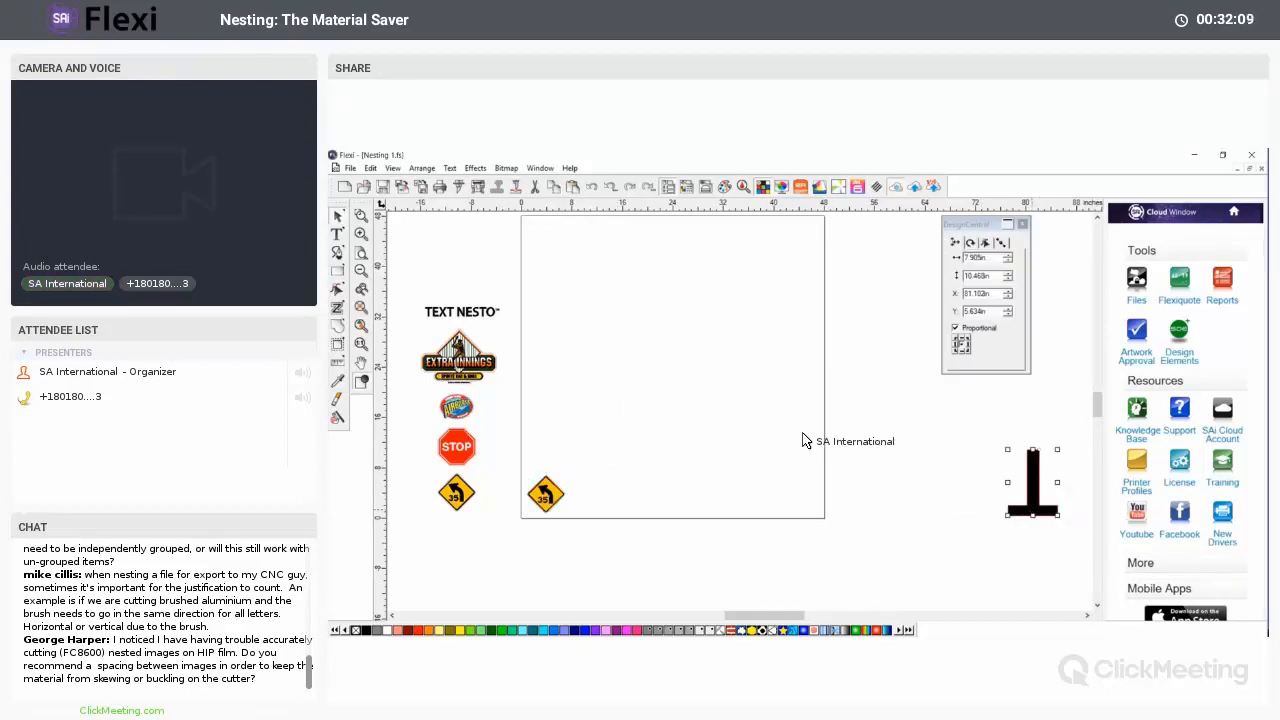
{"action": "key", "text": "Delete"}
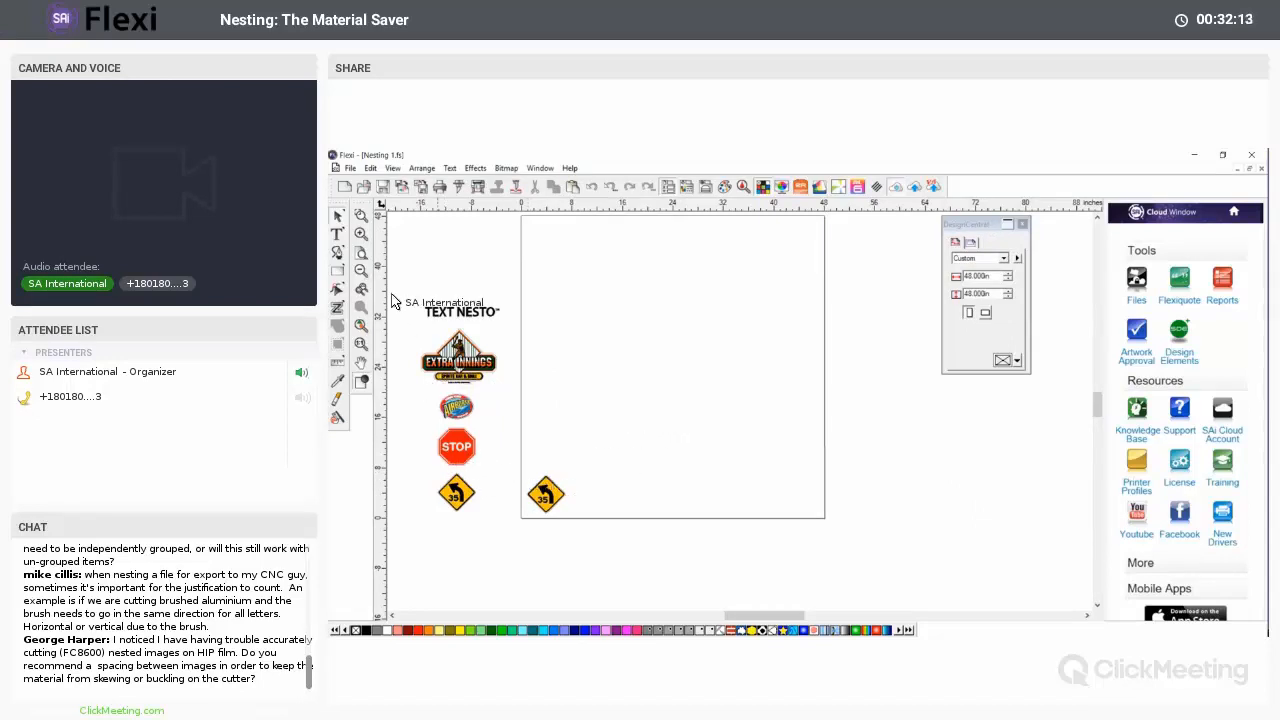
- Examine the page's 35 curve sign and its contour cut outline up close
{"action": "left_click_drag", "start_coordinate": [506, 468], "coordinate": [566, 527]}
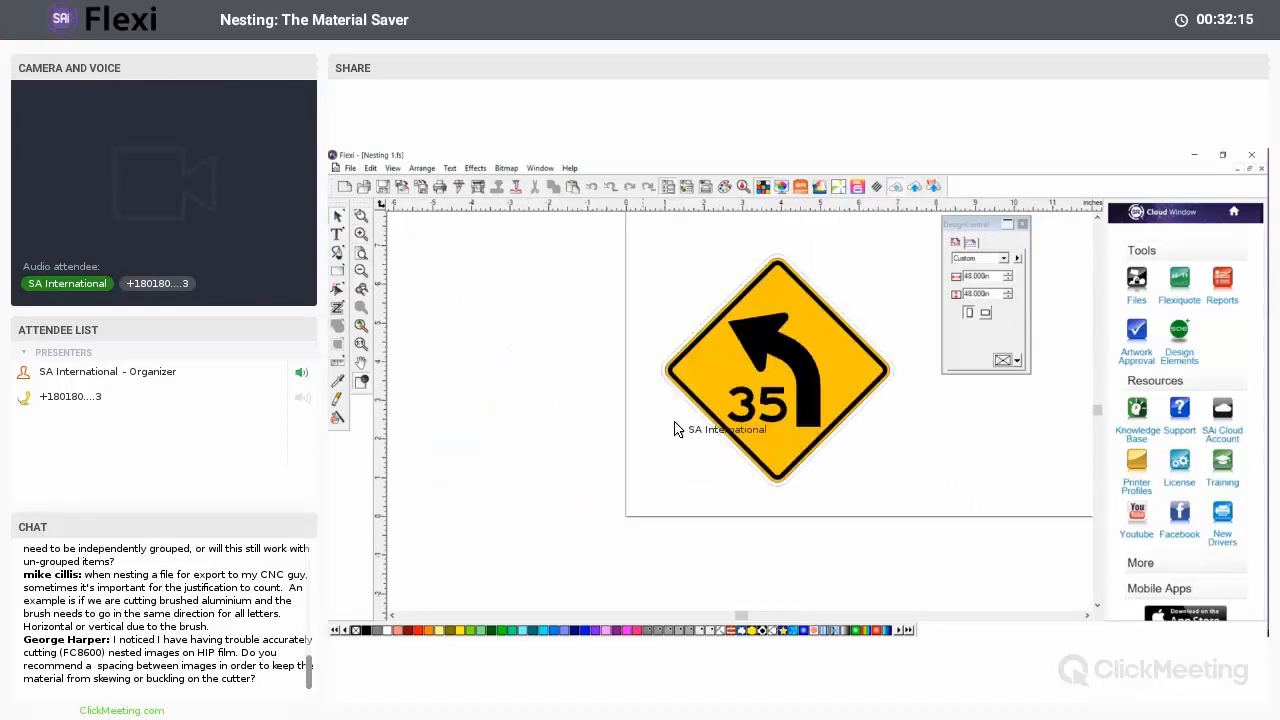
{"action": "left_click", "coordinate": [676, 388]}
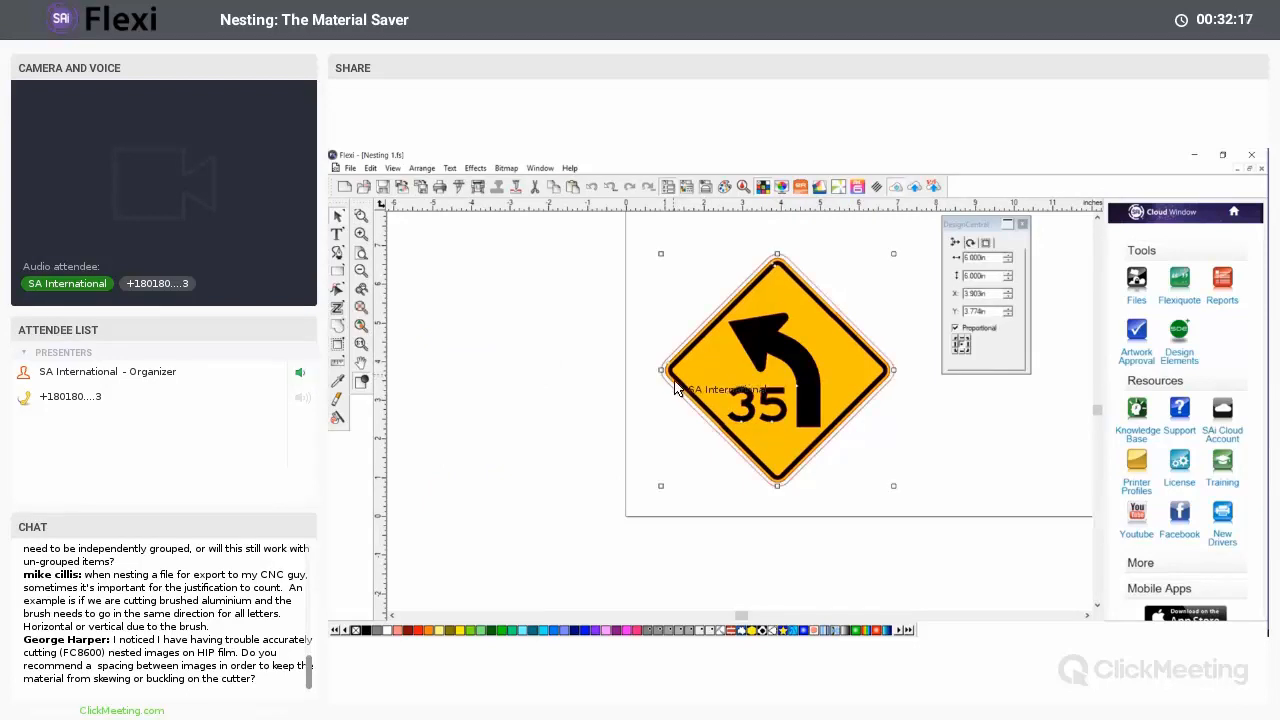
{"action": "left_click", "coordinate": [664, 345]}
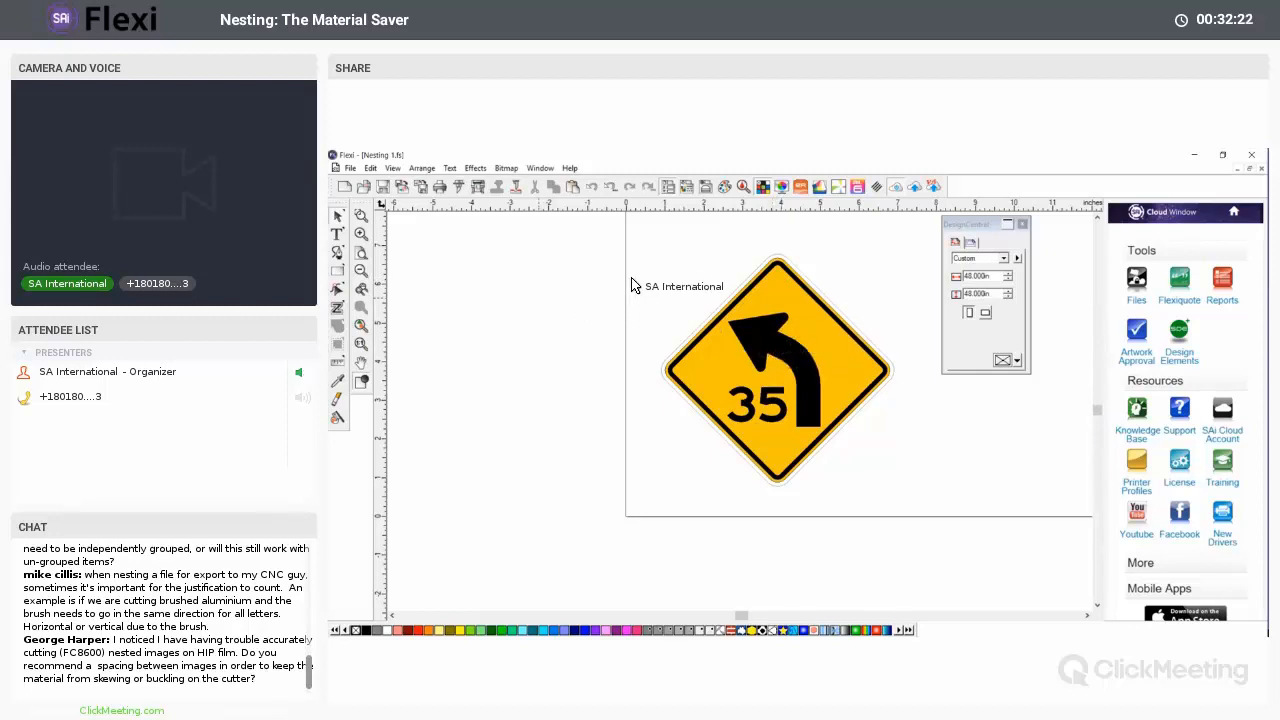
{"action": "left_click_drag", "start_coordinate": [647, 246], "coordinate": [925, 532]}
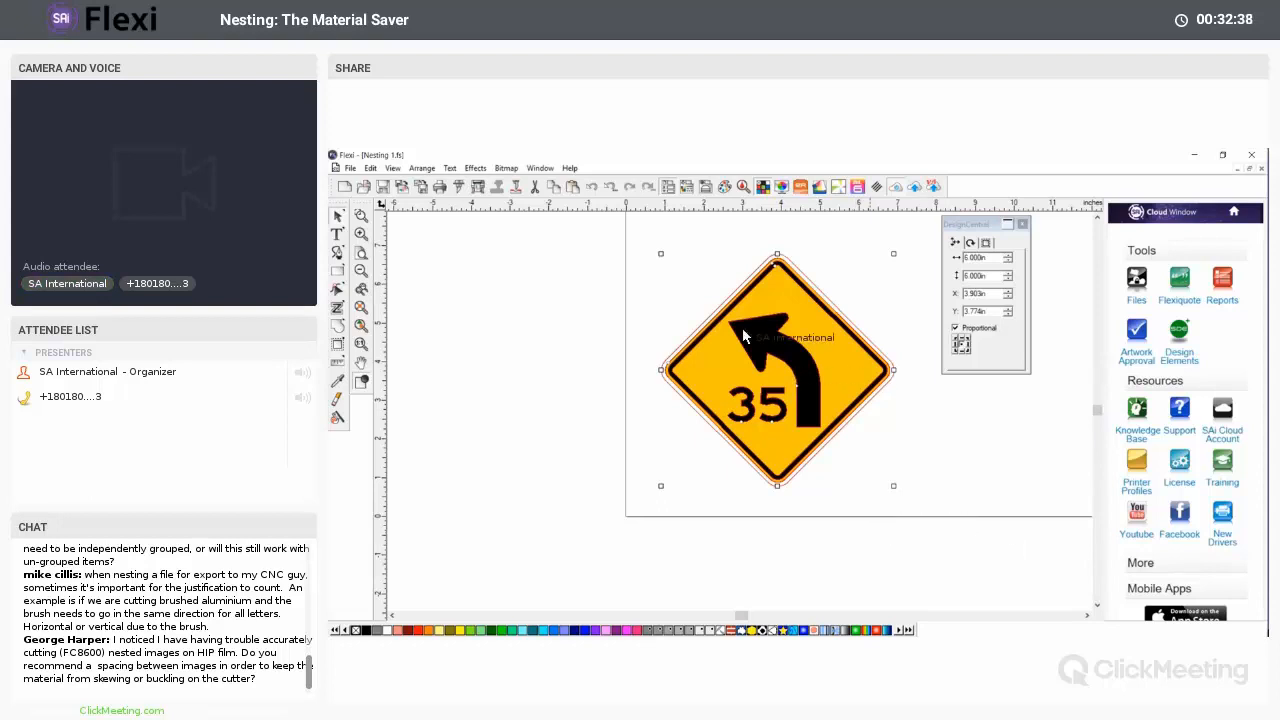
{"action": "left_click", "coordinate": [675, 258]}
{"action": "left_click_drag", "start_coordinate": [646, 238], "coordinate": [936, 512]}
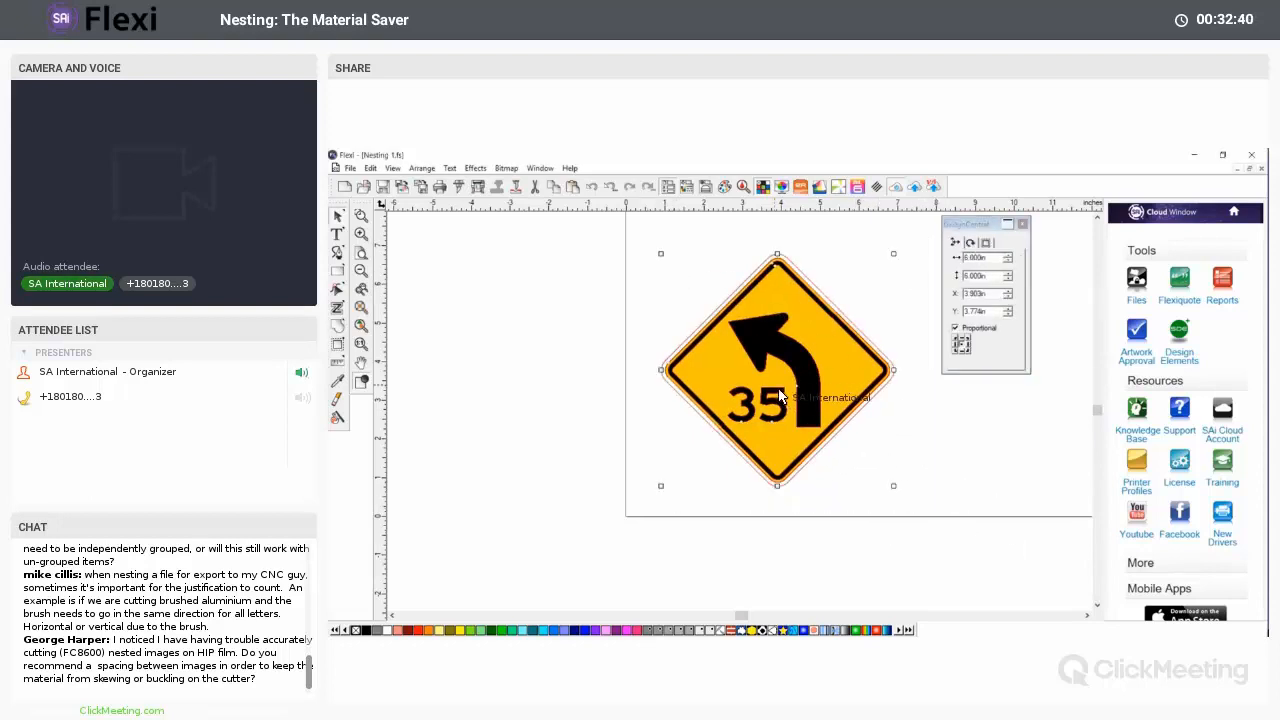
{"action": "right_click", "coordinate": [777, 387]}
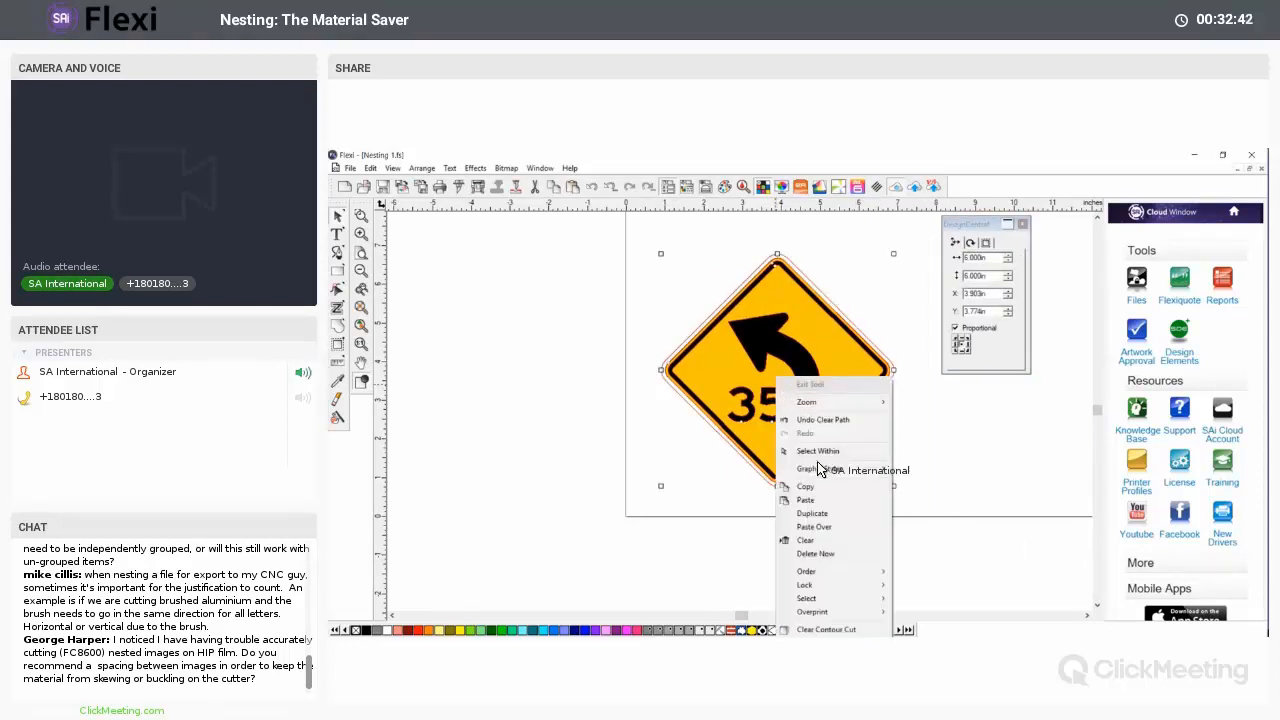
{"action": "left_click", "coordinate": [937, 484]}
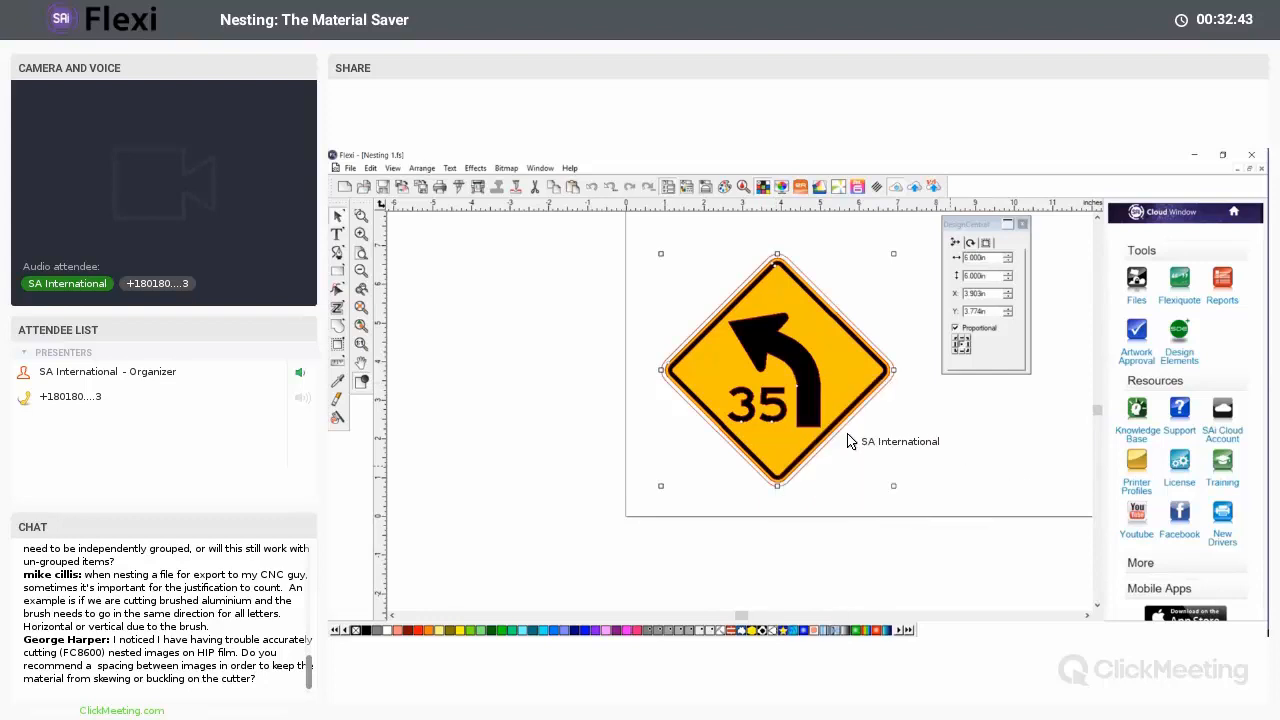
{"action": "left_click", "coordinate": [690, 283]}
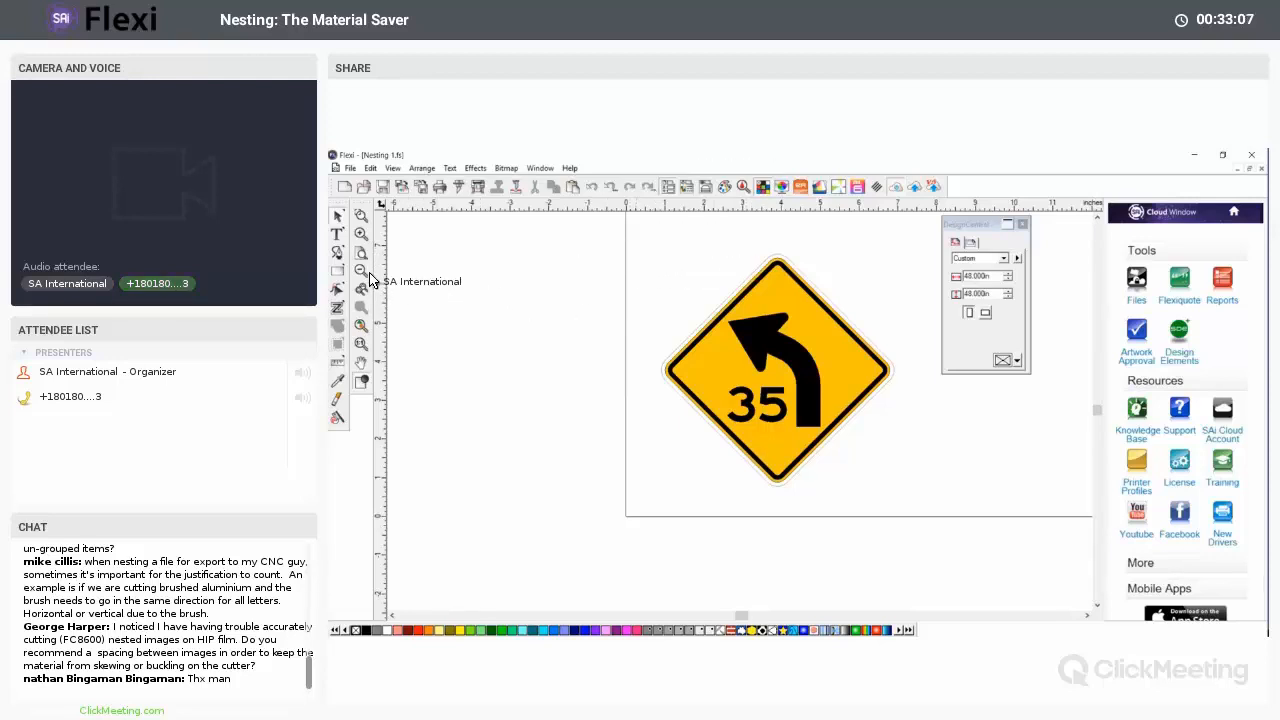
- Move the TEXT NESTO text from outside the page onto the upper part of the page
{"action": "scroll", "coordinate": [620, 328], "scroll_direction": "down", "scroll_amount": 1}
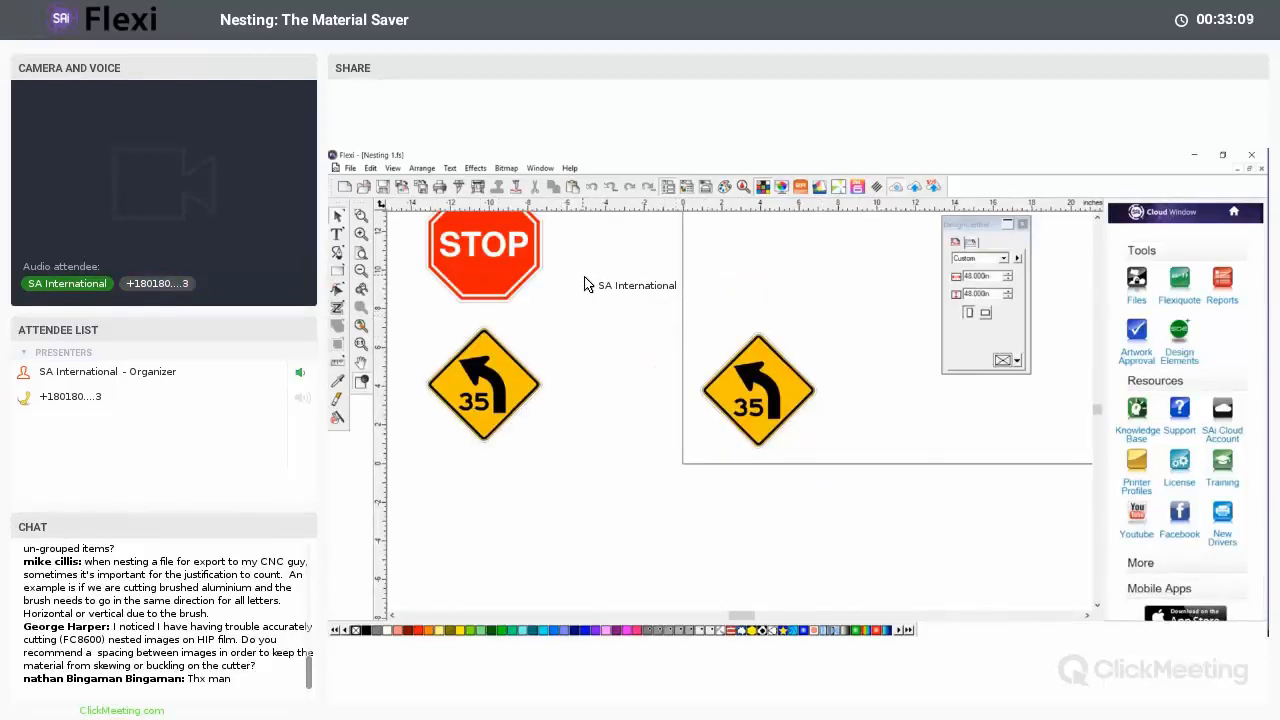
{"action": "scroll", "coordinate": [590, 285], "scroll_direction": "up", "scroll_amount": 5}
{"action": "left_click", "coordinate": [545, 286]}
{"action": "scroll", "coordinate": [537, 338], "scroll_direction": "up", "scroll_amount": 2}
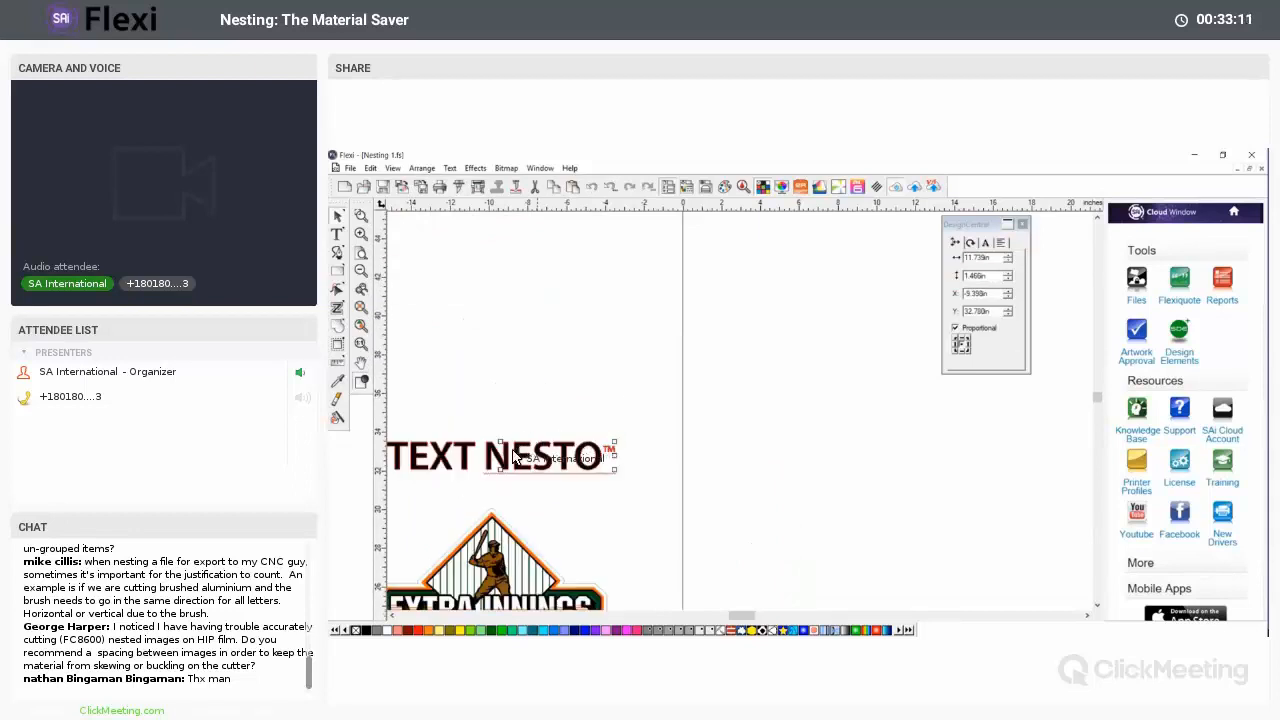
{"action": "left_click_drag", "start_coordinate": [520, 455], "coordinate": [836, 386]}
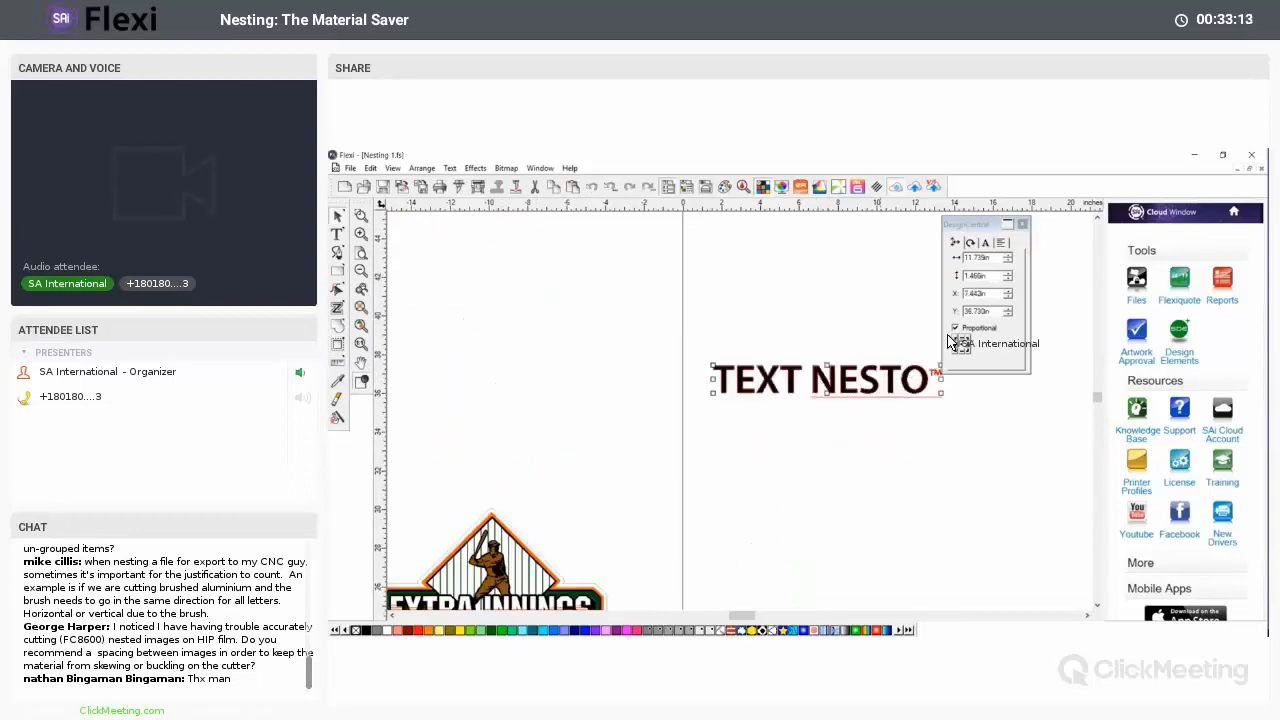
- Enlarge the TEXT NESTO text proportionally to about 23.07 in wide, keeping DesignCentral clear of the text
{"action": "left_click_drag", "start_coordinate": [950, 224], "coordinate": [610, 239]}
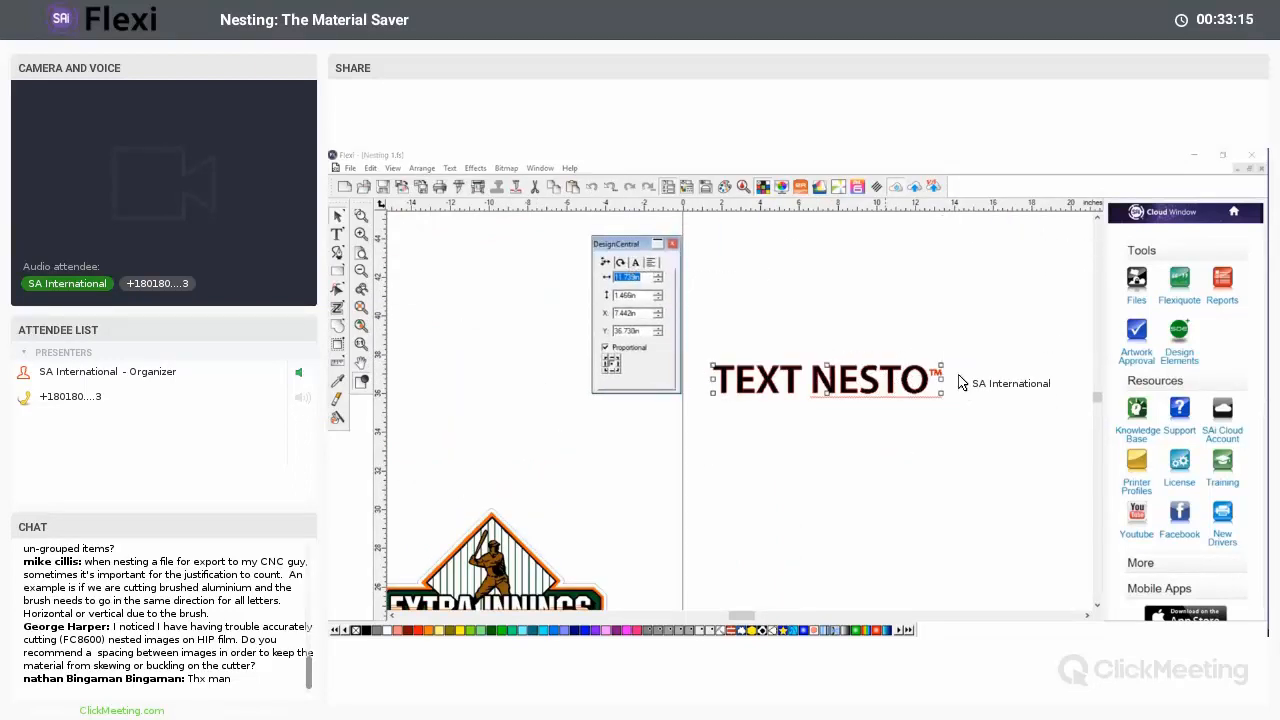
{"action": "left_click_drag", "start_coordinate": [945, 372], "coordinate": [1047, 347]}
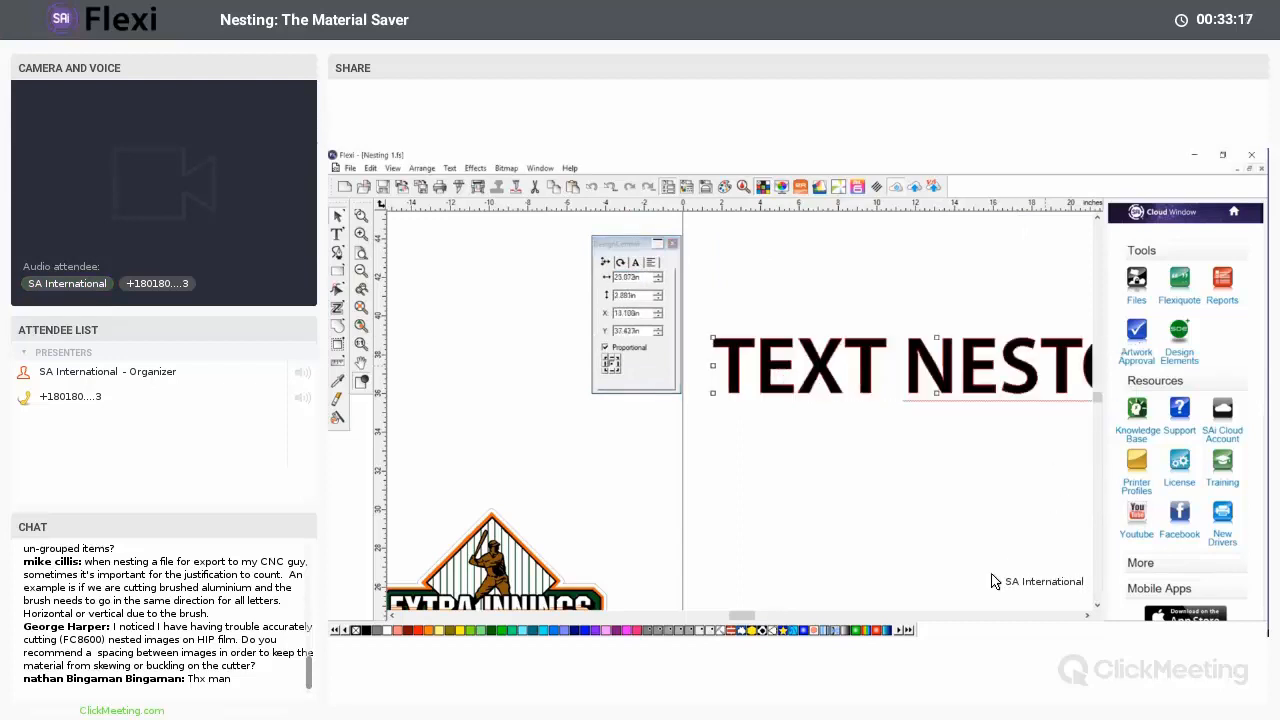
{"action": "left_click", "coordinate": [1087, 616]}
{"action": "left_click", "coordinate": [1087, 616]}
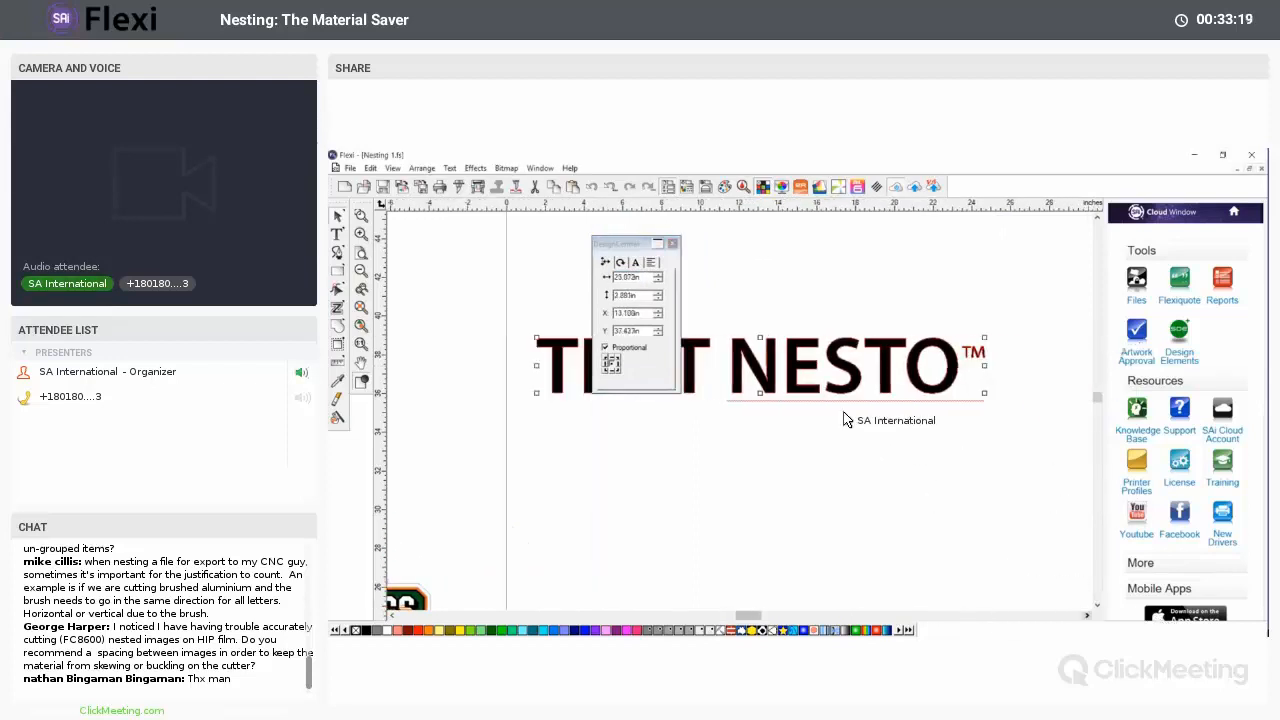
{"action": "left_click_drag", "start_coordinate": [666, 245], "coordinate": [1096, 224]}
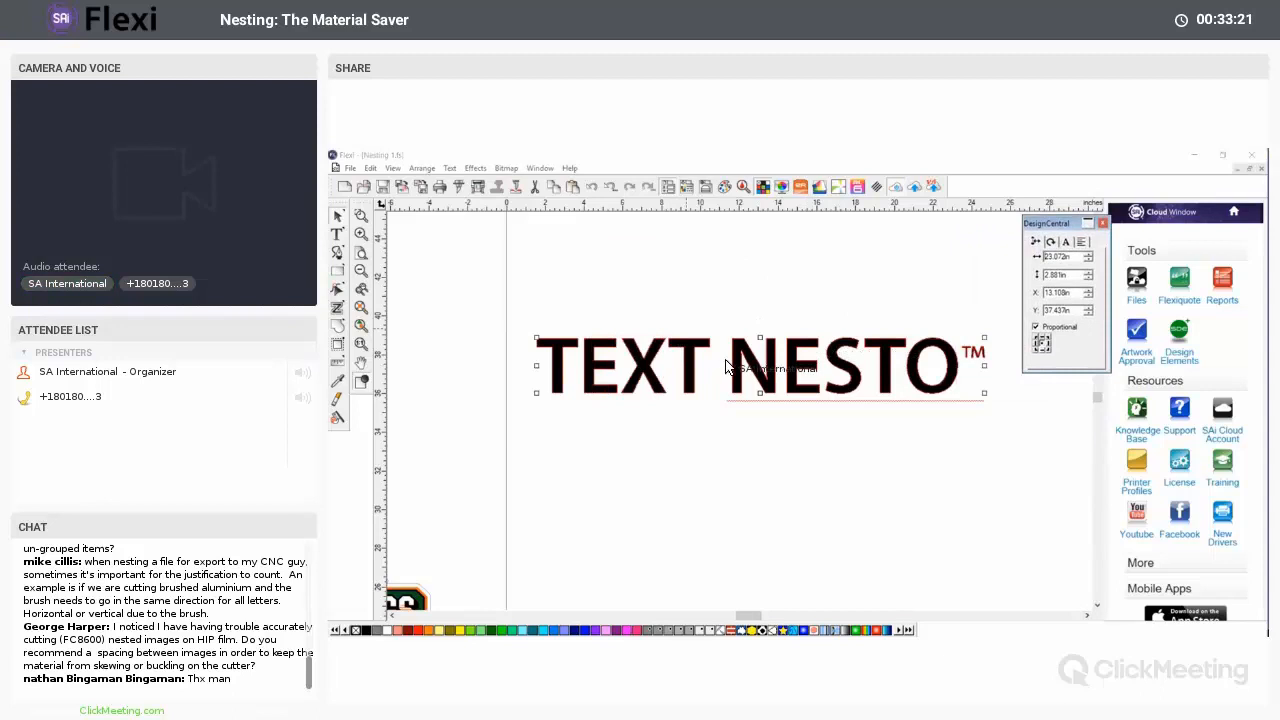
- Nest the TEXT NESTO letters with broken text and 0° rotation, shift the nested column towards the page's middle, and undo the nest
{"action": "left_click", "coordinate": [421, 168]}
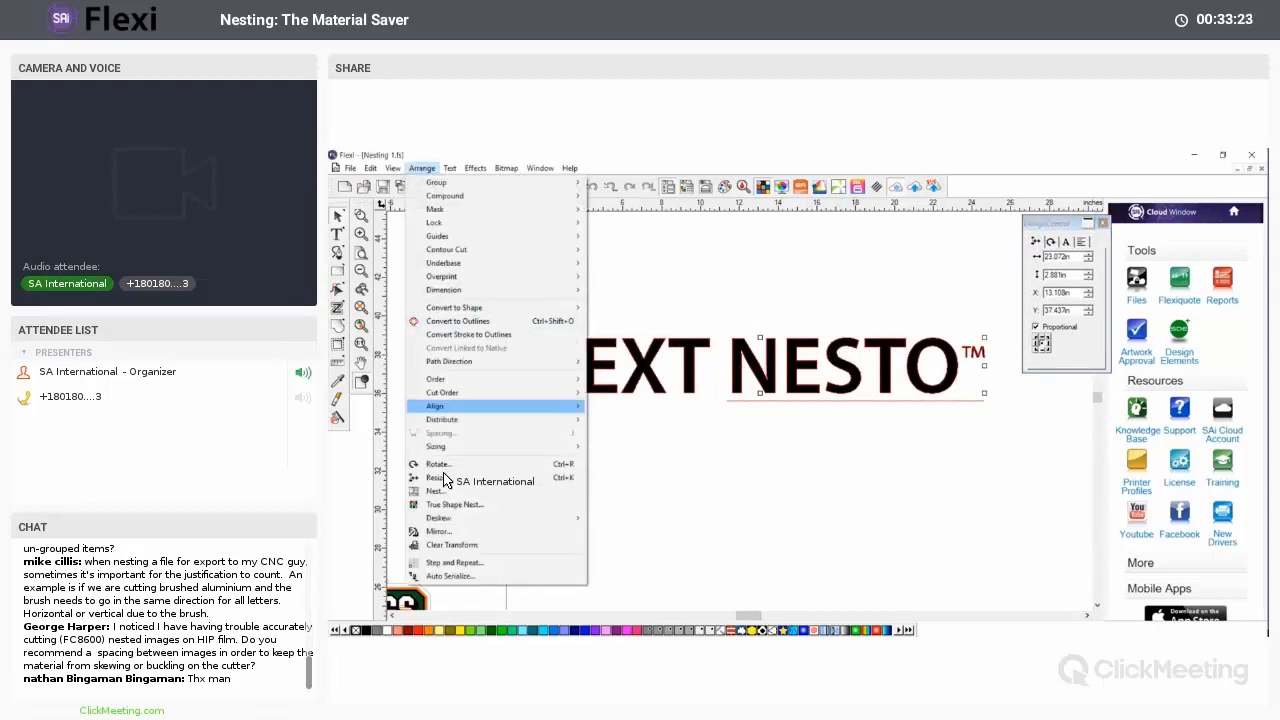
{"action": "left_click", "coordinate": [519, 489]}
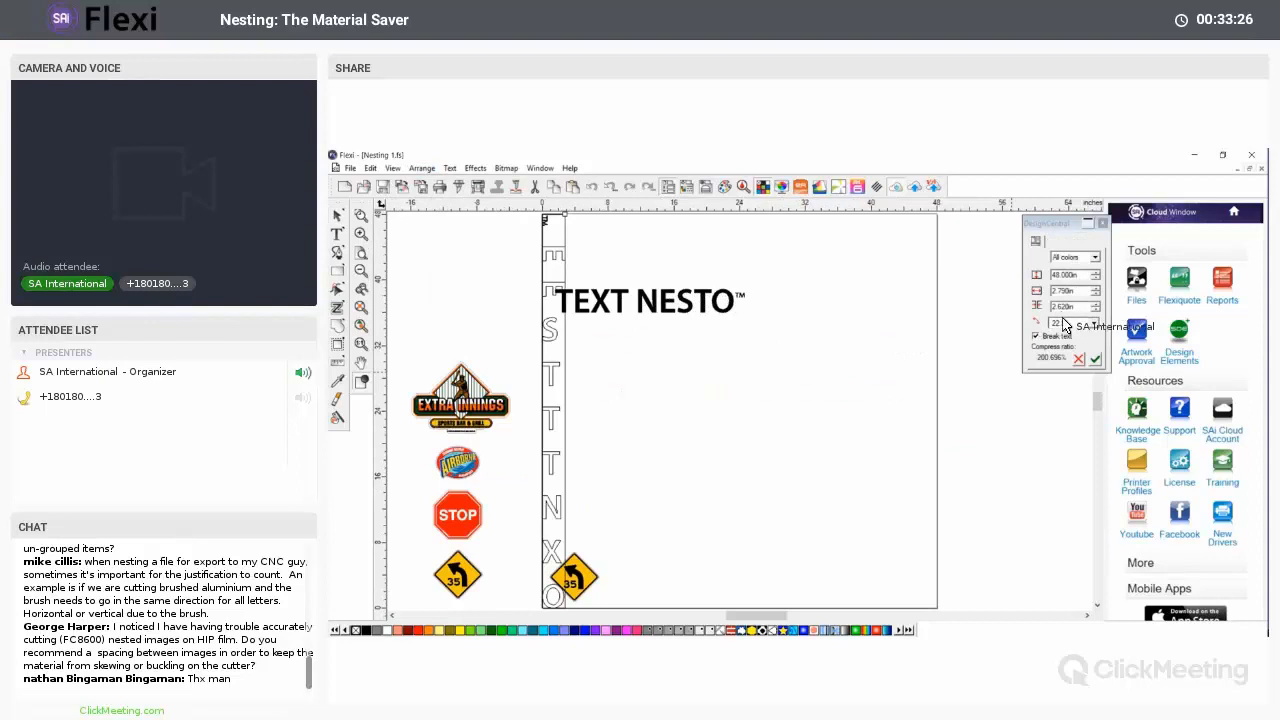
{"action": "left_click", "coordinate": [1094, 324]}
{"action": "left_click", "coordinate": [1094, 337]}
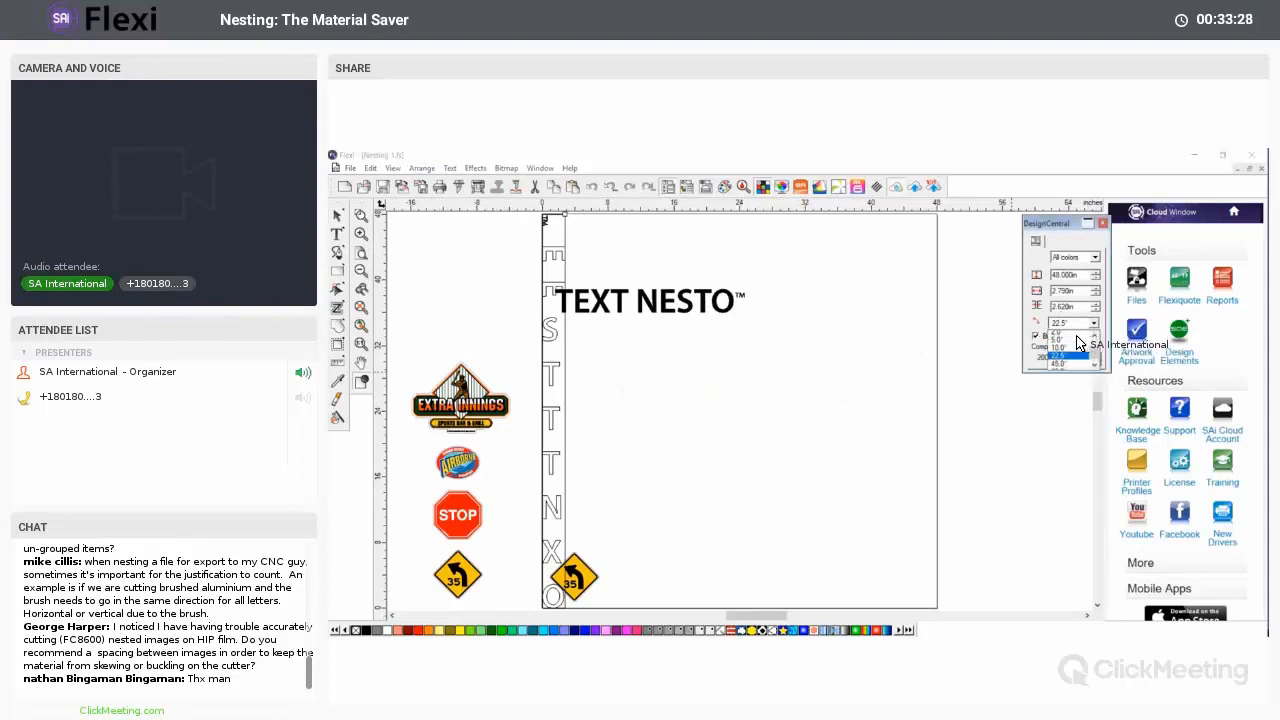
{"action": "left_click", "coordinate": [1072, 336]}
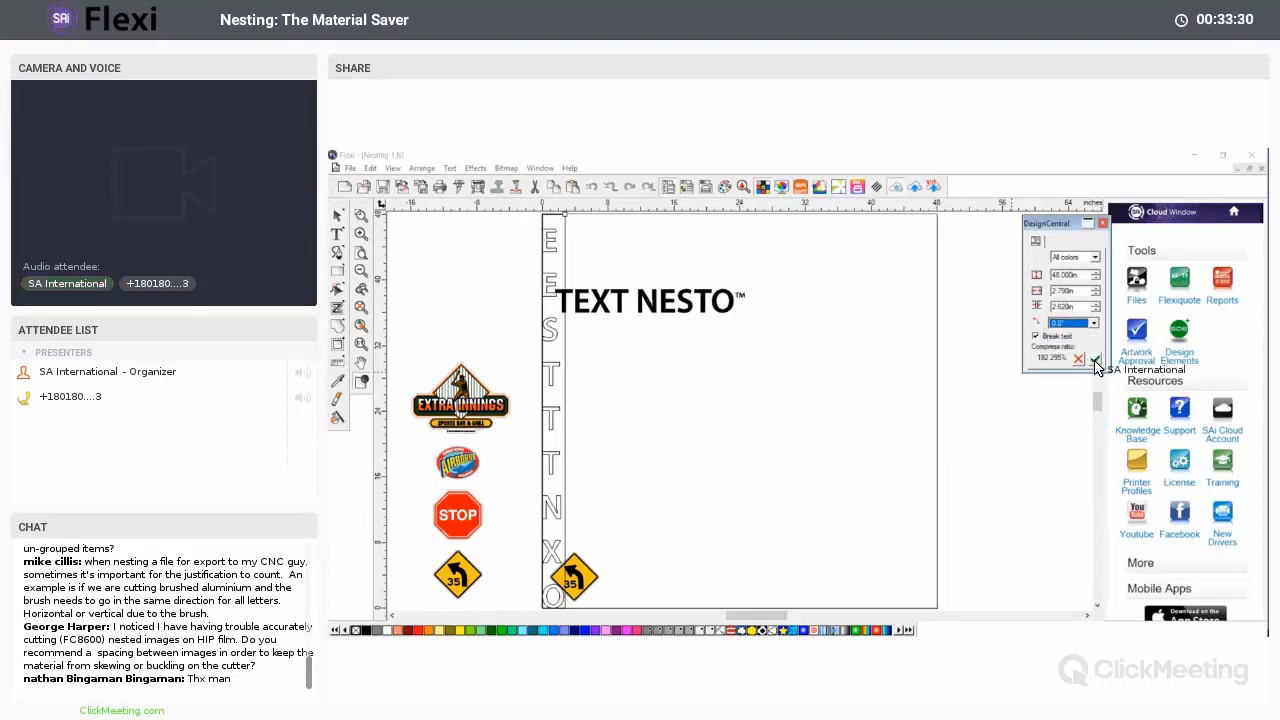
{"action": "left_click", "coordinate": [1096, 360]}
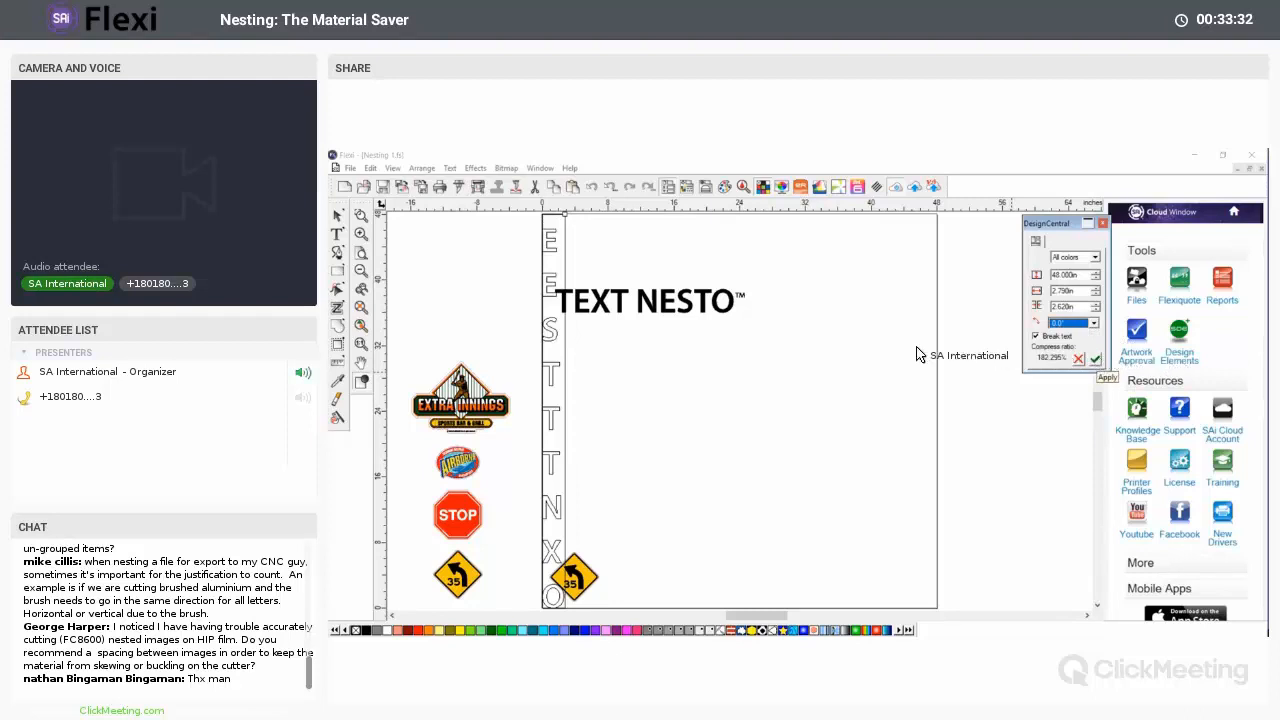
{"action": "left_click_drag", "start_coordinate": [581, 293], "coordinate": [674, 243]}
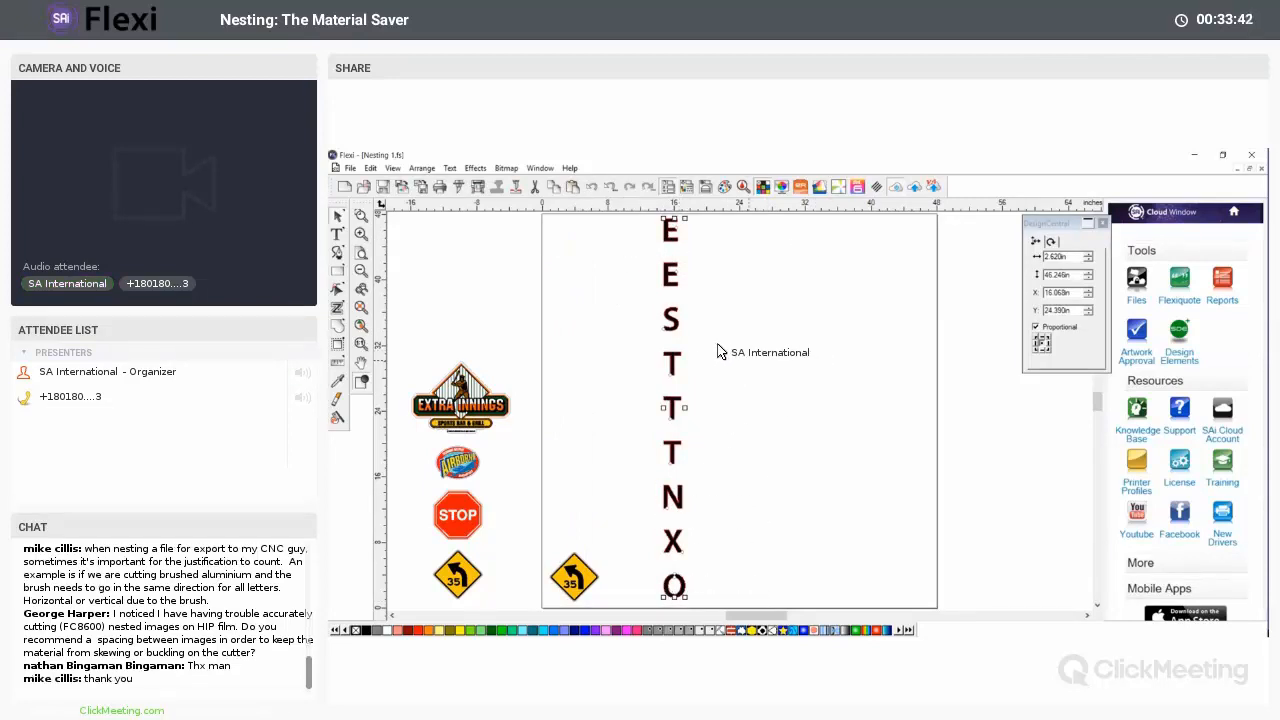
{"action": "key", "text": "ctrl+z"}
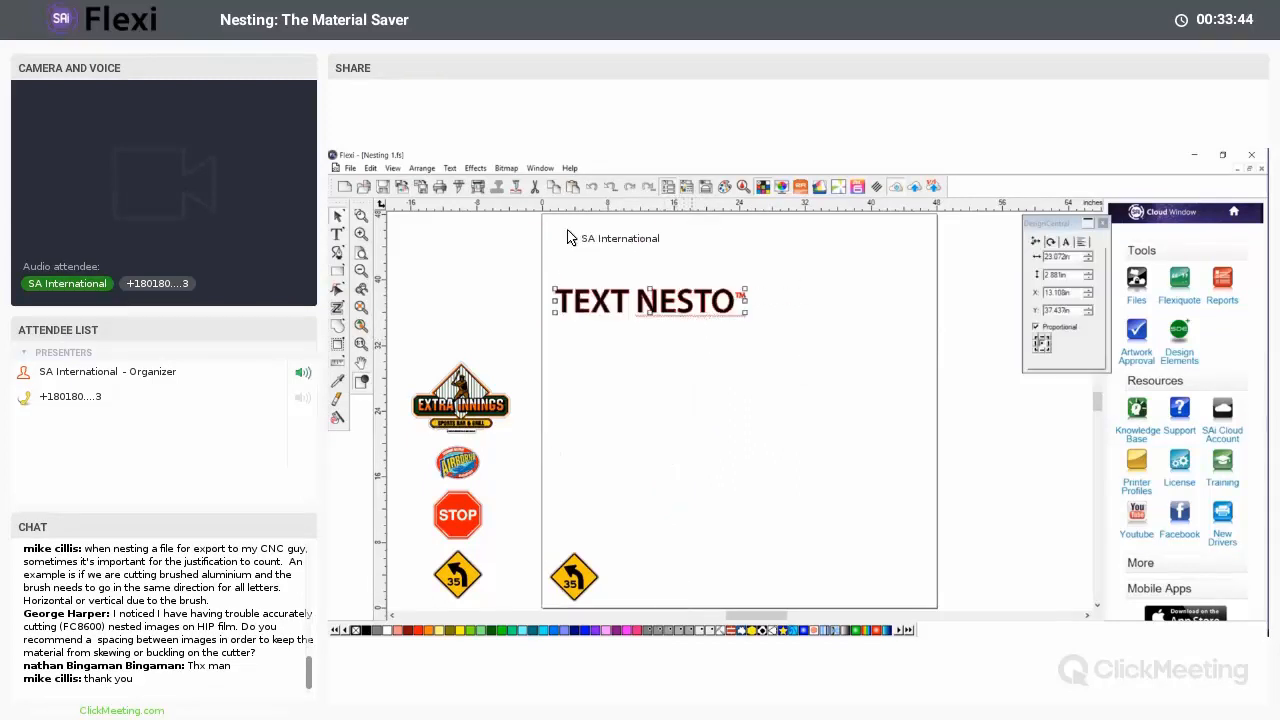
- Nest the TEXT NESTO letters again, previewing a 22.5° rotation before applying the nest at 0° with broken text
{"action": "left_click", "coordinate": [422, 168]}
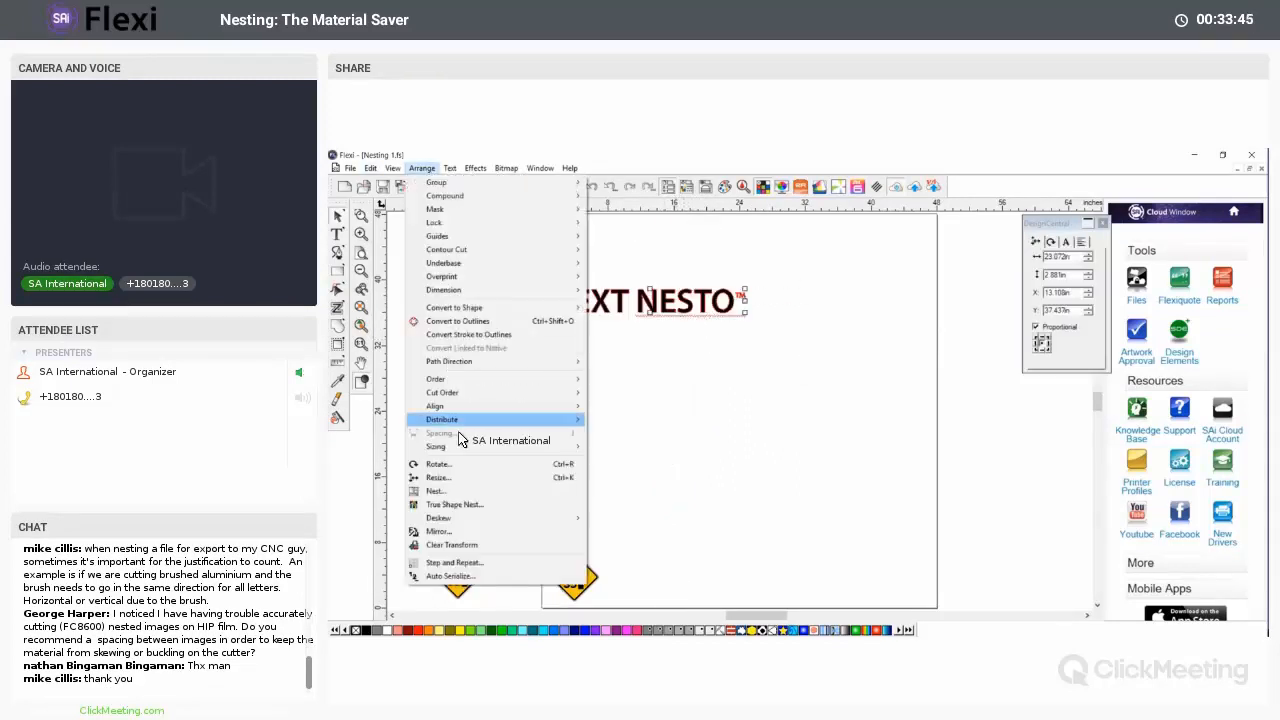
{"action": "left_click", "coordinate": [435, 491]}
{"action": "left_click", "coordinate": [1073, 322]}
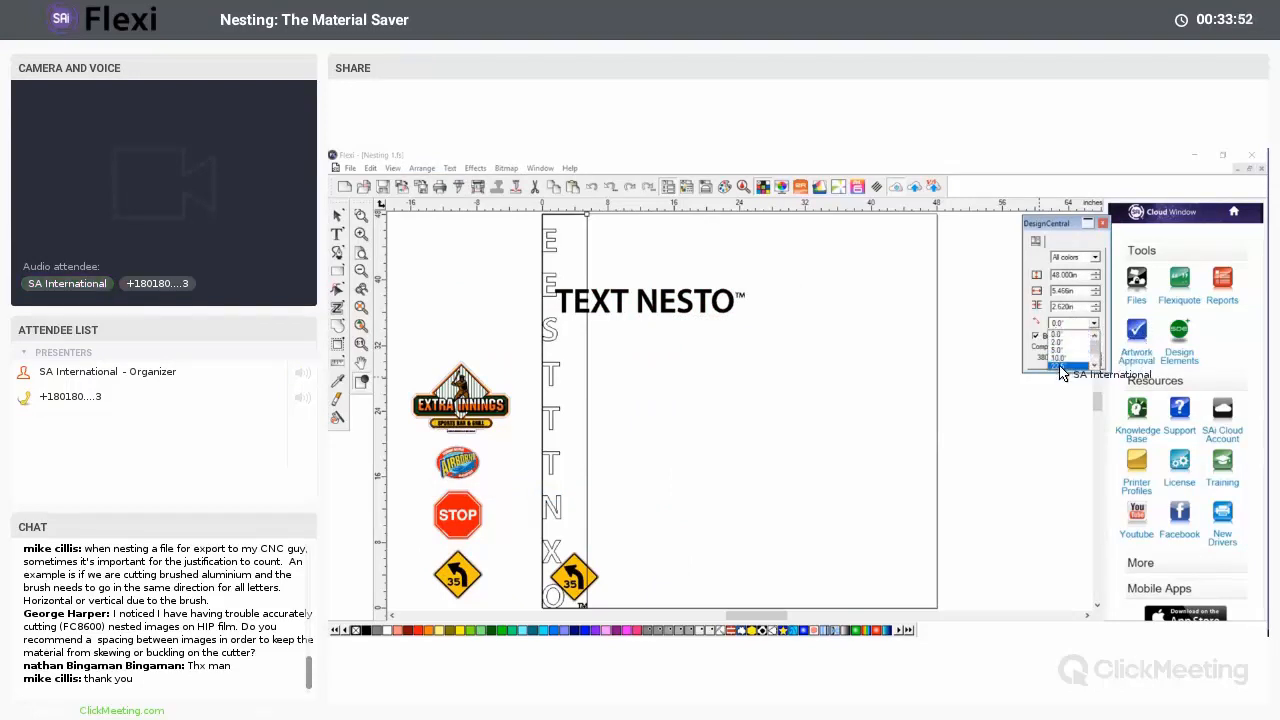
{"action": "left_click", "coordinate": [1062, 367]}
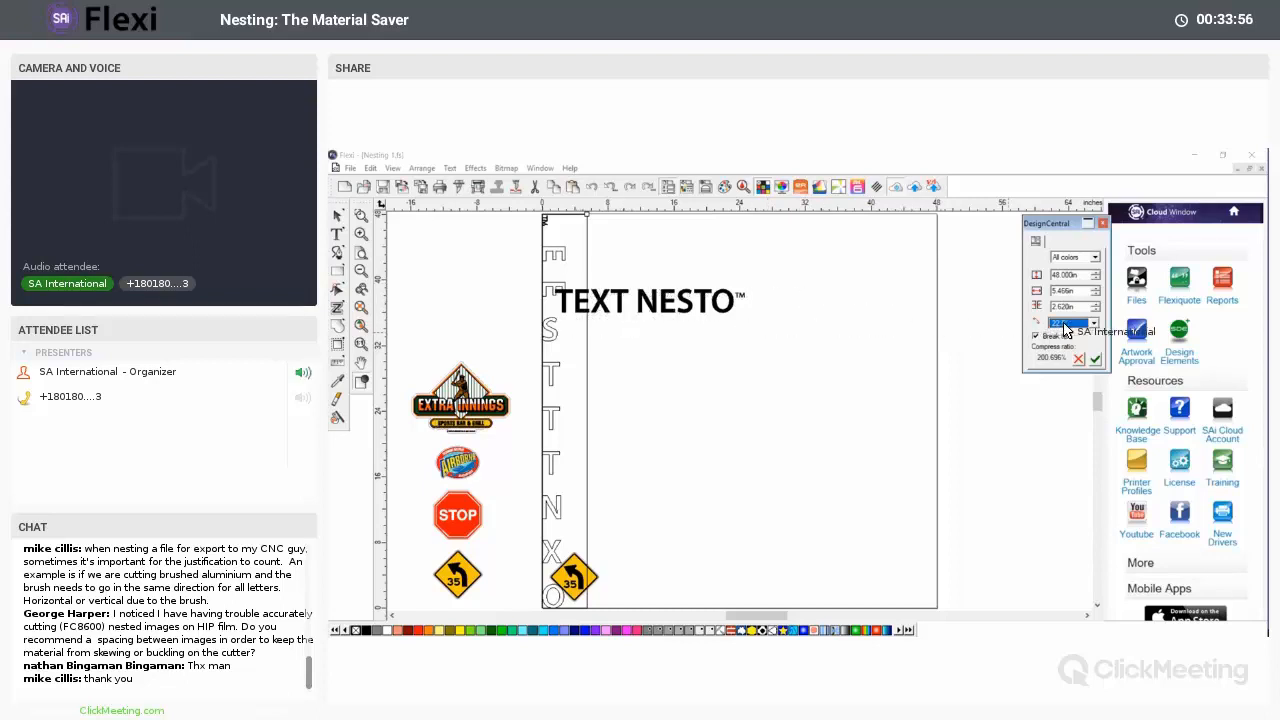
{"action": "left_click", "coordinate": [1094, 323]}
{"action": "scroll", "coordinate": [1097, 357], "scroll_direction": "up", "scroll_amount": 1}
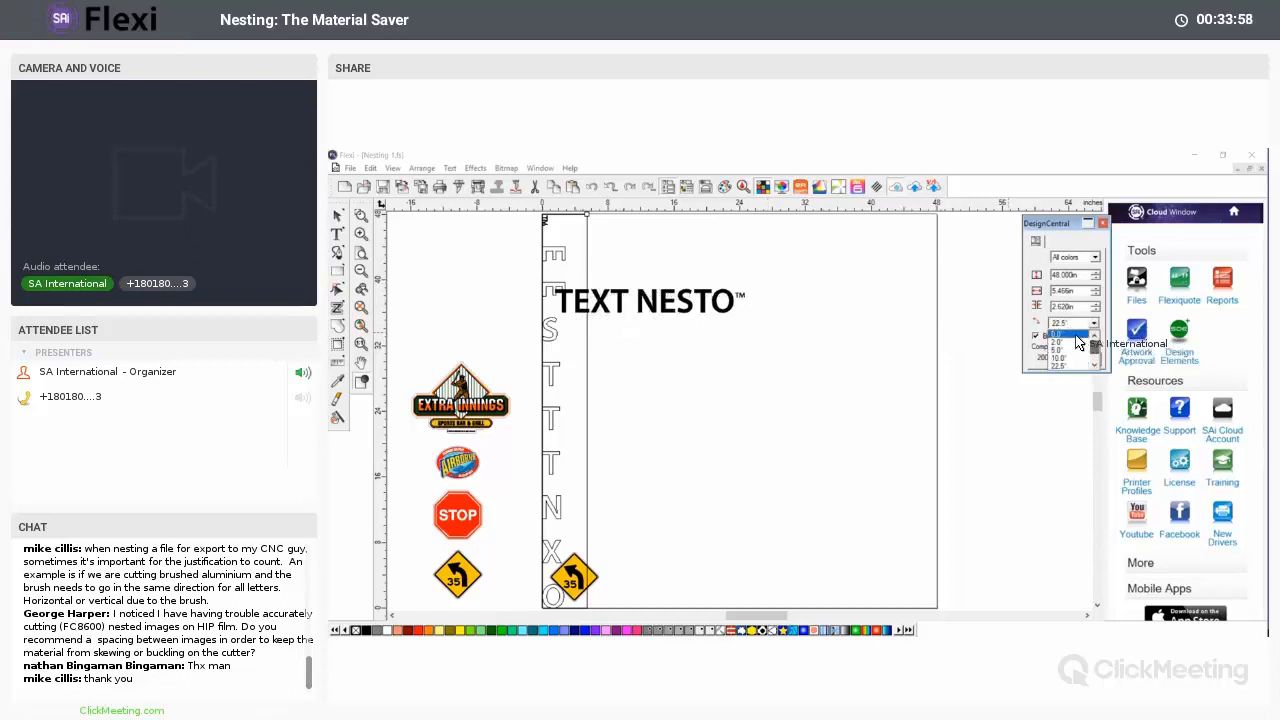
{"action": "left_click", "coordinate": [1085, 335]}
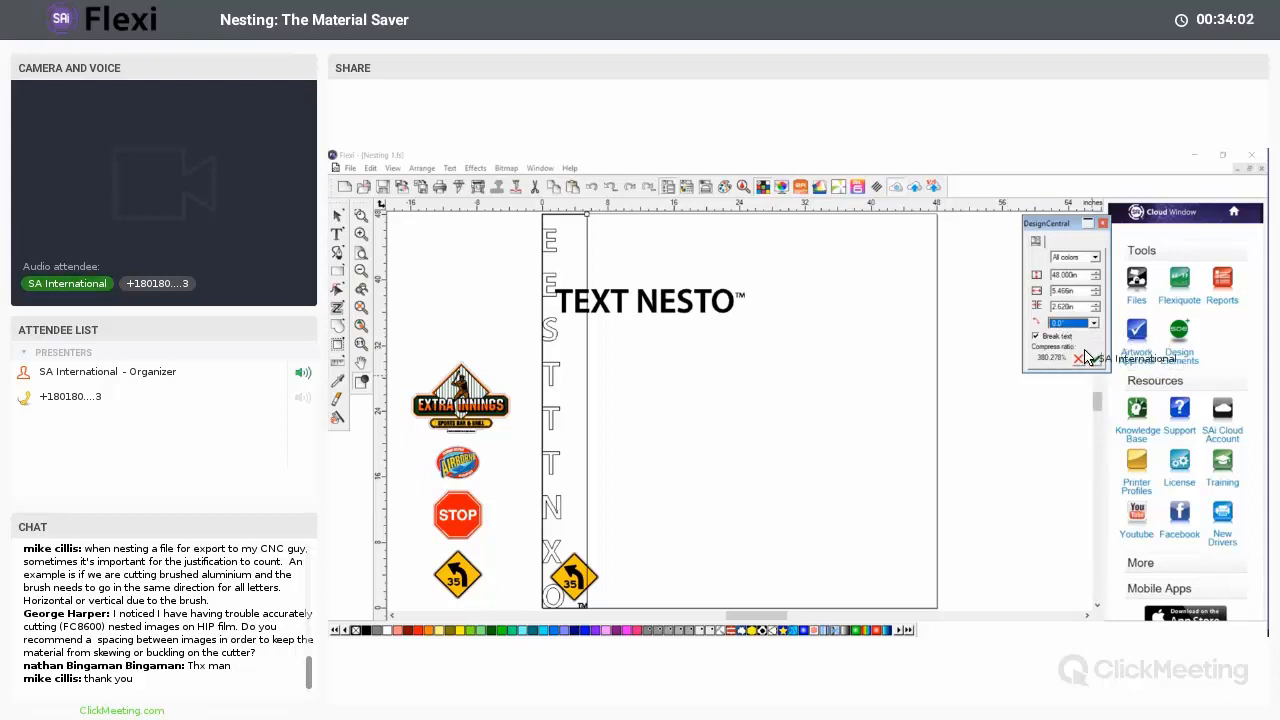
{"action": "left_click", "coordinate": [1093, 358]}
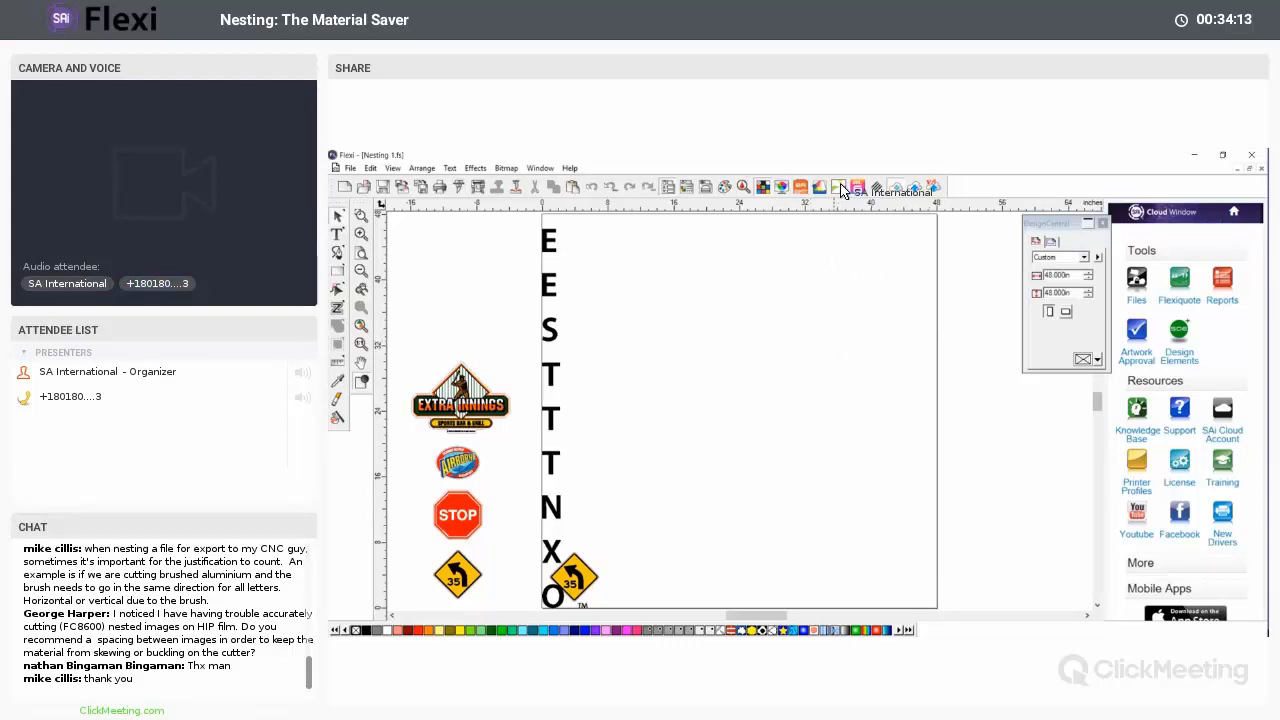
- Delete all the nested TEXT NESTO letters and the trademark symbol from the page
{"action": "left_click", "coordinate": [487, 643]}
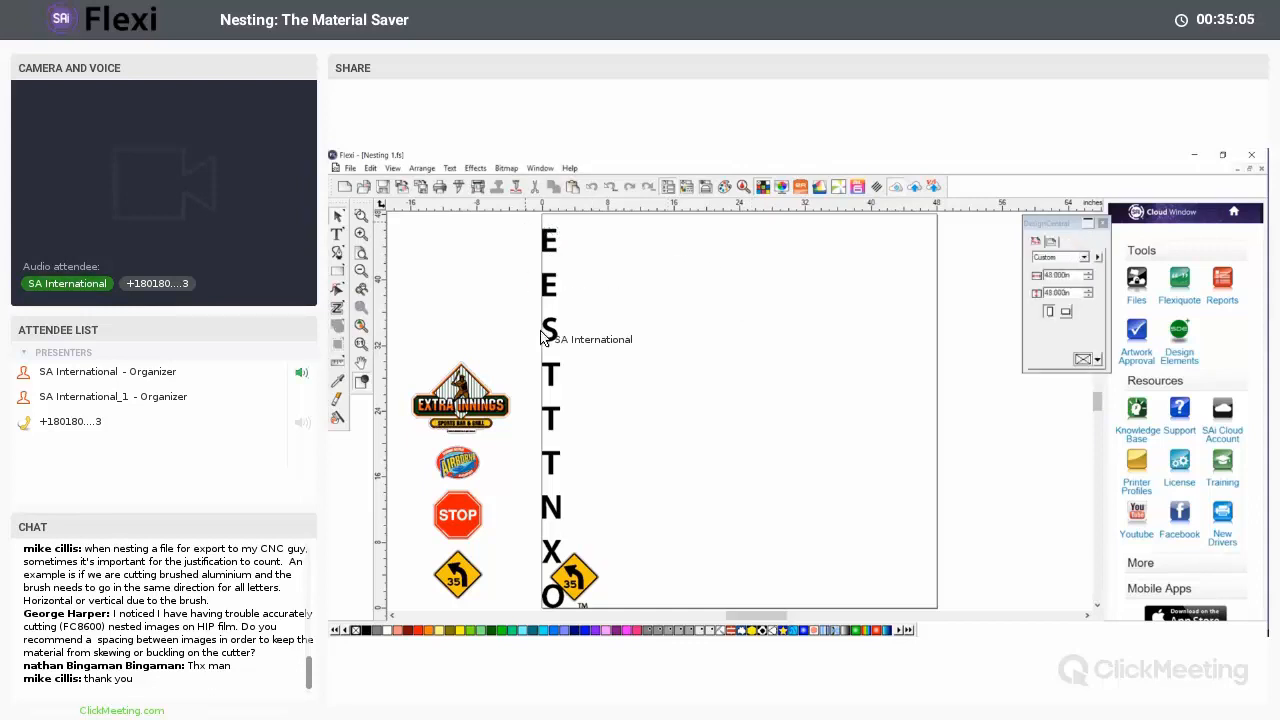
{"action": "left_click_drag", "start_coordinate": [524, 217], "coordinate": [589, 529]}
{"action": "key", "text": "Delete"}
{"action": "left_click", "coordinate": [554, 553]}
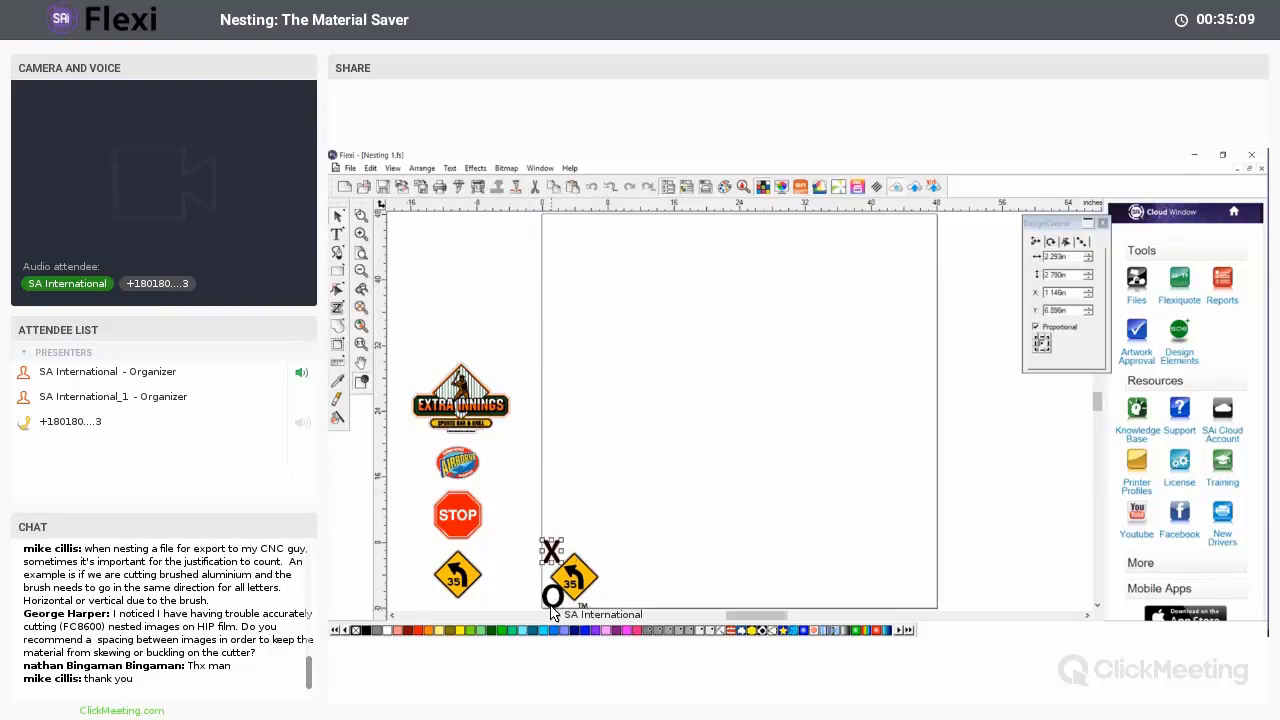
{"action": "key", "text": "Delete"}
{"action": "left_click", "coordinate": [554, 603]}
{"action": "key", "text": "Delete"}
{"action": "left_click", "coordinate": [584, 606]}
{"action": "key", "text": "Delete"}
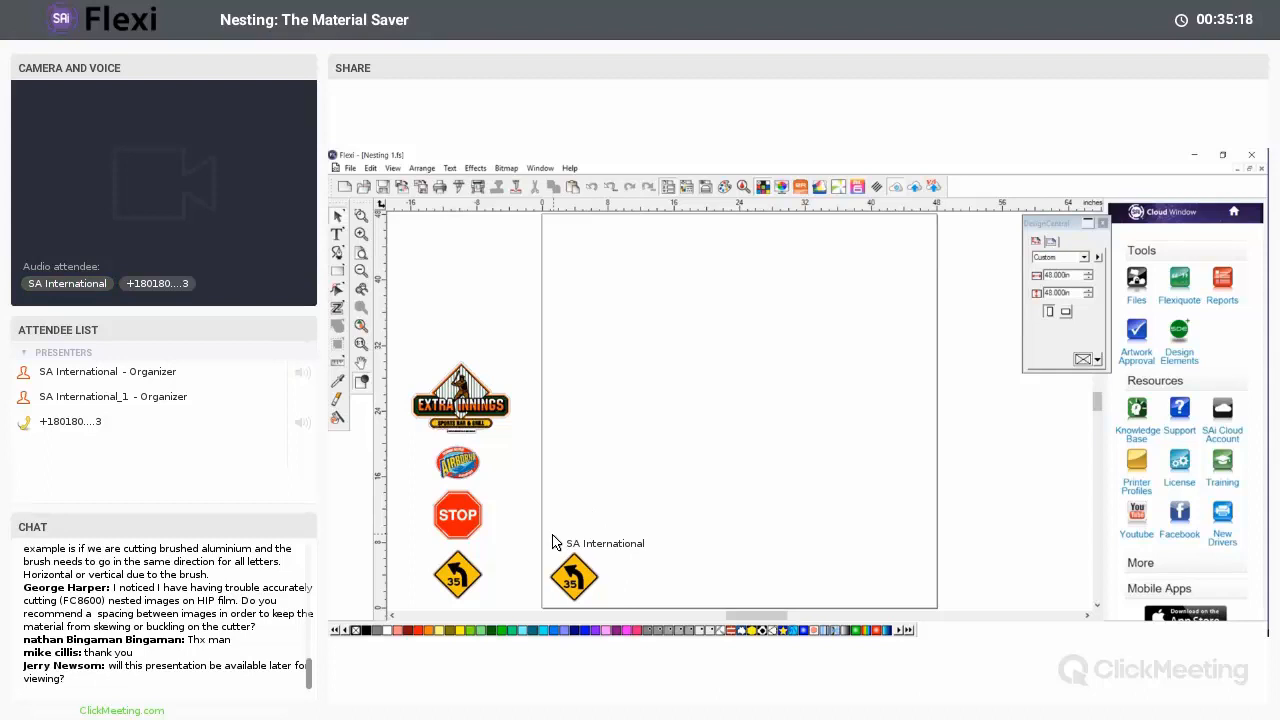
- Start nesting the yellow curve-arrow sign placed on the page and set the nesting area's height to 24 in
{"action": "left_click", "coordinate": [574, 574]}
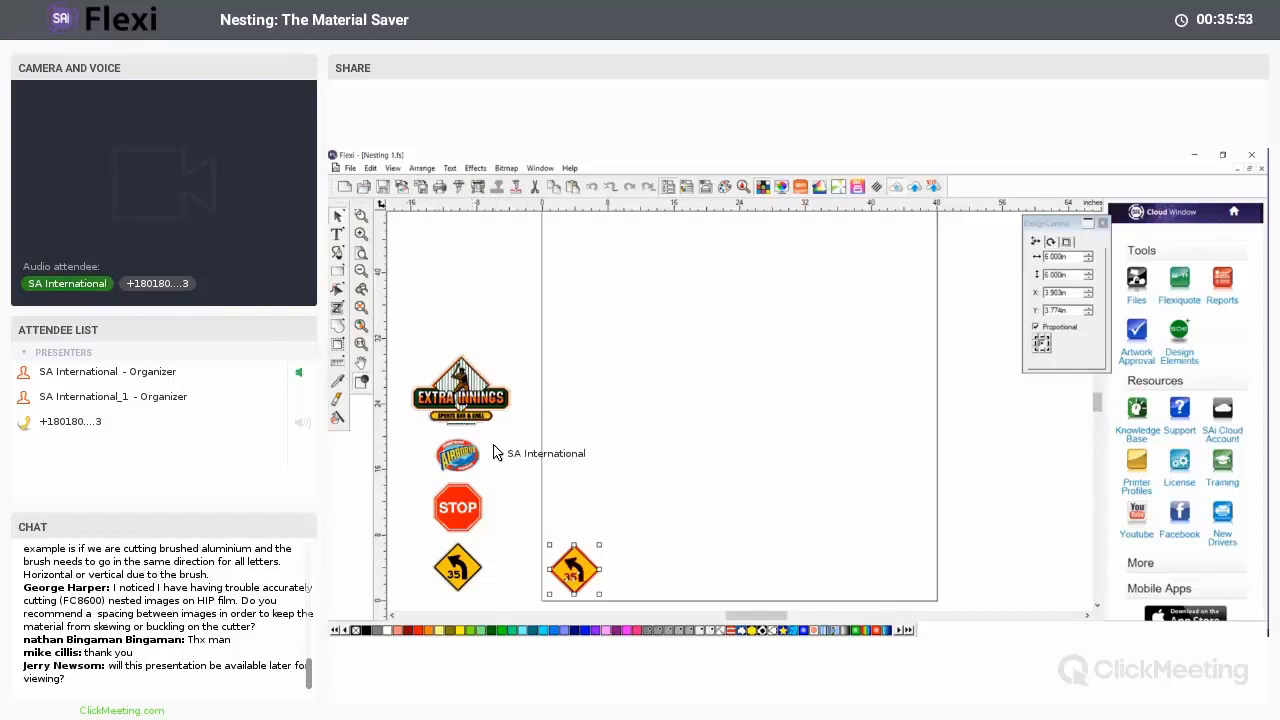
{"action": "left_click", "coordinate": [422, 168]}
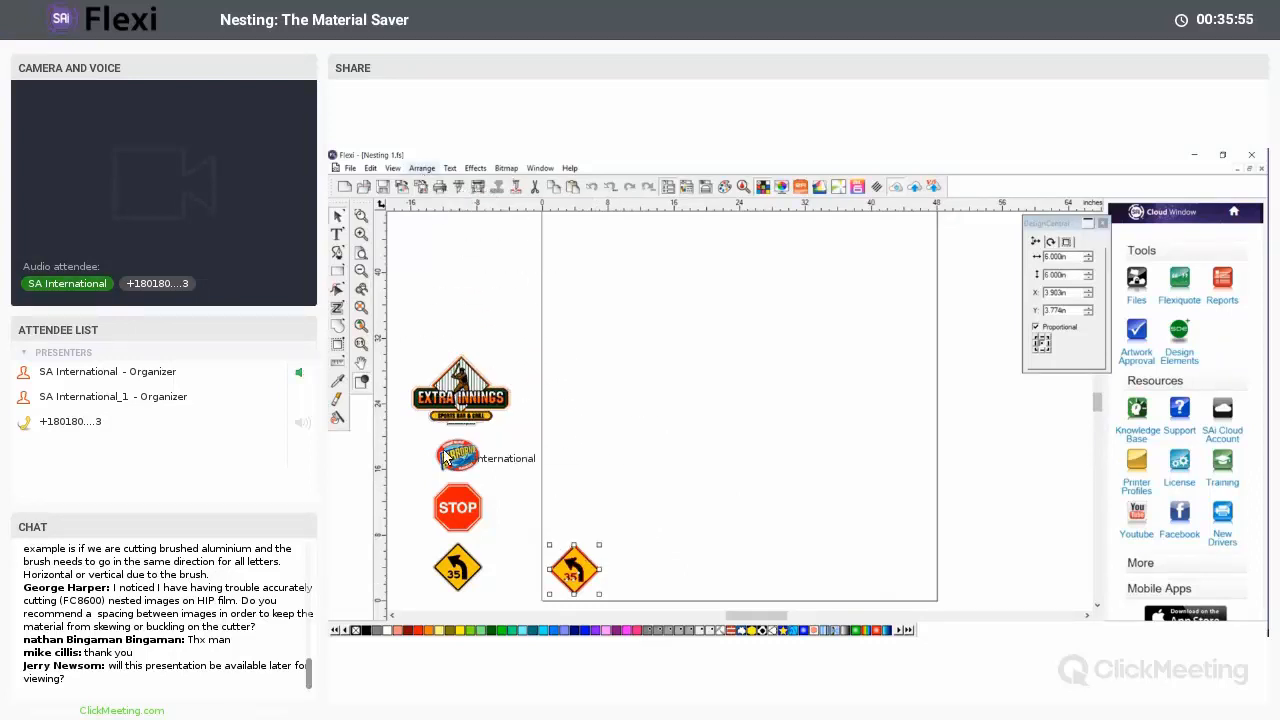
{"action": "left_click", "coordinate": [570, 505]}
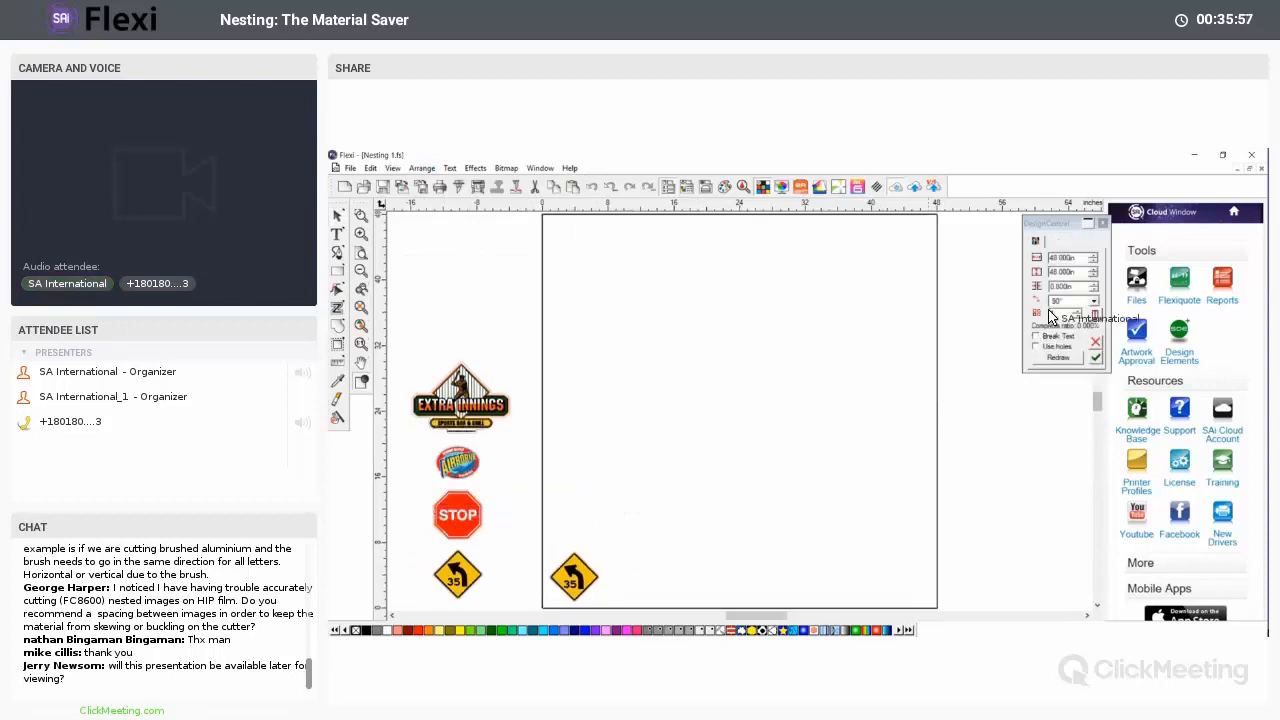
{"action": "left_click", "coordinate": [1062, 313]}
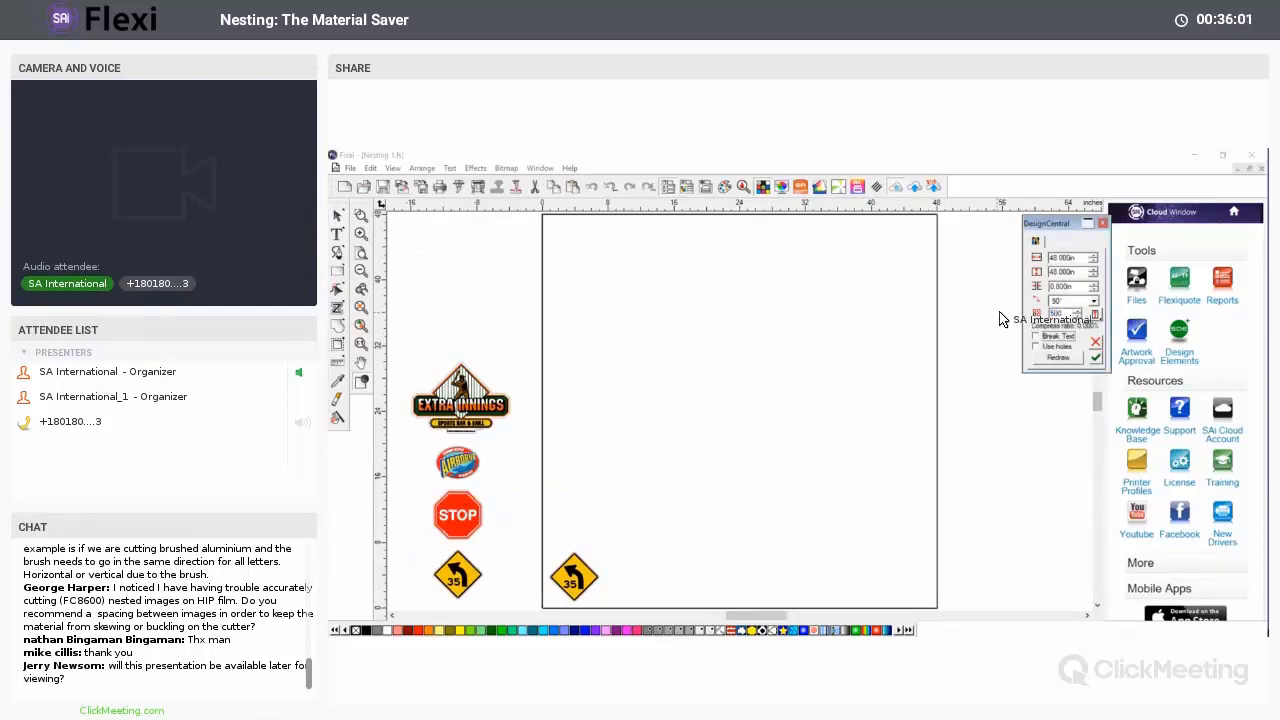
{"action": "left_click_drag", "start_coordinate": [1066, 318], "coordinate": [1022, 318]}
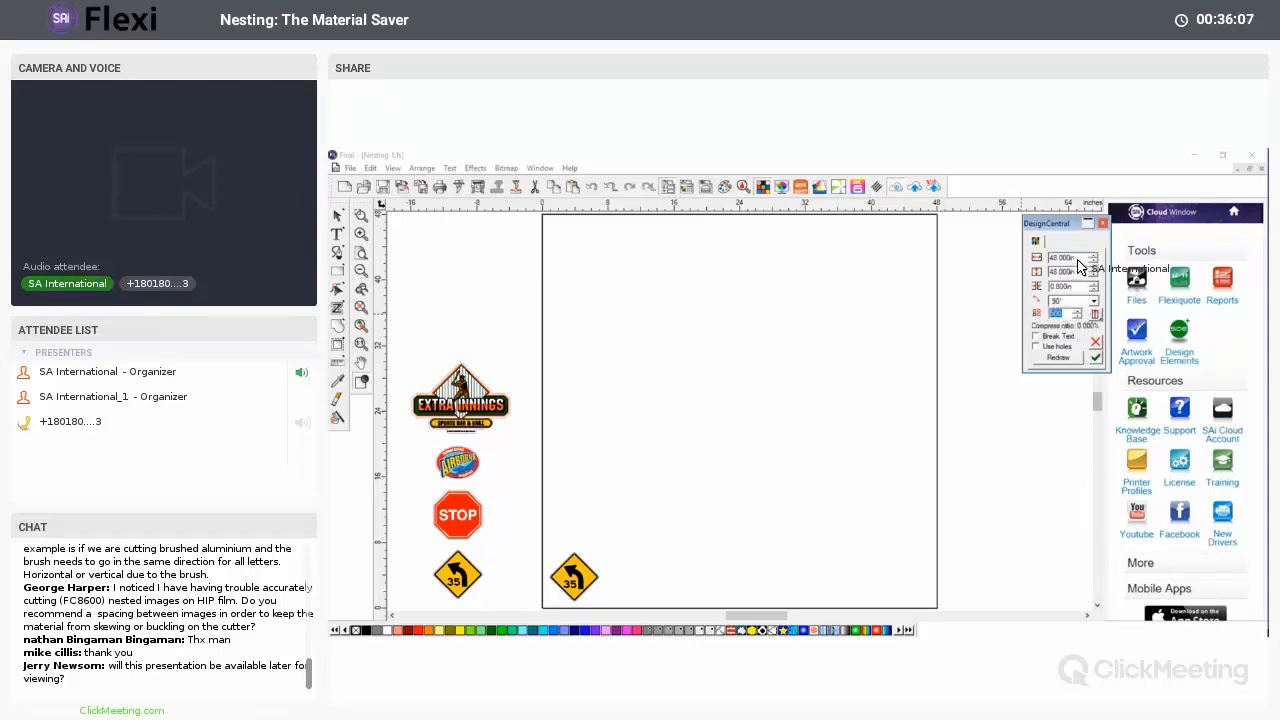
{"action": "left_click_drag", "start_coordinate": [1075, 271], "coordinate": [1036, 290]}
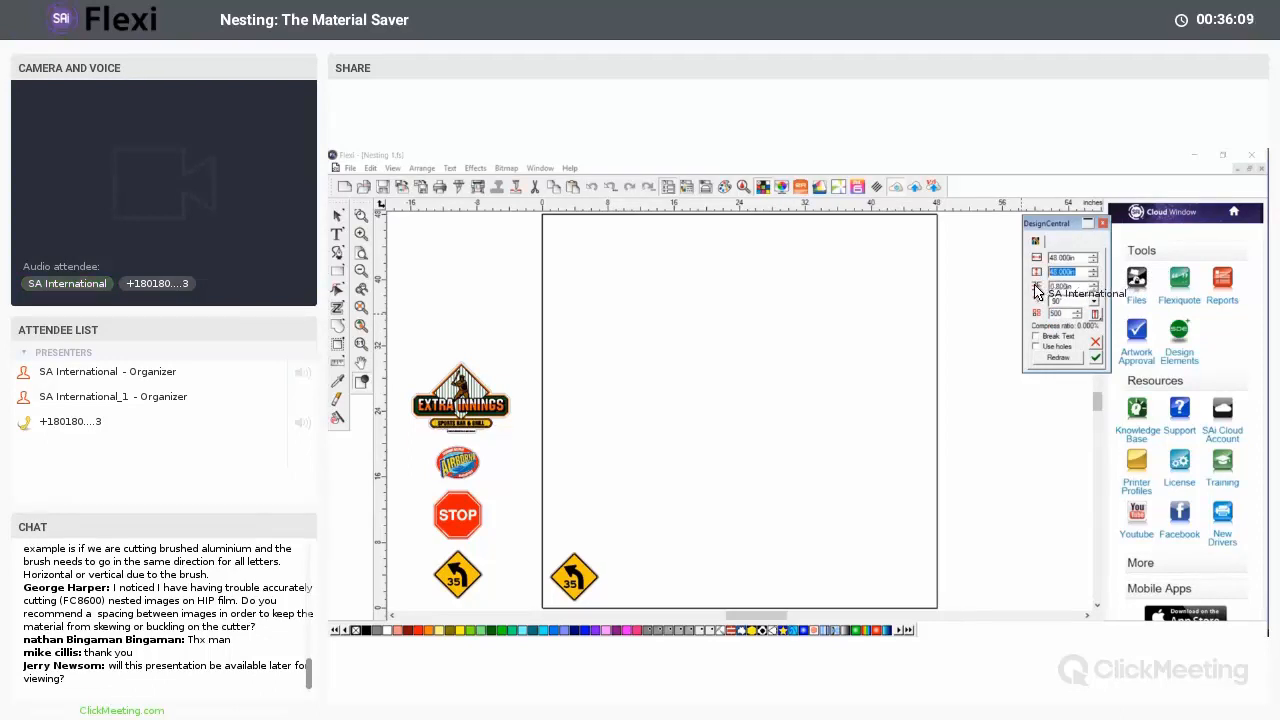
{"action": "type", "text": "24"}
{"action": "key", "text": "Tab"}
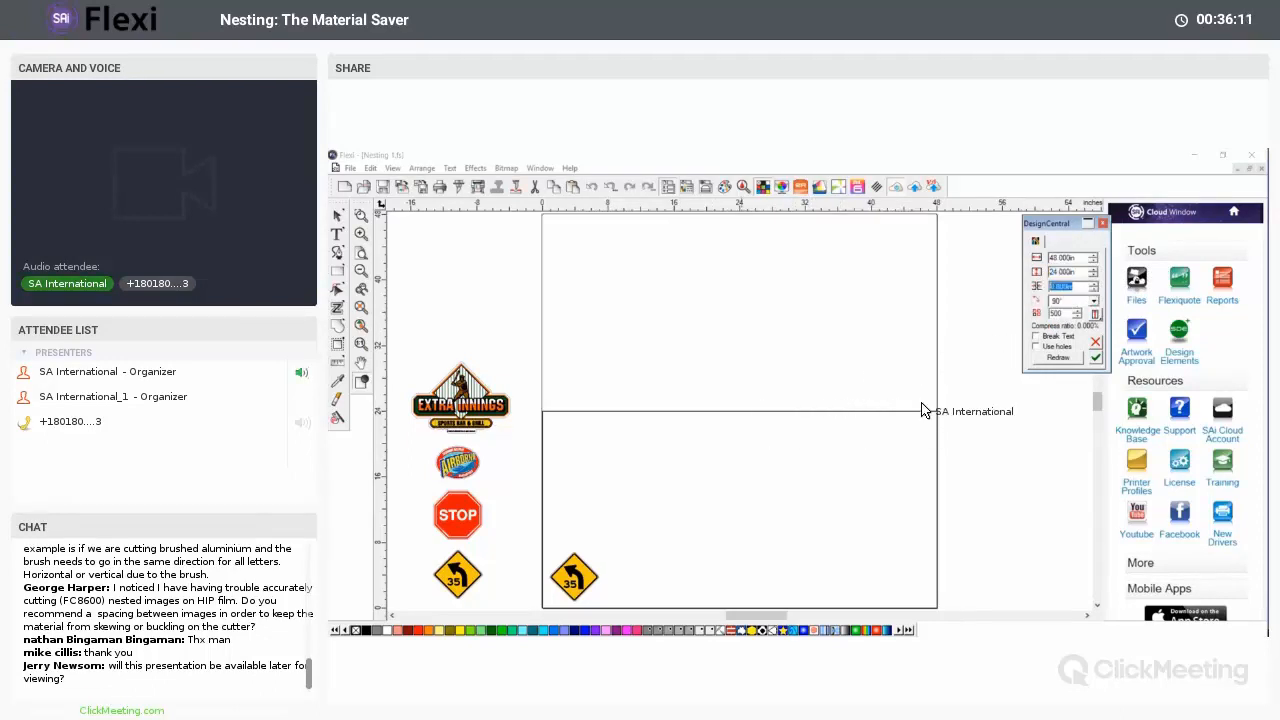
- Preview the sign nest with 10 copies and raise the copy count in stages to 24
{"action": "key", "text": "Tab"}
{"action": "key", "text": "Tab"}
{"action": "type", "text": "10"}
{"action": "left_click", "coordinate": [1050, 358]}
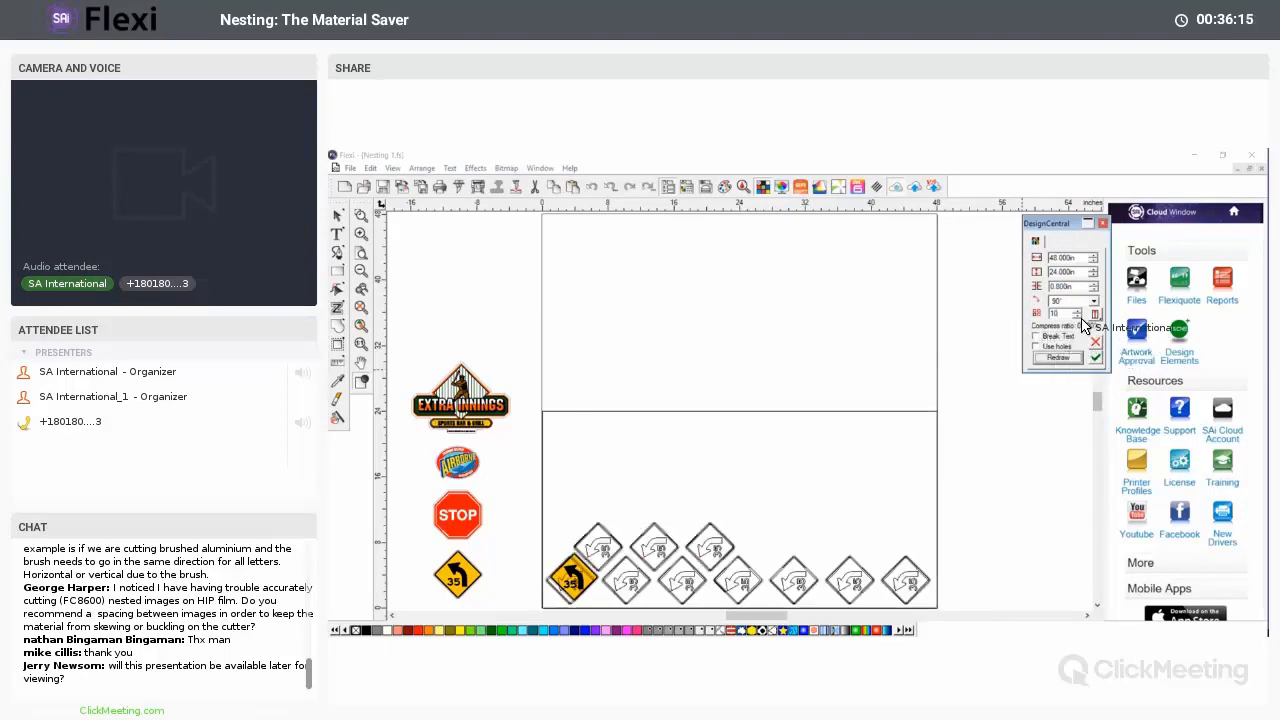
{"action": "left_click", "coordinate": [1080, 314]}
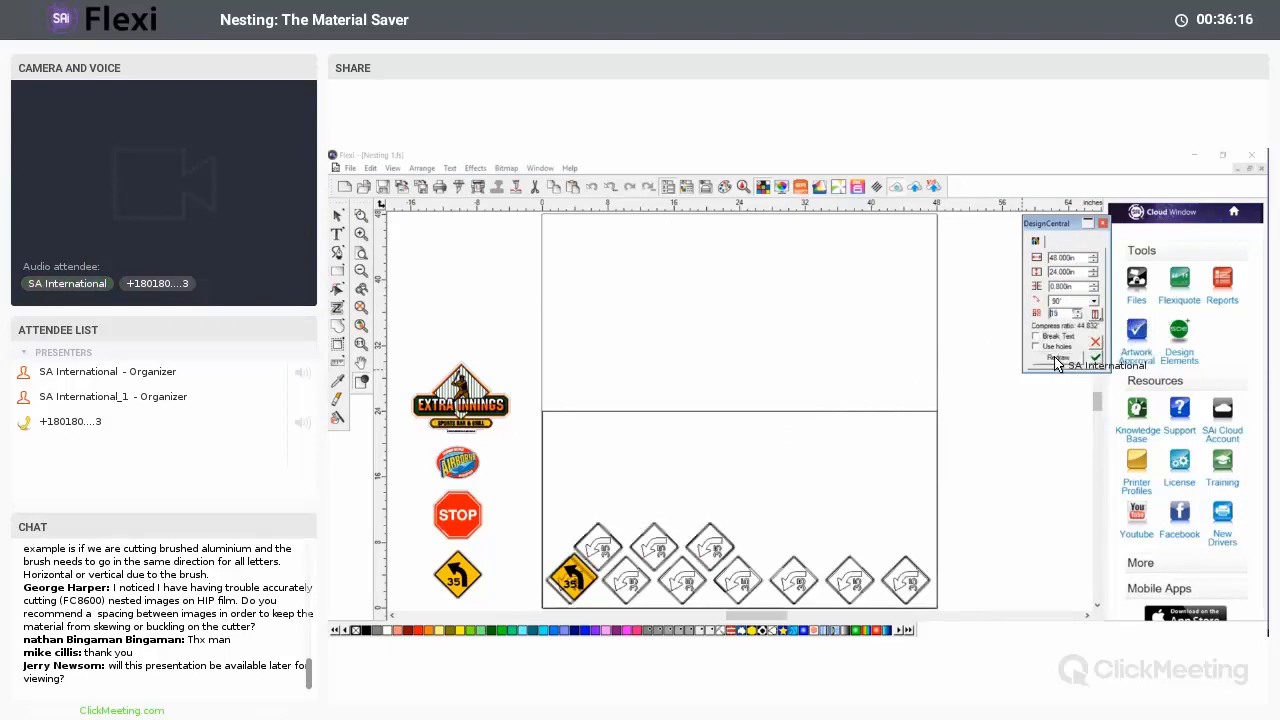
{"action": "left_click", "coordinate": [1060, 358]}
{"action": "left_click", "coordinate": [1077, 314]}
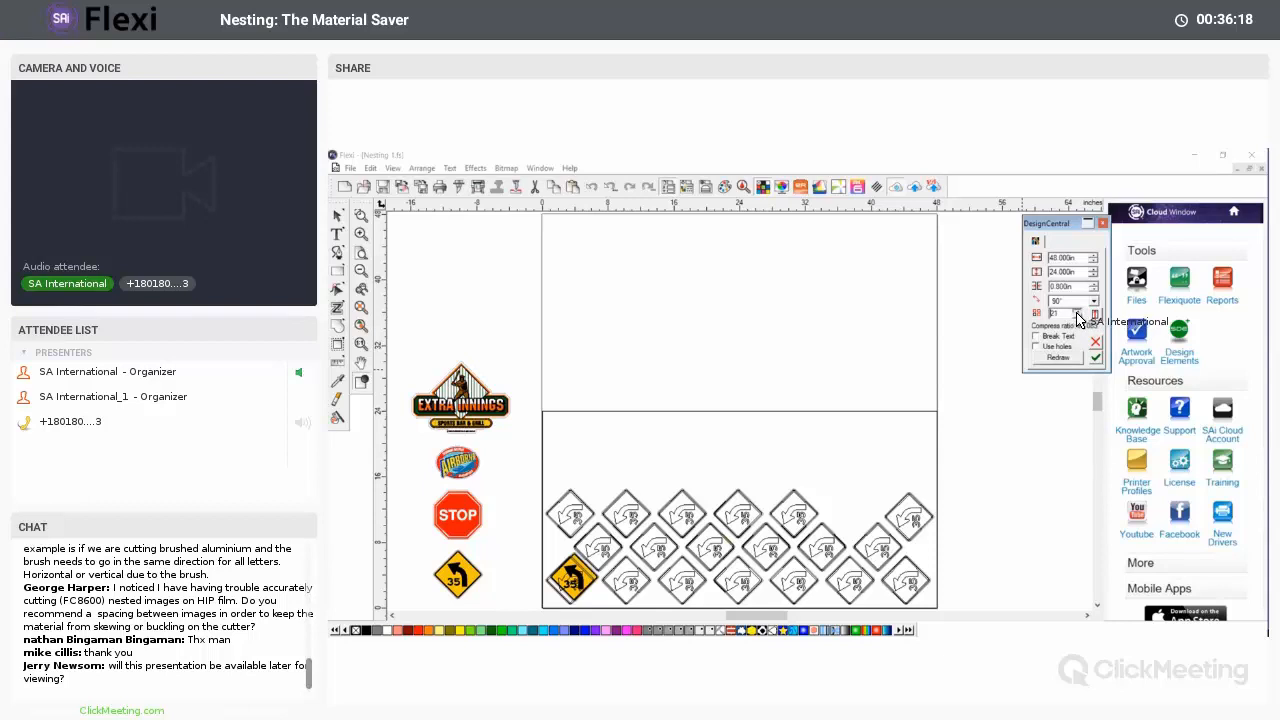
{"action": "left_click", "coordinate": [1058, 358]}
{"action": "left_click", "coordinate": [1078, 314]}
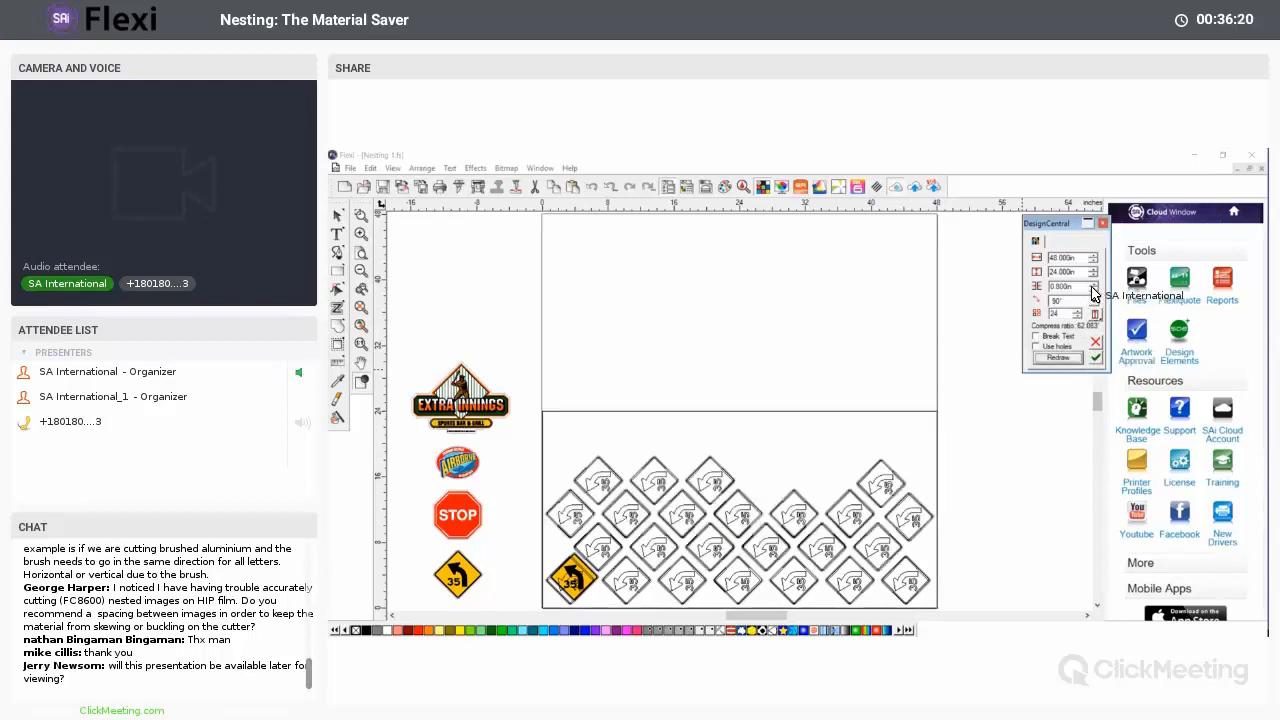
- Set the nest spacing to 1.7 in, reduce the count to 22 copies, and apply the nest
{"action": "left_click", "coordinate": [1094, 285]}
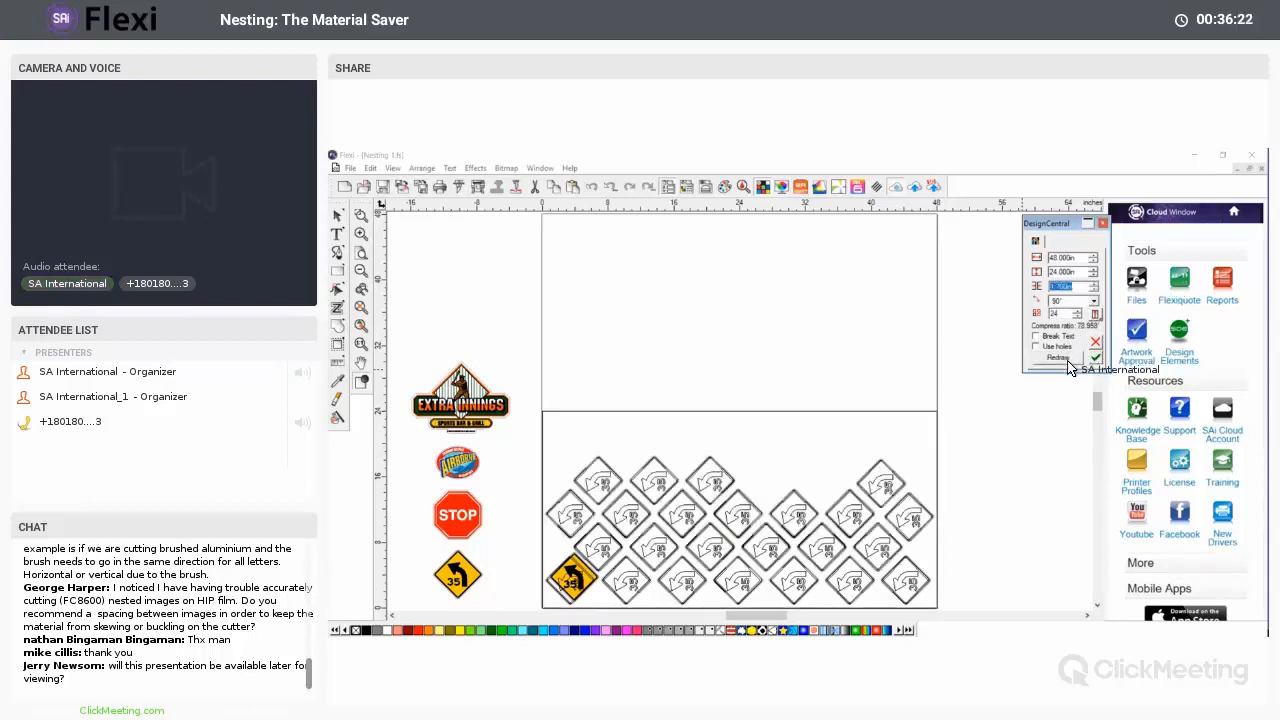
{"action": "left_click", "coordinate": [1060, 358]}
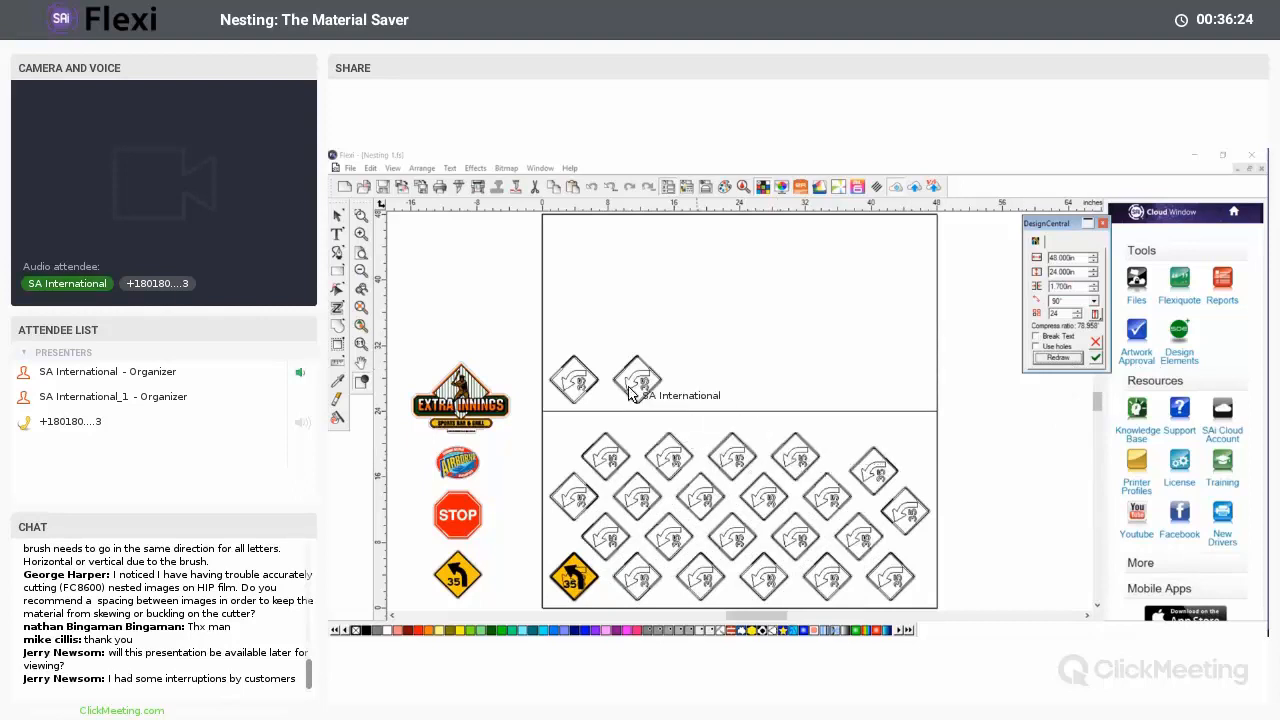
{"action": "left_click", "coordinate": [1077, 318]}
{"action": "left_click", "coordinate": [1077, 318]}
{"action": "left_click", "coordinate": [1060, 357]}
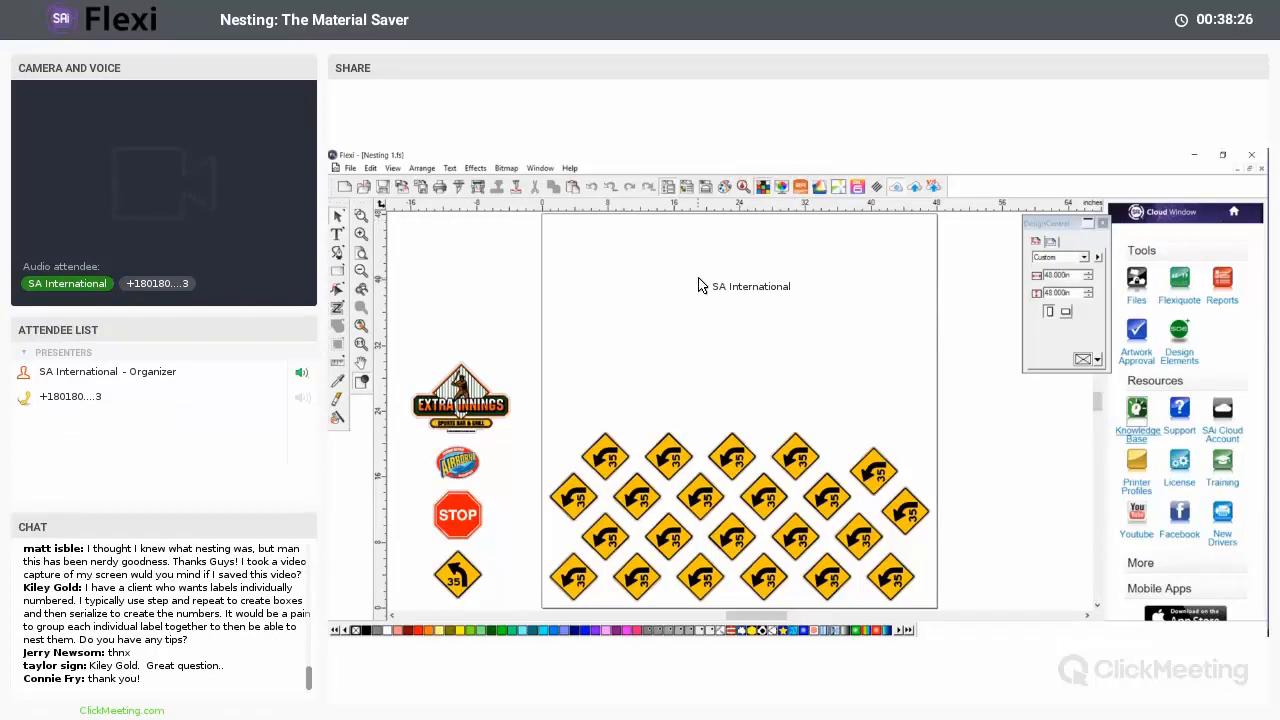
- Add the text 1124 in the empty area above the page and enlarge it proportionally to about 9.4 in wide
{"action": "scroll", "coordinate": [698, 285], "scroll_direction": "up", "scroll_amount": 2}
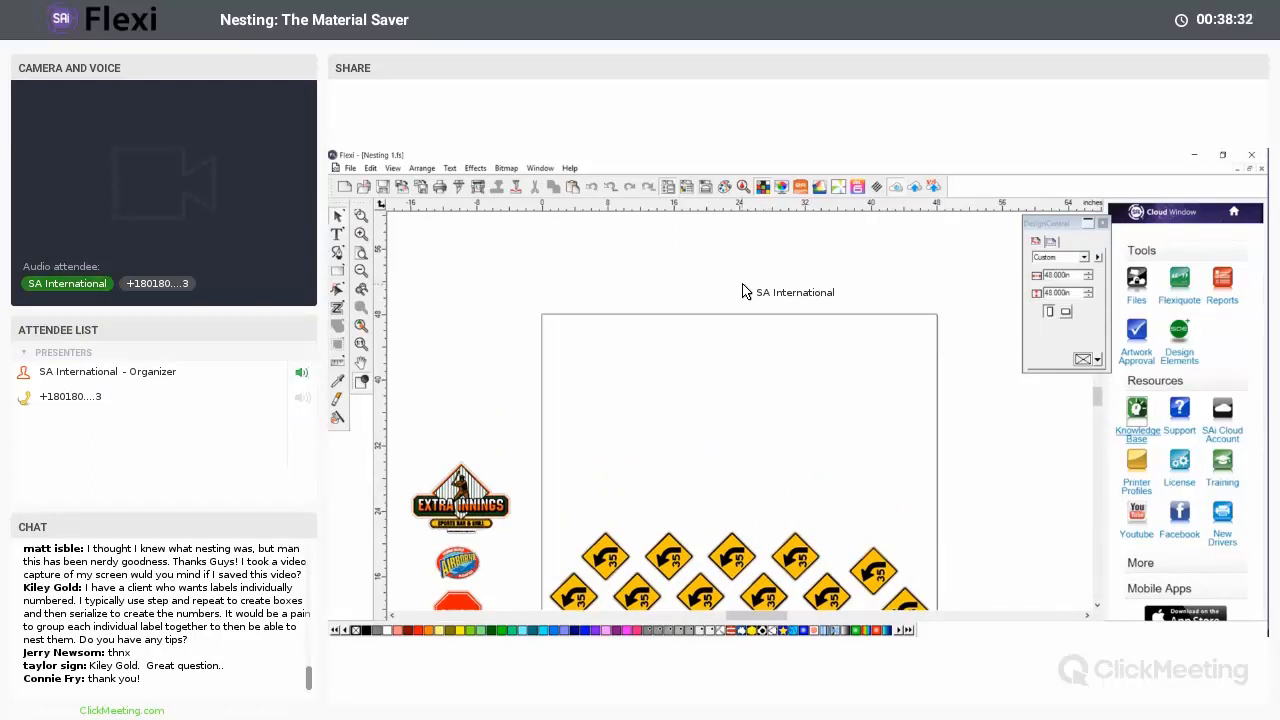
{"action": "scroll", "coordinate": [742, 291], "scroll_direction": "up", "scroll_amount": 6}
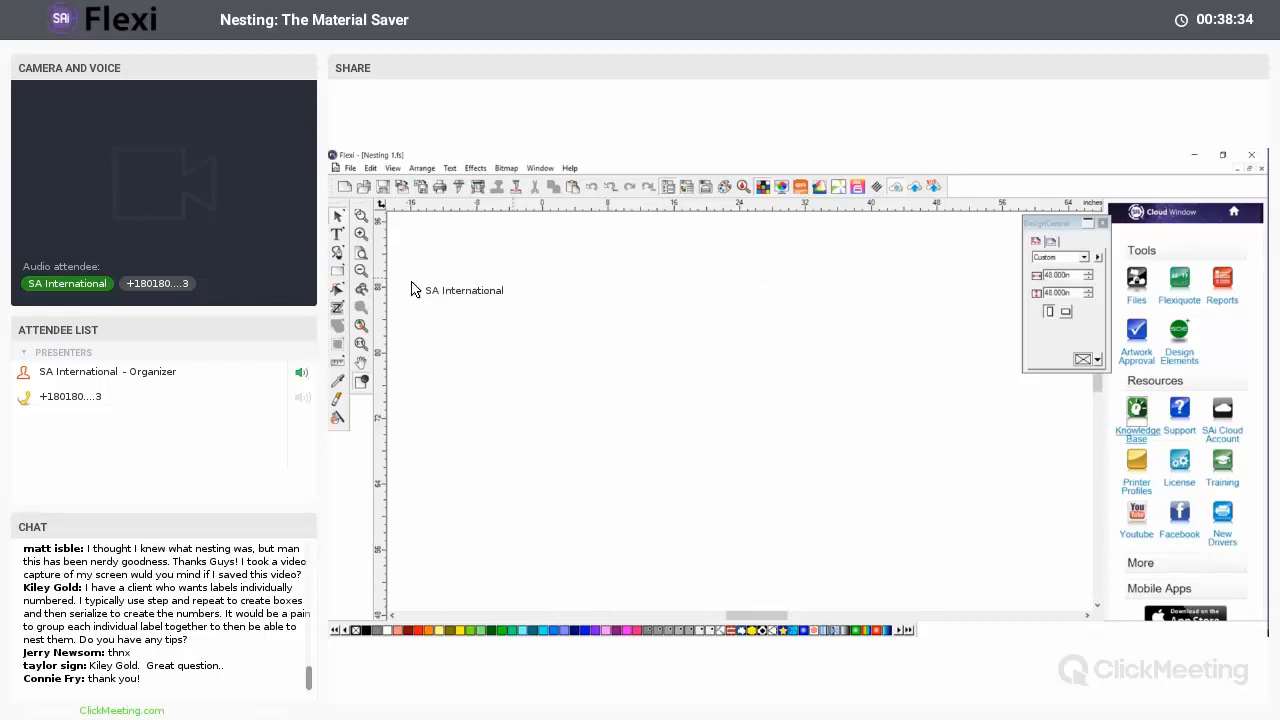
{"action": "left_click", "coordinate": [337, 235]}
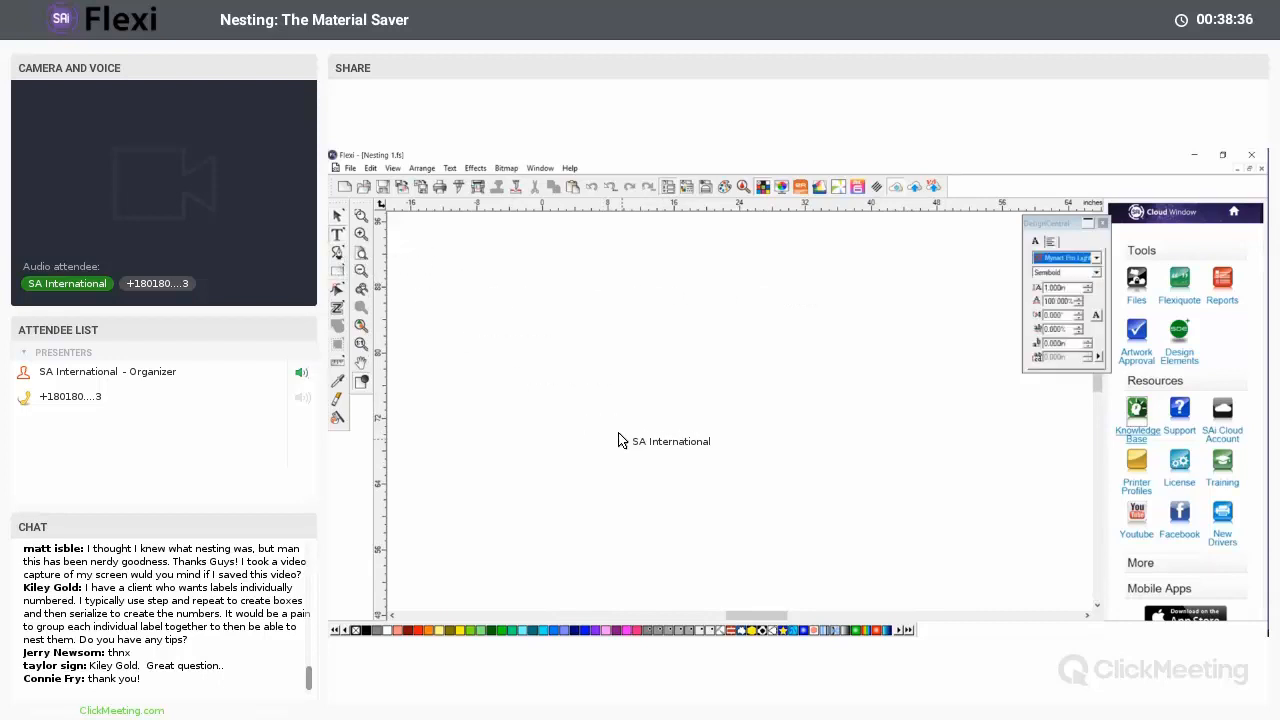
{"action": "left_click", "coordinate": [622, 434]}
{"action": "type", "text": "112"}
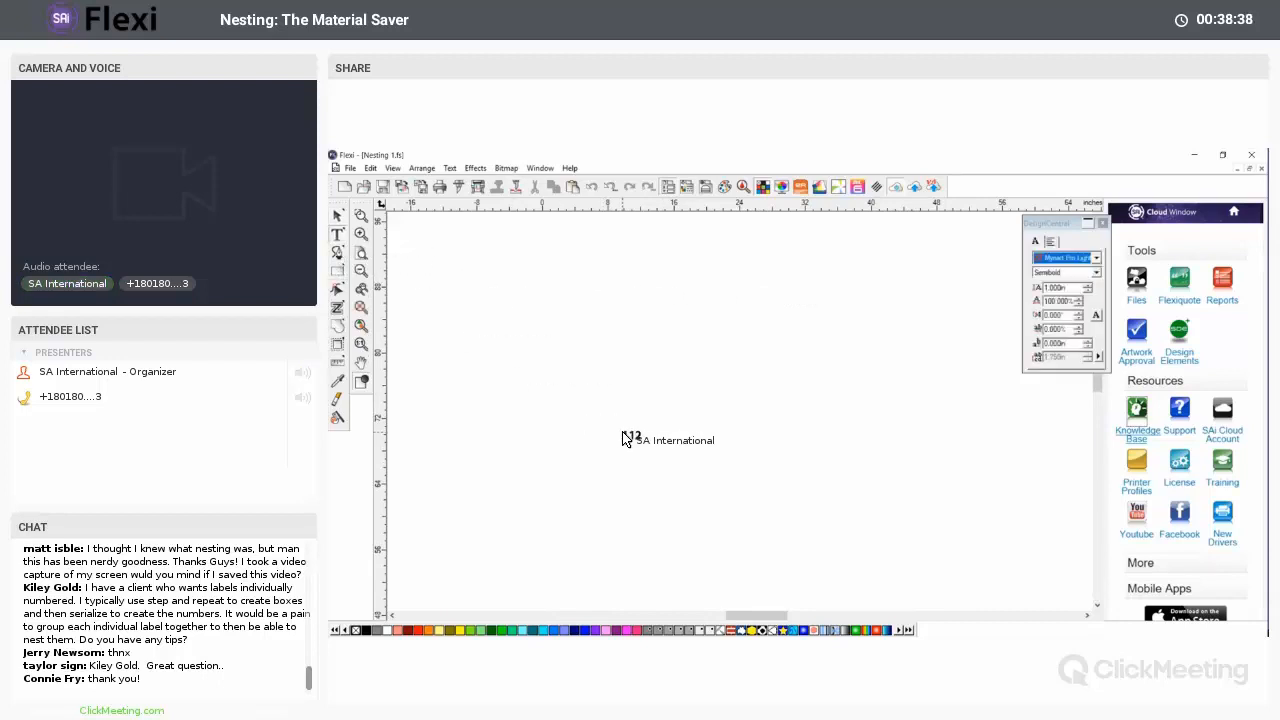
{"action": "type", "text": "4"}
{"action": "left_click", "coordinate": [337, 216]}
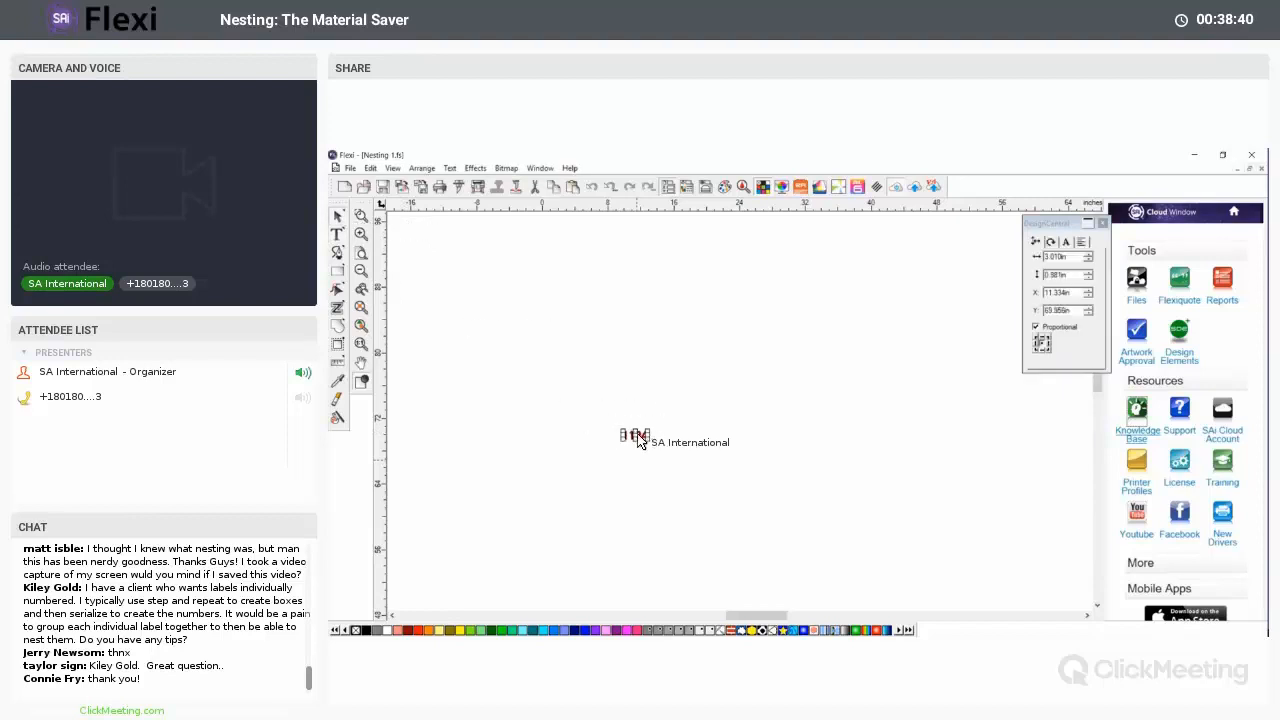
{"action": "left_click_drag", "start_coordinate": [648, 431], "coordinate": [652, 413]}
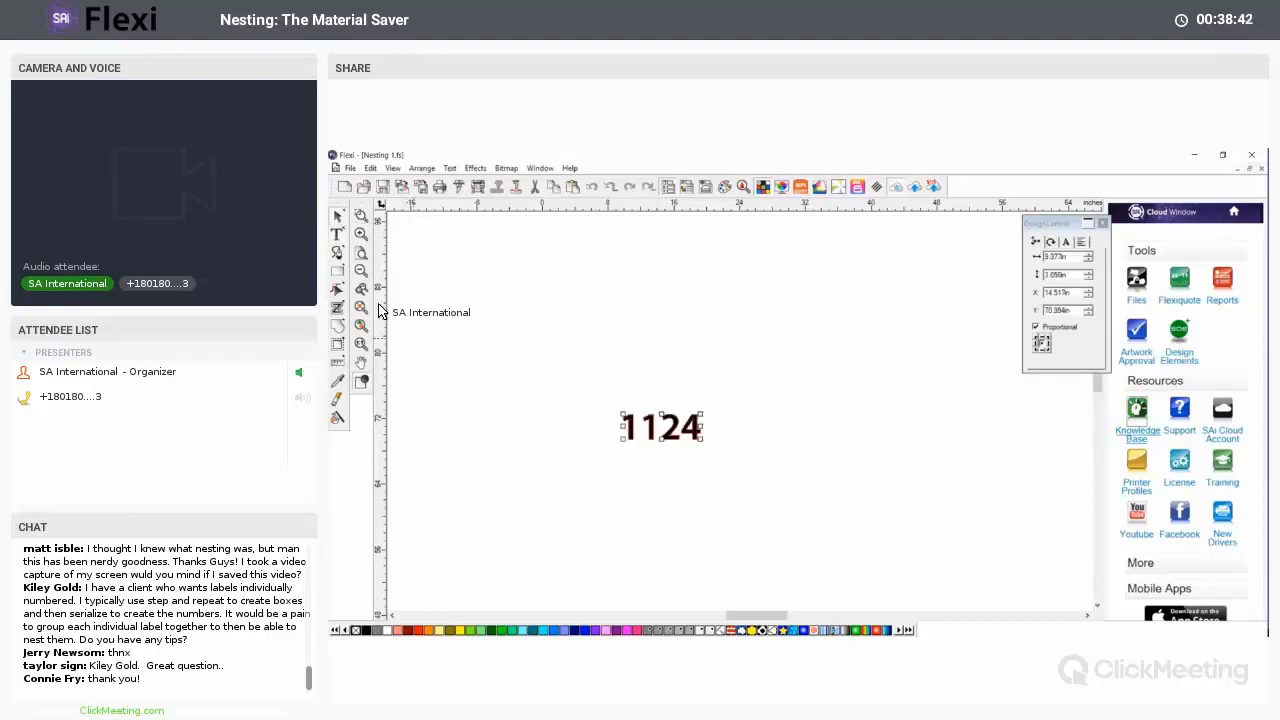
- Draw a rectangle about 13.6 by 5.6 in around the number 1124
{"action": "left_click", "coordinate": [338, 271]}
{"action": "left_click", "coordinate": [365, 279]}
{"action": "left_click_drag", "start_coordinate": [605, 403], "coordinate": [717, 450]}
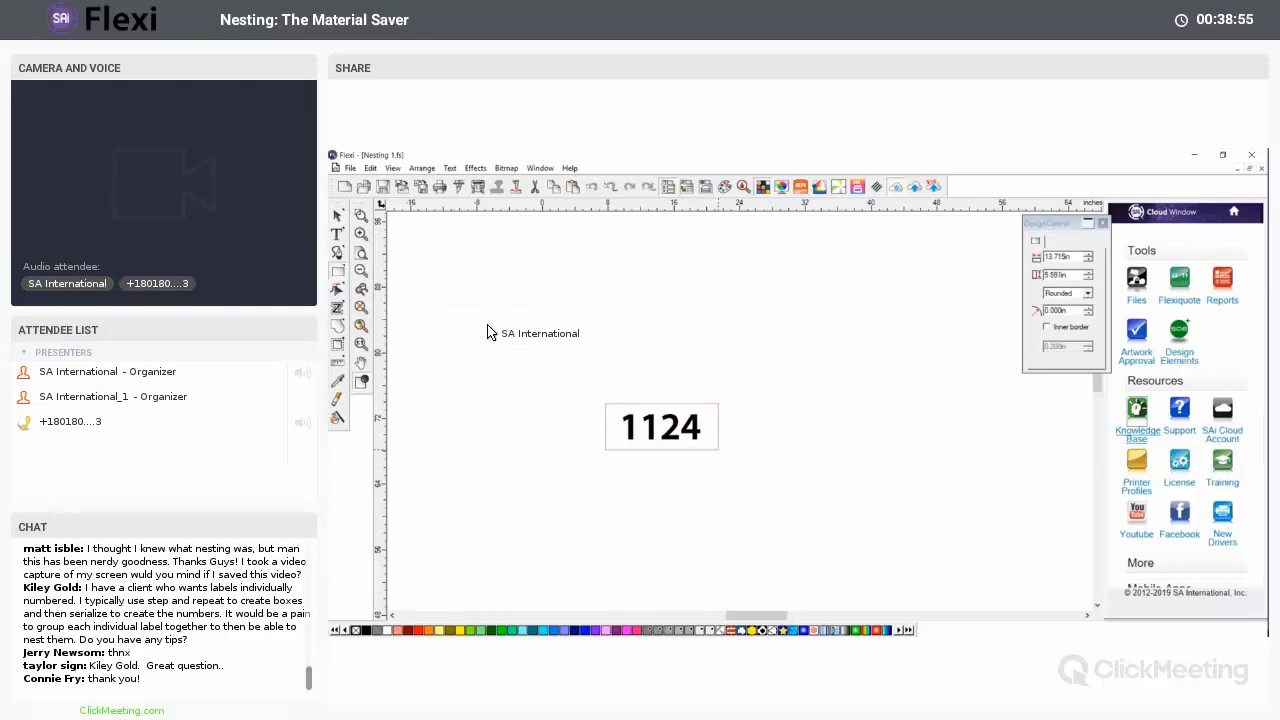
{"action": "left_click", "coordinate": [337, 216]}
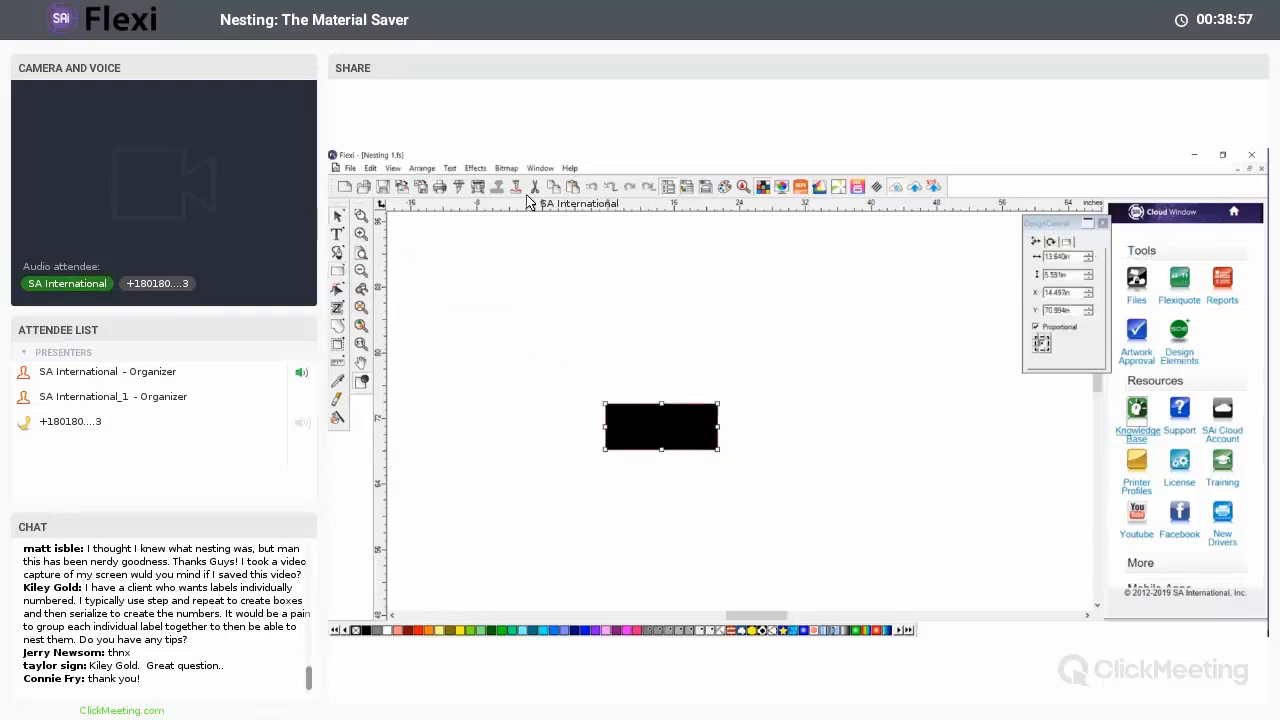
- Add a red outline with a 0.1 in offset to the rectangle, keeping the original
{"action": "left_click", "coordinate": [476, 169]}
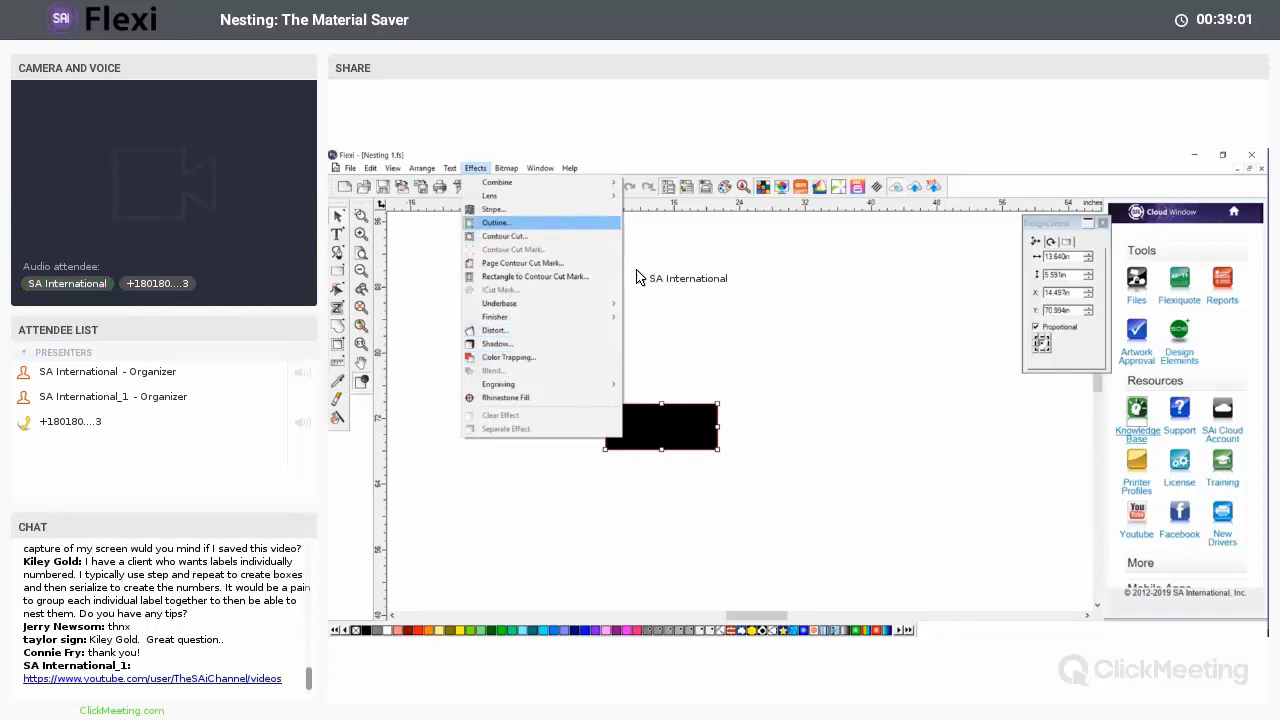
{"action": "left_click", "coordinate": [495, 222]}
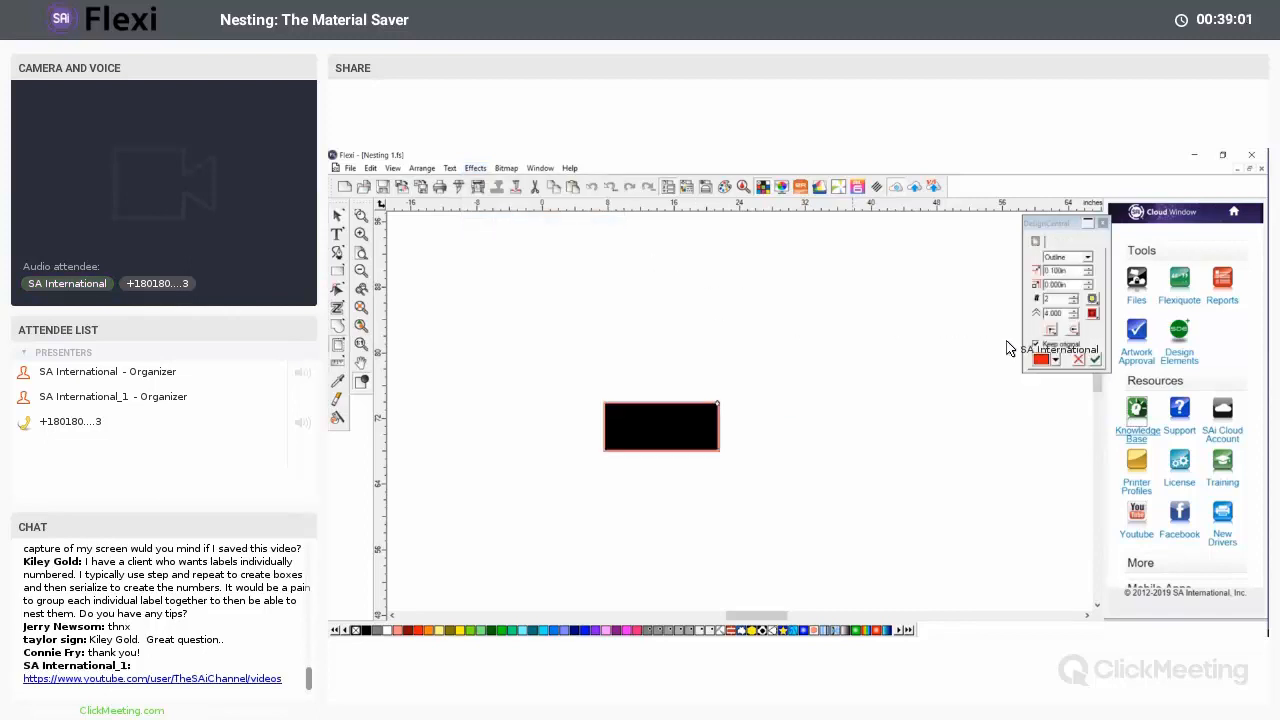
{"action": "left_click", "coordinate": [1093, 316]}
{"action": "left_click", "coordinate": [1092, 336]}
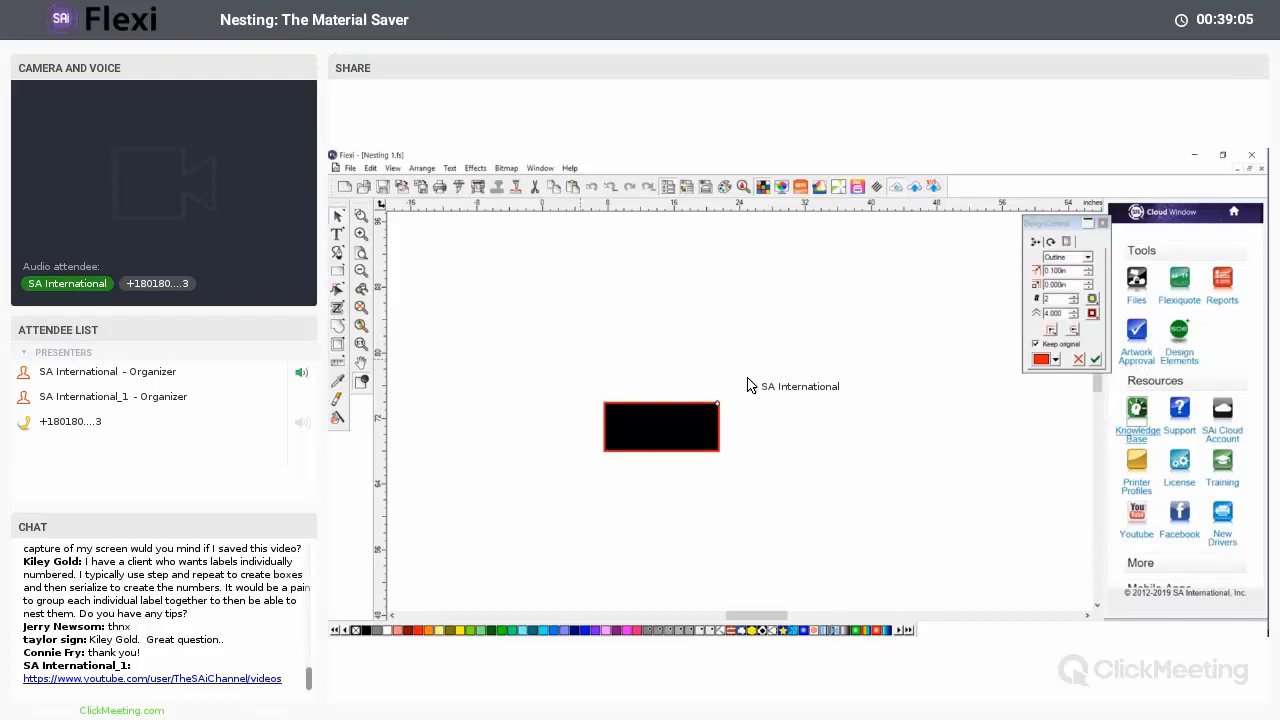
- Separate the red outline from the rectangle and remove the black rectangle covering the number
{"action": "left_click", "coordinate": [611, 419]}
{"action": "left_click", "coordinate": [475, 168]}
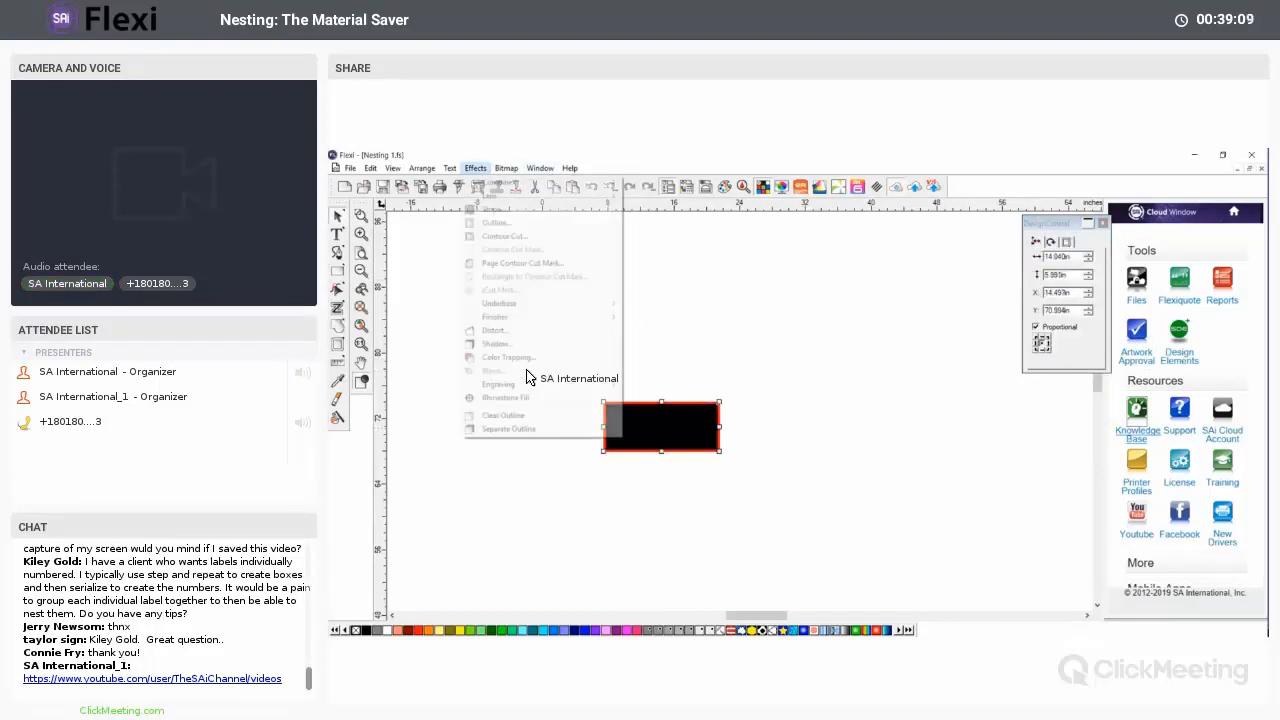
{"action": "left_click", "coordinate": [532, 427]}
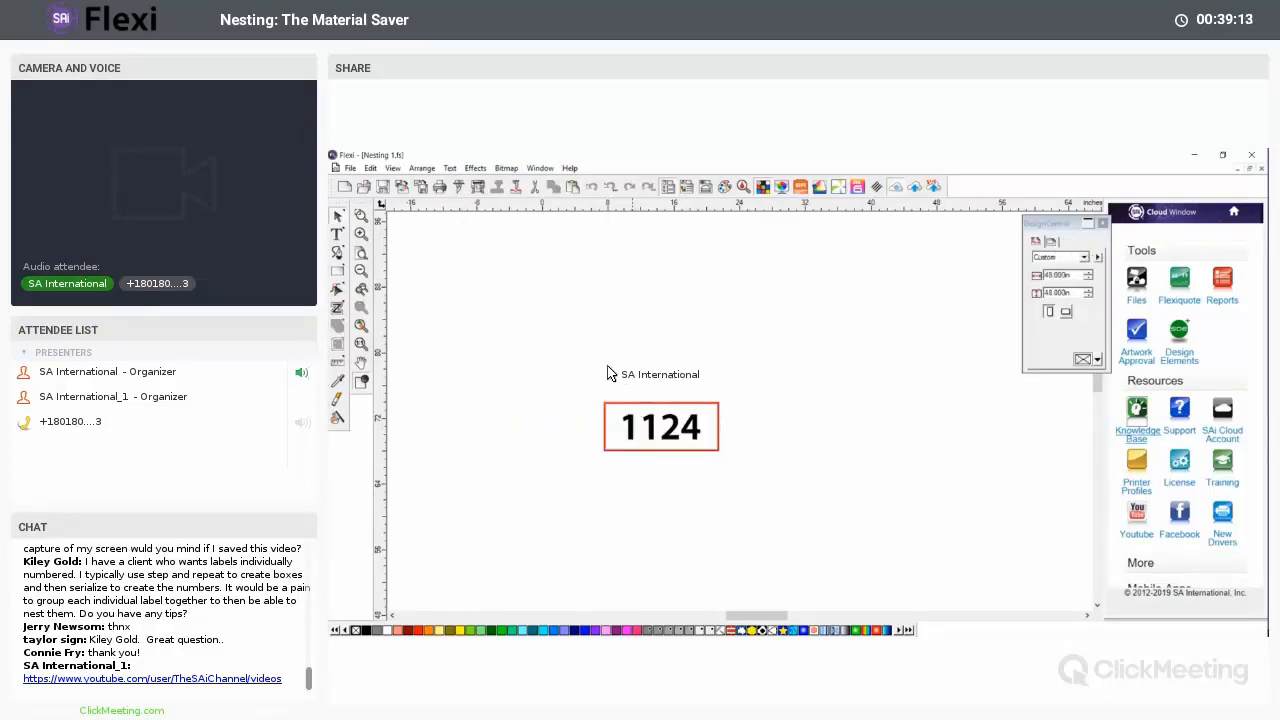
- Apply a contour cut with a 0.162 in offset around the framed number label
{"action": "left_click", "coordinate": [650, 440]}
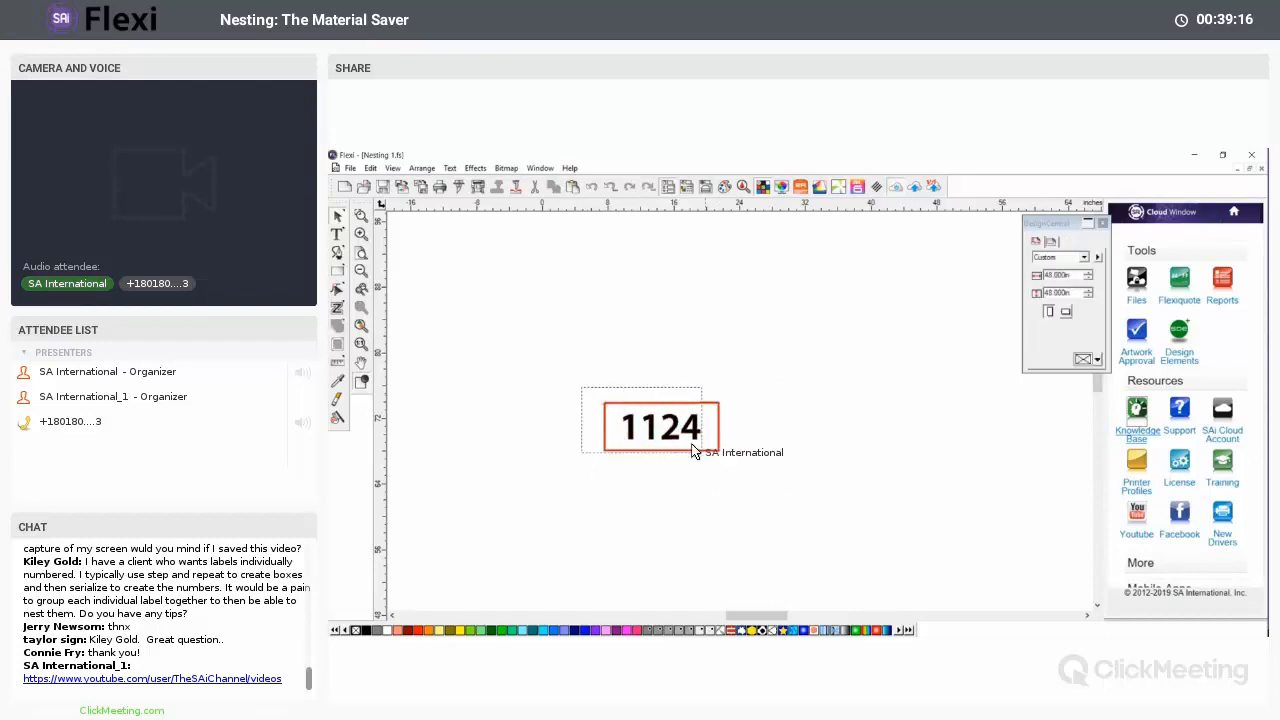
{"action": "left_click", "coordinate": [475, 168]}
{"action": "left_click", "coordinate": [508, 237]}
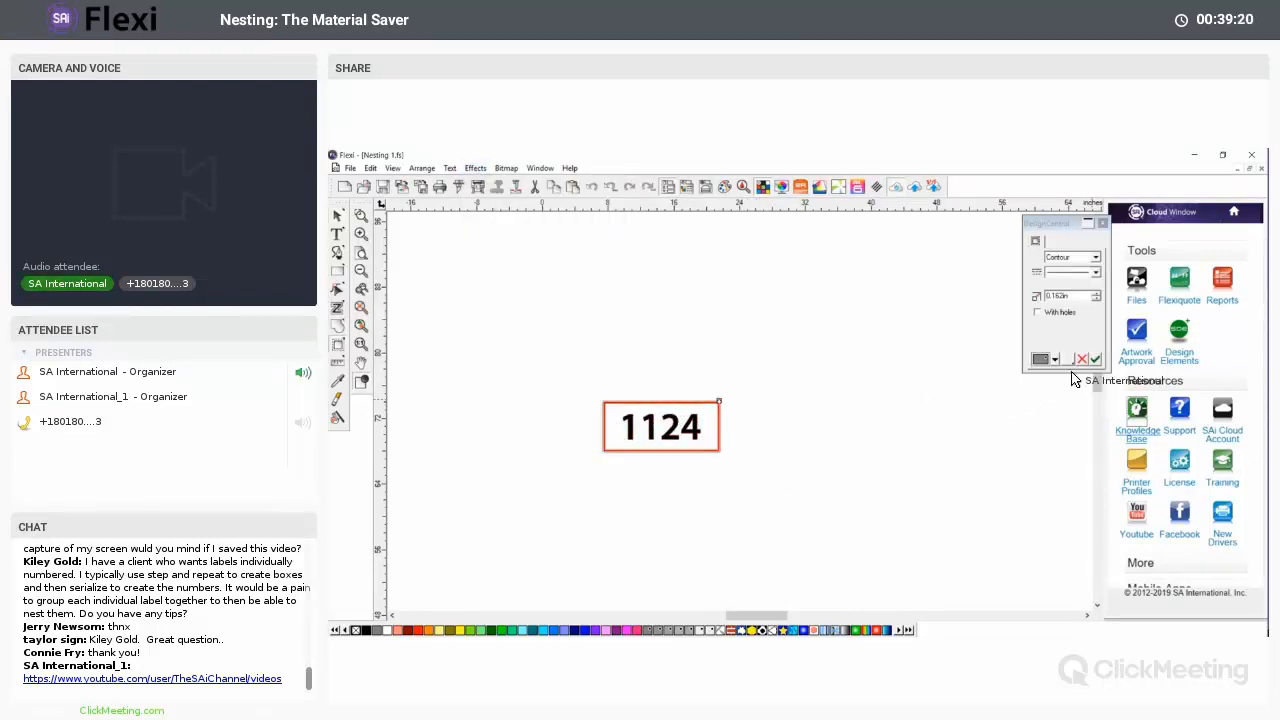
{"action": "key", "text": "Escape"}
{"action": "key", "text": "Escape"}
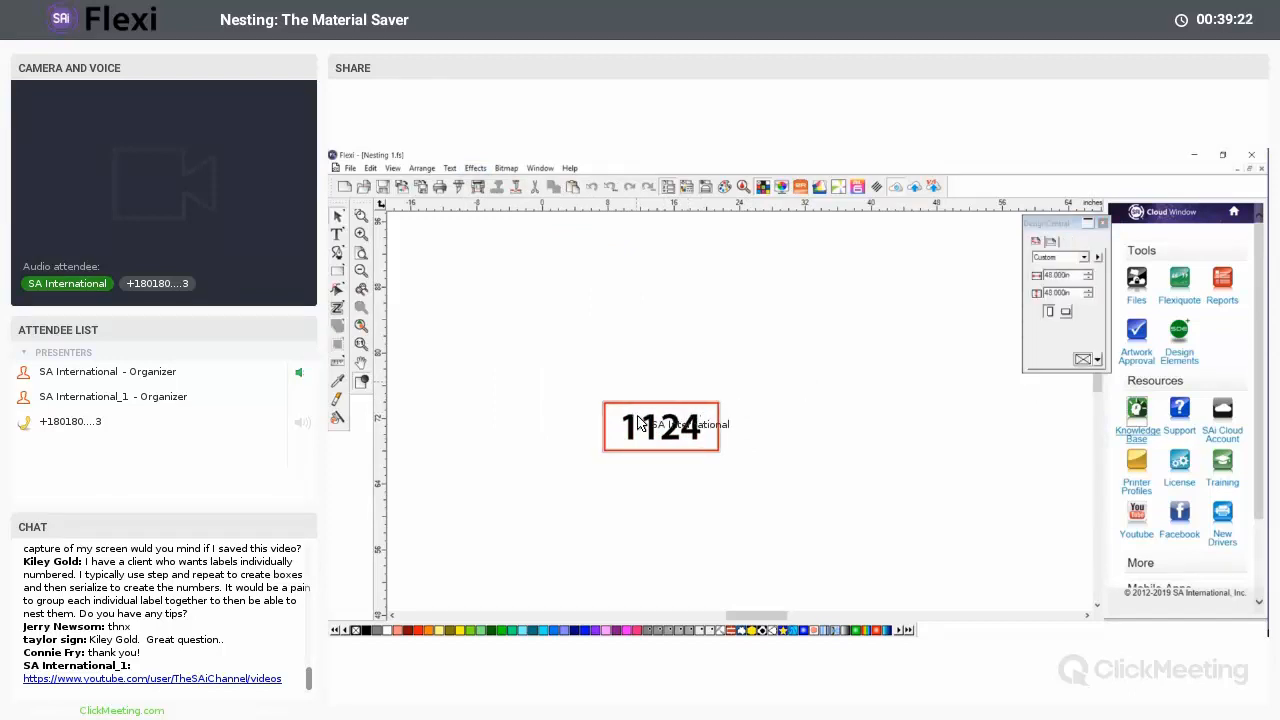
- Review the full alignment options of the 1124 text inside the label without changing them
{"action": "left_click", "coordinate": [645, 428]}
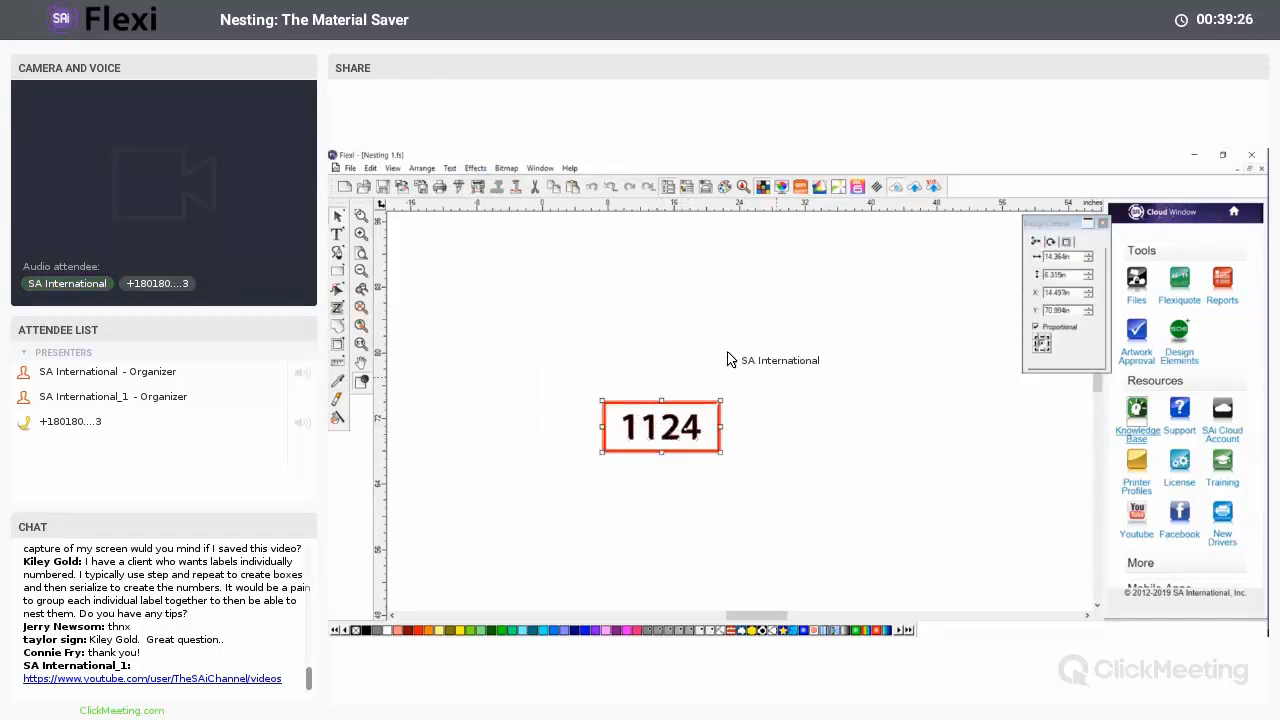
{"action": "left_click_drag", "start_coordinate": [339, 217], "coordinate": [391, 221]}
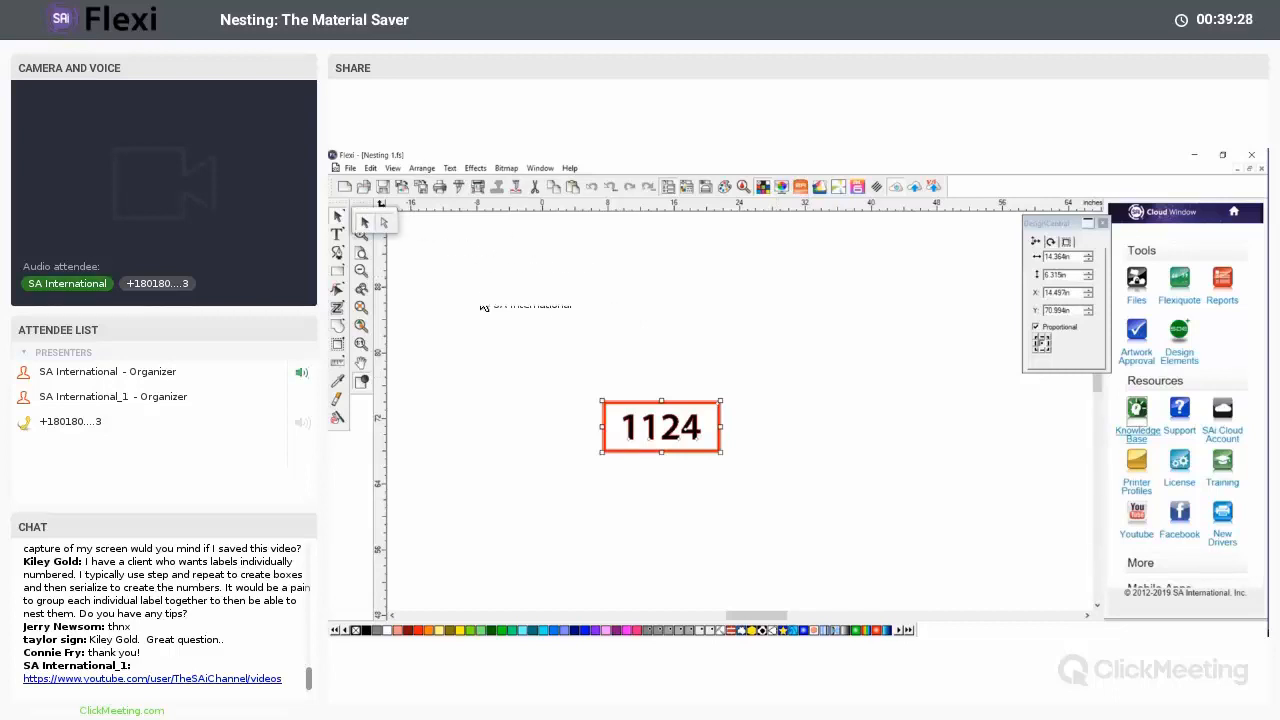
{"action": "left_click", "coordinate": [690, 426]}
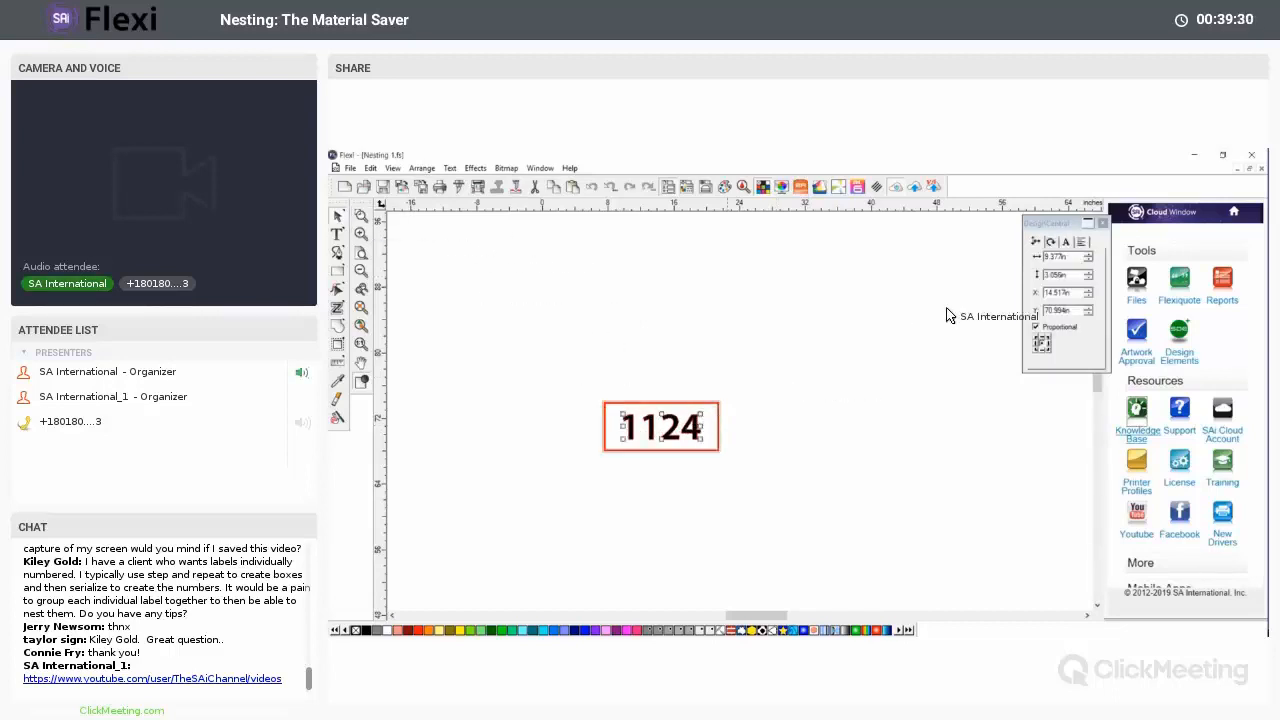
{"action": "left_click", "coordinate": [1082, 242]}
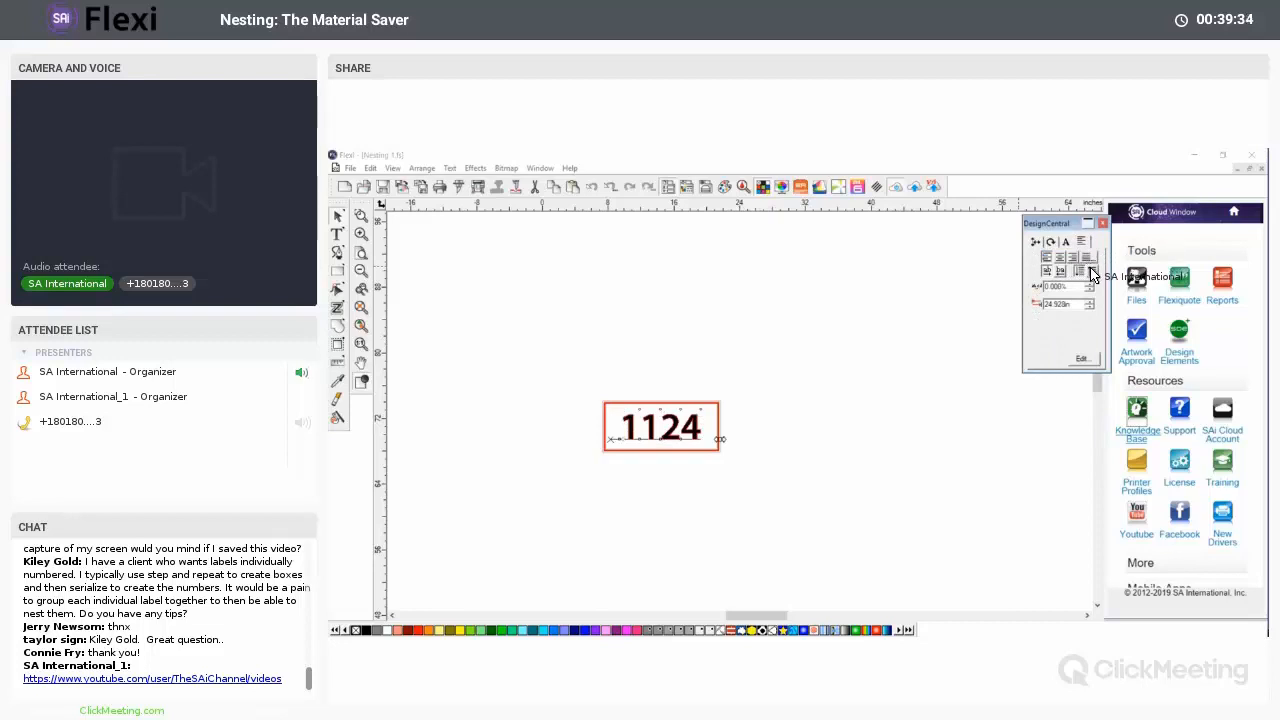
{"action": "left_click", "coordinate": [1070, 268]}
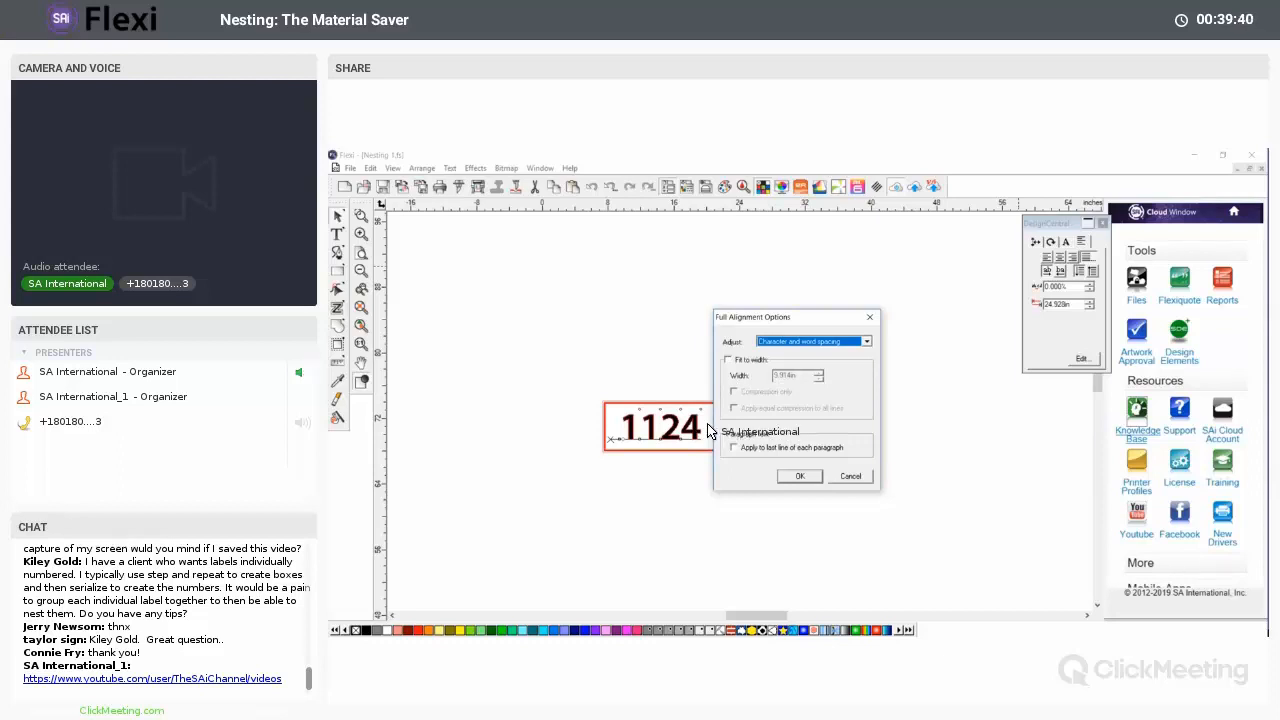
{"action": "left_click", "coordinate": [850, 477]}
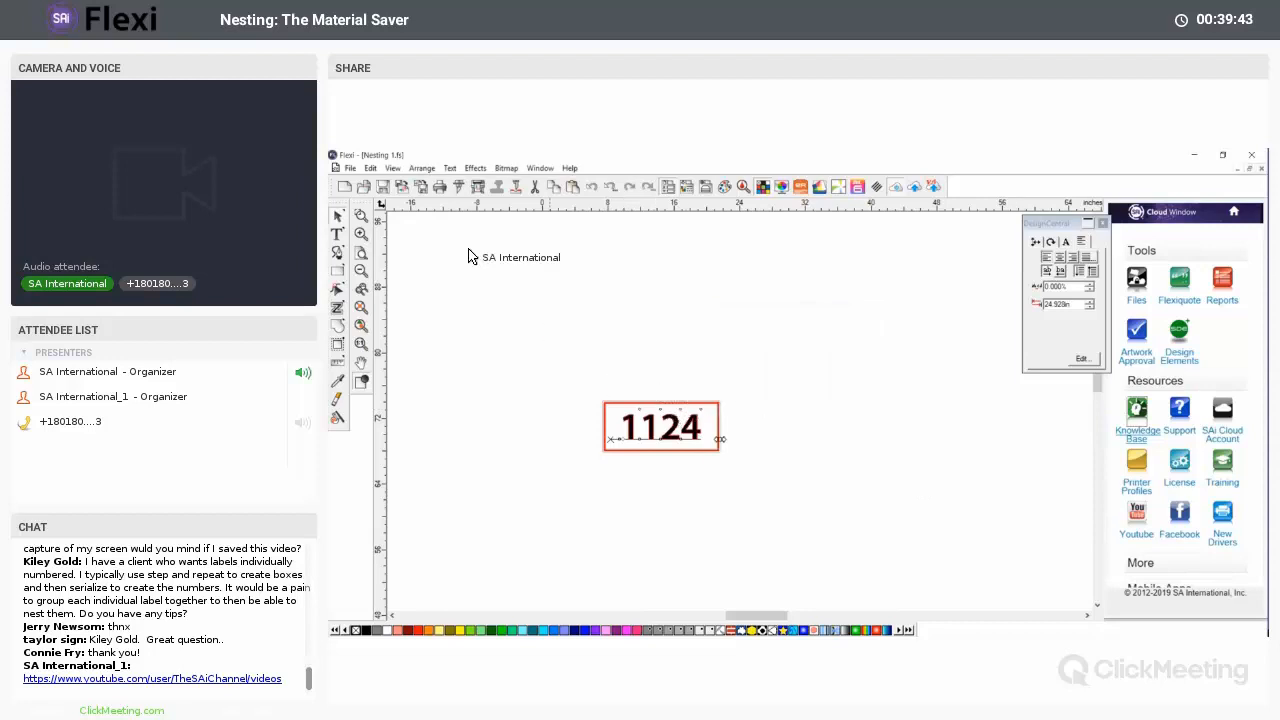
{"action": "left_click", "coordinate": [420, 170]}
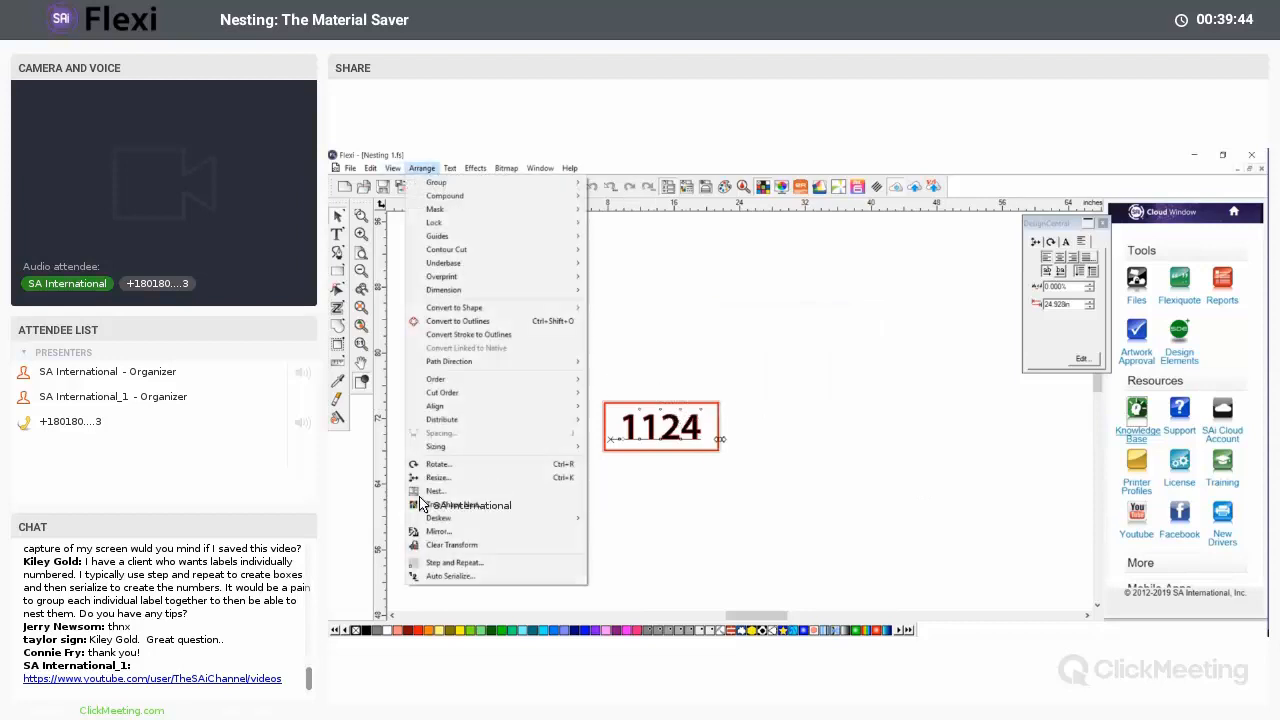
{"action": "left_click", "coordinate": [455, 576]}
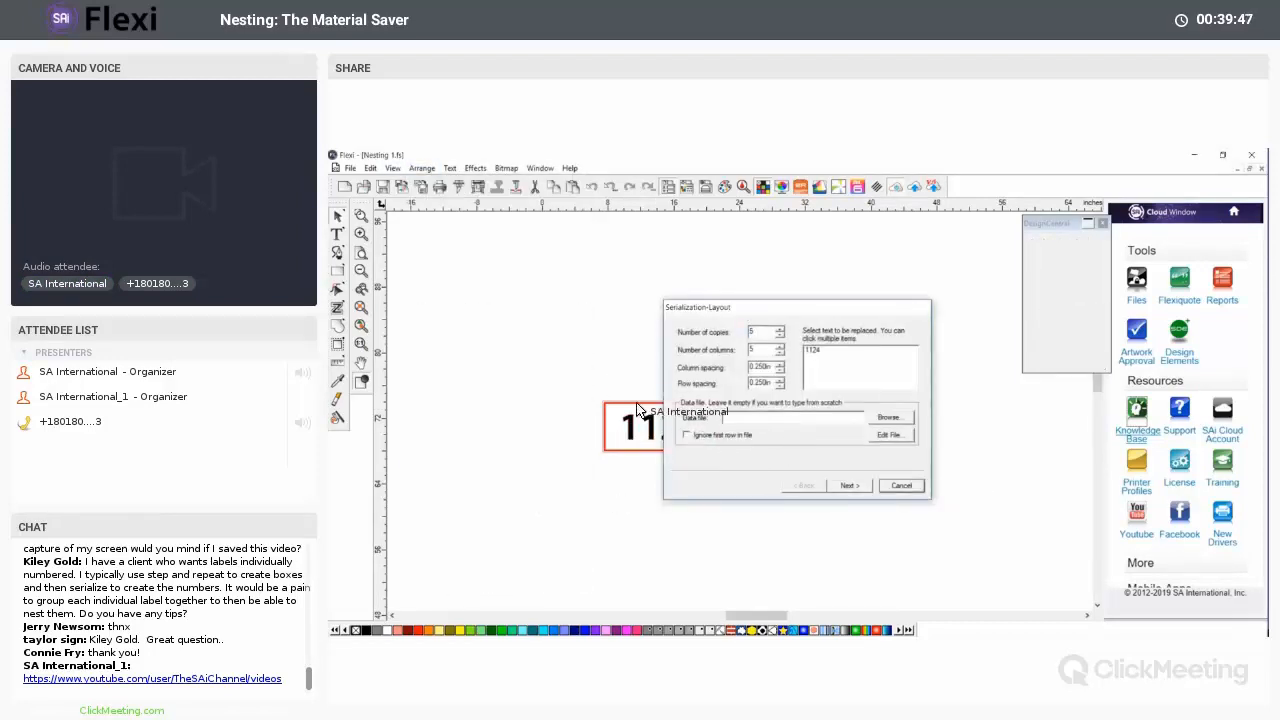
{"action": "left_click", "coordinate": [745, 484]}
- Auto-serialize the whole framed label into 5 copies in 5 columns, replacing the 1124 text with numbers starting at 1254, increment 1
{"action": "left_click", "coordinate": [720, 430]}
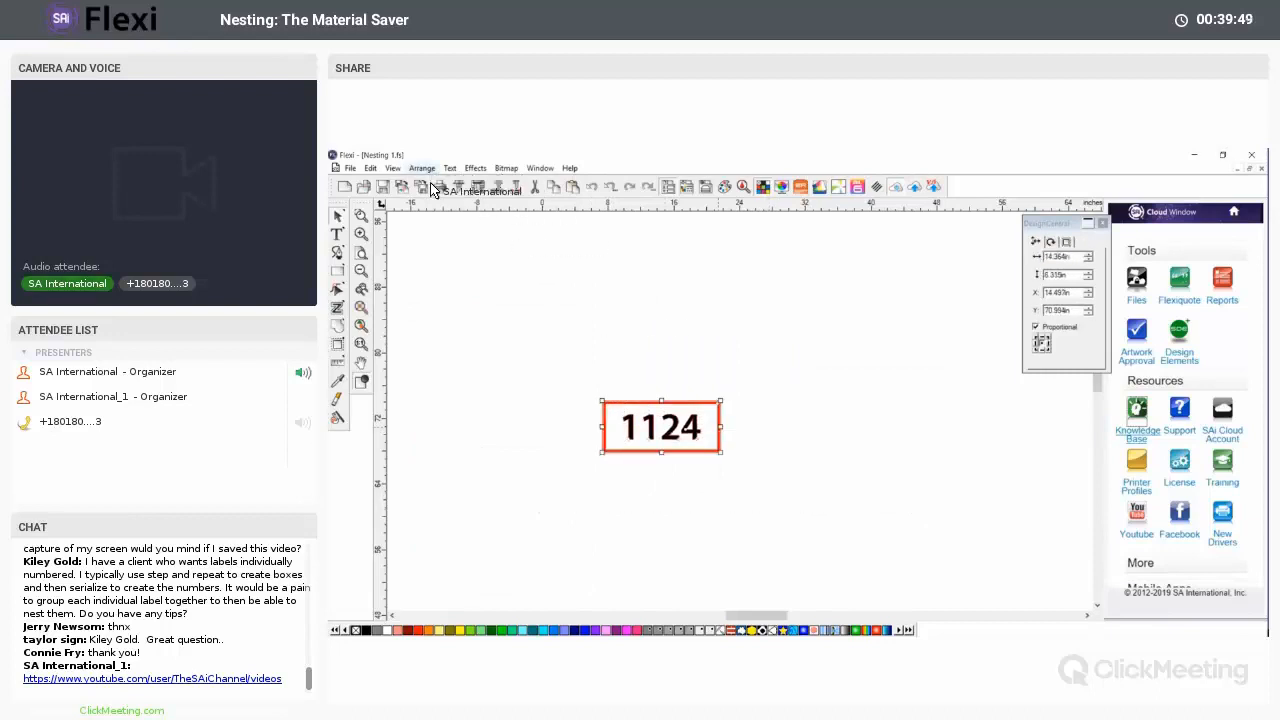
{"action": "left_click", "coordinate": [421, 168]}
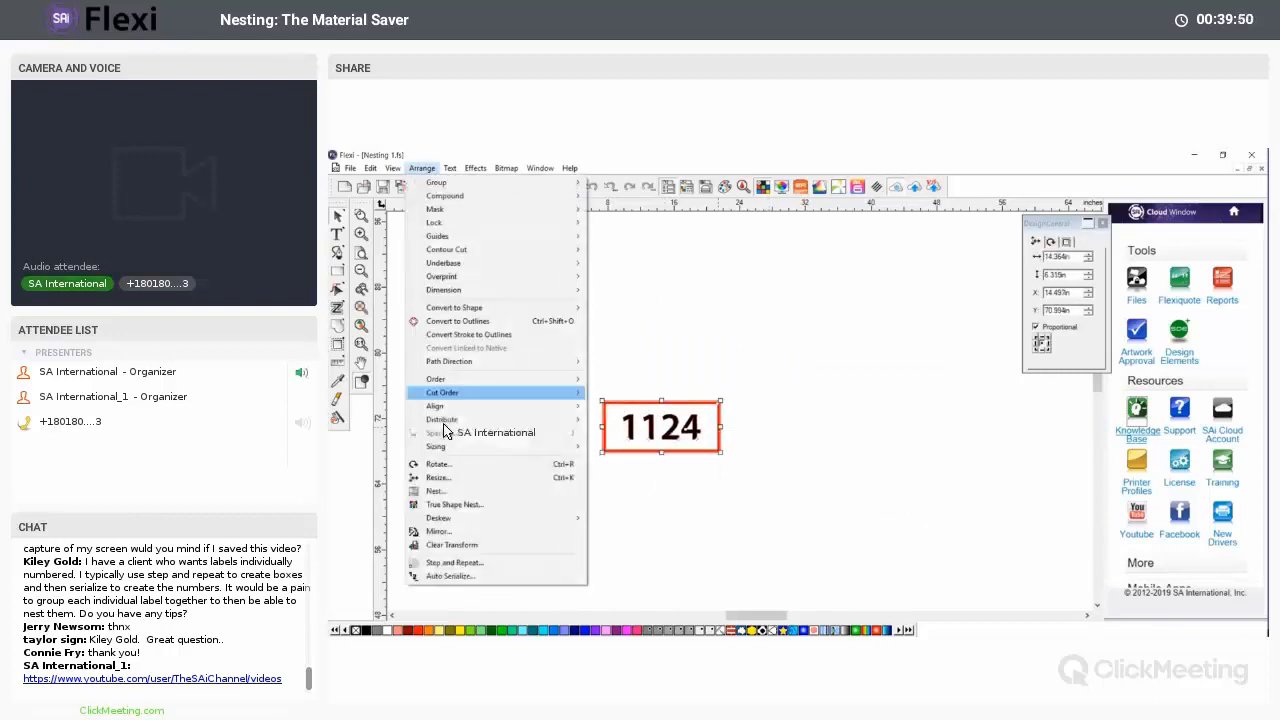
{"action": "left_click", "coordinate": [475, 577]}
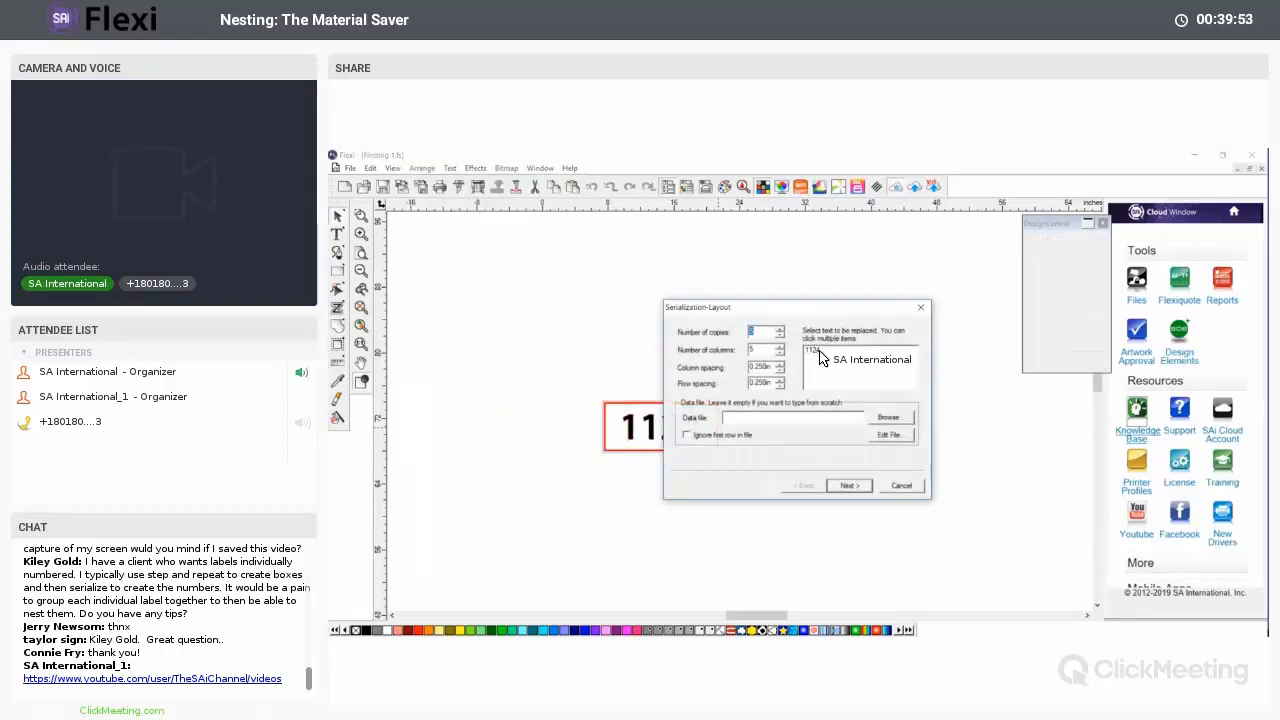
{"action": "left_click", "coordinate": [819, 351]}
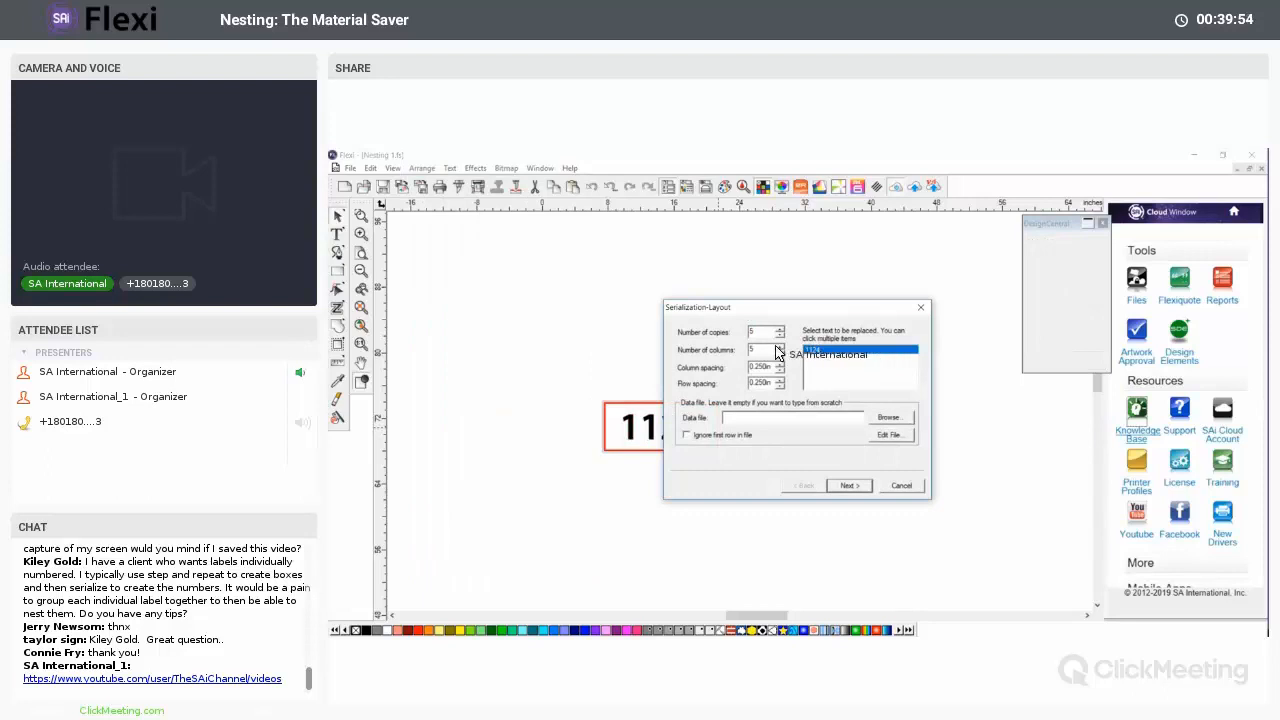
{"action": "left_click", "coordinate": [848, 488]}
{"action": "left_click", "coordinate": [893, 330]}
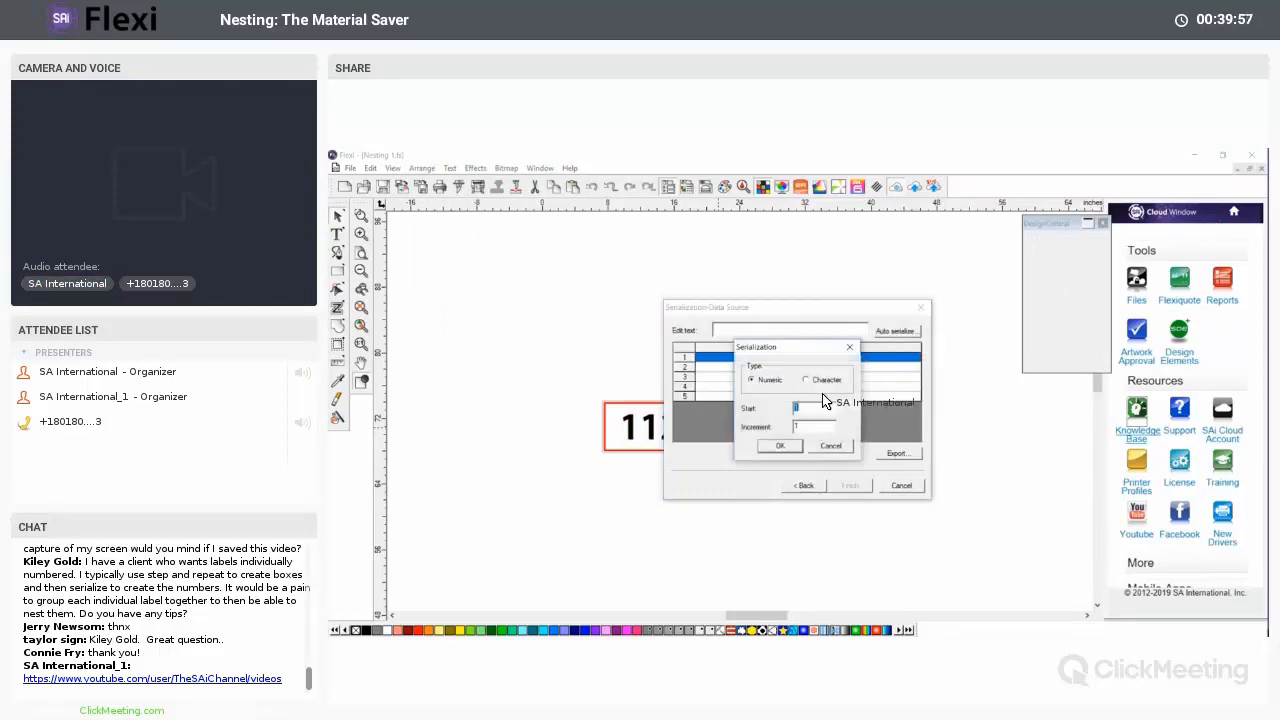
{"action": "type", "text": "1254"}
{"action": "left_click", "coordinate": [782, 445]}
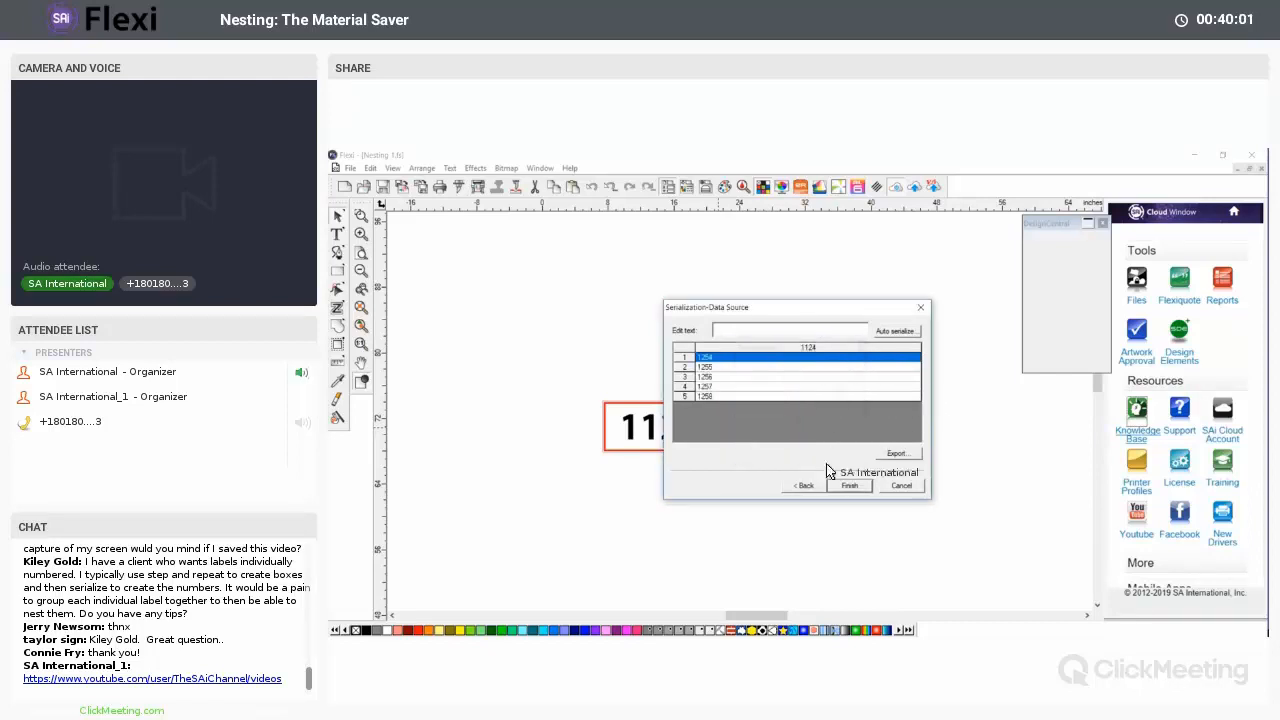
{"action": "left_click", "coordinate": [849, 486]}
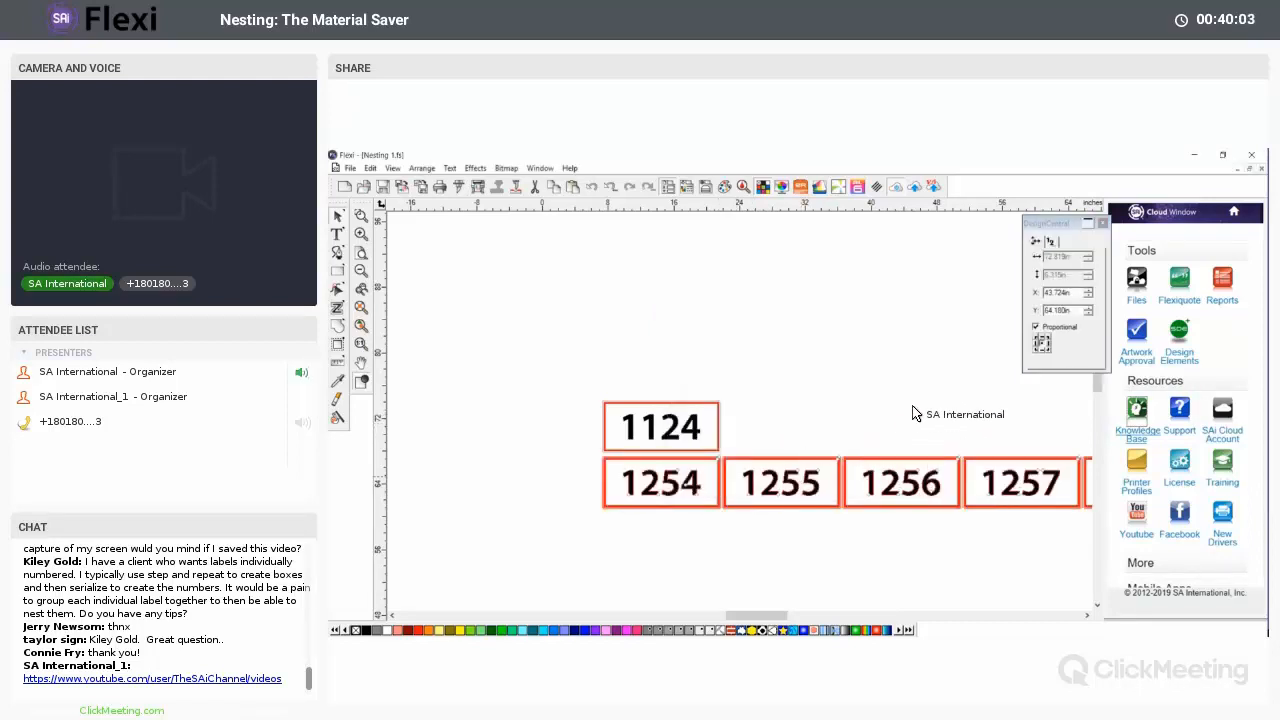
- Delete the row of serialized labels below the original 1124 label
{"action": "left_click", "coordinate": [980, 399]}
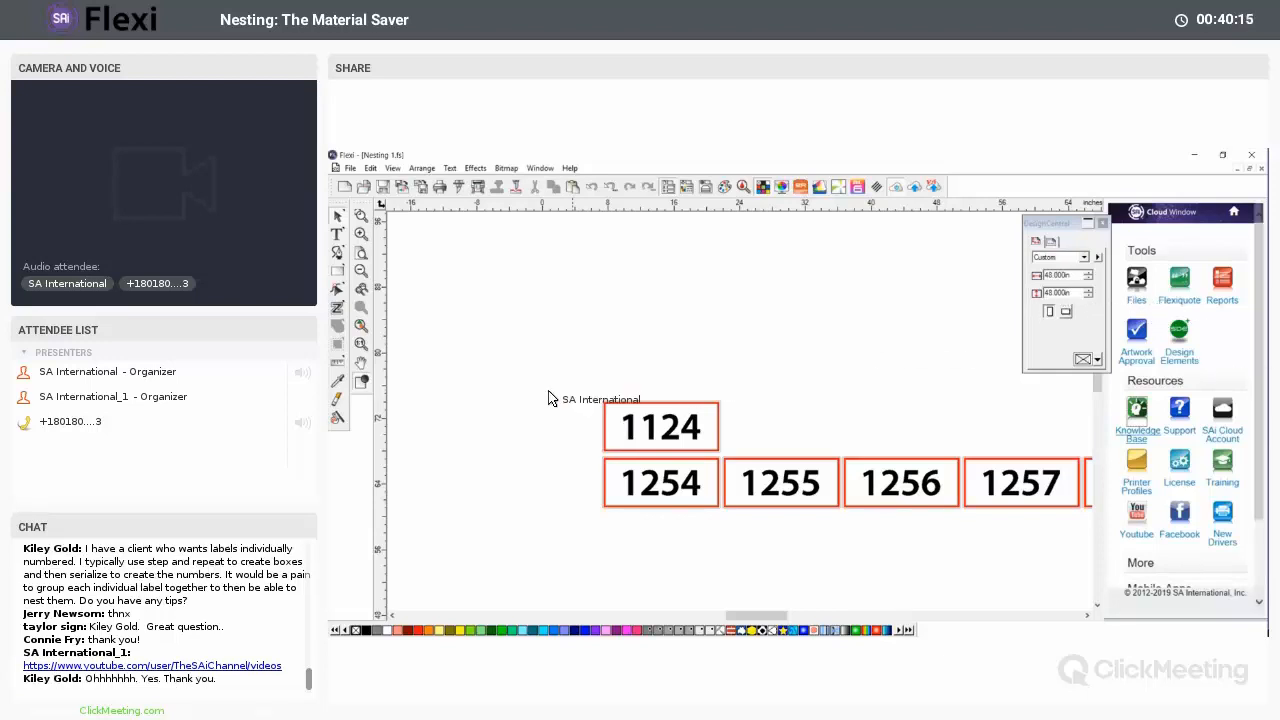
{"action": "left_click_drag", "start_coordinate": [588, 458], "coordinate": [1092, 518]}
{"action": "key", "text": "Delete"}
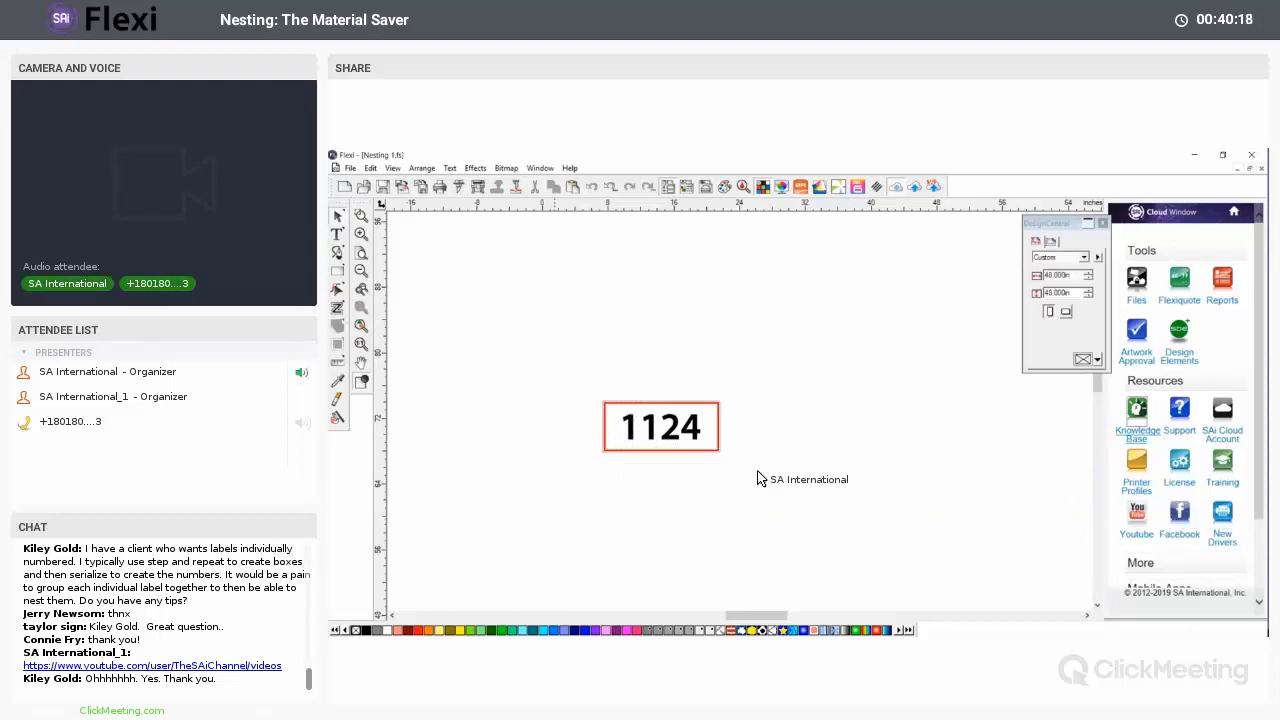
- Start Auto Serialize on the 1124 label and fill its data with a numeric series starting at 1245, increment 1
{"action": "left_click_drag", "start_coordinate": [814, 506], "coordinate": [551, 374]}
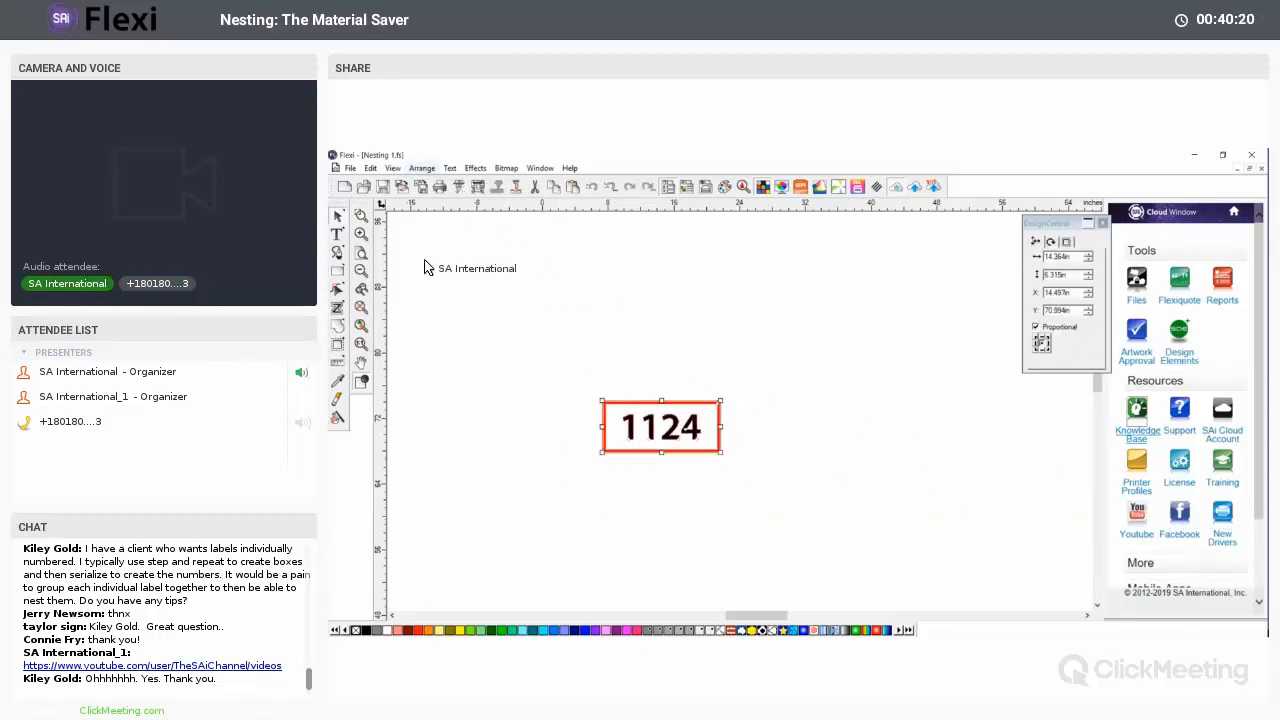
{"action": "left_click", "coordinate": [421, 168]}
{"action": "left_click", "coordinate": [446, 577]}
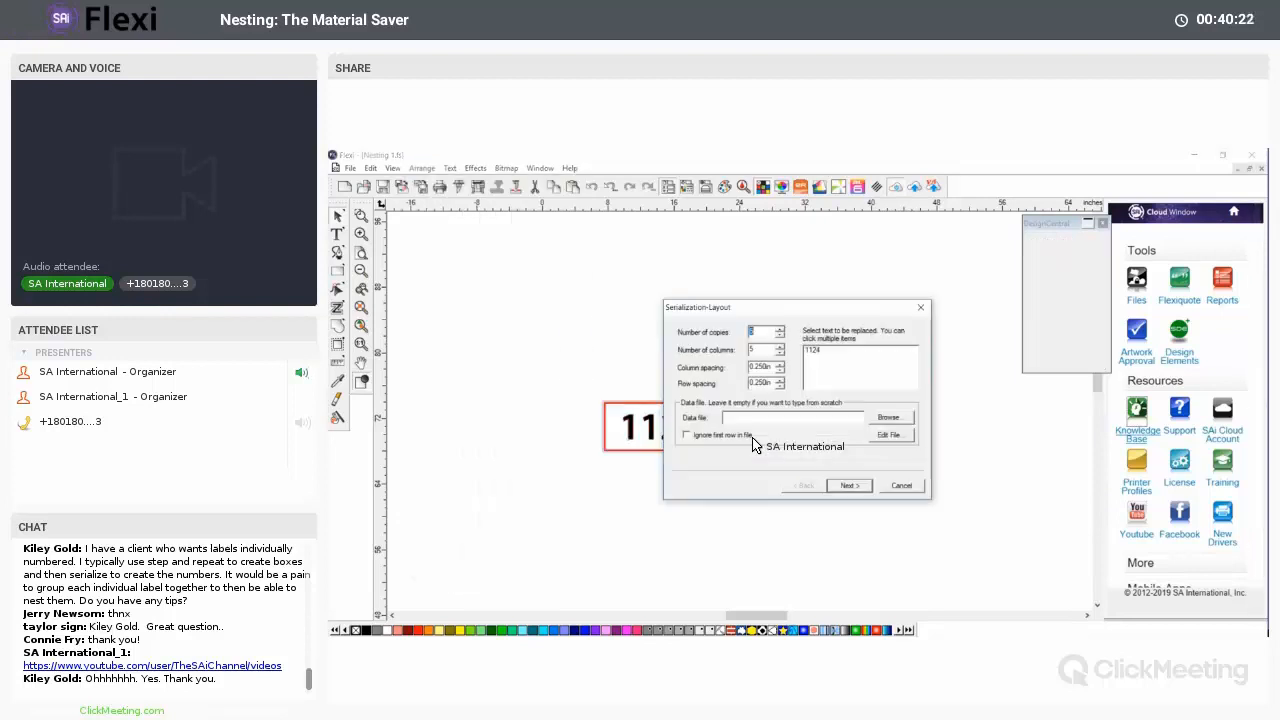
{"action": "left_click", "coordinate": [849, 485]}
{"action": "left_click", "coordinate": [884, 334]}
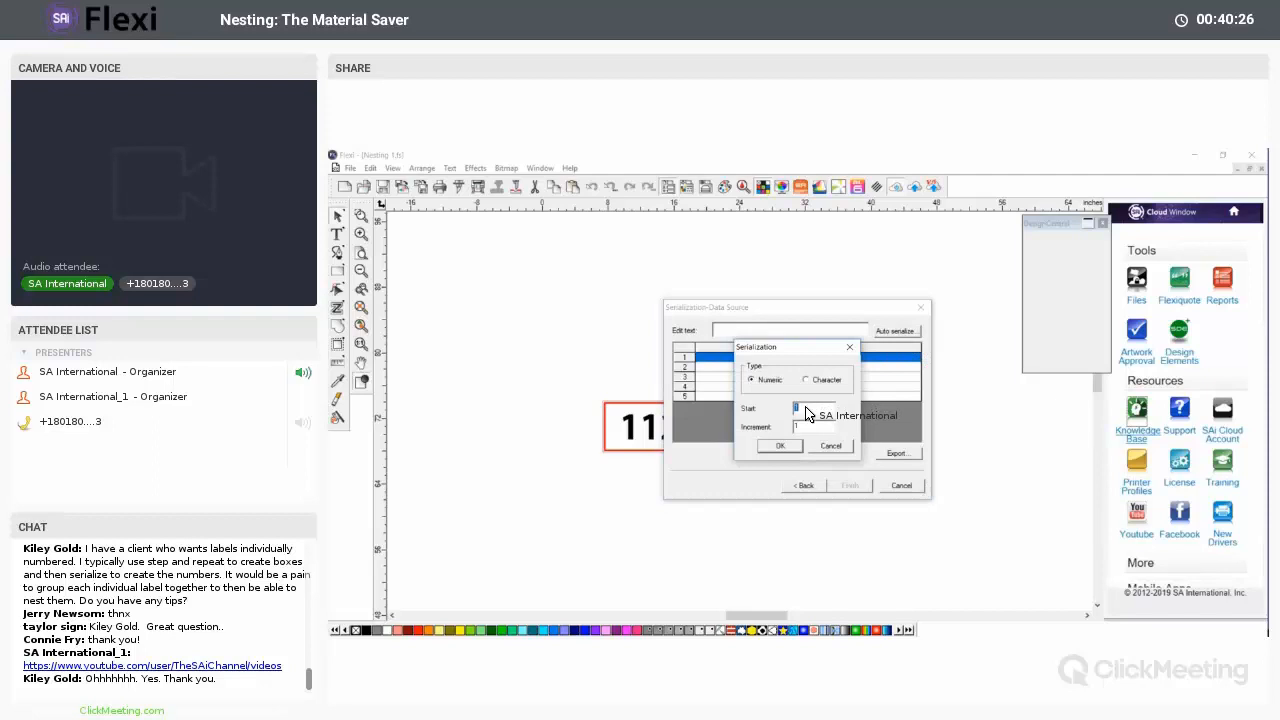
{"action": "type", "text": "1245"}
{"action": "left_click", "coordinate": [784, 446]}
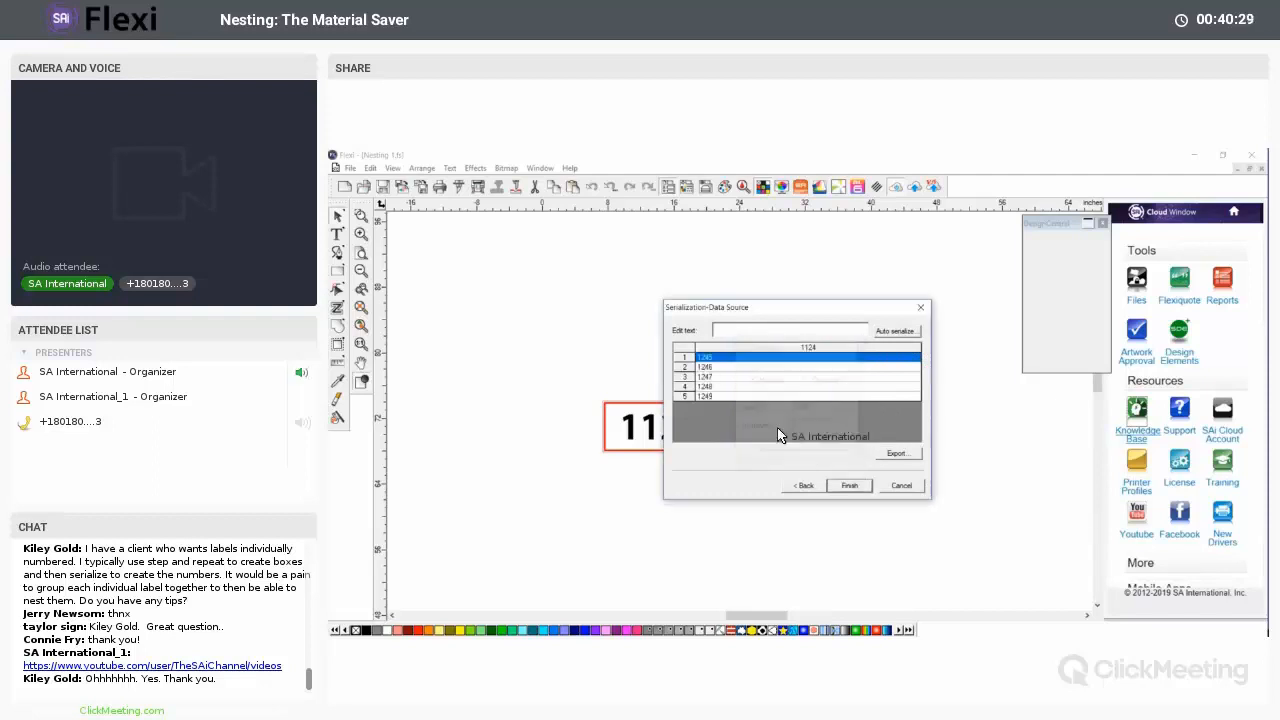
- Return to the serialization layout, set 8 copies in 2 columns with 0.5 in column spacing, and generate the labels
{"action": "left_click", "coordinate": [846, 487]}
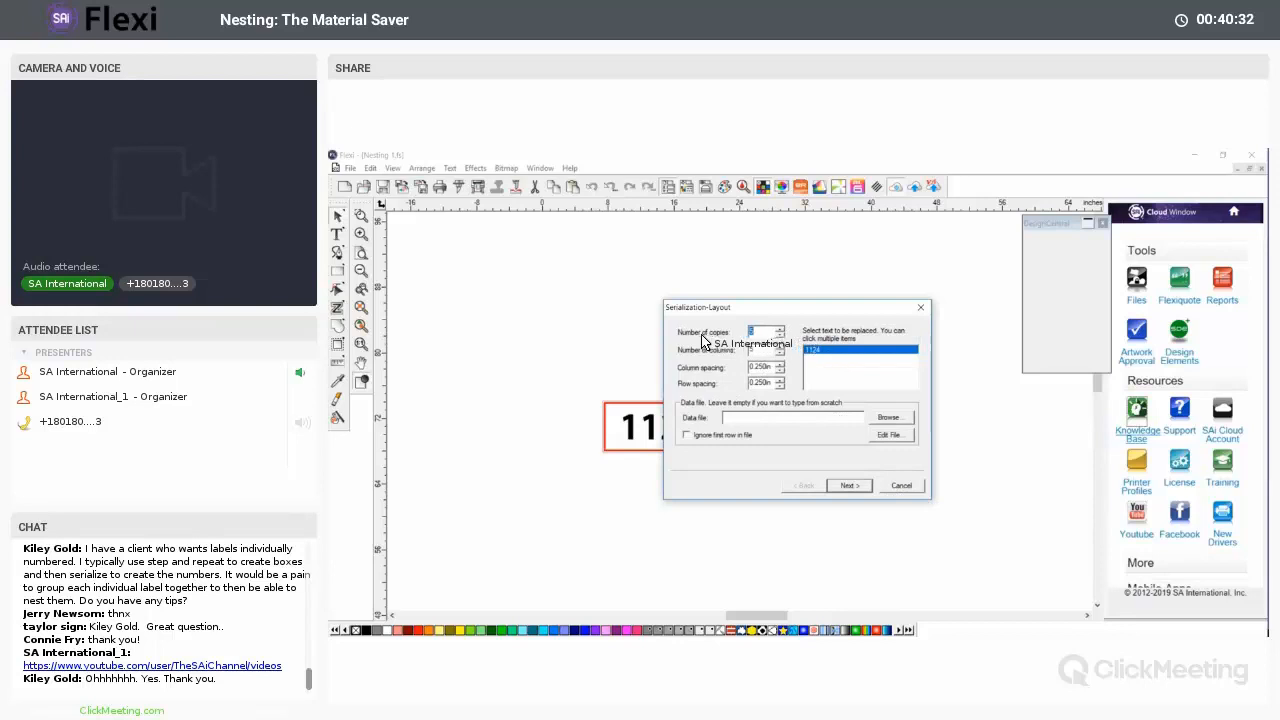
{"action": "left_click", "coordinate": [766, 331]}
{"action": "left_click", "coordinate": [778, 330]}
{"action": "left_click", "coordinate": [780, 353]}
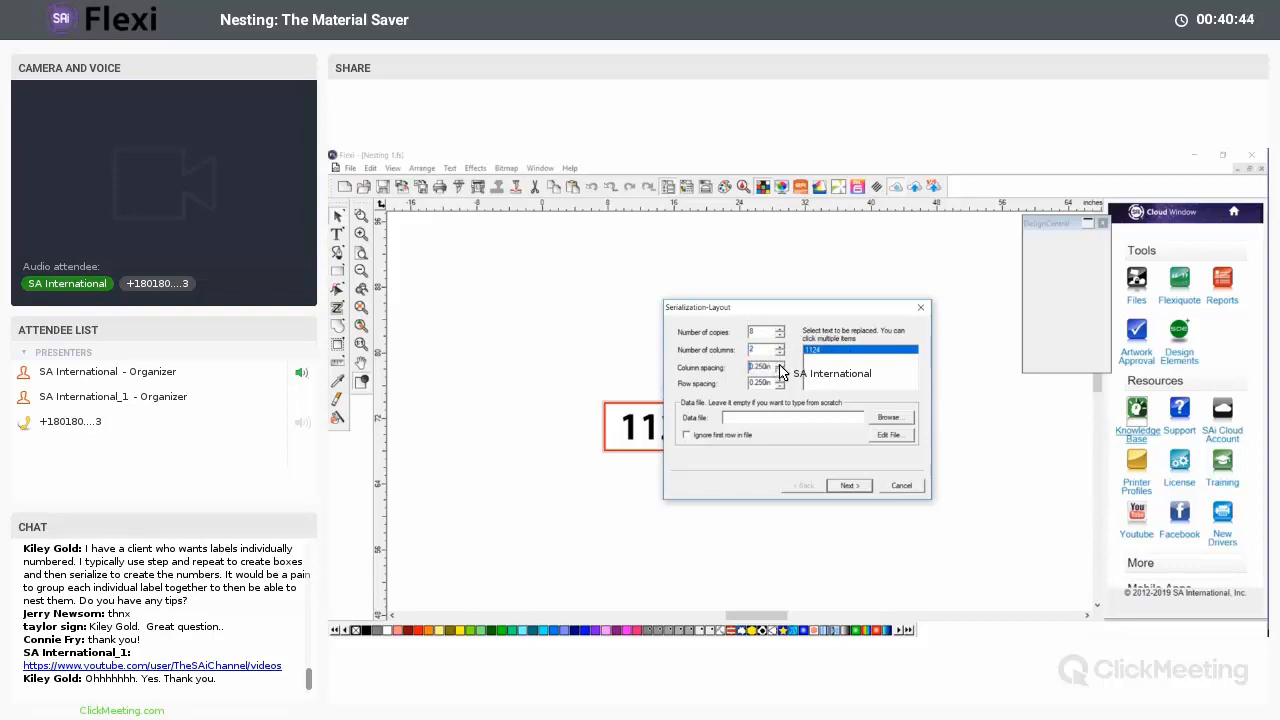
{"action": "type", "text": "0.5"}
{"action": "key", "text": "Tab"}
{"action": "left_click", "coordinate": [849, 485]}
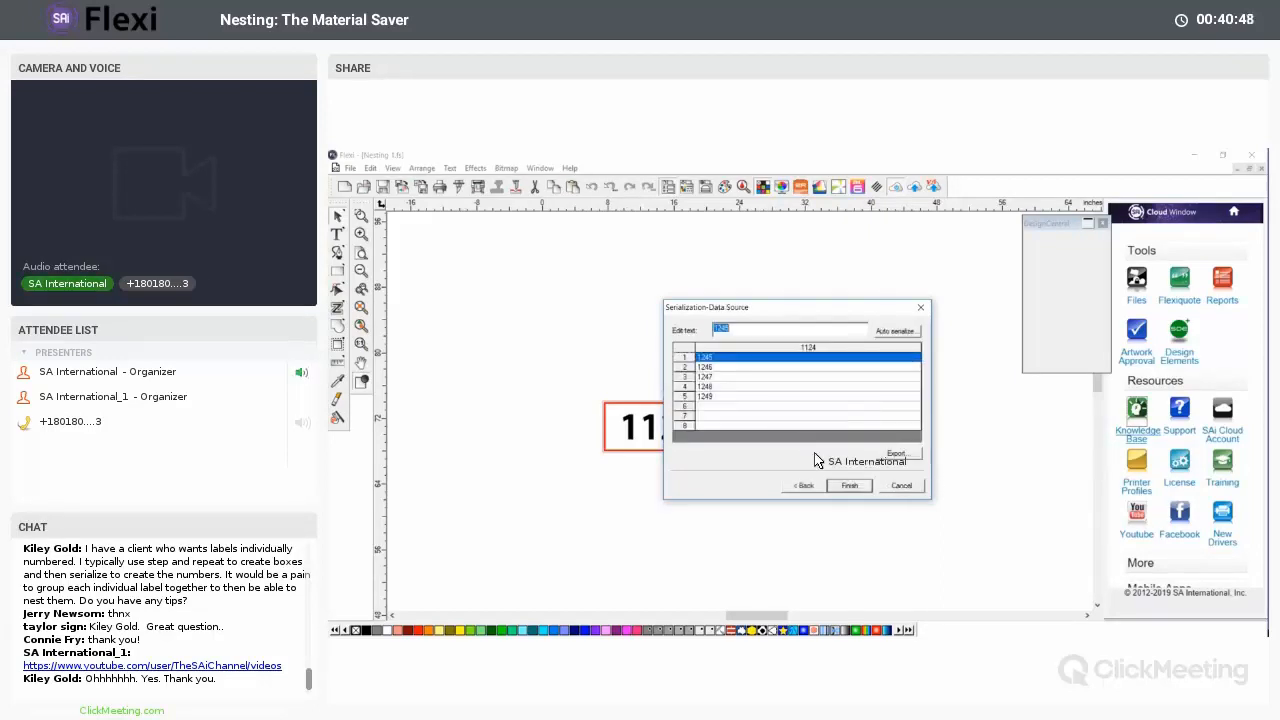
{"action": "left_click", "coordinate": [849, 485]}
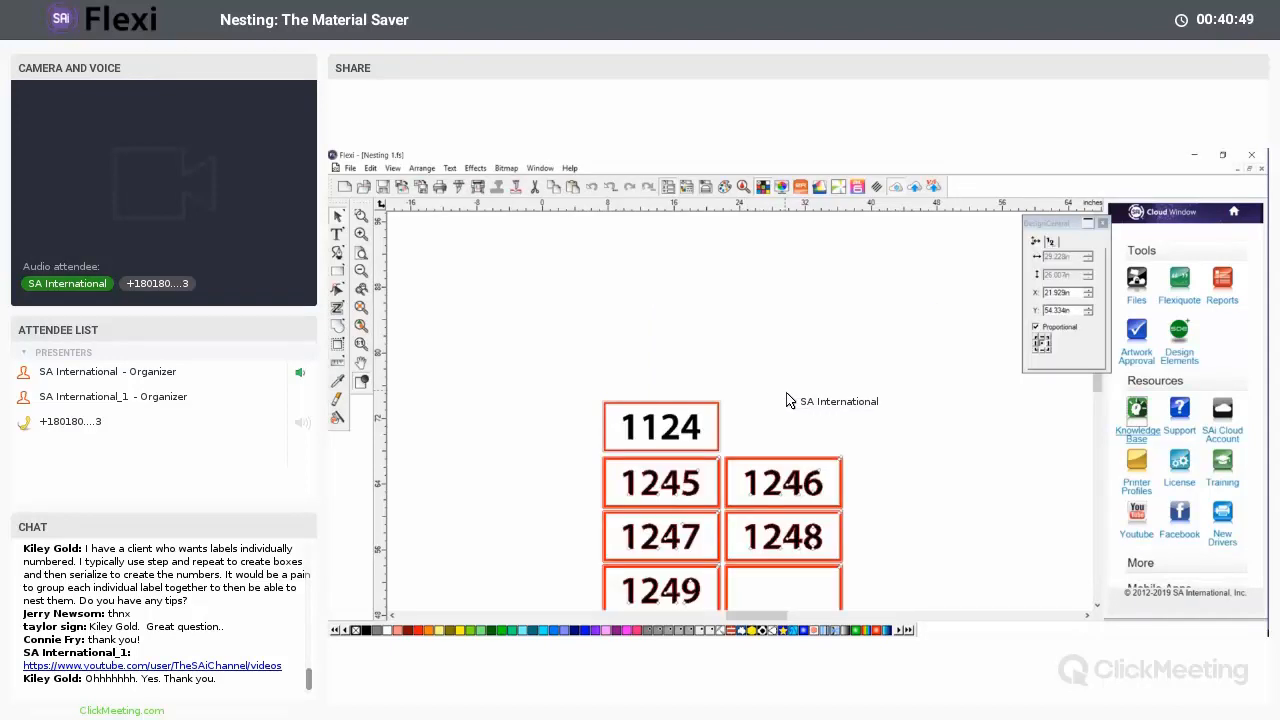
- Delete the original 1124 label together with all the serialized labels above the sign artwork
{"action": "scroll", "coordinate": [787, 400], "scroll_direction": "down", "scroll_amount": 3}
{"action": "left_click", "coordinate": [790, 297]}
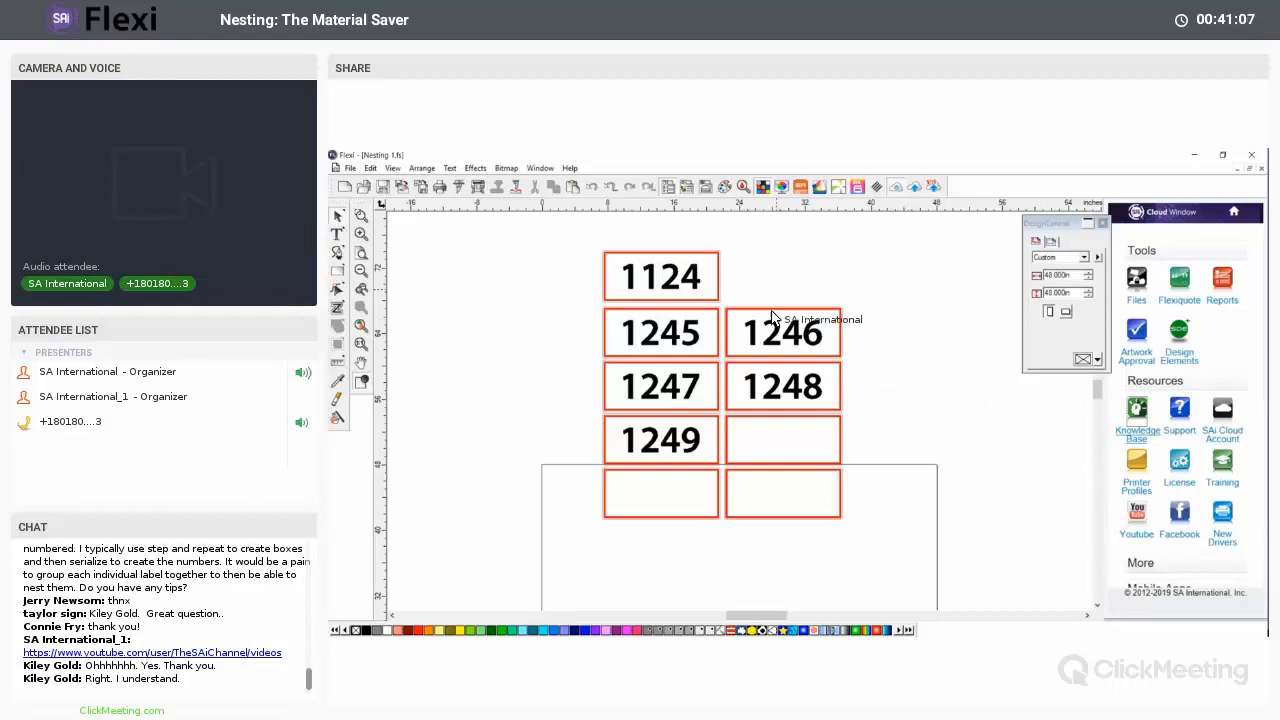
{"action": "key", "text": "F4"}
{"action": "left_click_drag", "start_coordinate": [684, 227], "coordinate": [884, 446]}
{"action": "key", "text": "Delete"}
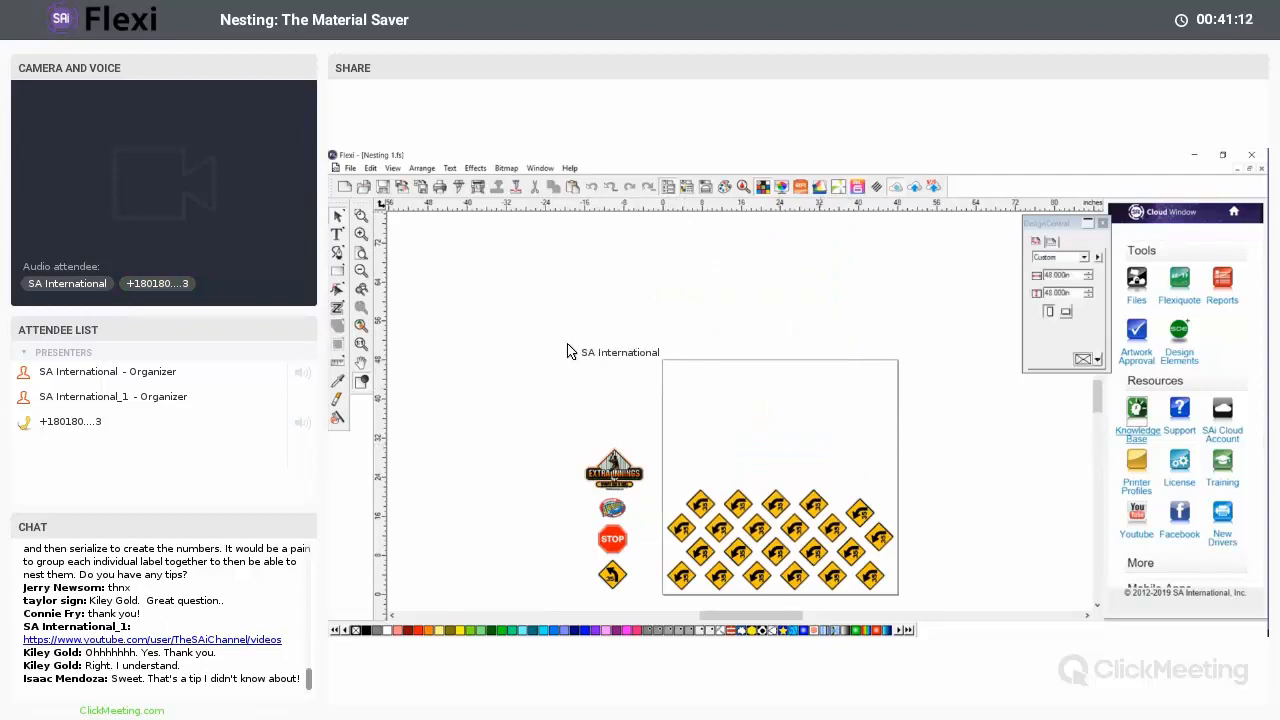
{"action": "key", "text": "F4"}
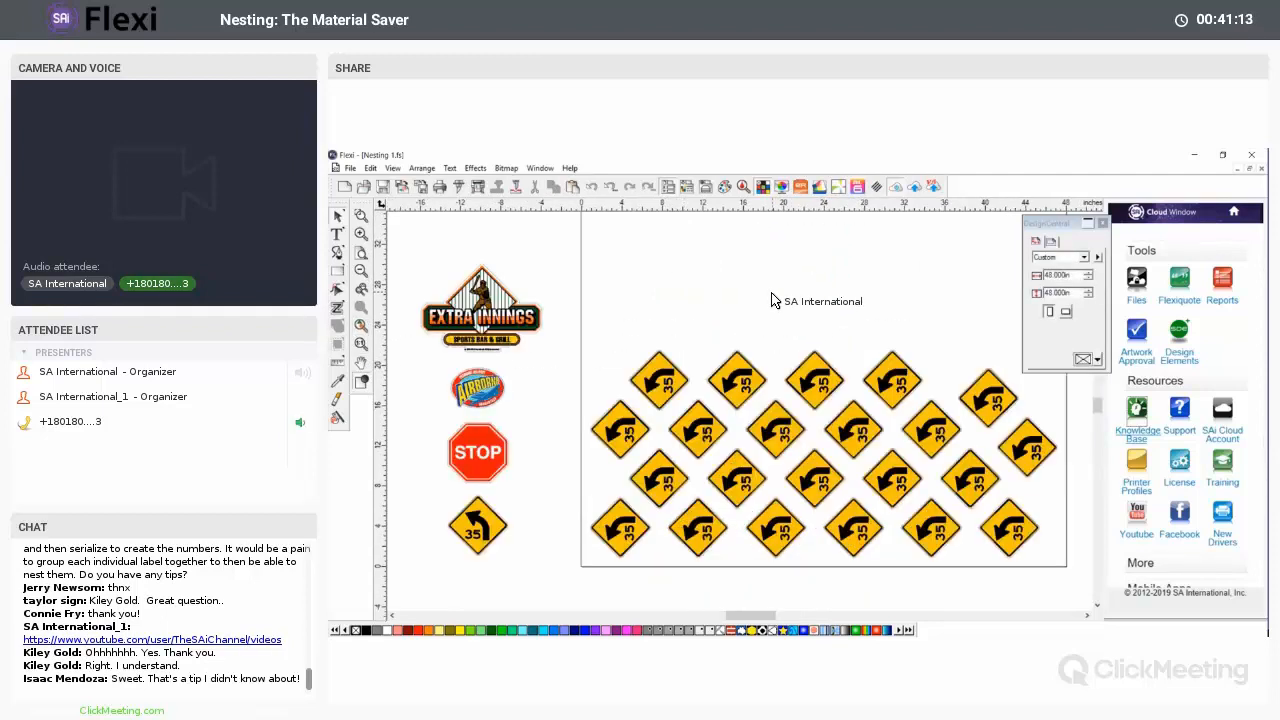